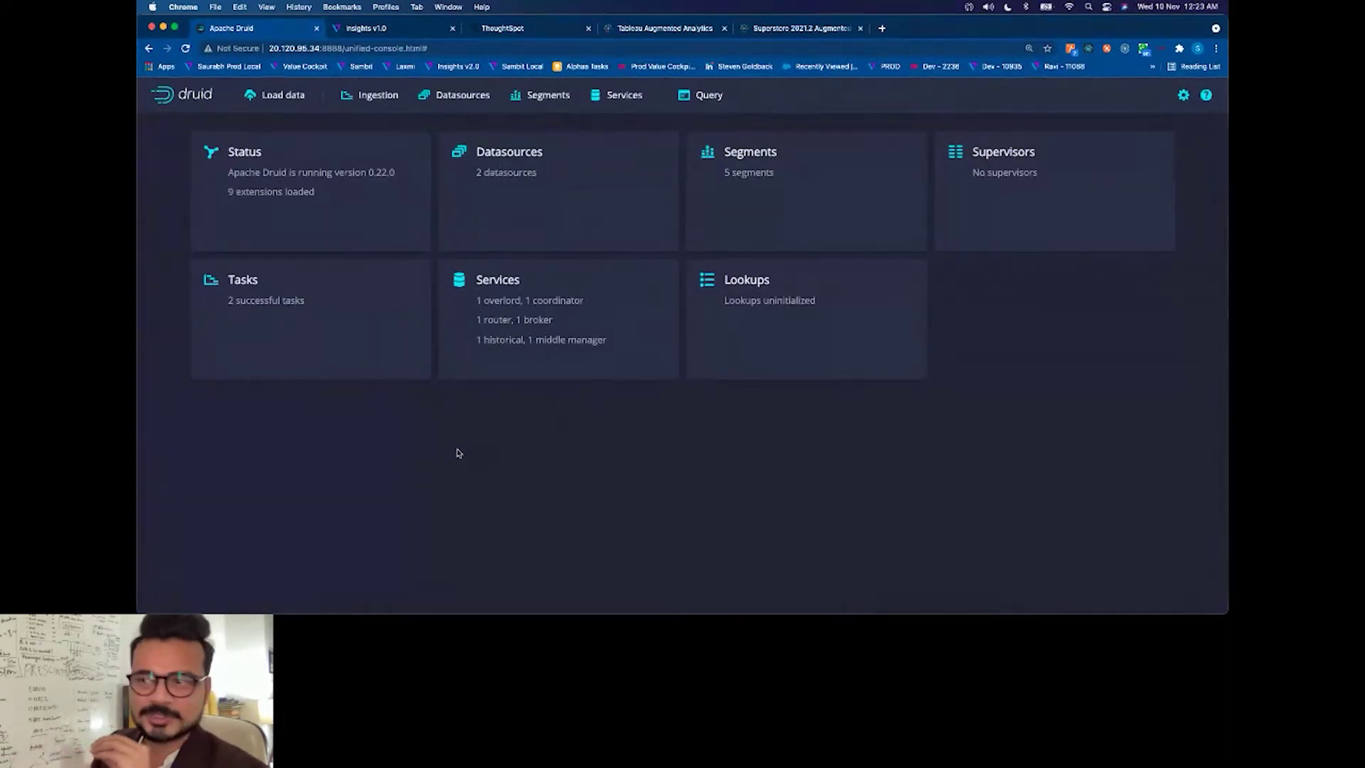
Step: Filter the datasources list to superstore, and clear the existing SQL from the query editor
click(480, 204)
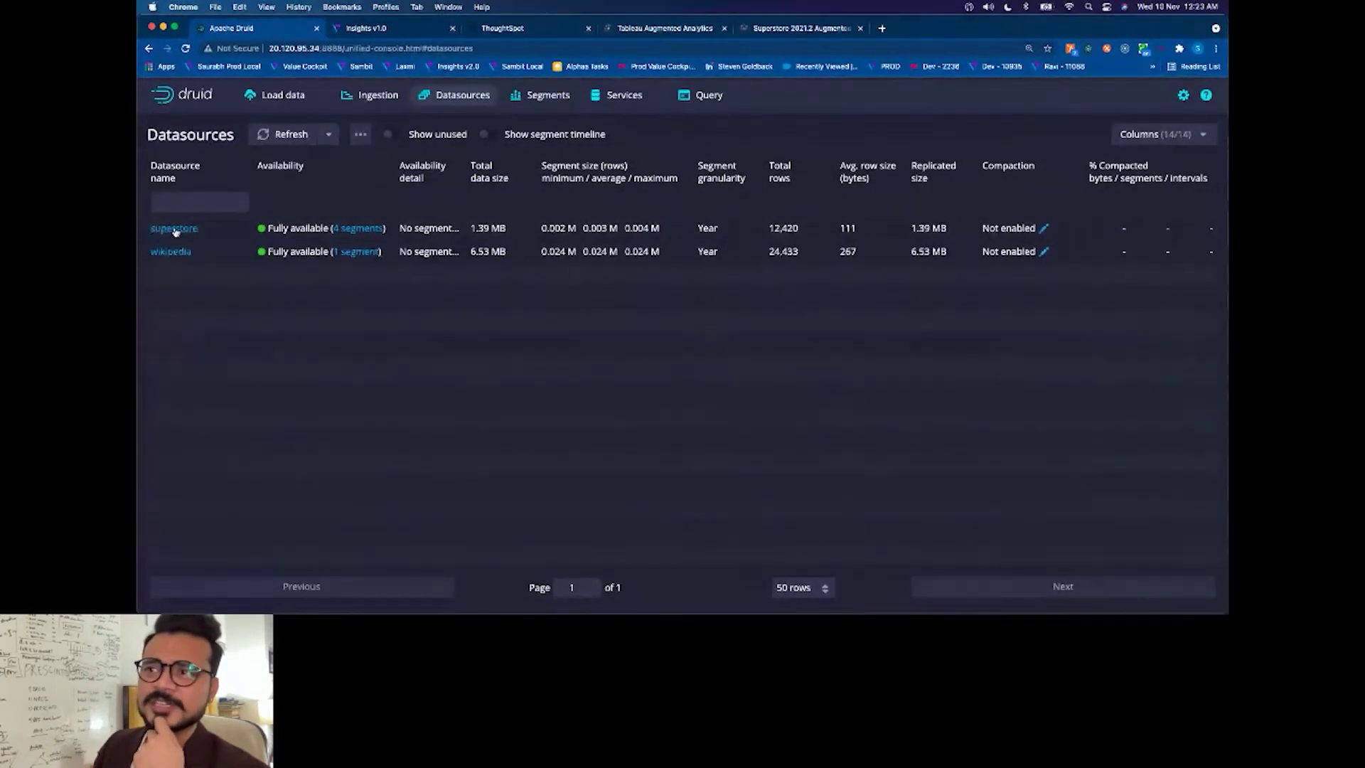
click(174, 228)
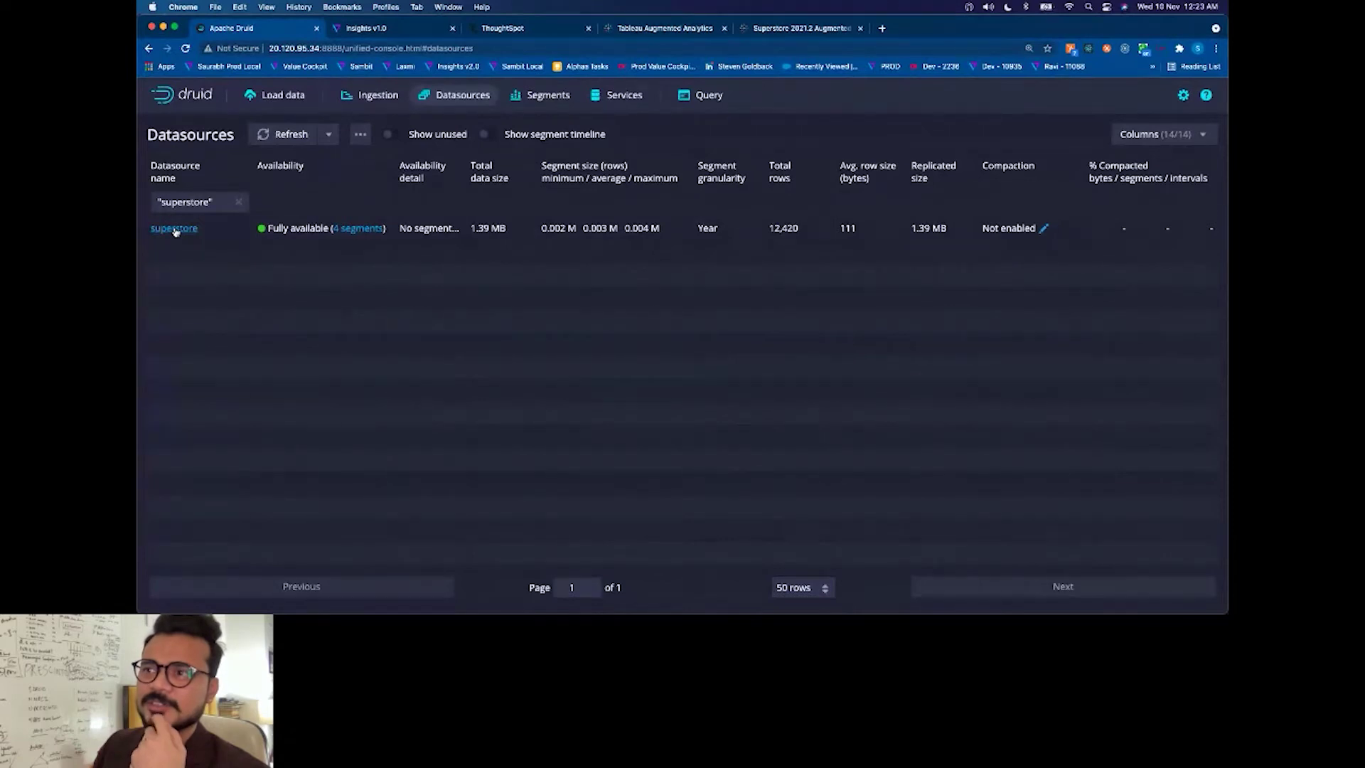
click(697, 95)
click(531, 196)
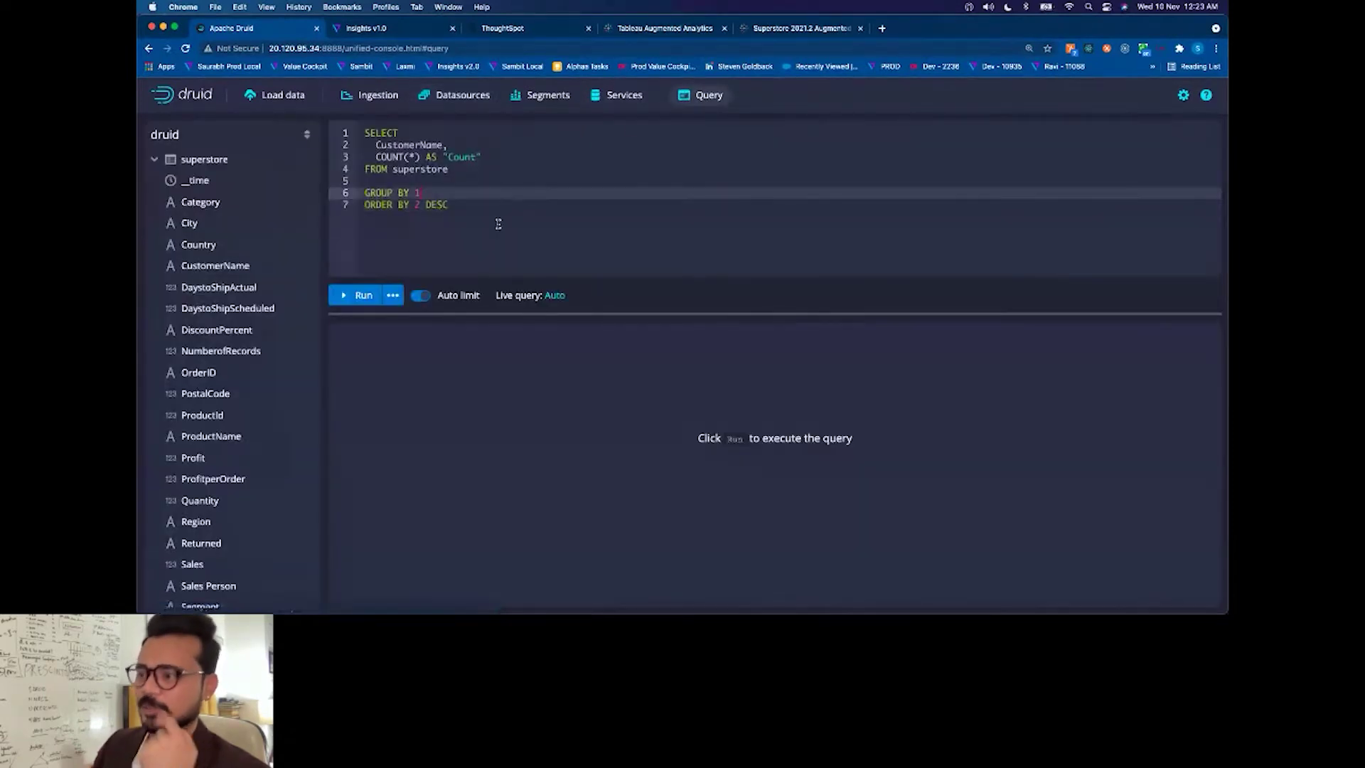
key(super+a)
key(BackSpace)
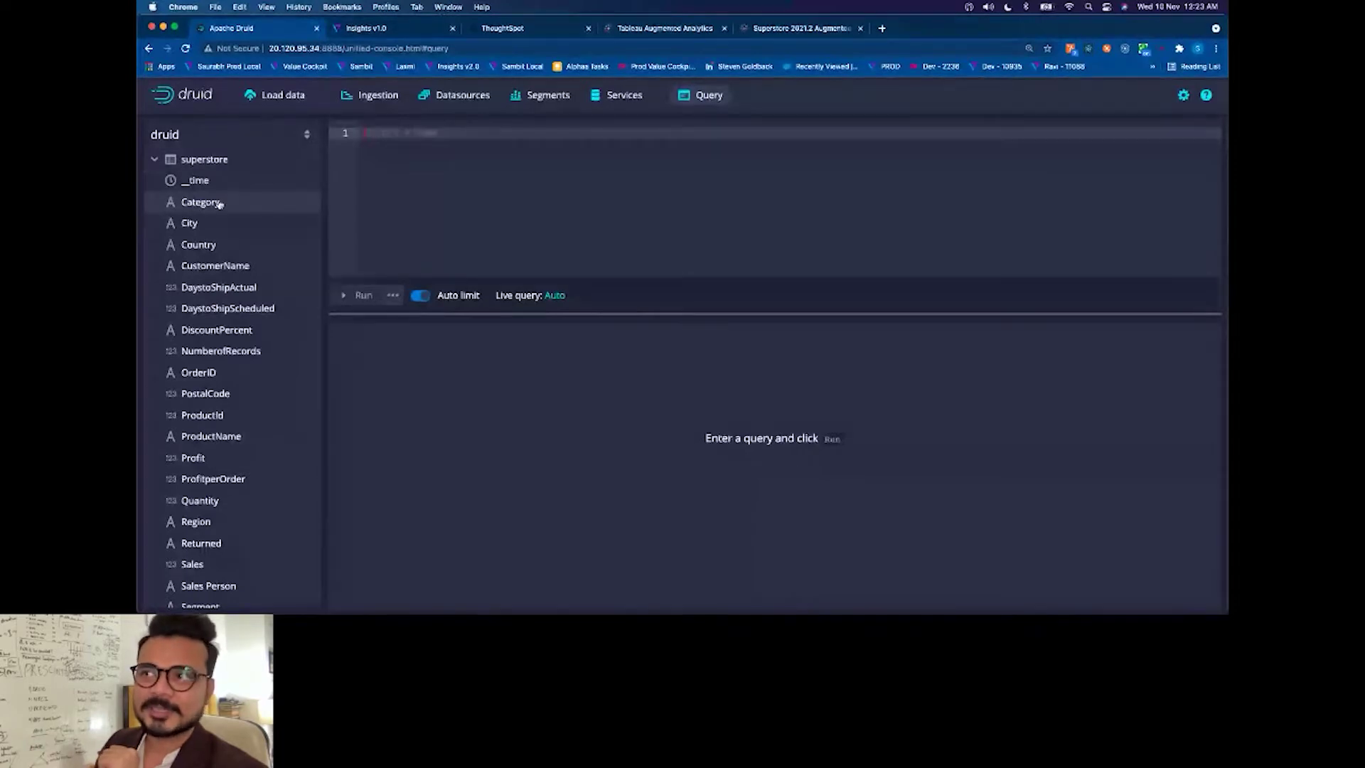
Step: Query the superstore record count grouped by Category, removing the one-day time condition from the SQL
key(super+equal)
key(super+equal)
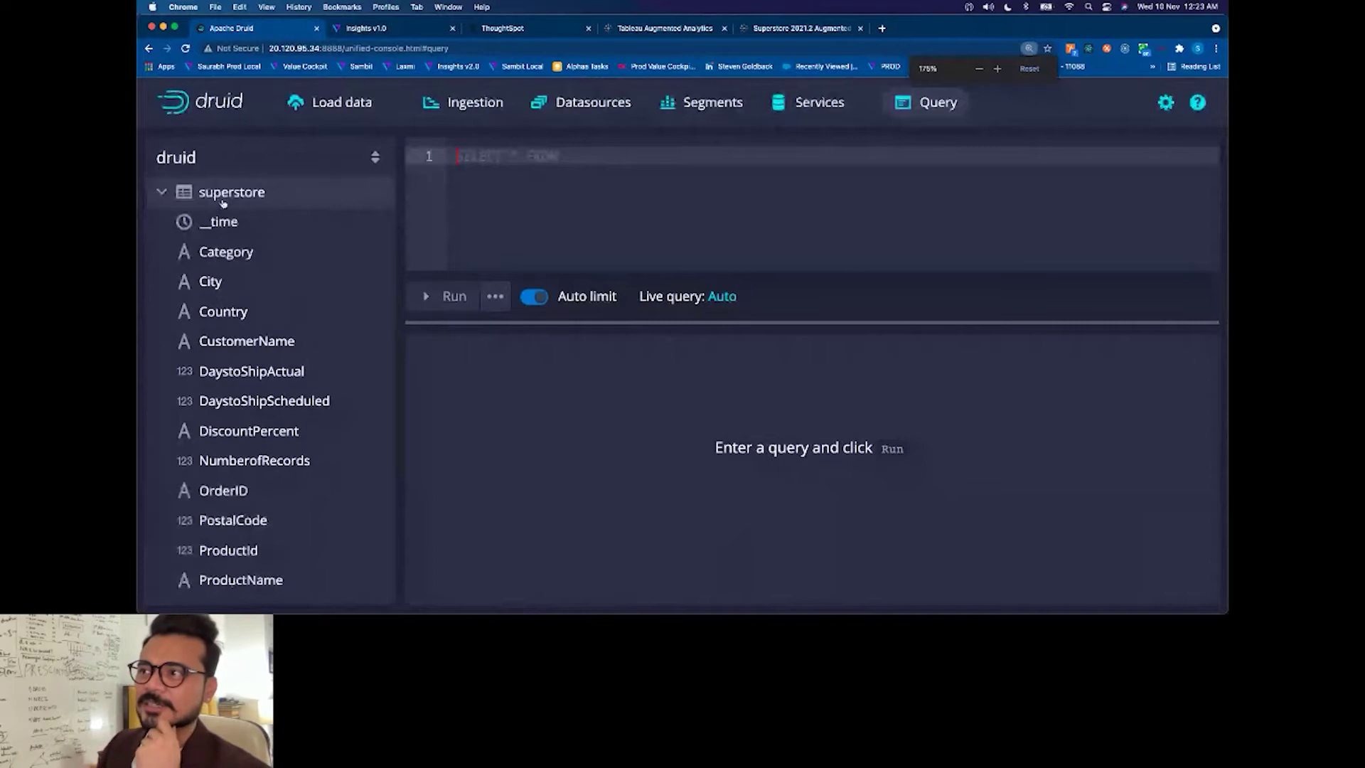
click(225, 252)
click(436, 243)
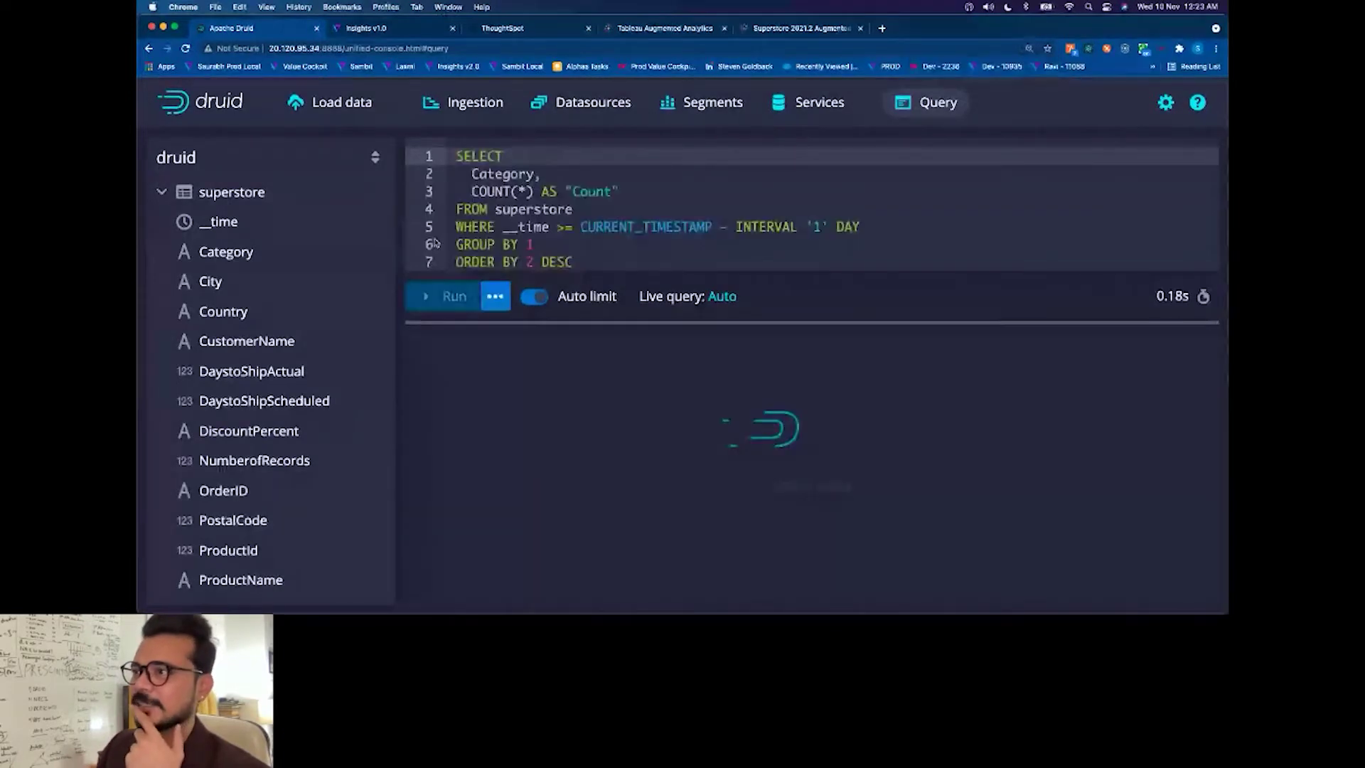
drag(436, 243, 390, 228)
key(BackSpace)
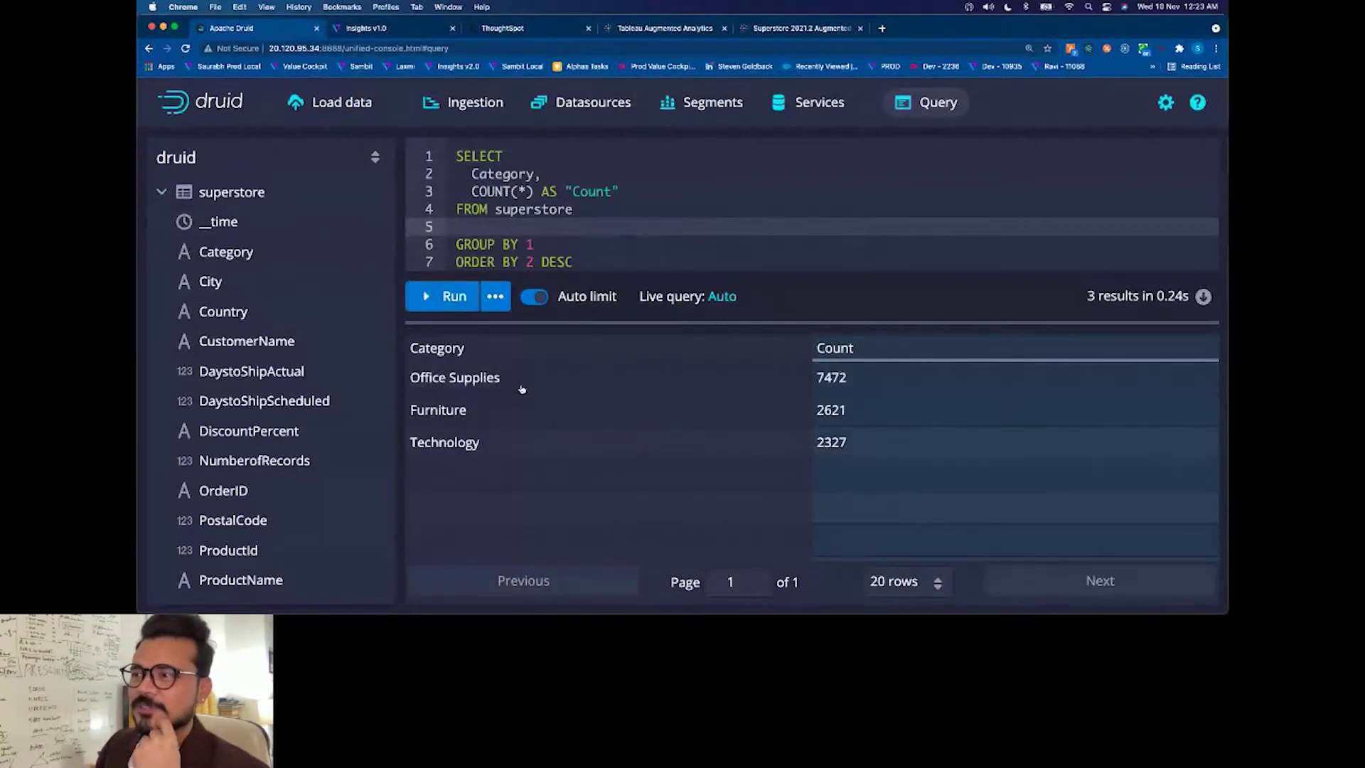
Step: Add City as a second grouping in the superstore count query and look through the category and city results
click(221, 283)
mouse_move(462, 281)
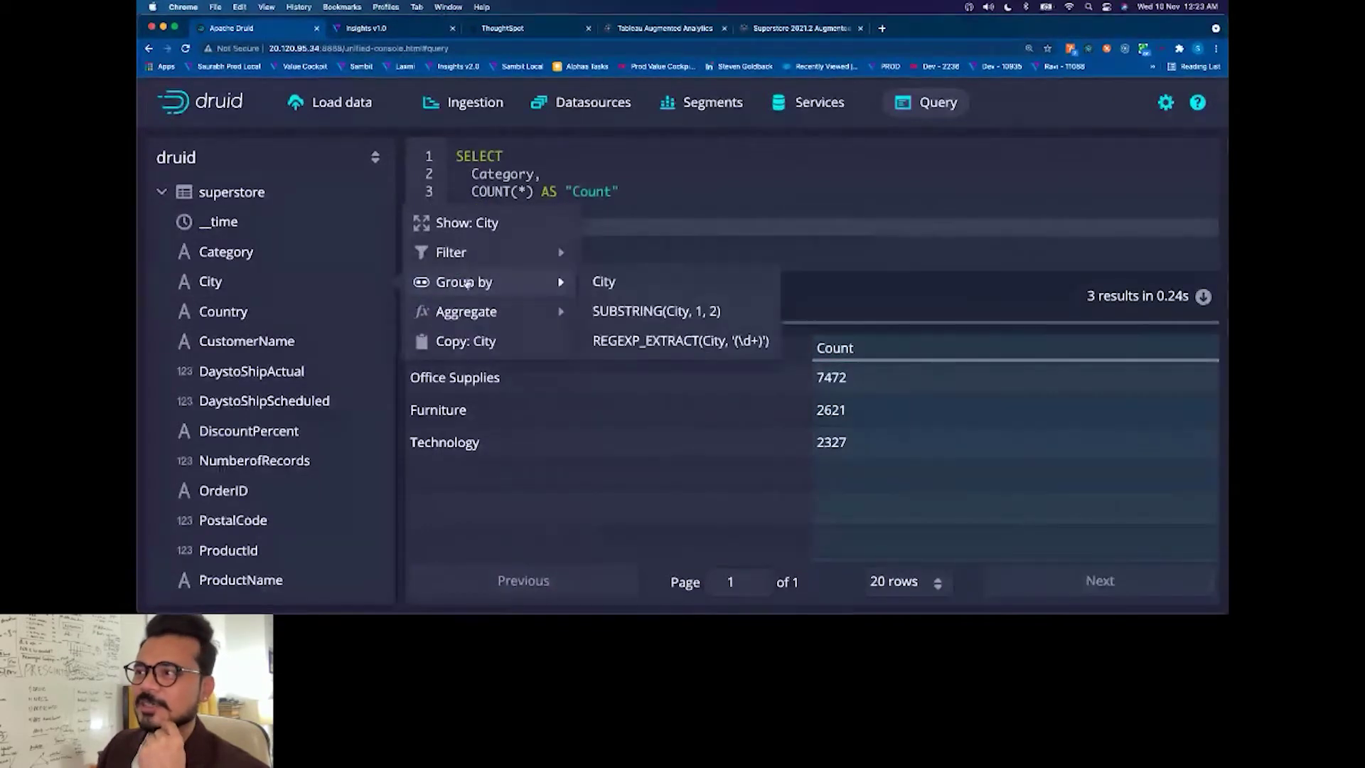
click(644, 285)
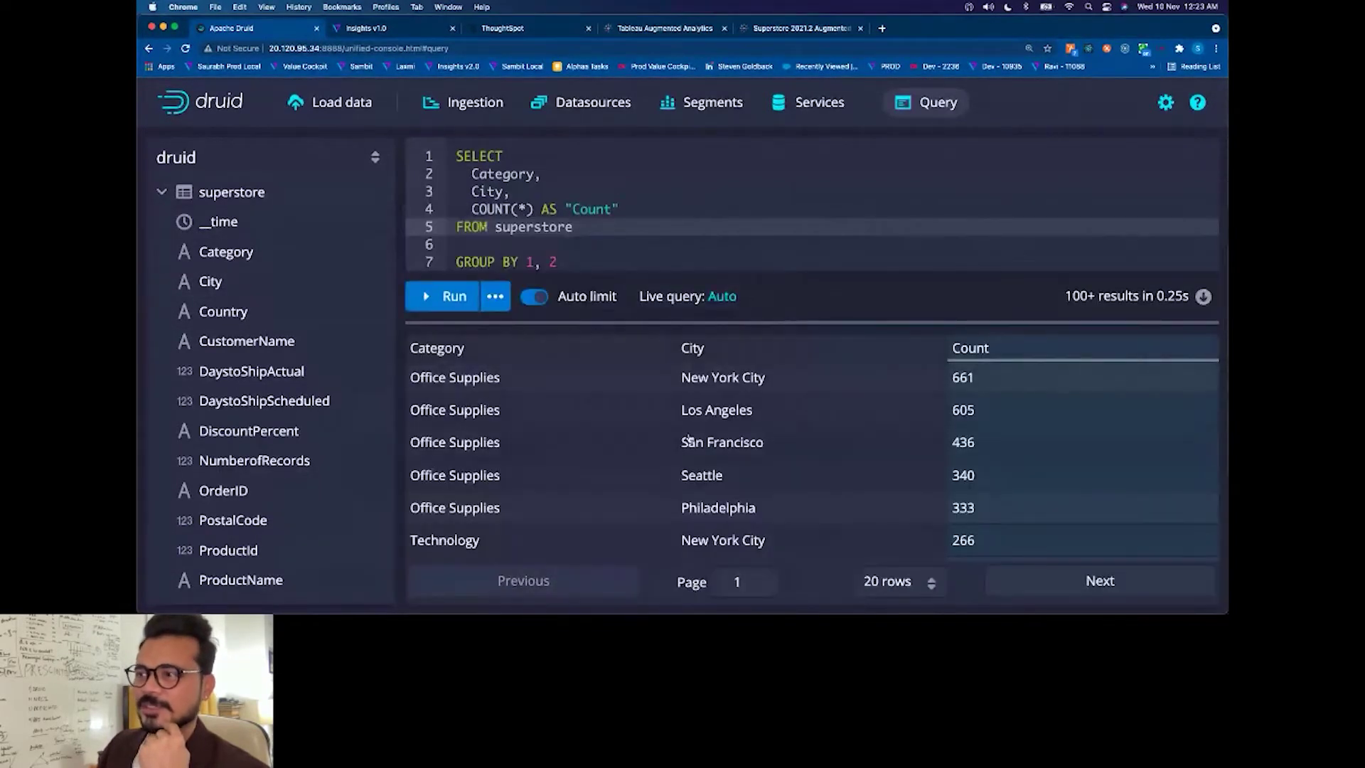
scroll(739, 437, down, 10)
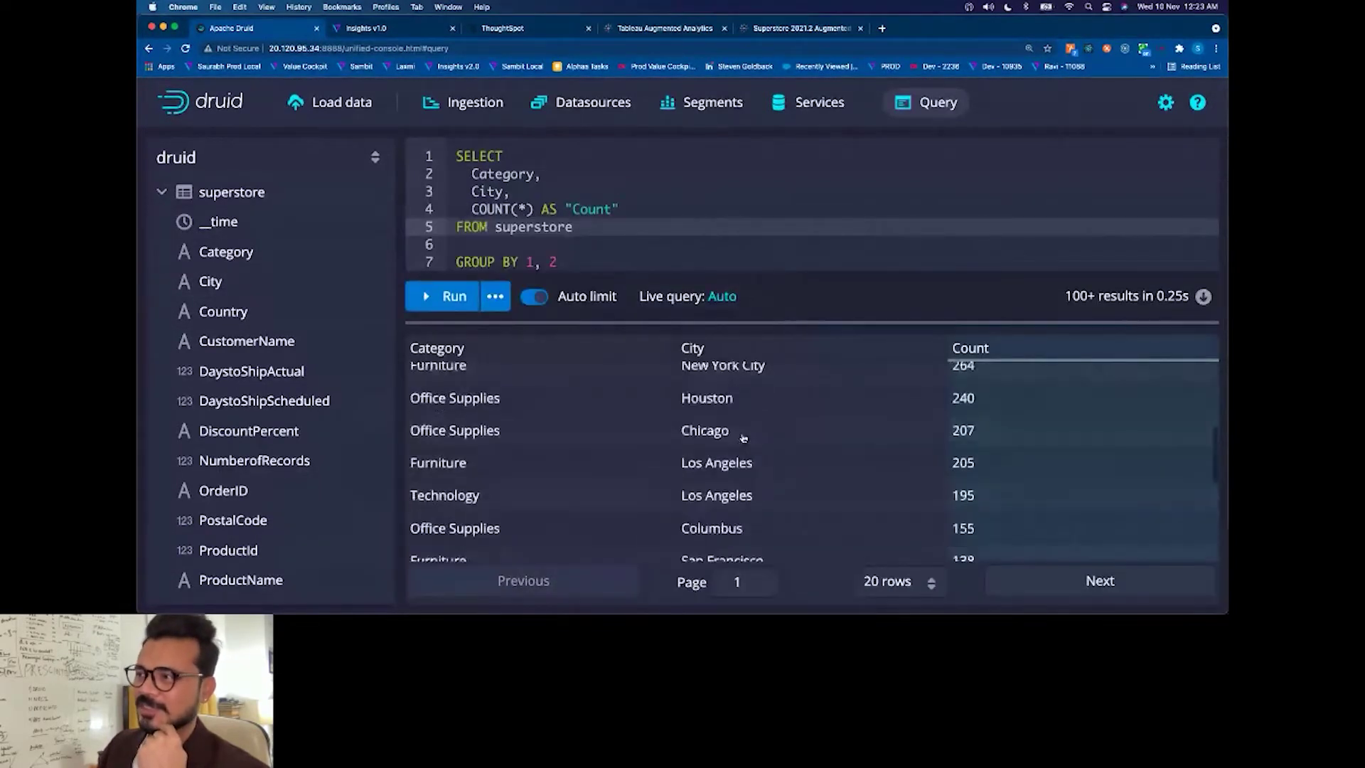
click(512, 206)
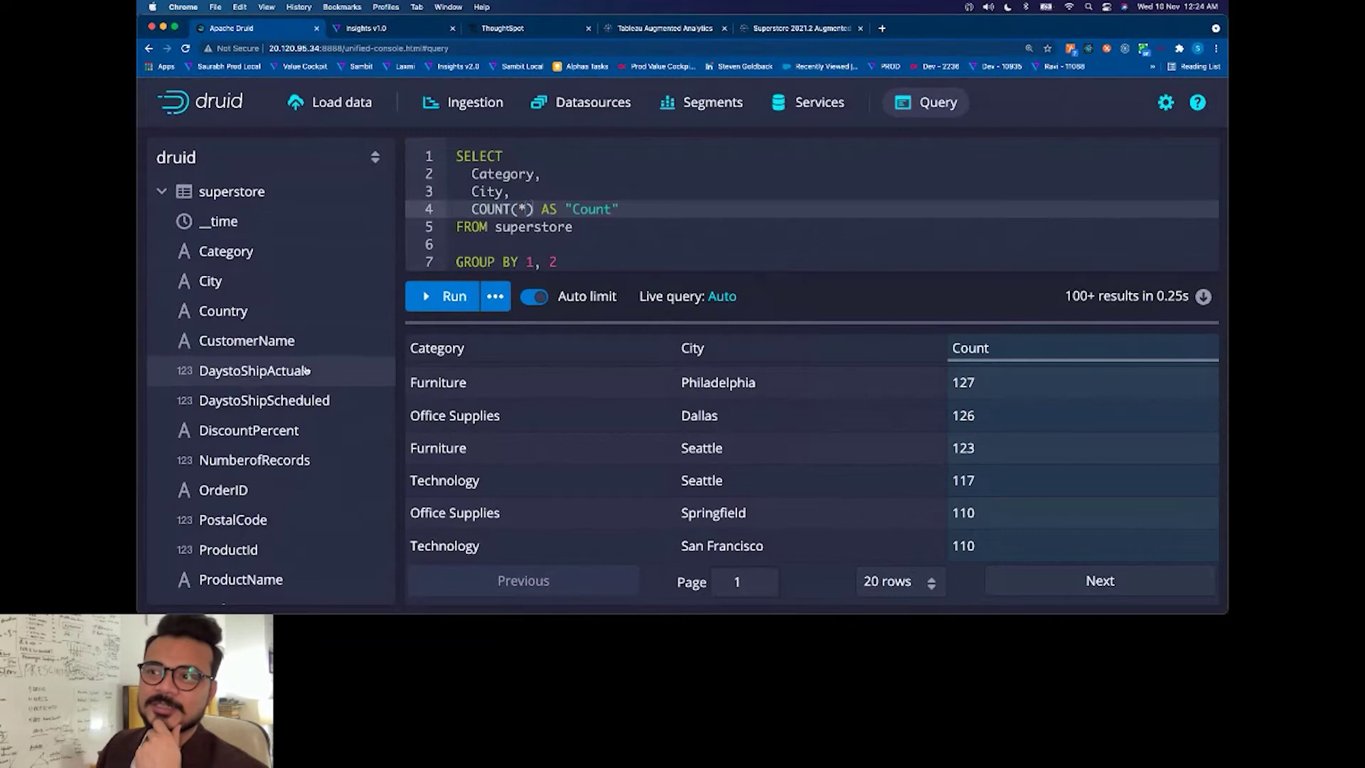
scroll(313, 362, down, 3)
click(645, 245)
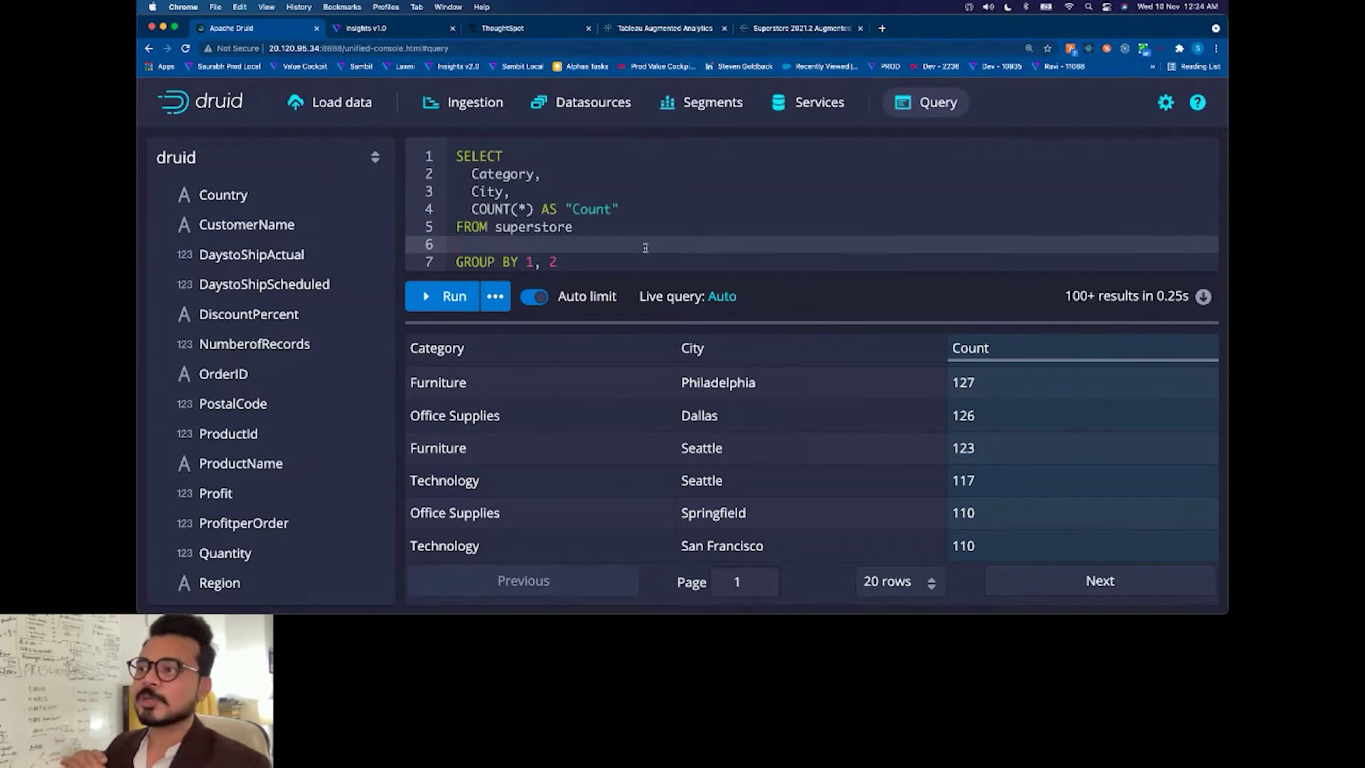
Step: Search the web for "druid monthly time query, sql", look at the Druid SQL documentation, and return to the superstore query
key(super+t)
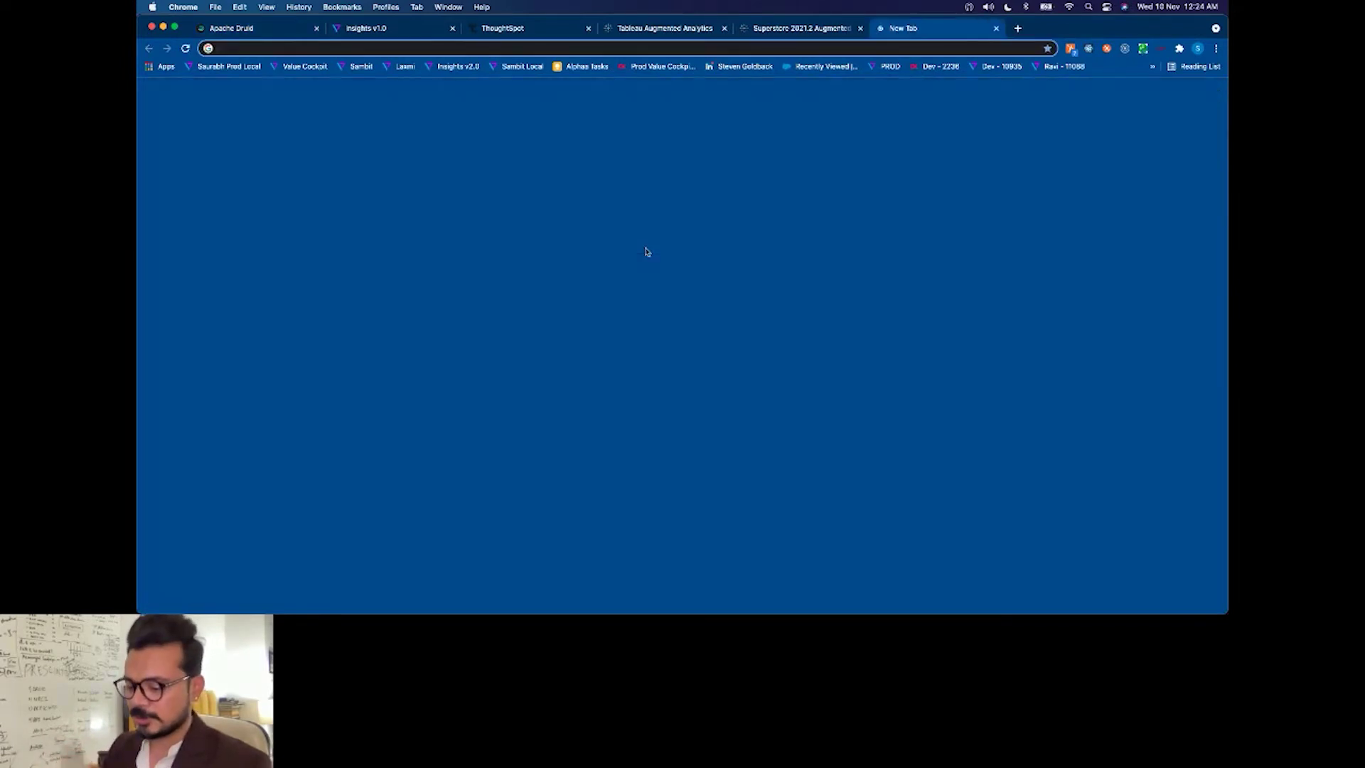
text(duird)
key(super+a)
text(druid mon)
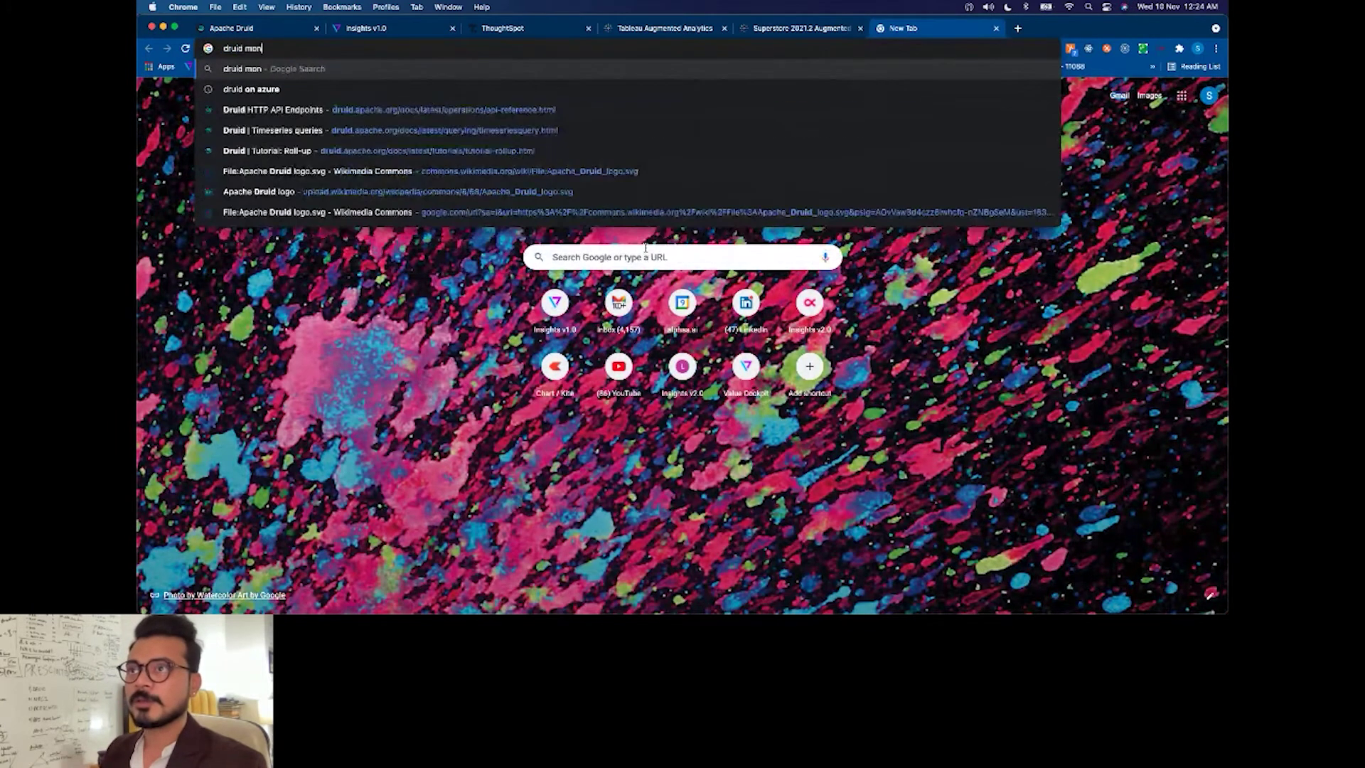
text(thly time qu)
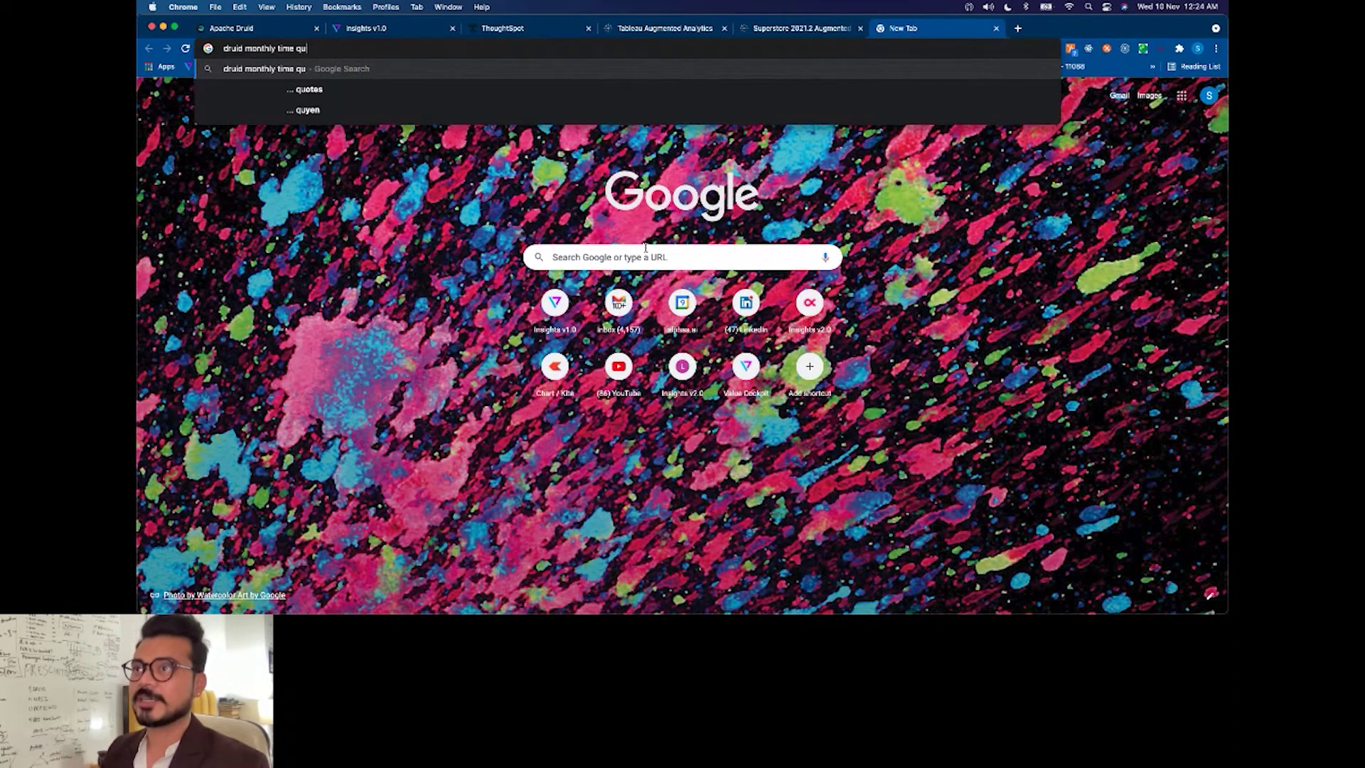
text(ery, sql)
key(Return)
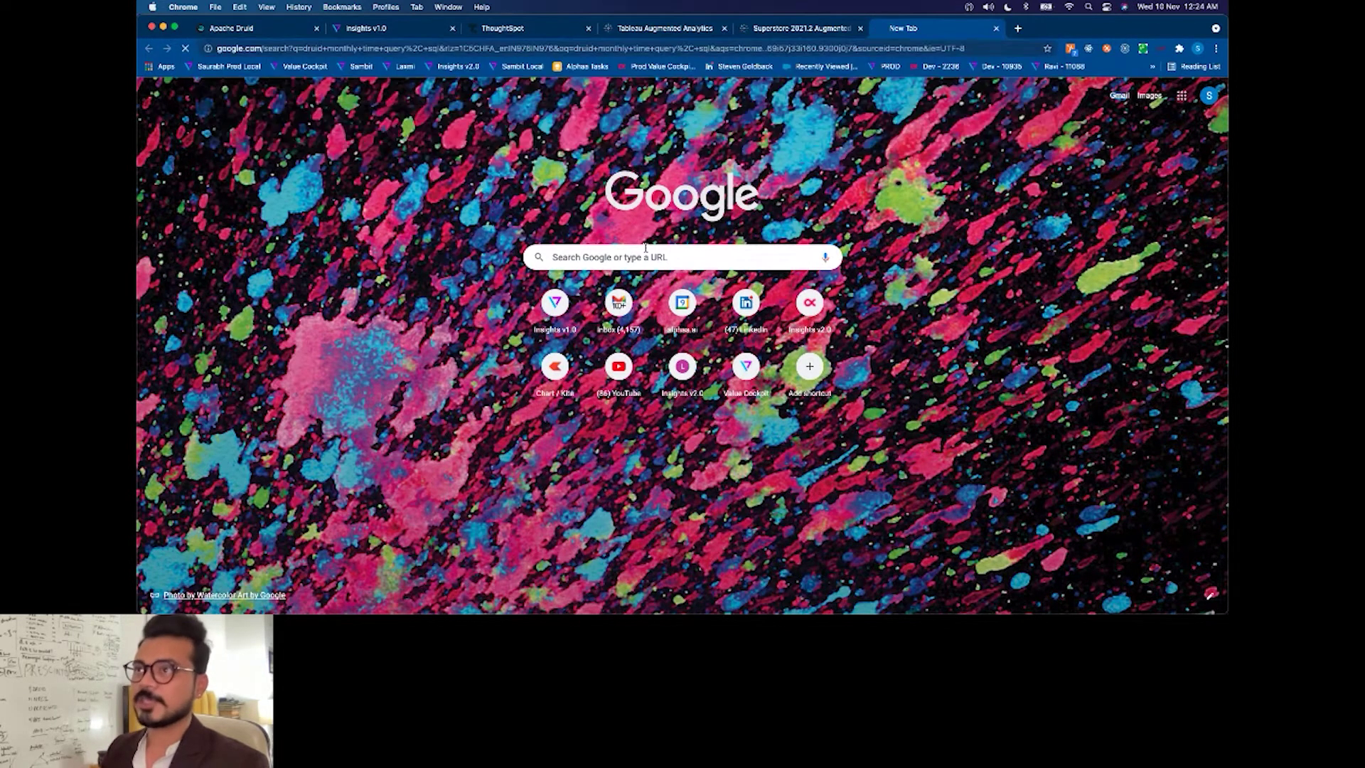
click(310, 204)
scroll(533, 392, down, 1)
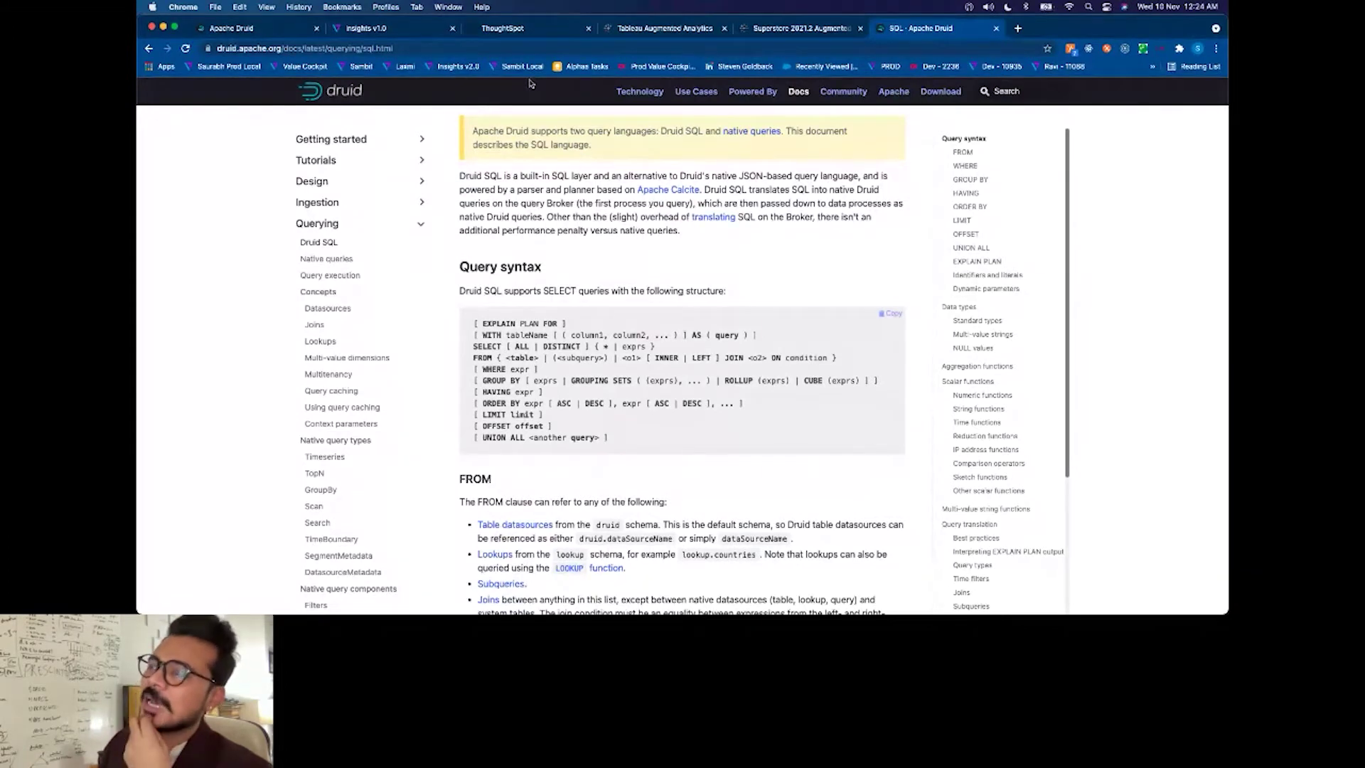
click(281, 34)
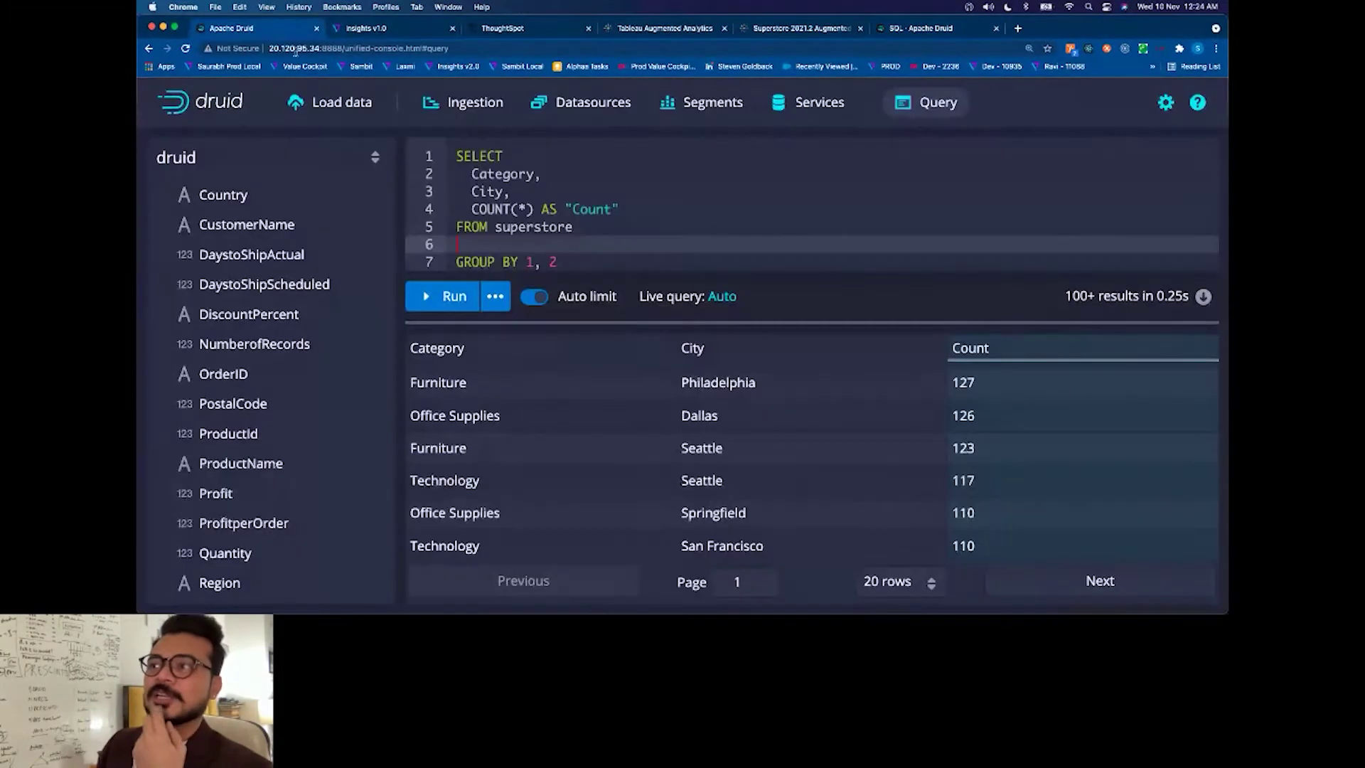
click(594, 232)
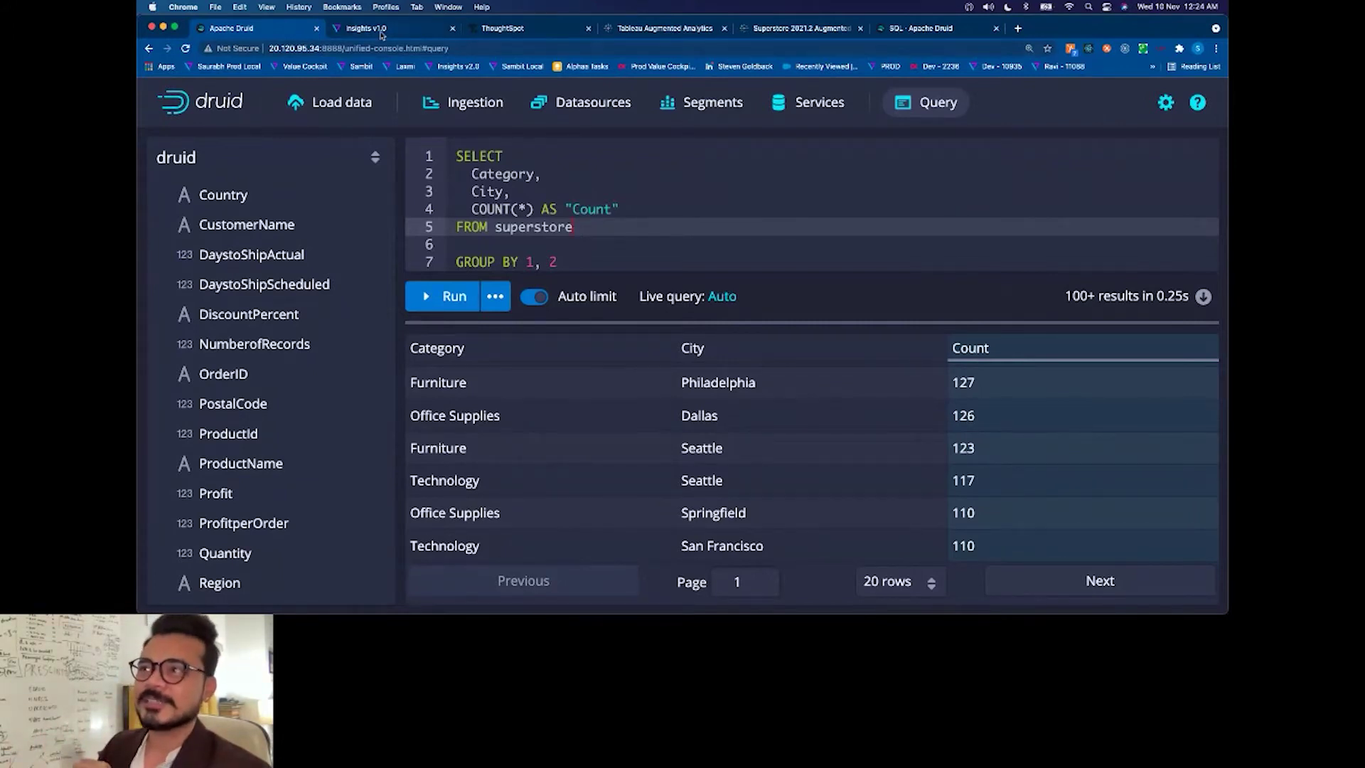
Step: Switch to Insights v1.0, open the Druid Demo dashboard and look over its key figures and quantity charts
click(382, 32)
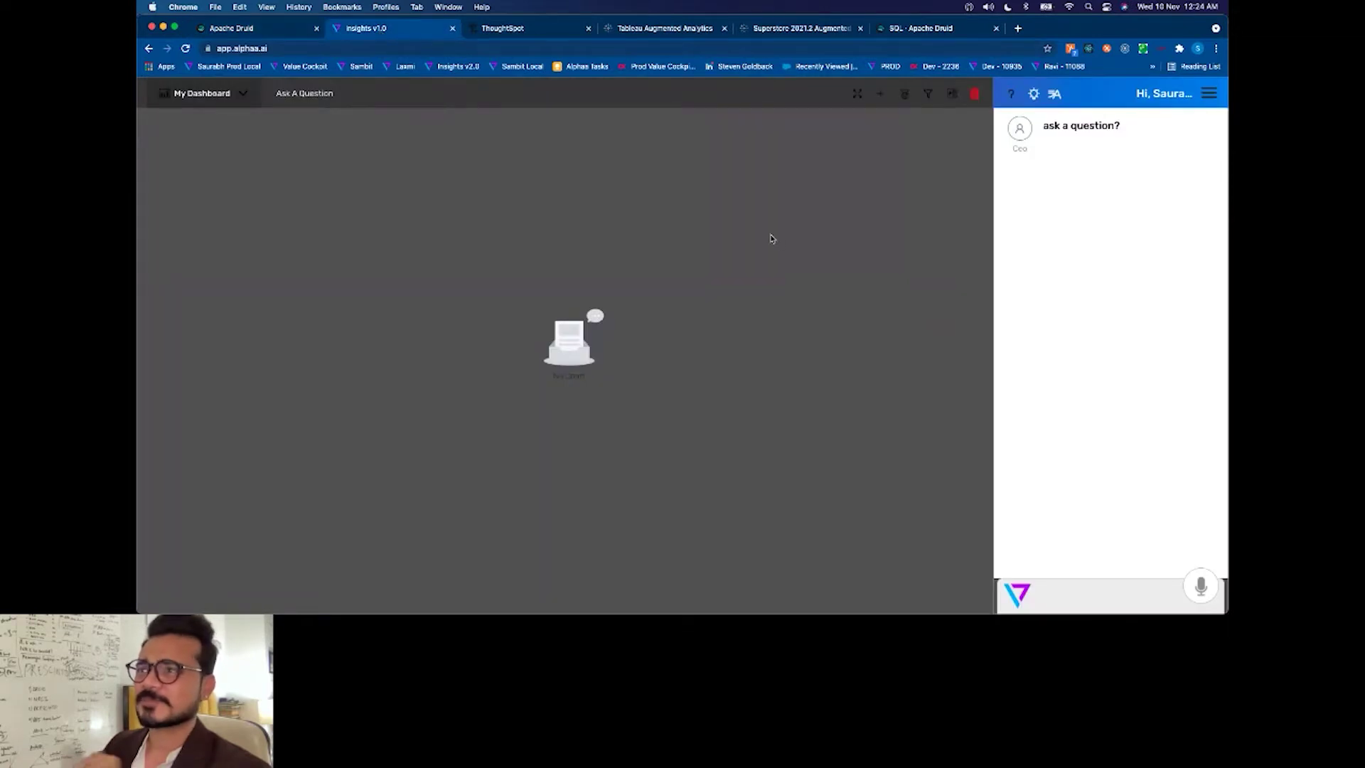
click(244, 97)
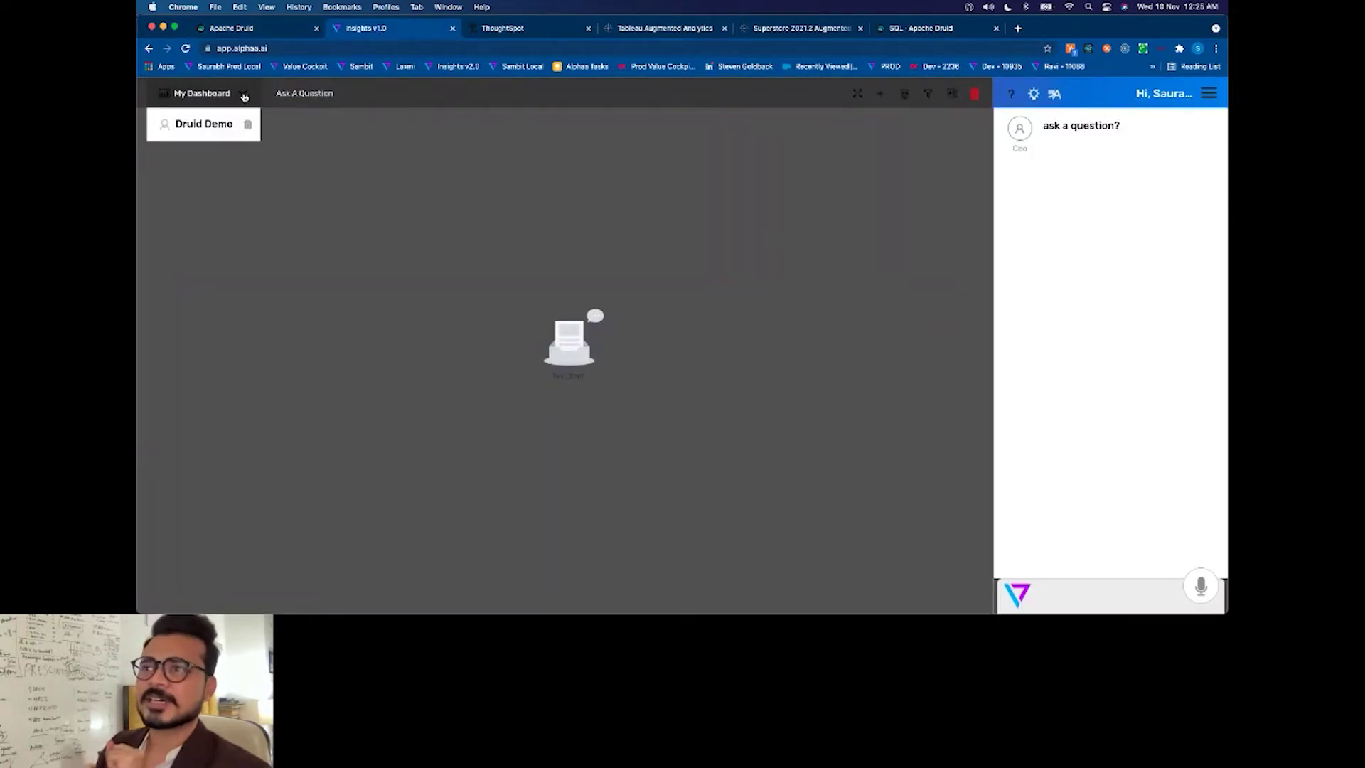
click(199, 135)
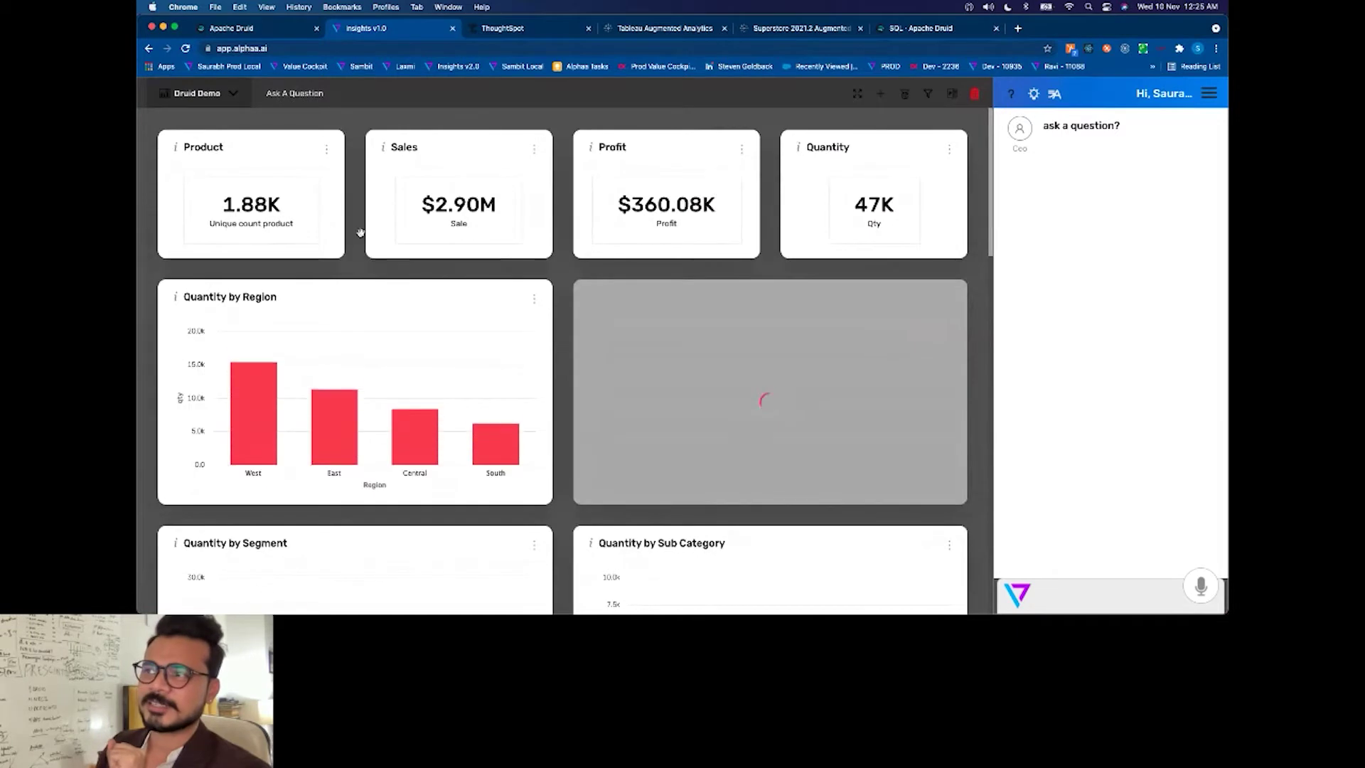
scroll(569, 297, down, 3)
scroll(569, 296, down, 10)
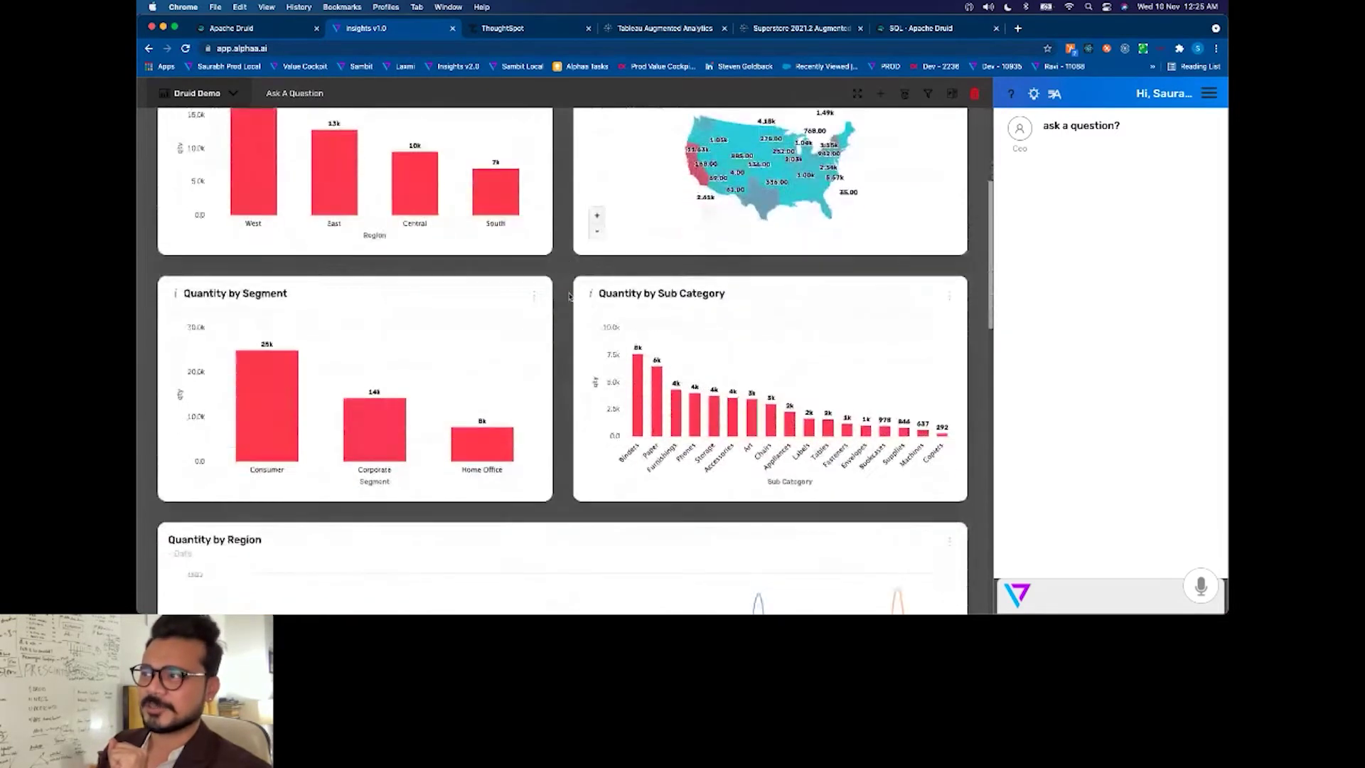
scroll(568, 295, up, 4)
scroll(568, 293, up, 10)
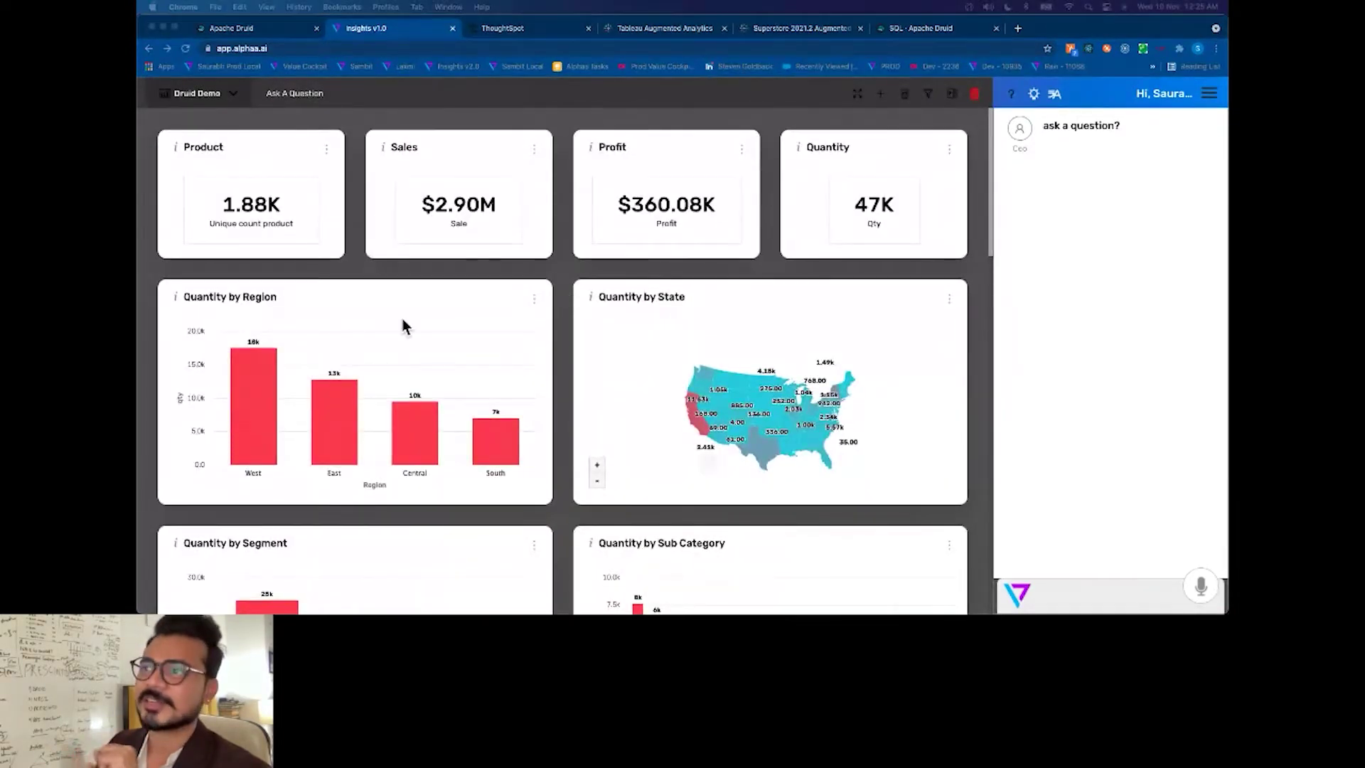
Step: Add a new dashboard named "Druid Demo 2" and open it
click(238, 99)
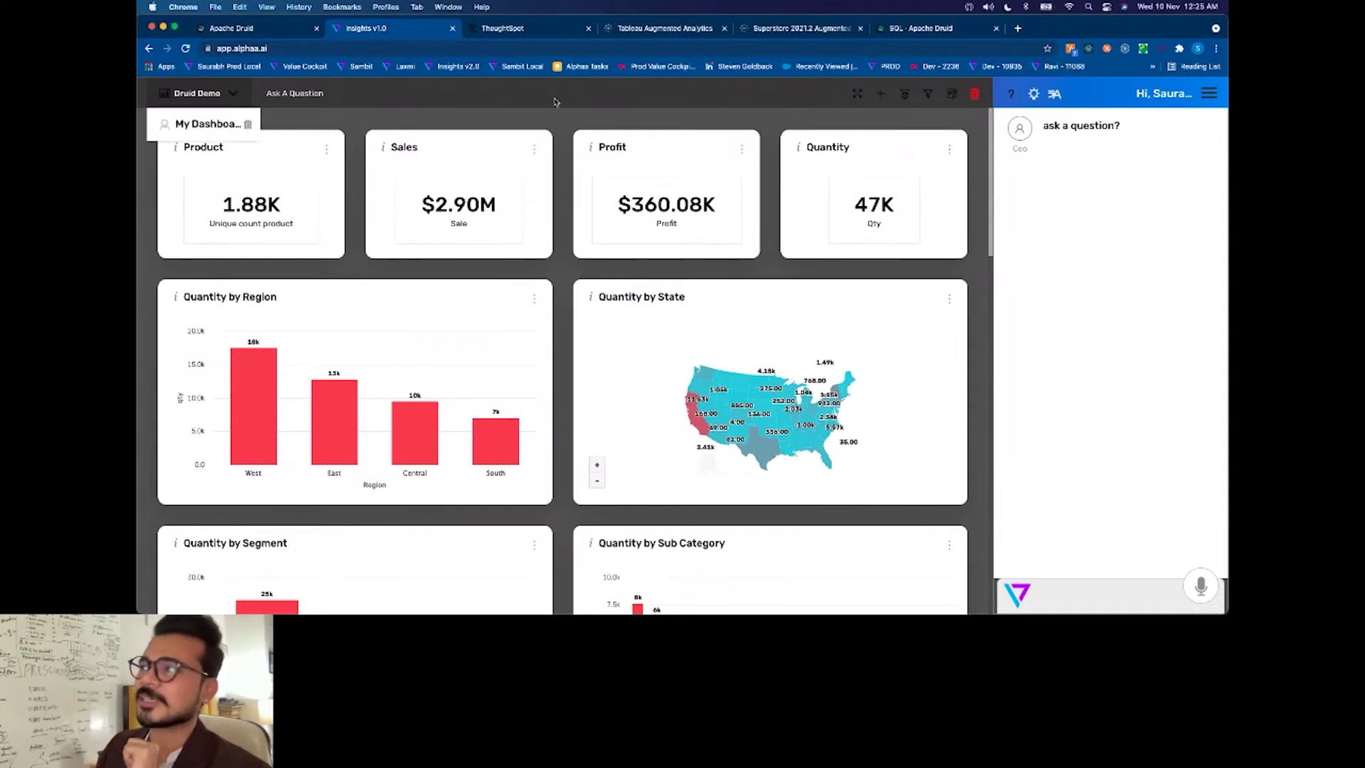
click(904, 94)
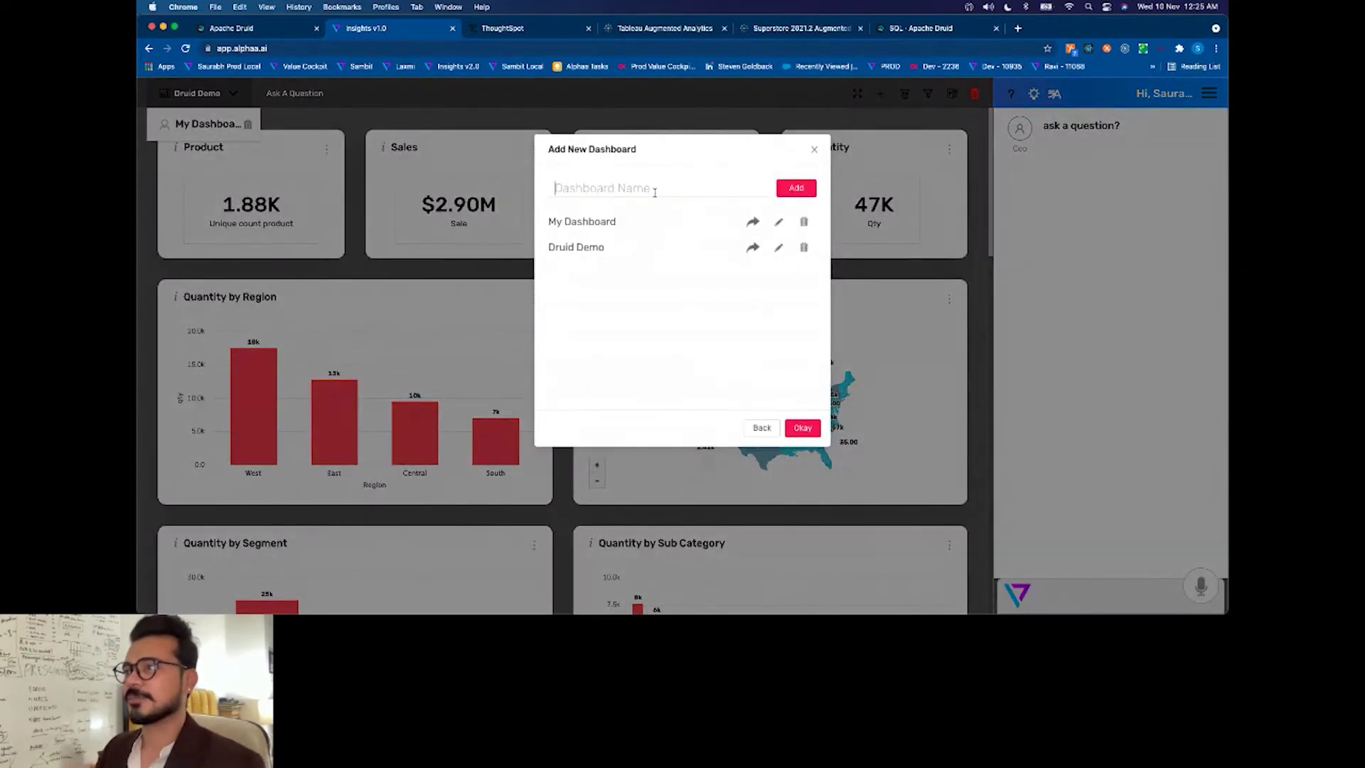
text(Druid Demo 2)
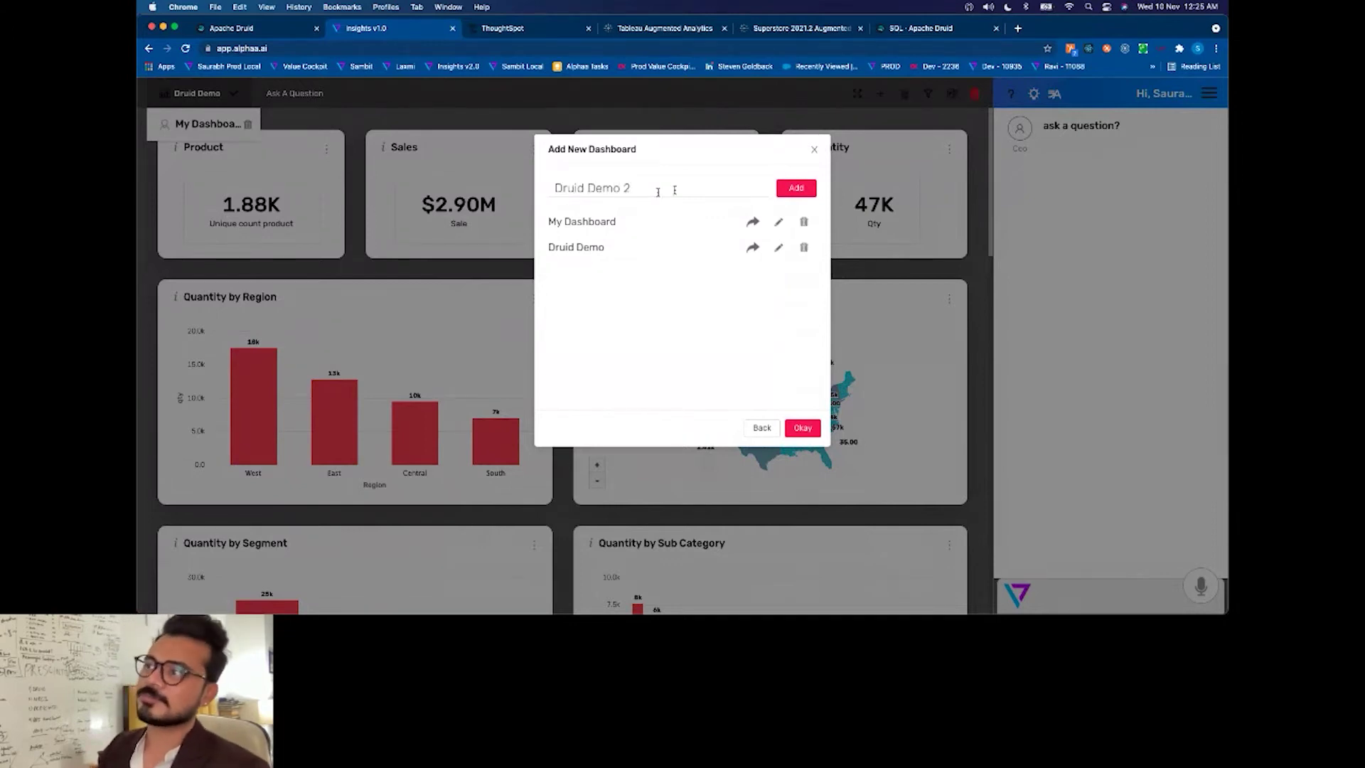
click(796, 188)
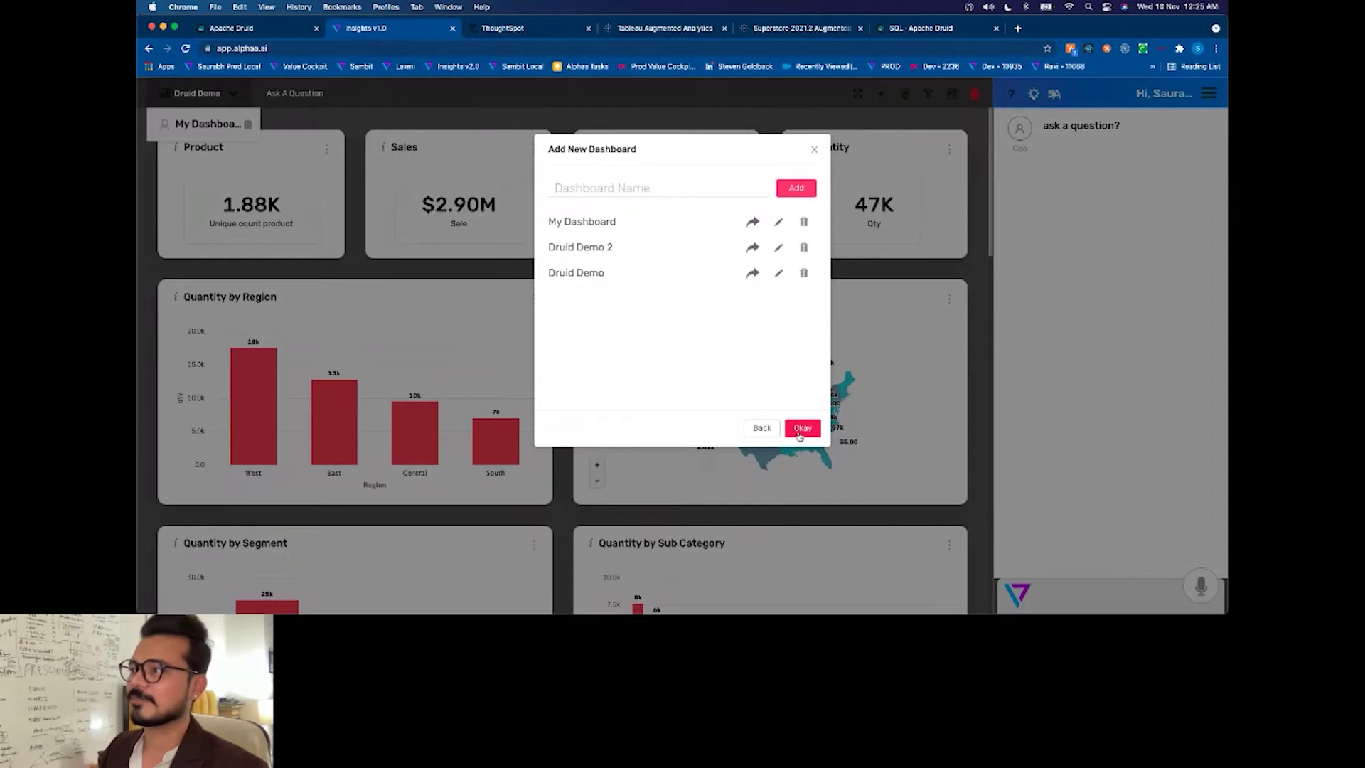
click(802, 428)
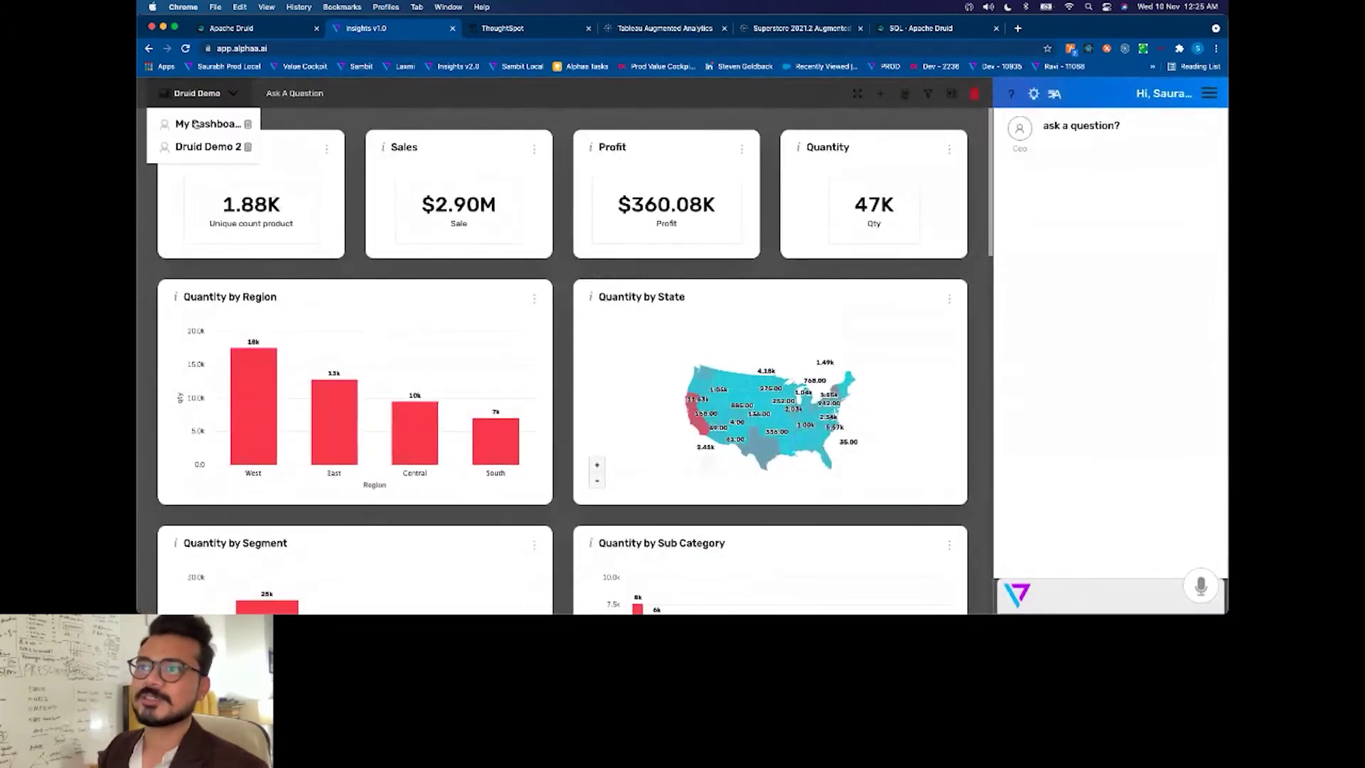
click(196, 147)
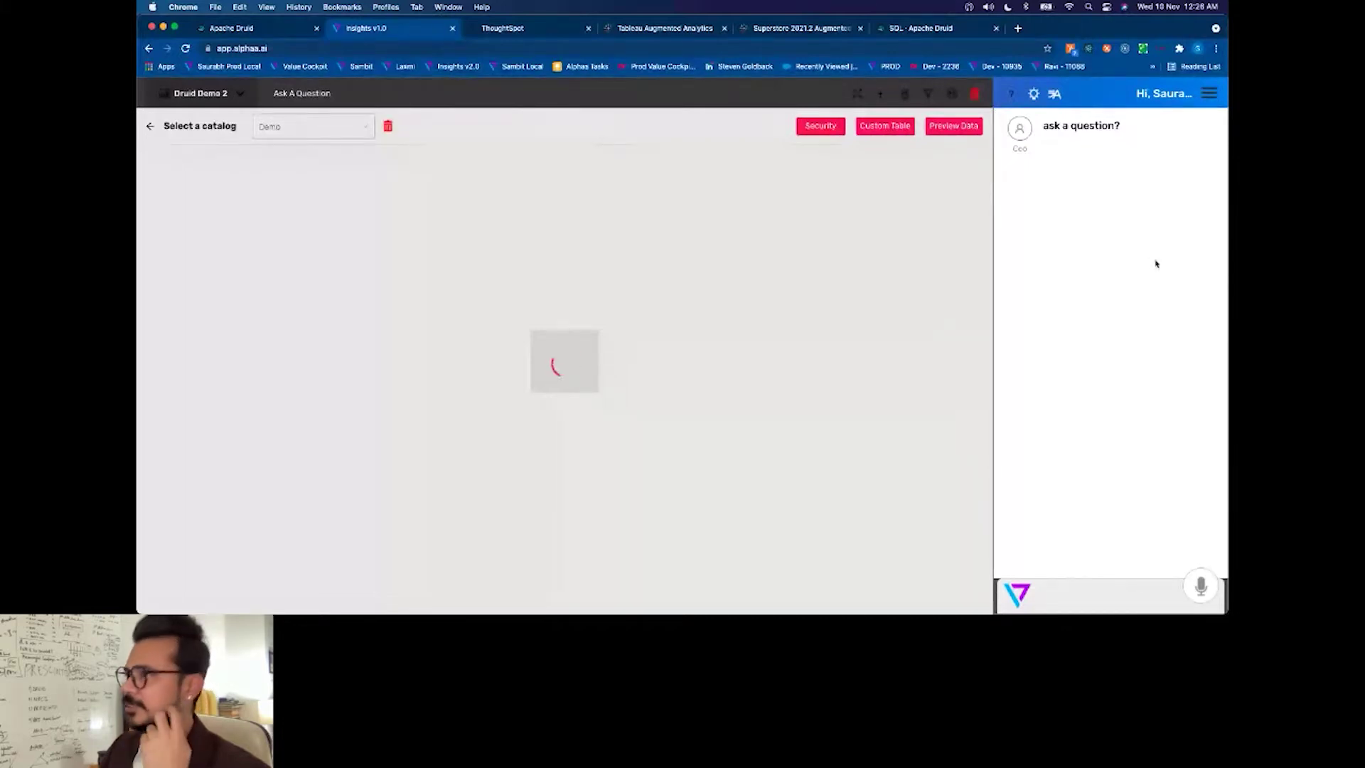
Step: Review the superstore columns in the Apache Druid console and return to the Demo catalog in Insights v1.0
click(904, 32)
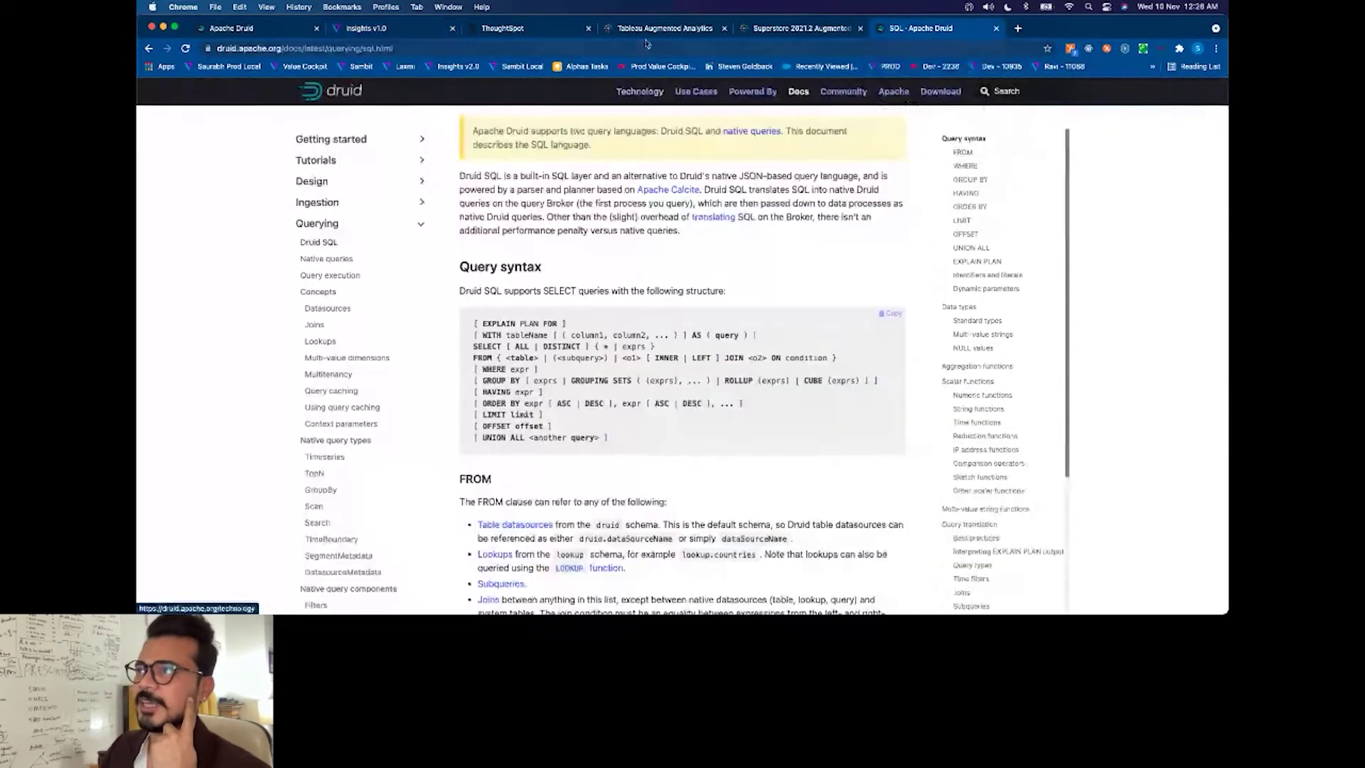
click(262, 35)
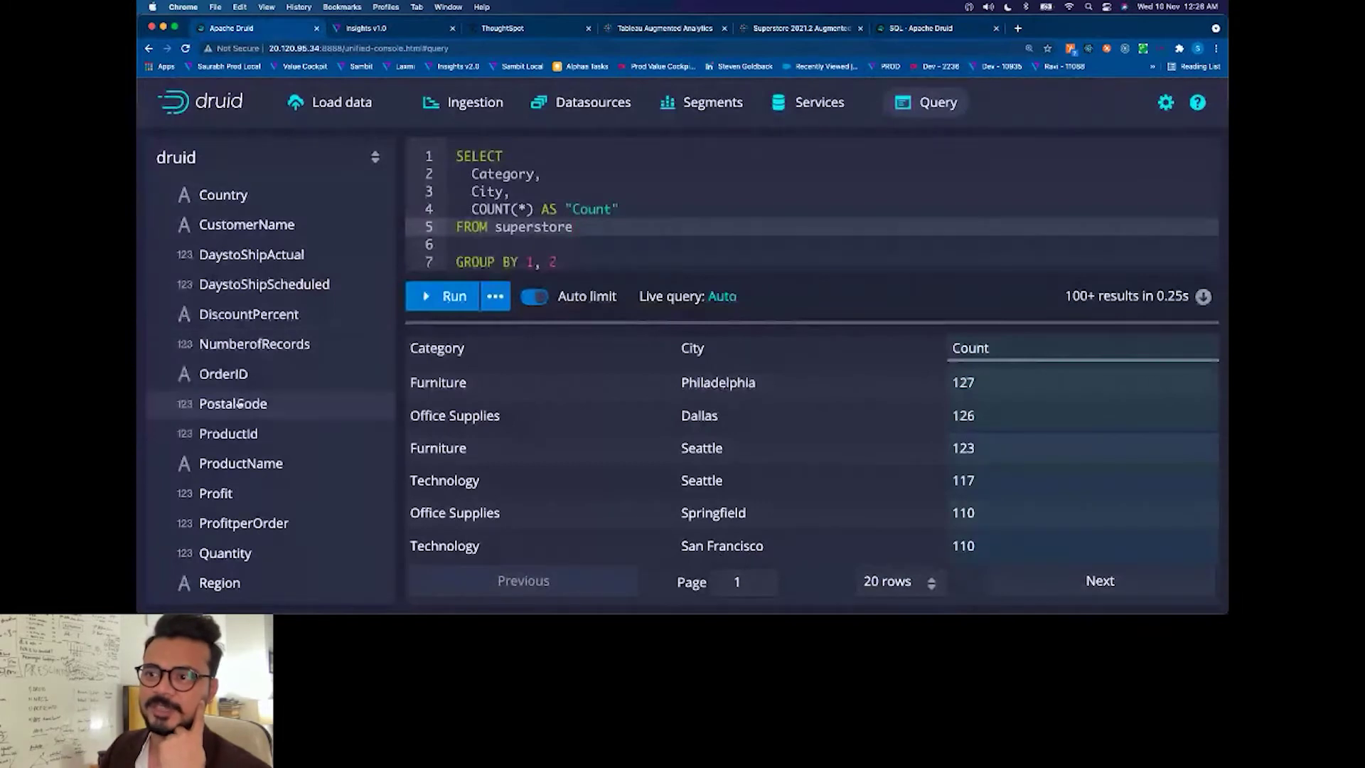
scroll(239, 406, down, 3)
scroll(240, 402, down, 1)
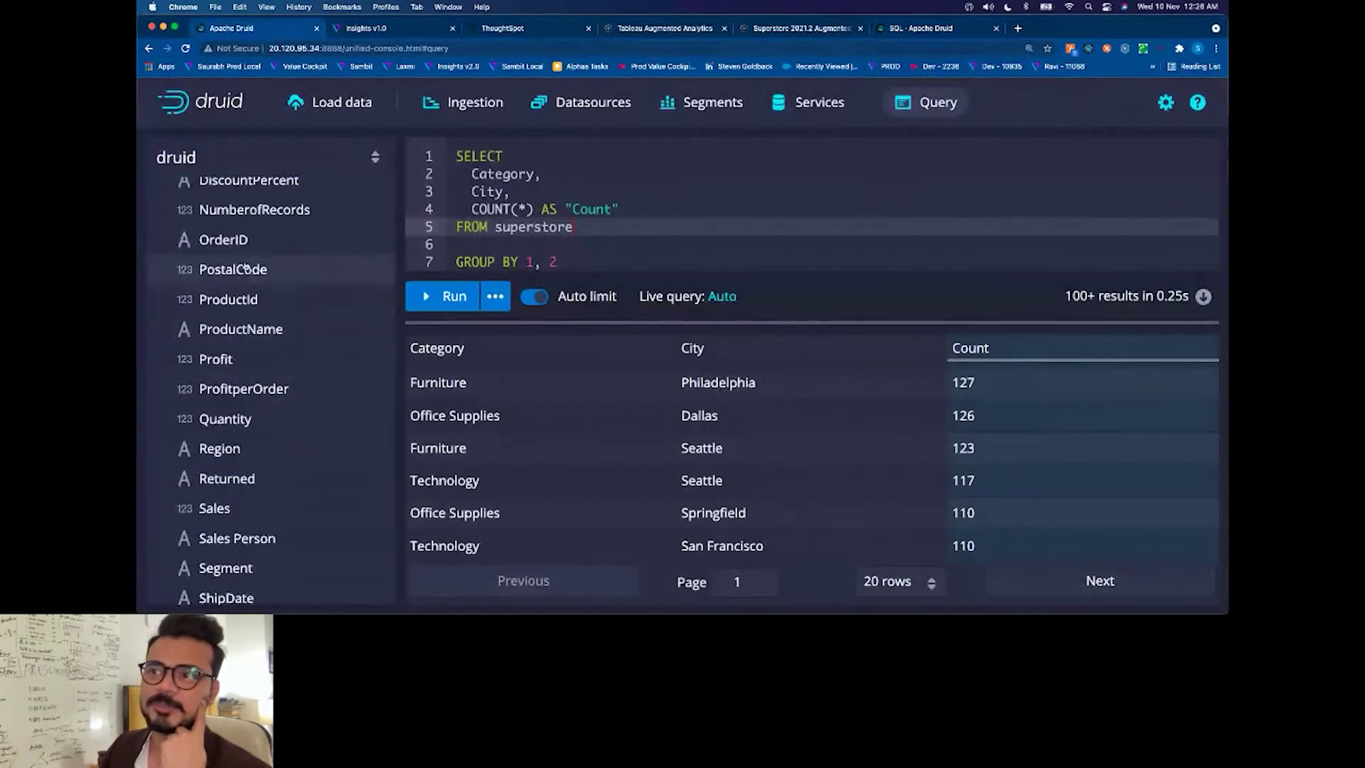
click(366, 28)
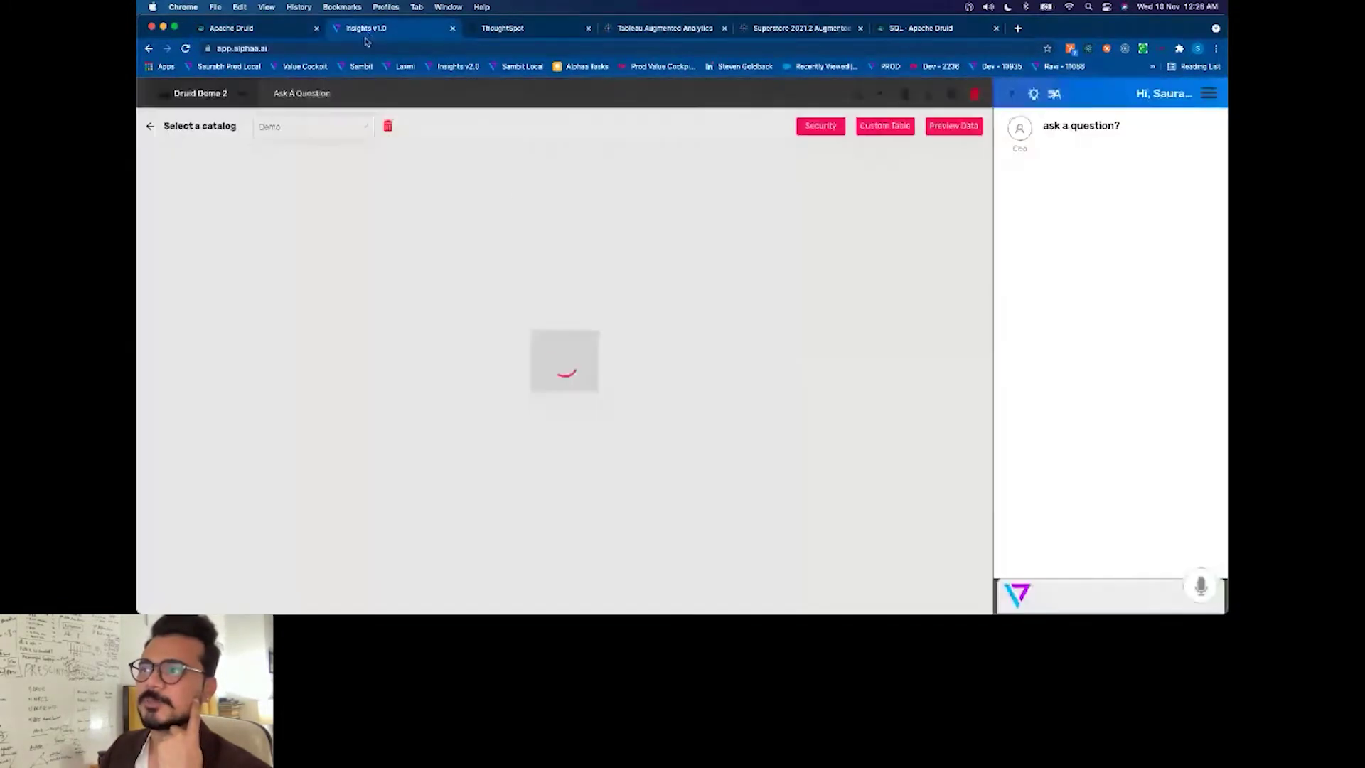
click(149, 126)
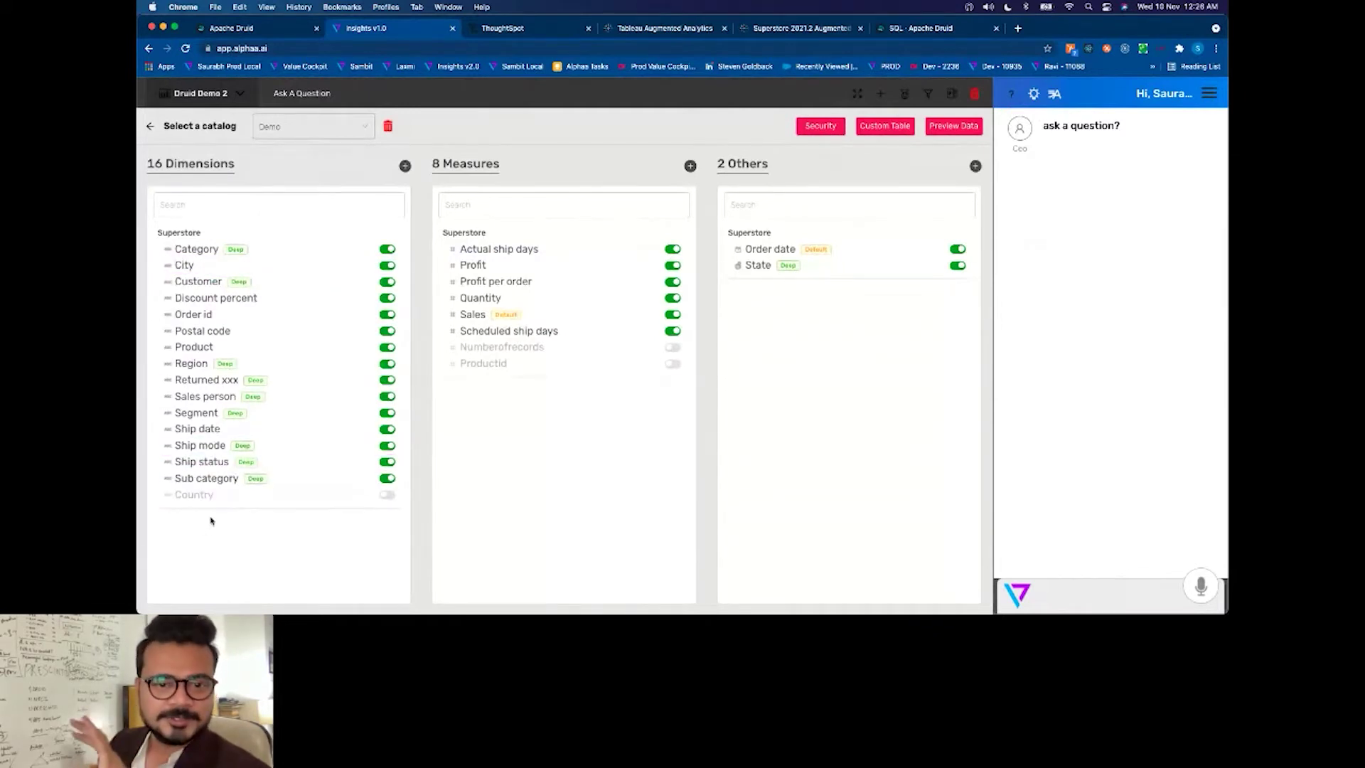
Step: Look over the Product dimension's column settings and synonym in the Demo catalog, then leave them
click(186, 347)
drag(551, 235, 461, 232)
click(560, 268)
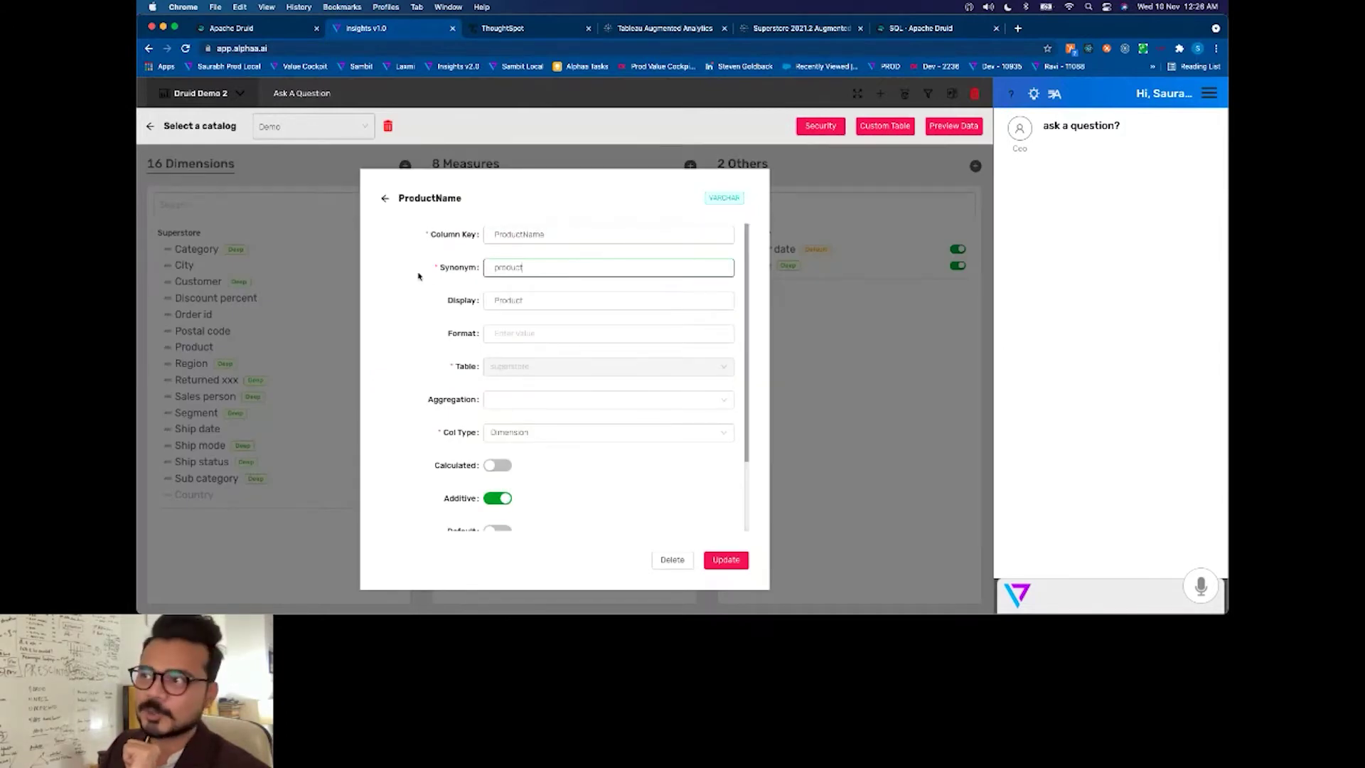
click(384, 200)
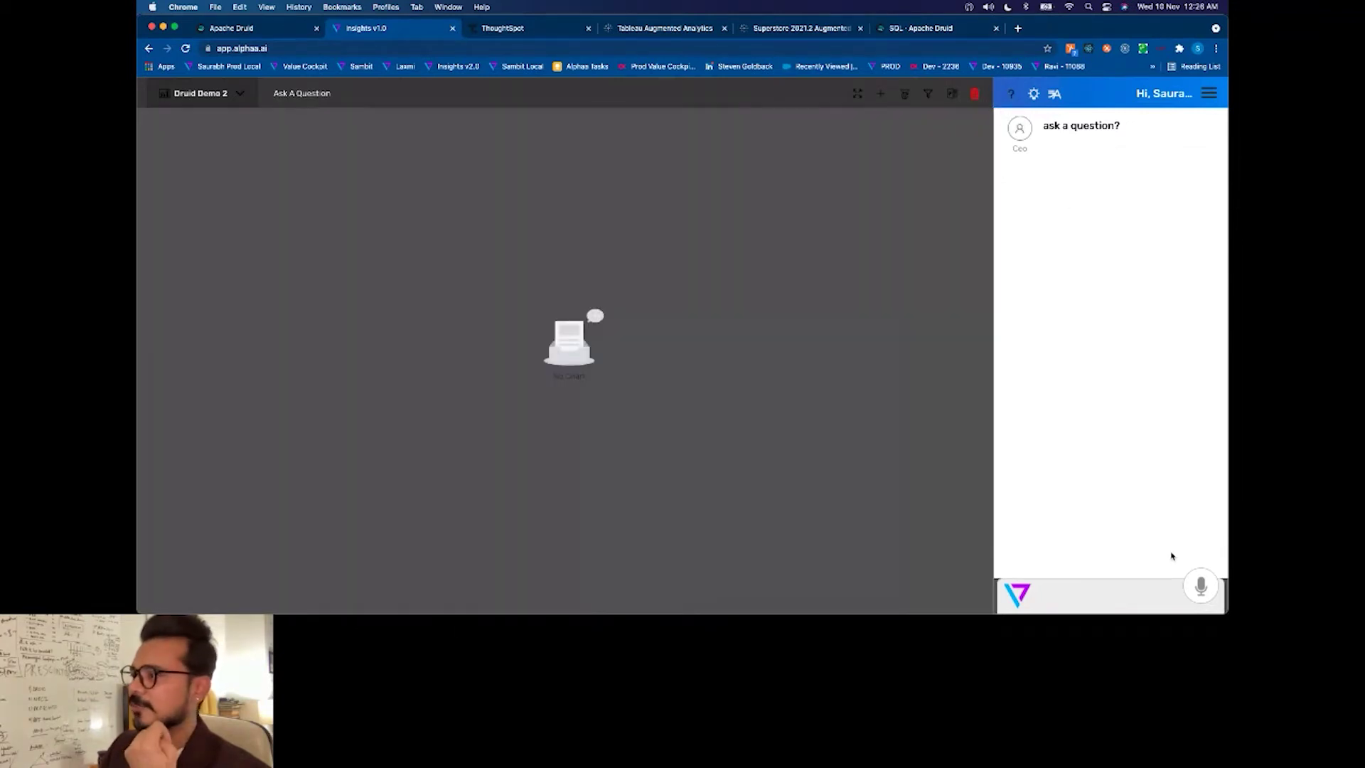
Step: Ask "what is our sales" and "what about a profit" by voice, correcting the misheard word, and pin both answers to Druid Demo 2
click(1200, 586)
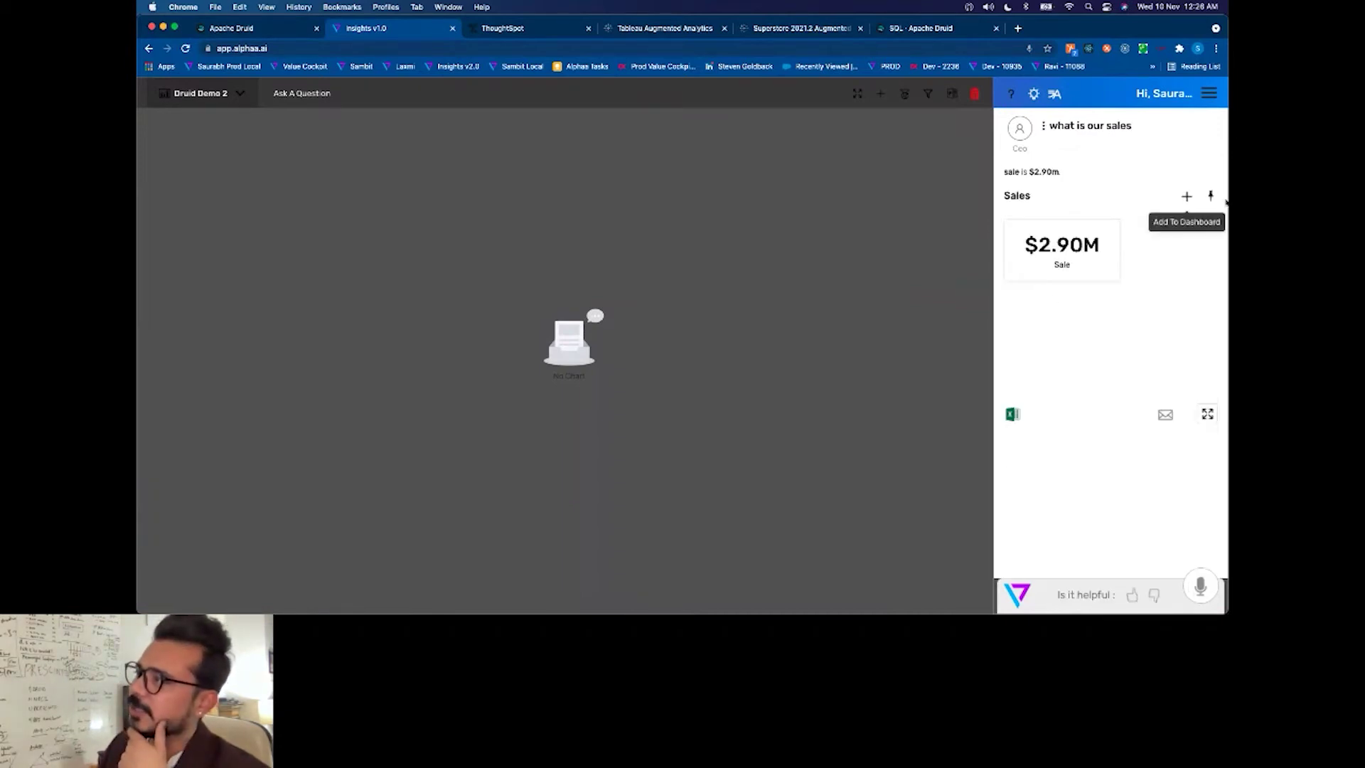
click(1211, 199)
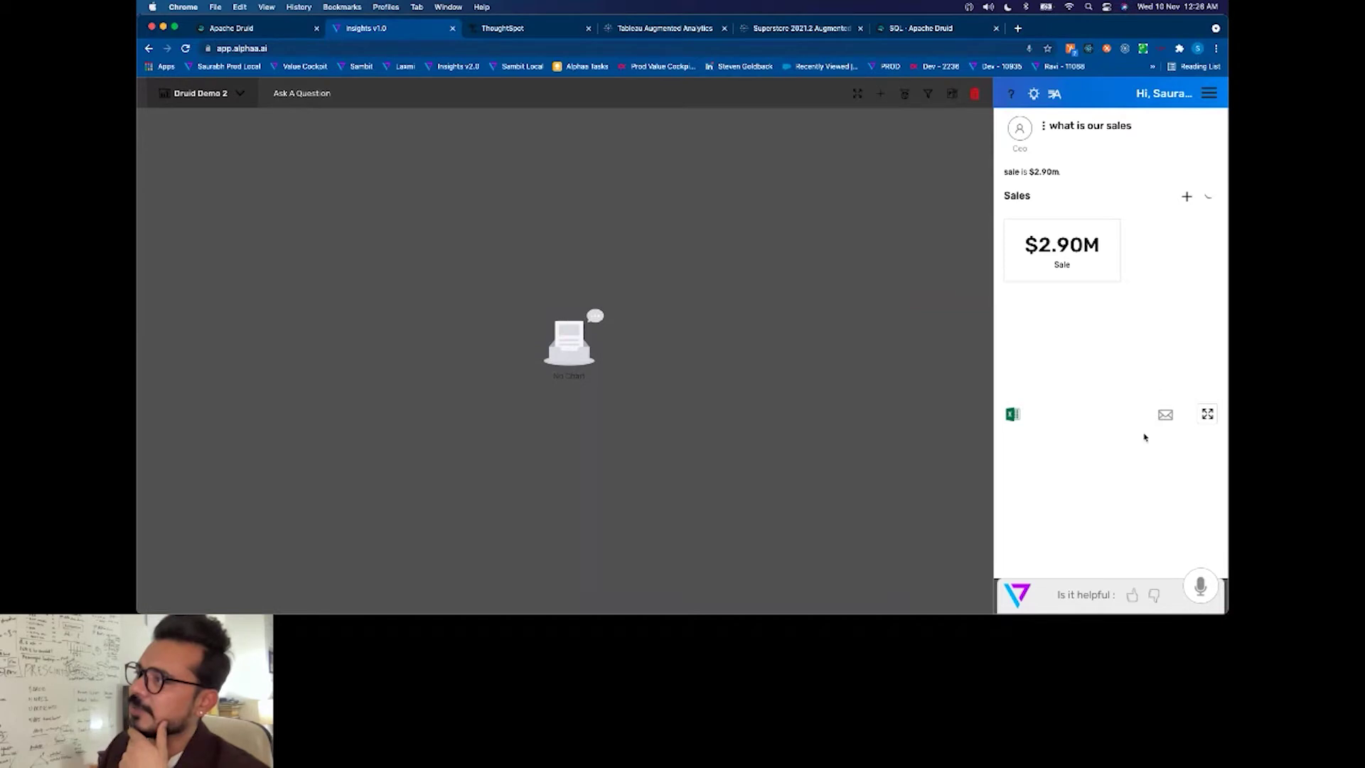
click(1199, 587)
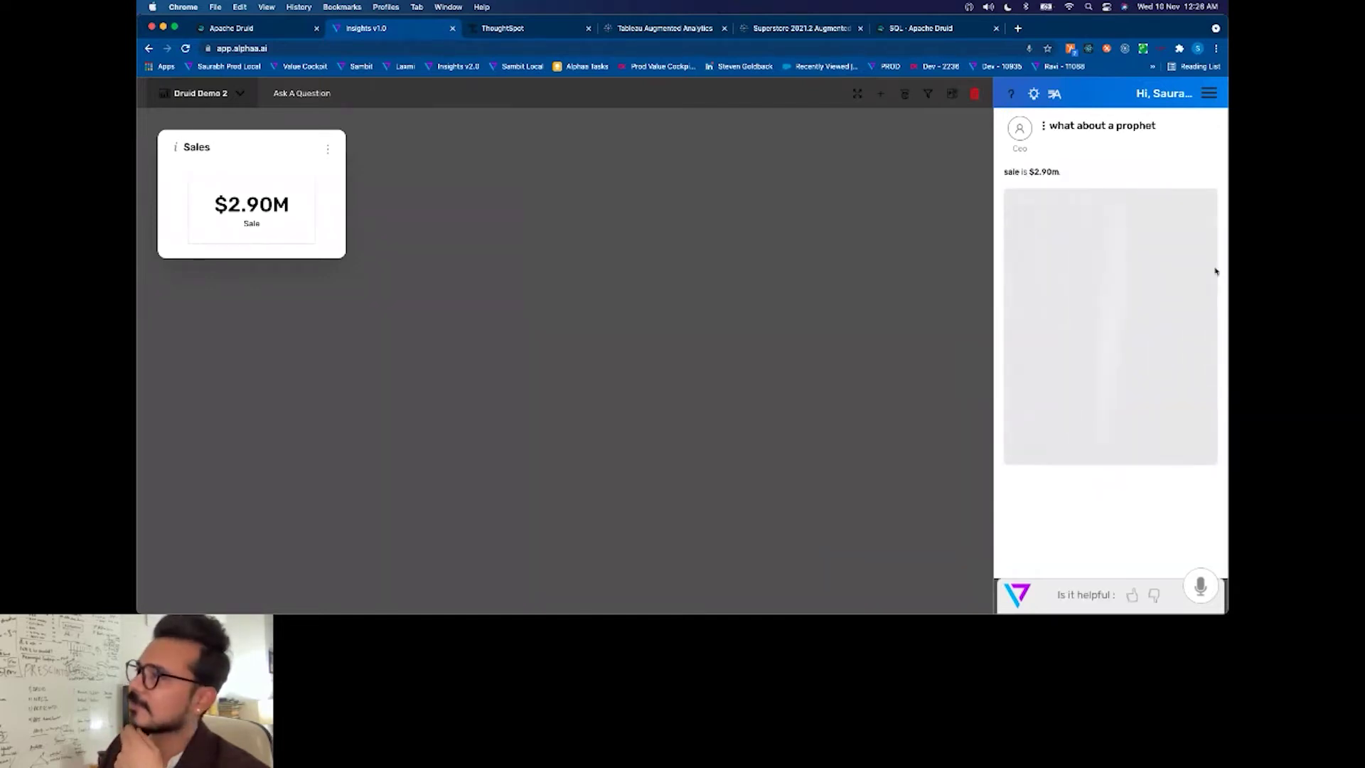
click(1121, 127)
double_click(1122, 127)
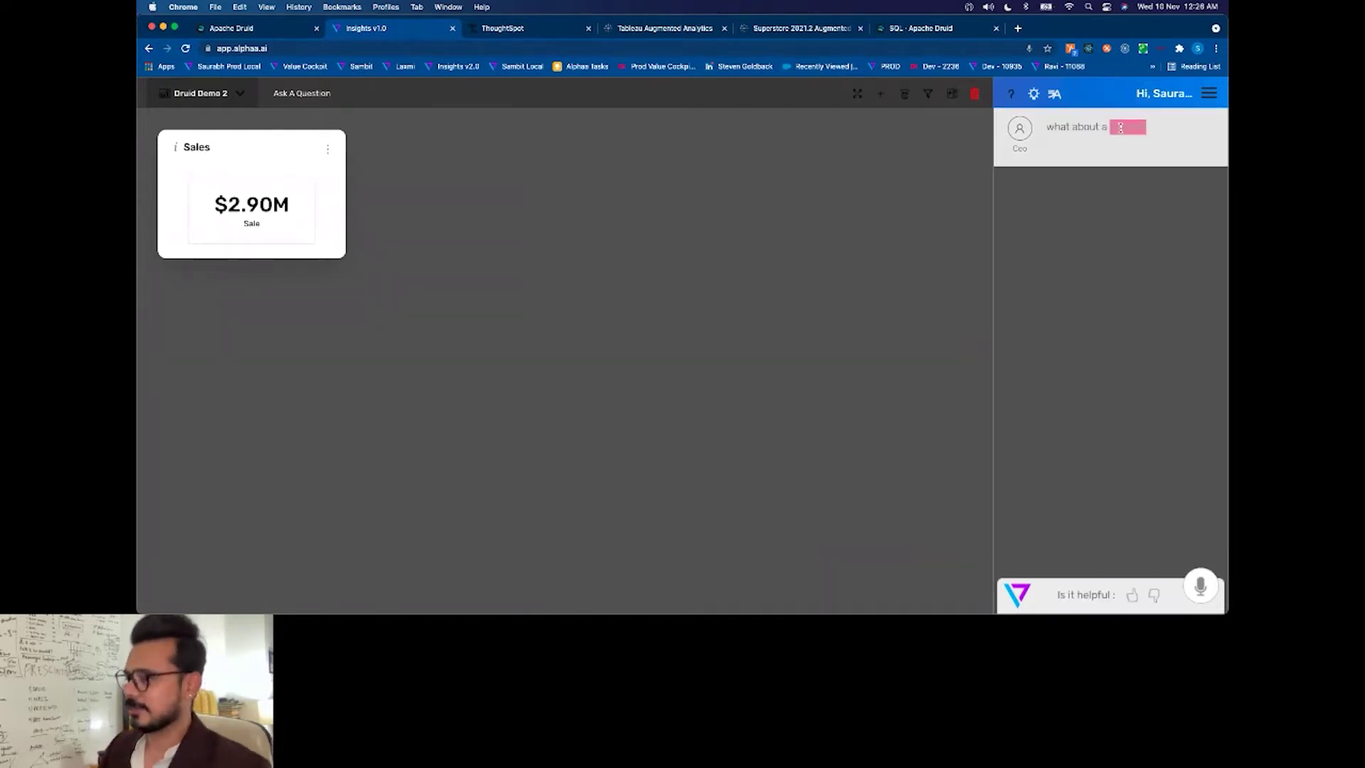
text(profit)
key(Return)
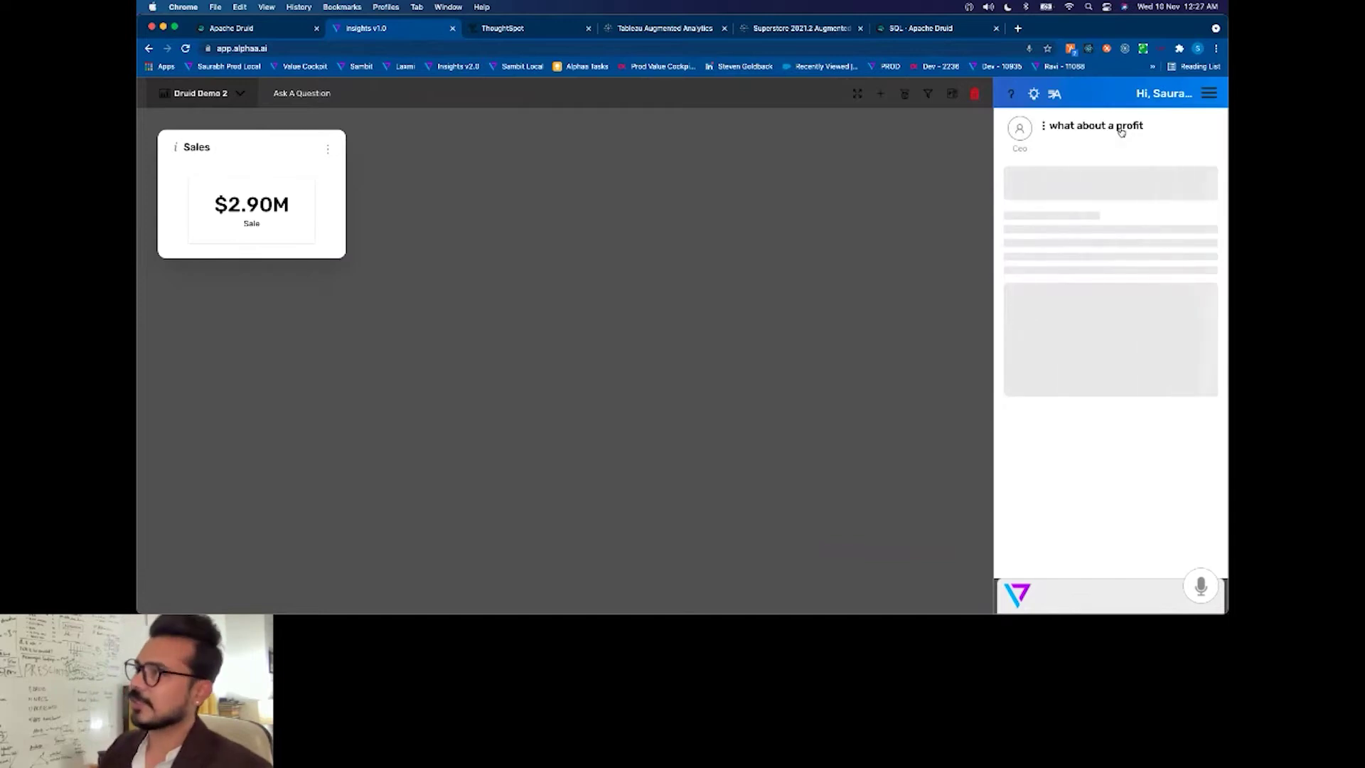
click(1210, 196)
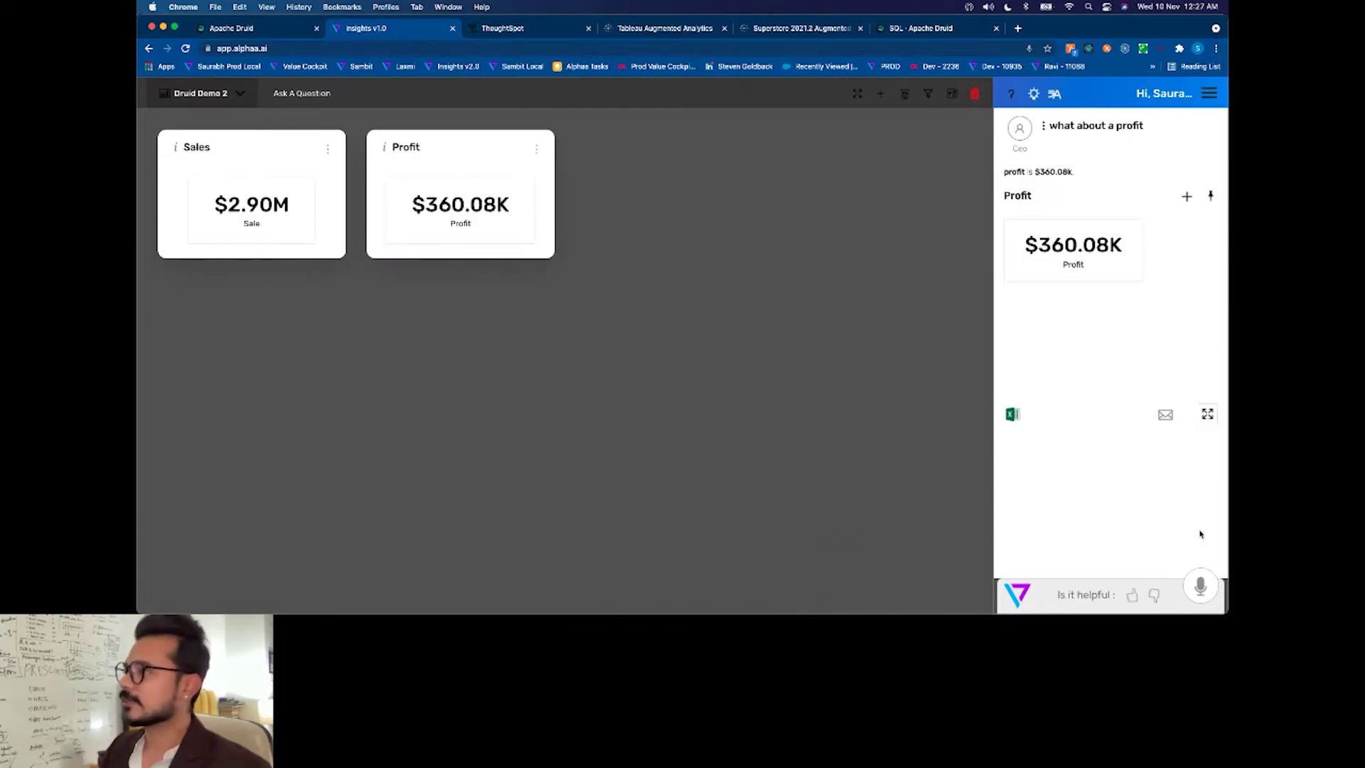
Step: Ask "how much discount have you offer to everyone", pin the resulting count to the dashboard, and check the Demo catalog
click(1197, 588)
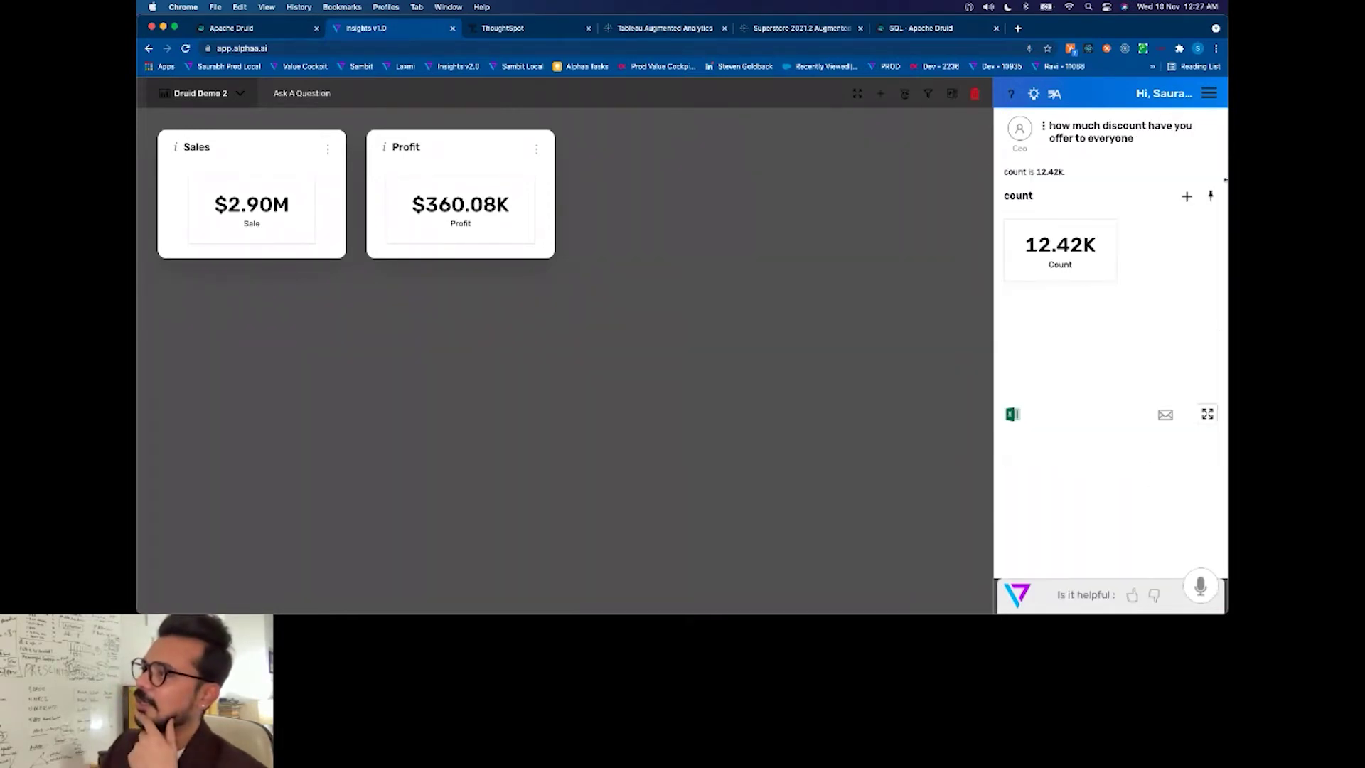
click(1210, 196)
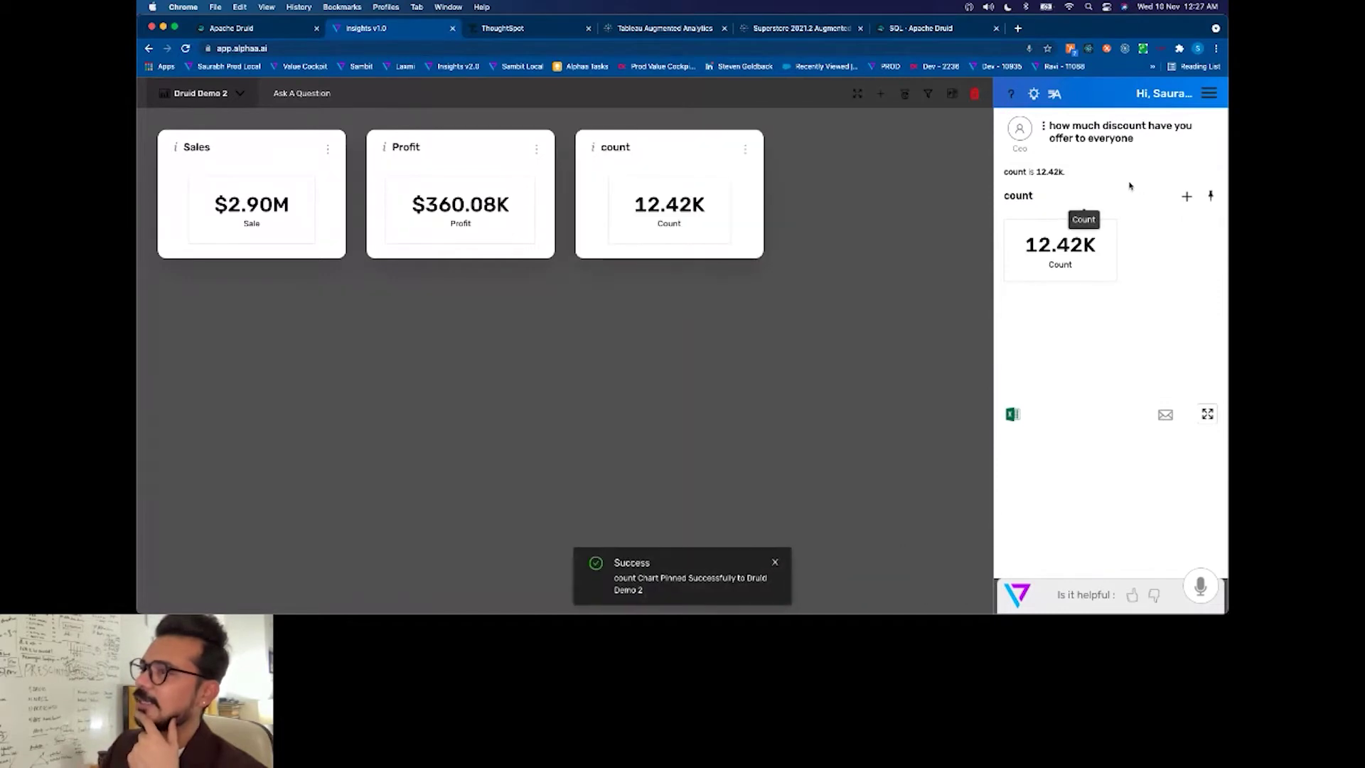
click(1009, 99)
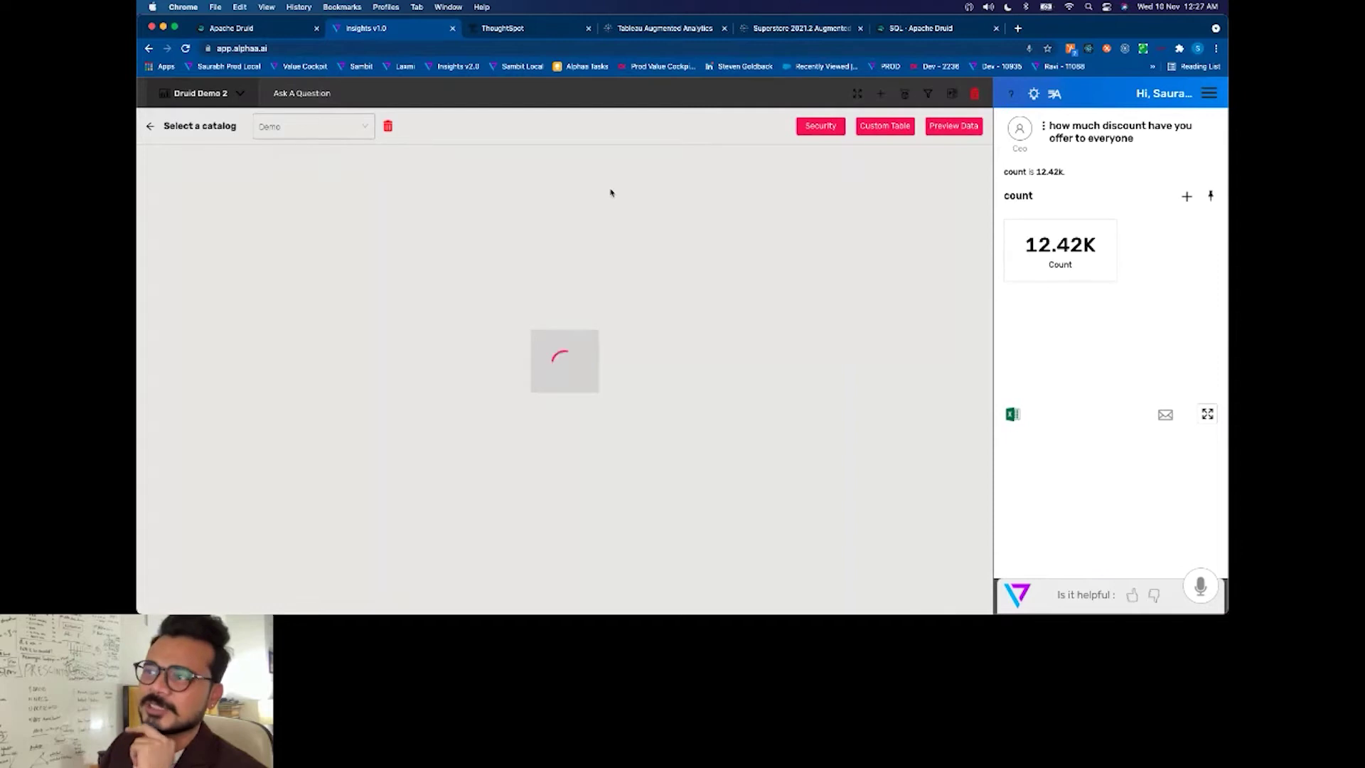
click(1010, 95)
Step: Replace the question with "unique customers do we have right now" and pin the Customer answer to Druid Demo 2
click(1140, 138)
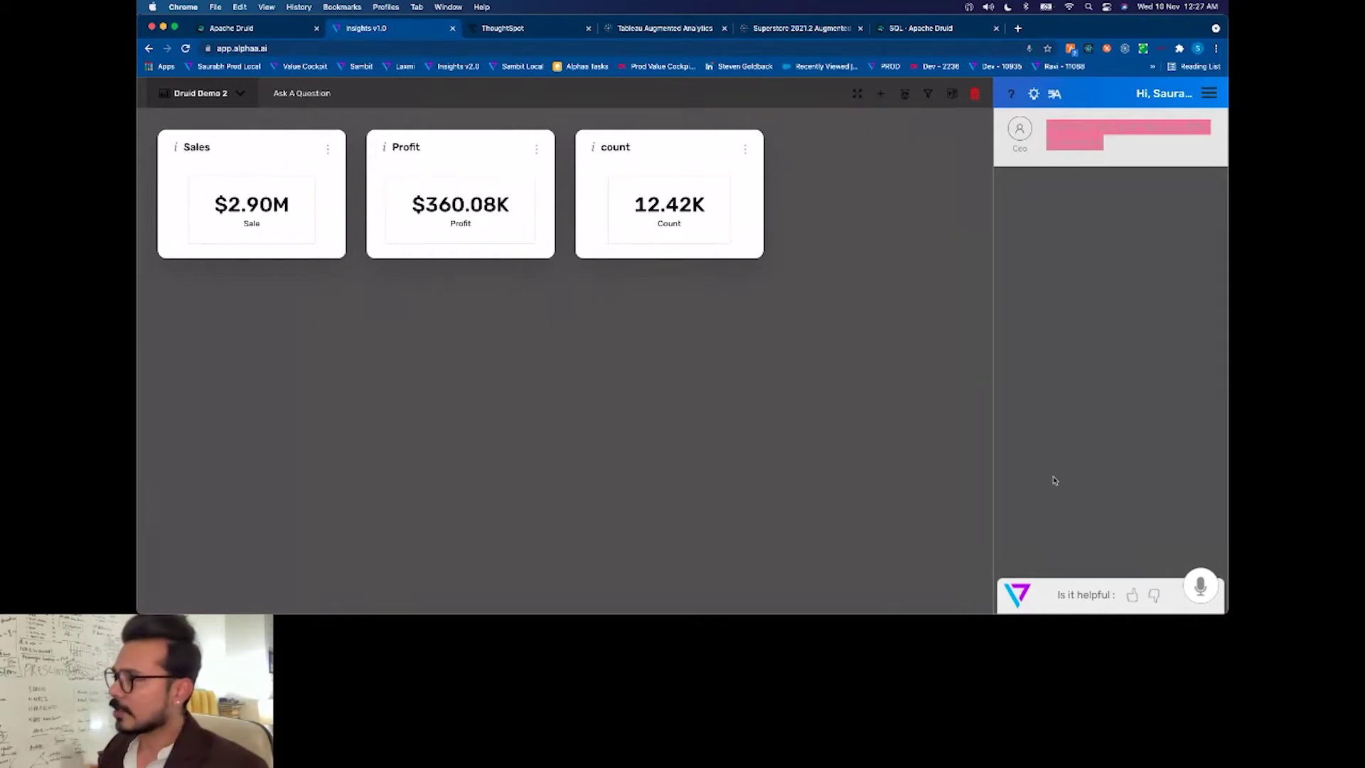
click(1200, 586)
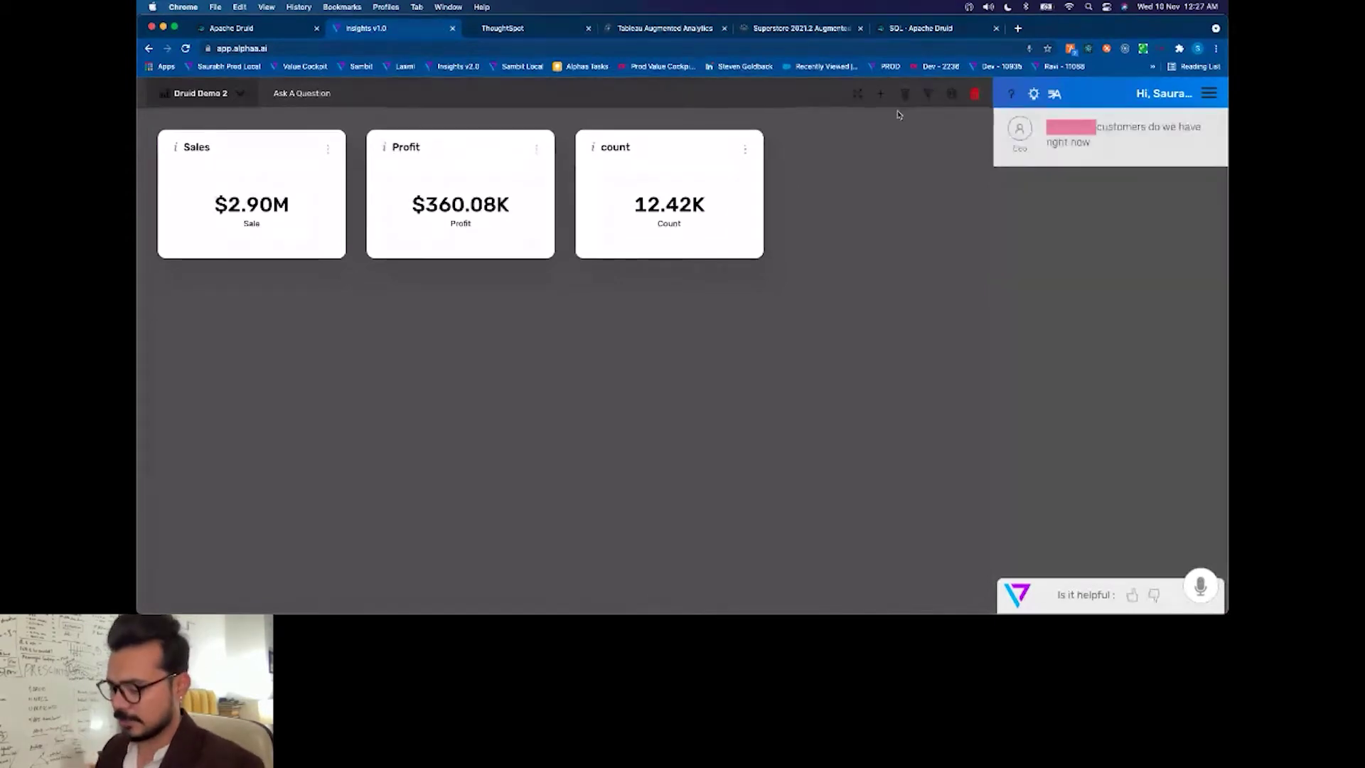
text(prque)
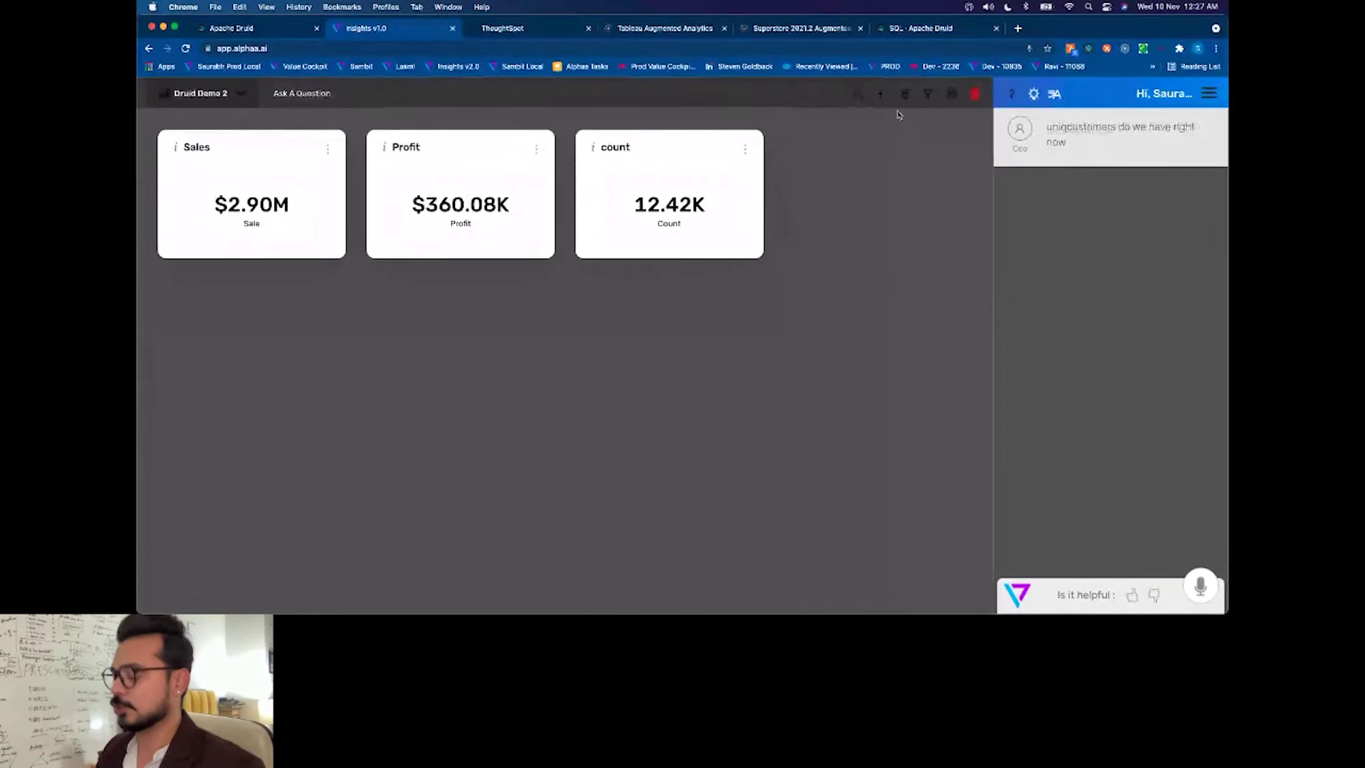
key(Return)
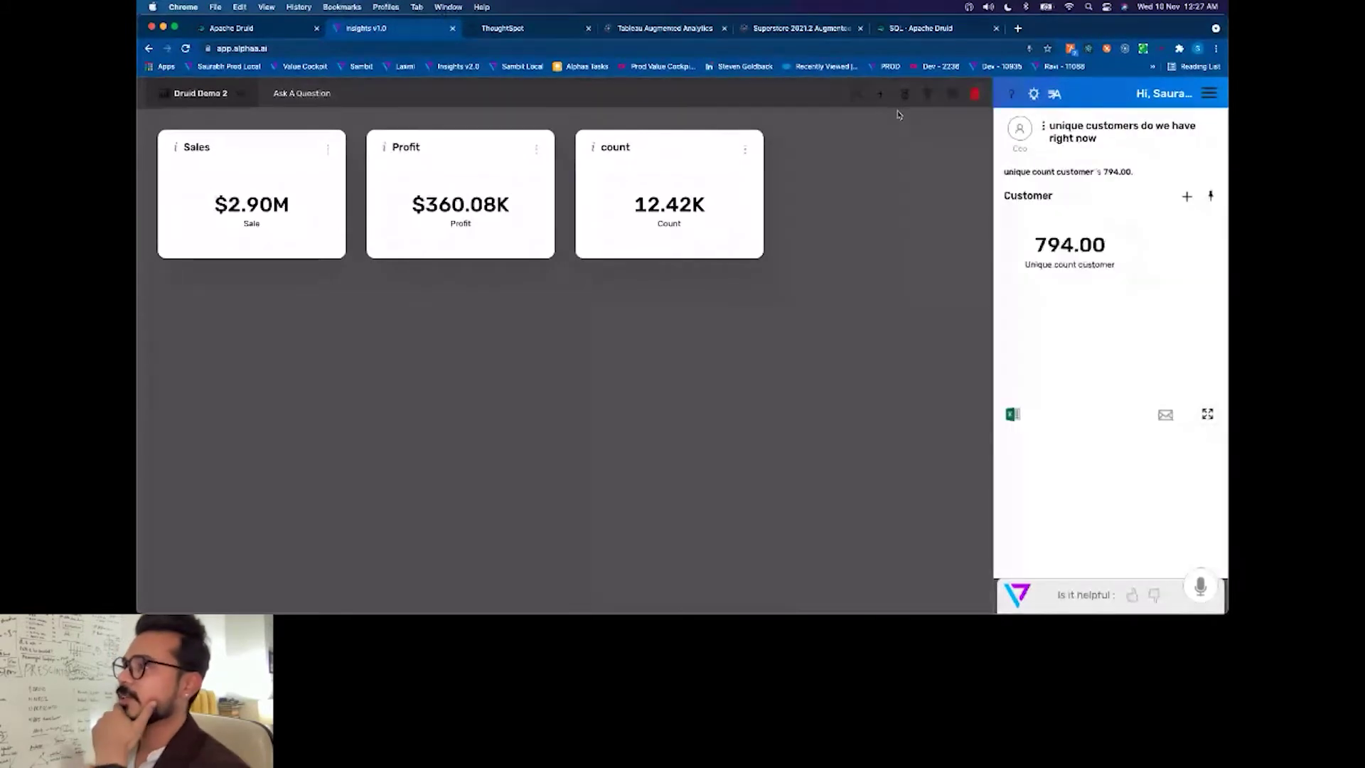
click(1209, 199)
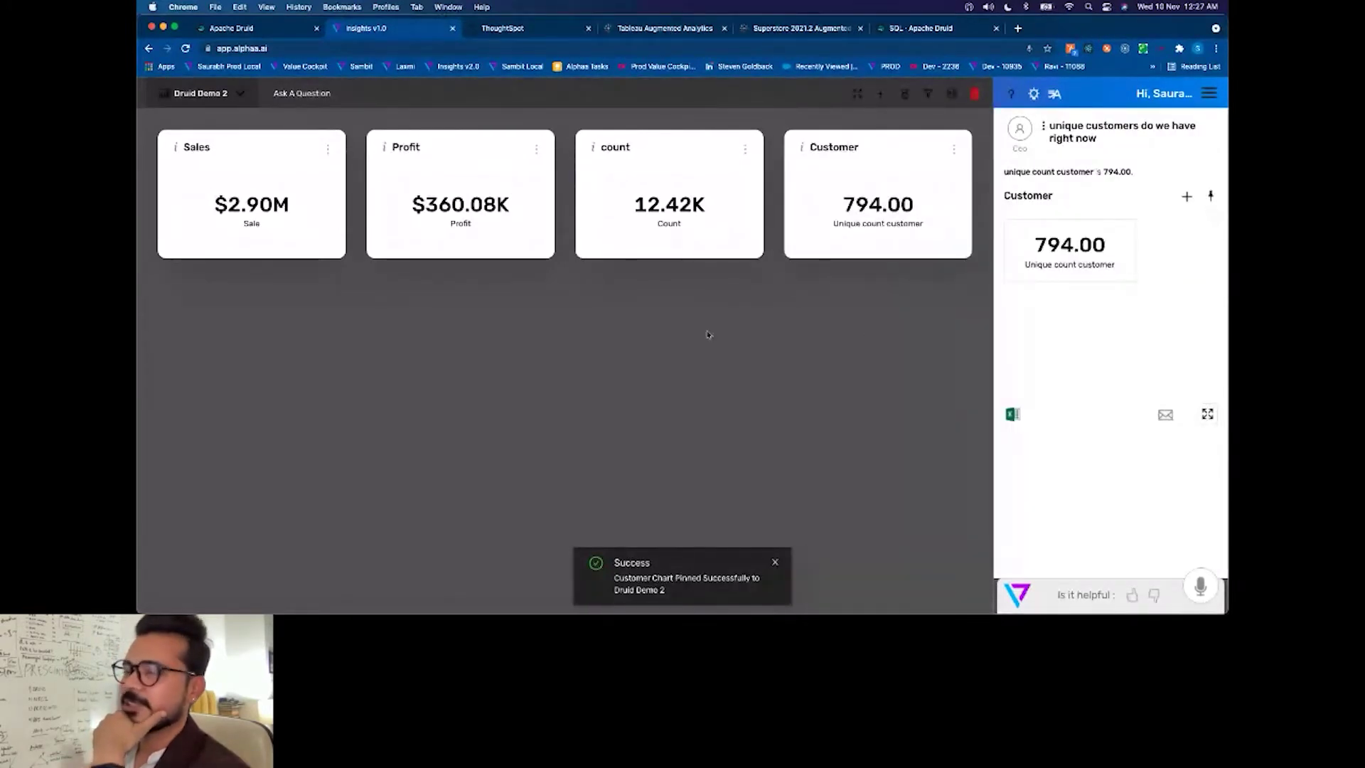
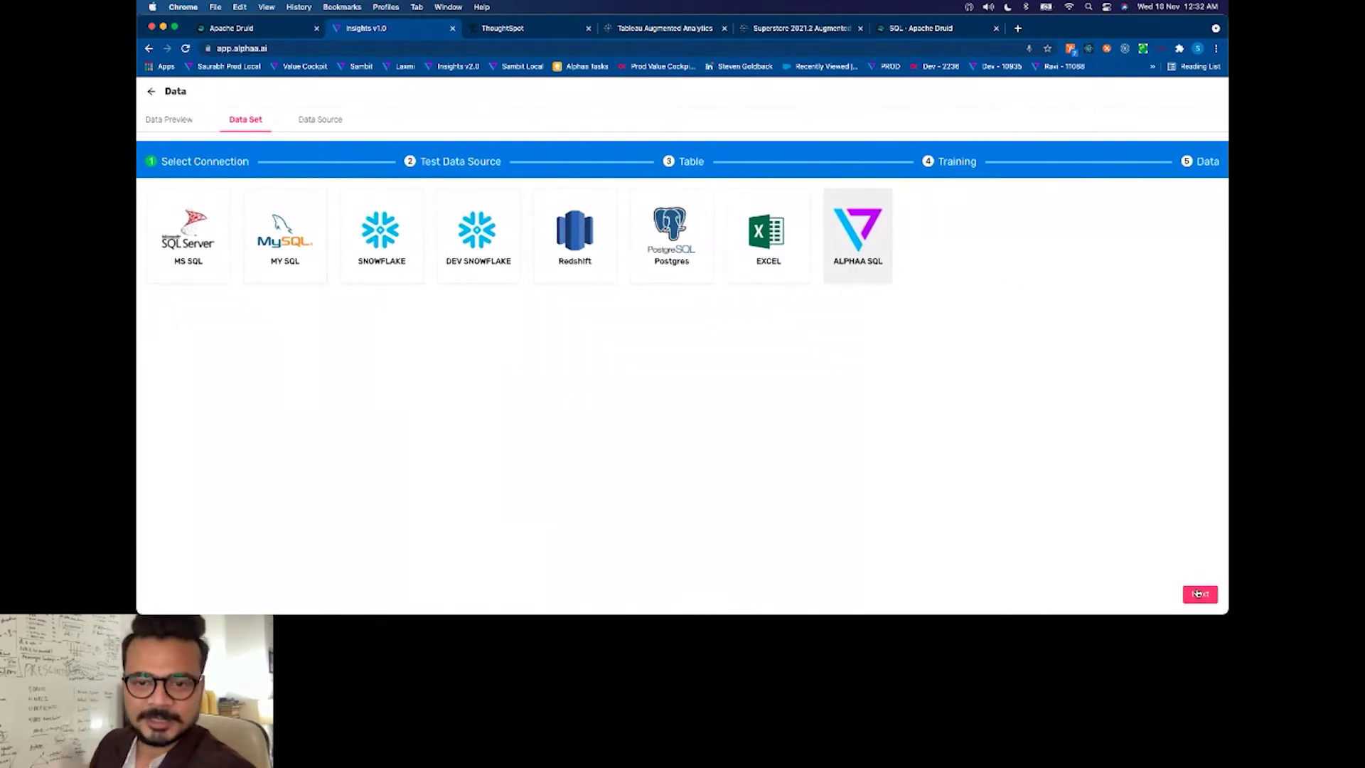
Step: Continue the new data set with the ALPHAA SQL connection and go to its URL and dashboard name fields
click(1199, 593)
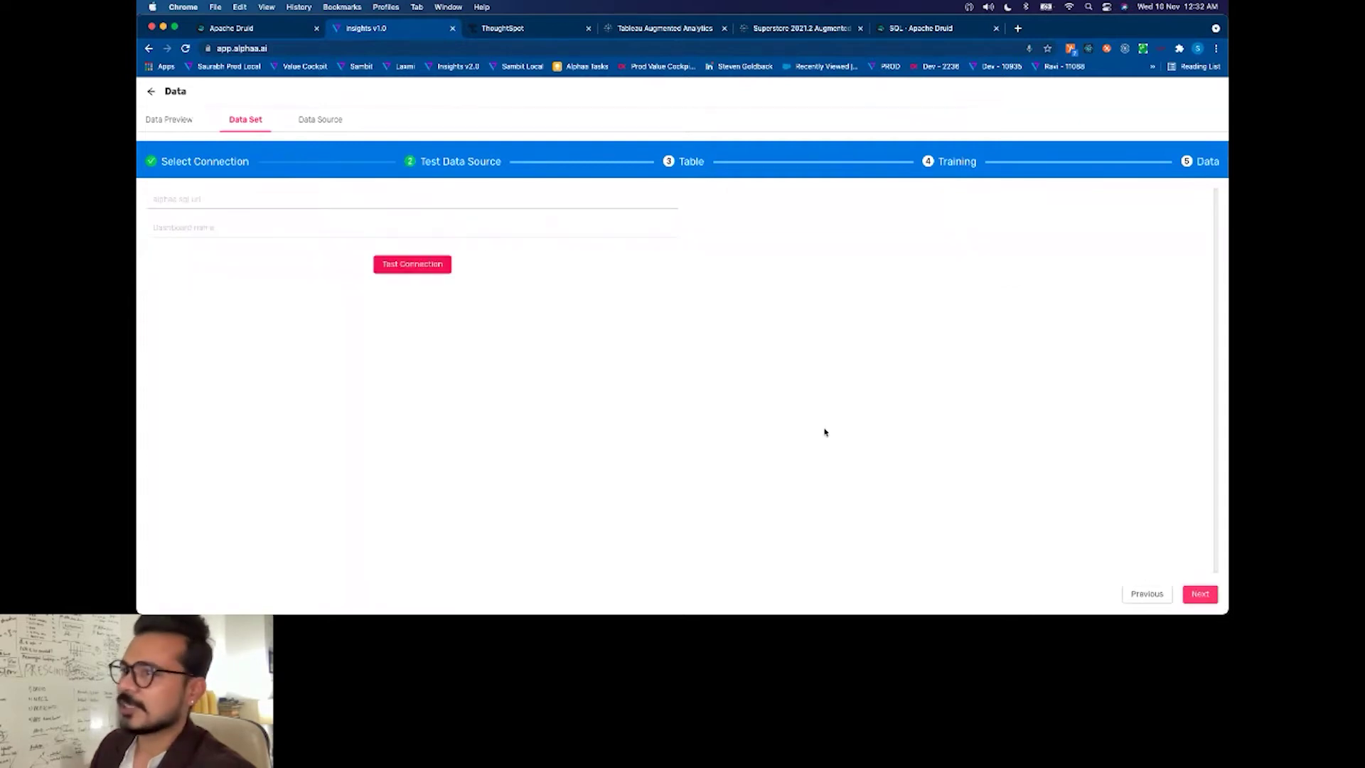
click(187, 198)
click(174, 225)
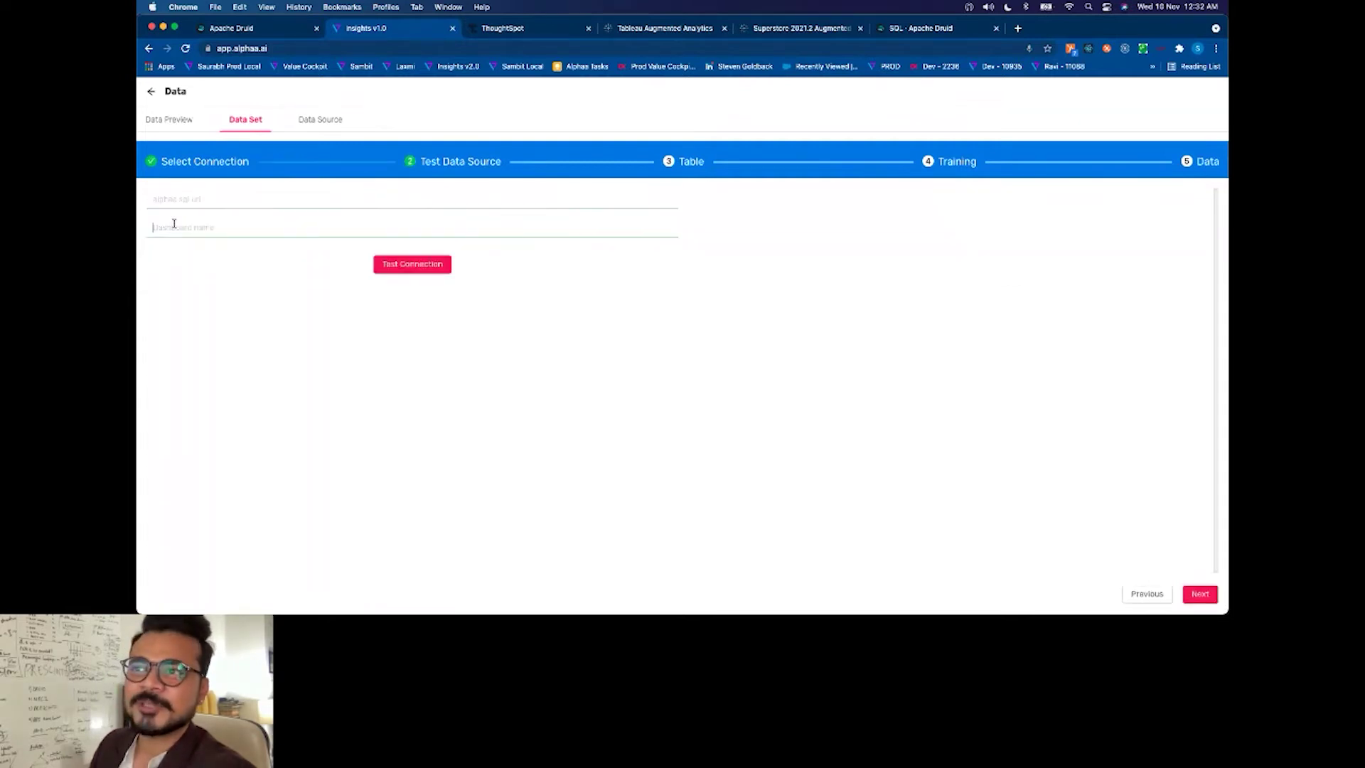
Step: Switch to the Apache Druid console and open the browser's network request inspector on the query page
click(268, 32)
click(683, 192)
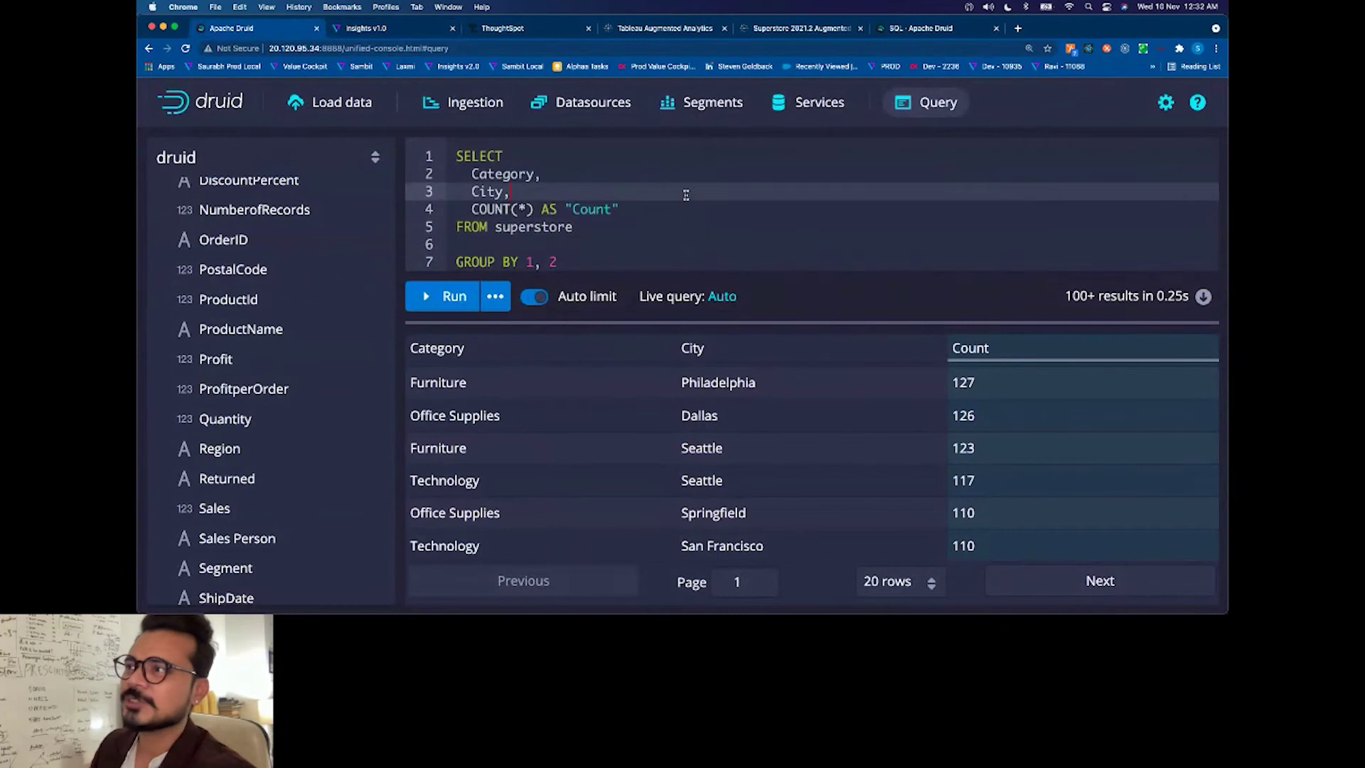
right_click(720, 183)
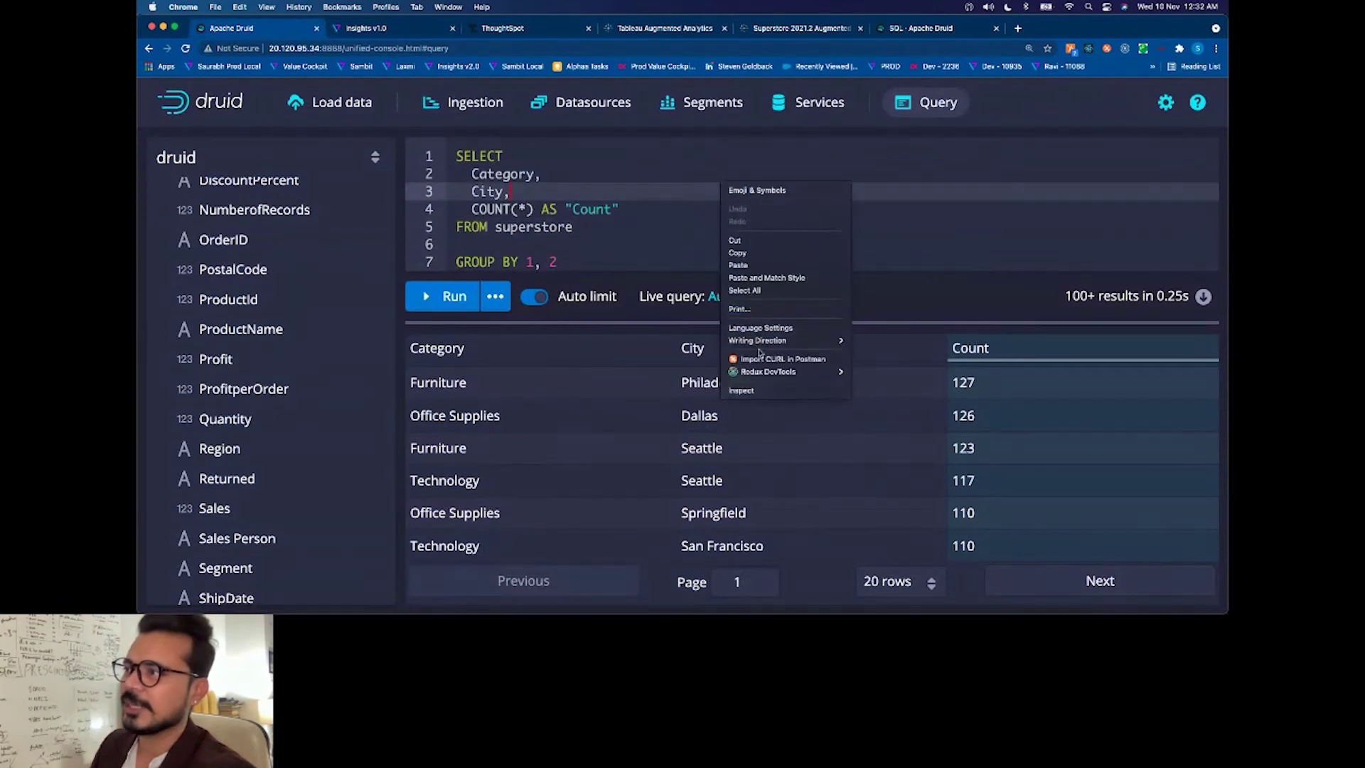
click(755, 390)
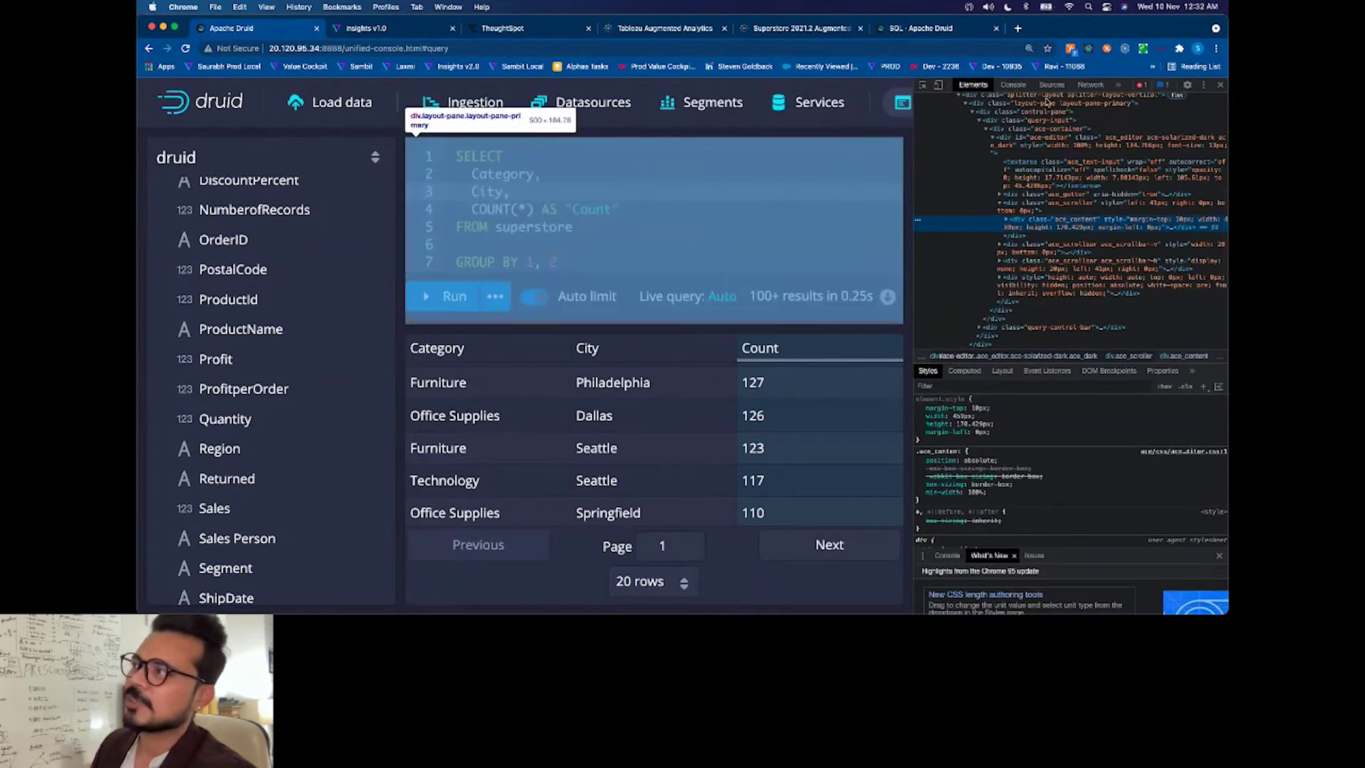
click(1047, 86)
click(1091, 84)
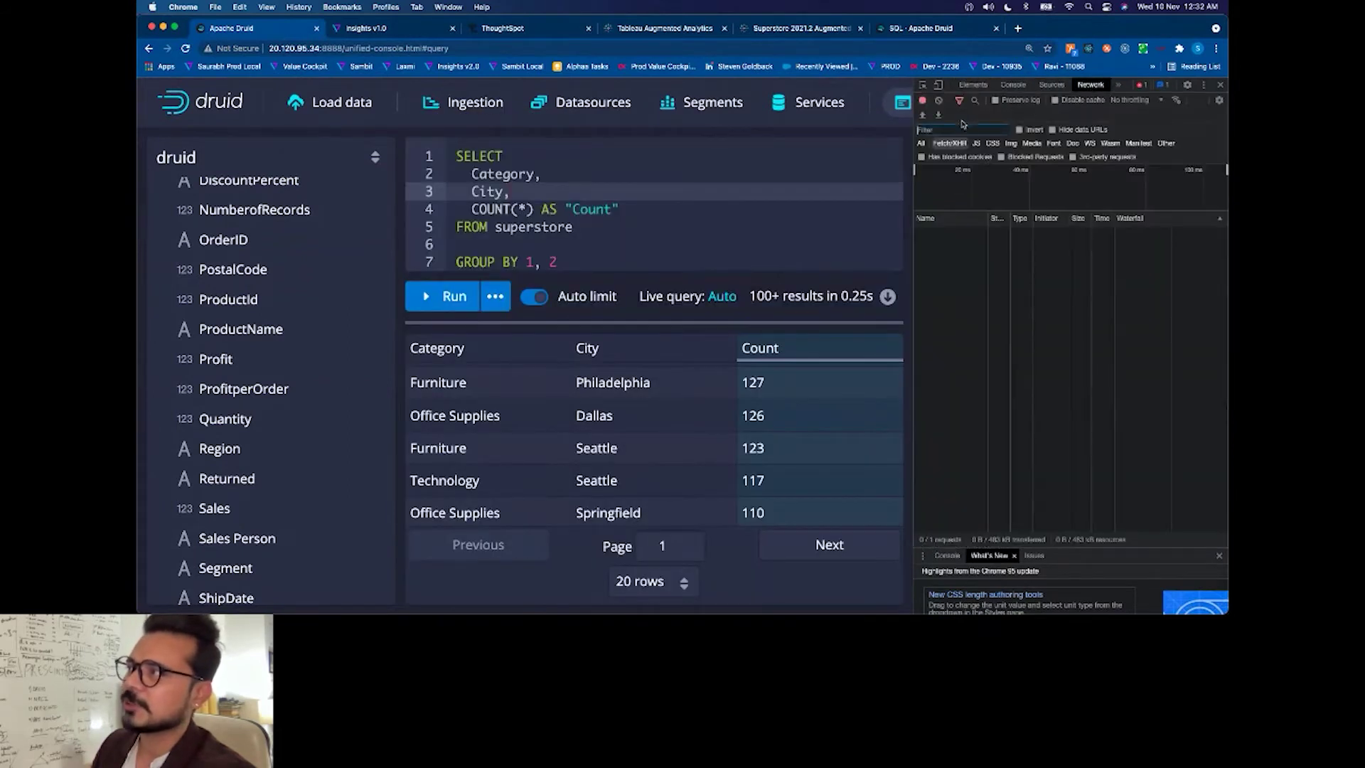
Step: Rerun the superstore query and copy the request URL of its sql network request
scroll(260, 416, down, 2)
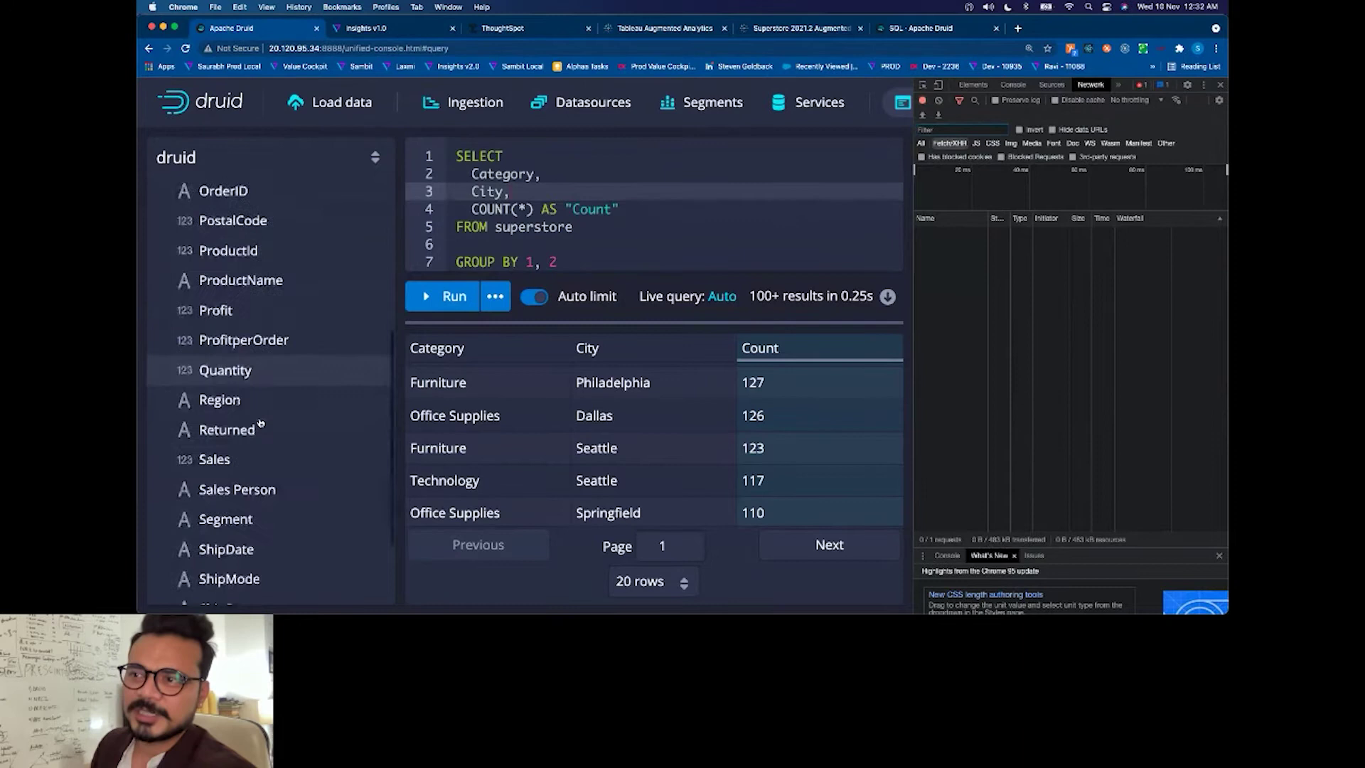
click(425, 297)
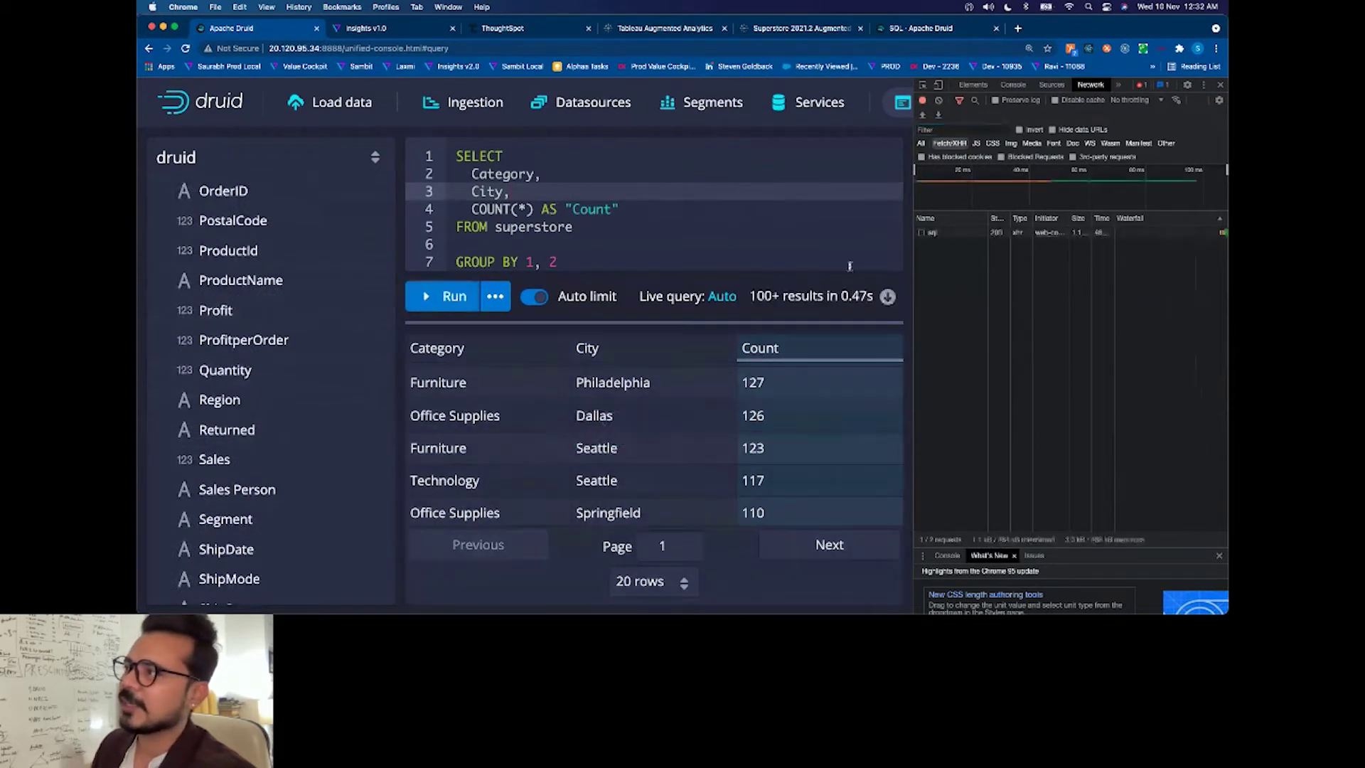
click(932, 233)
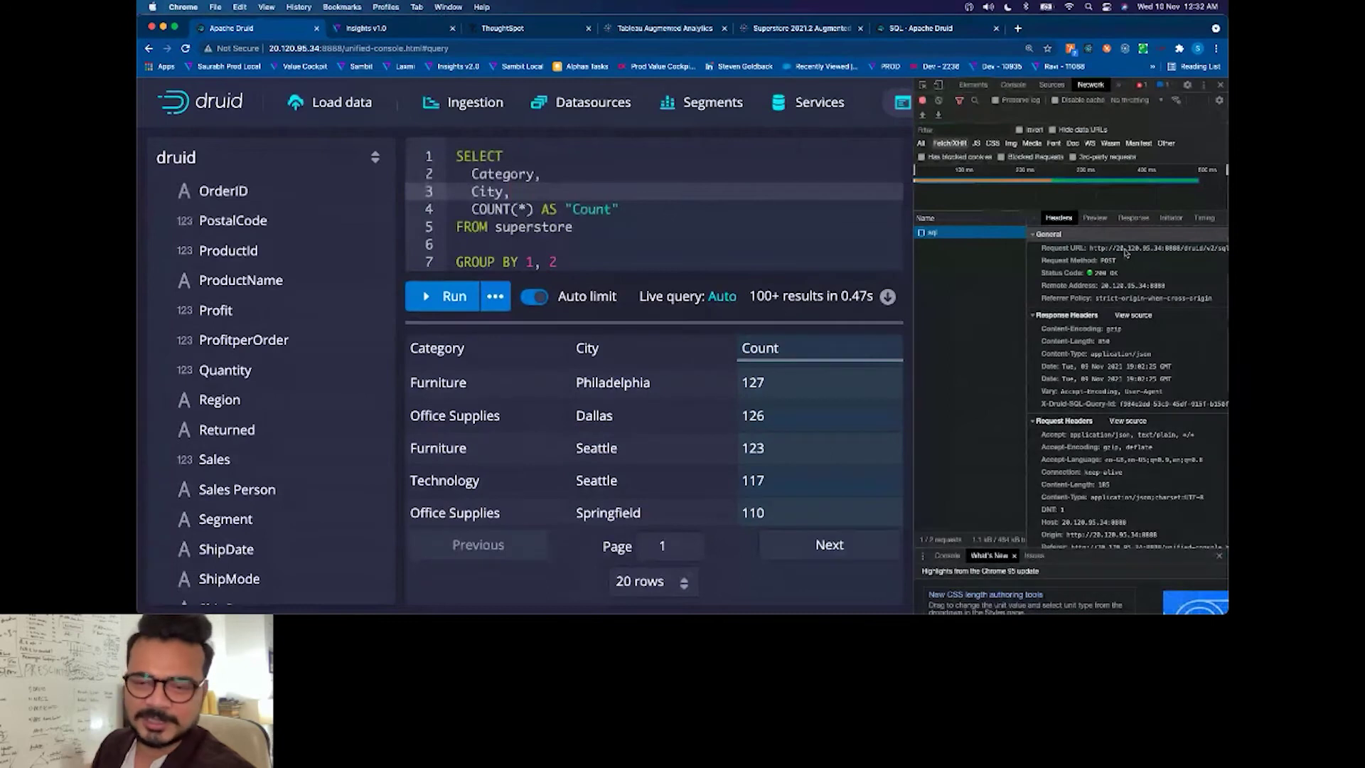
right_click(1125, 251)
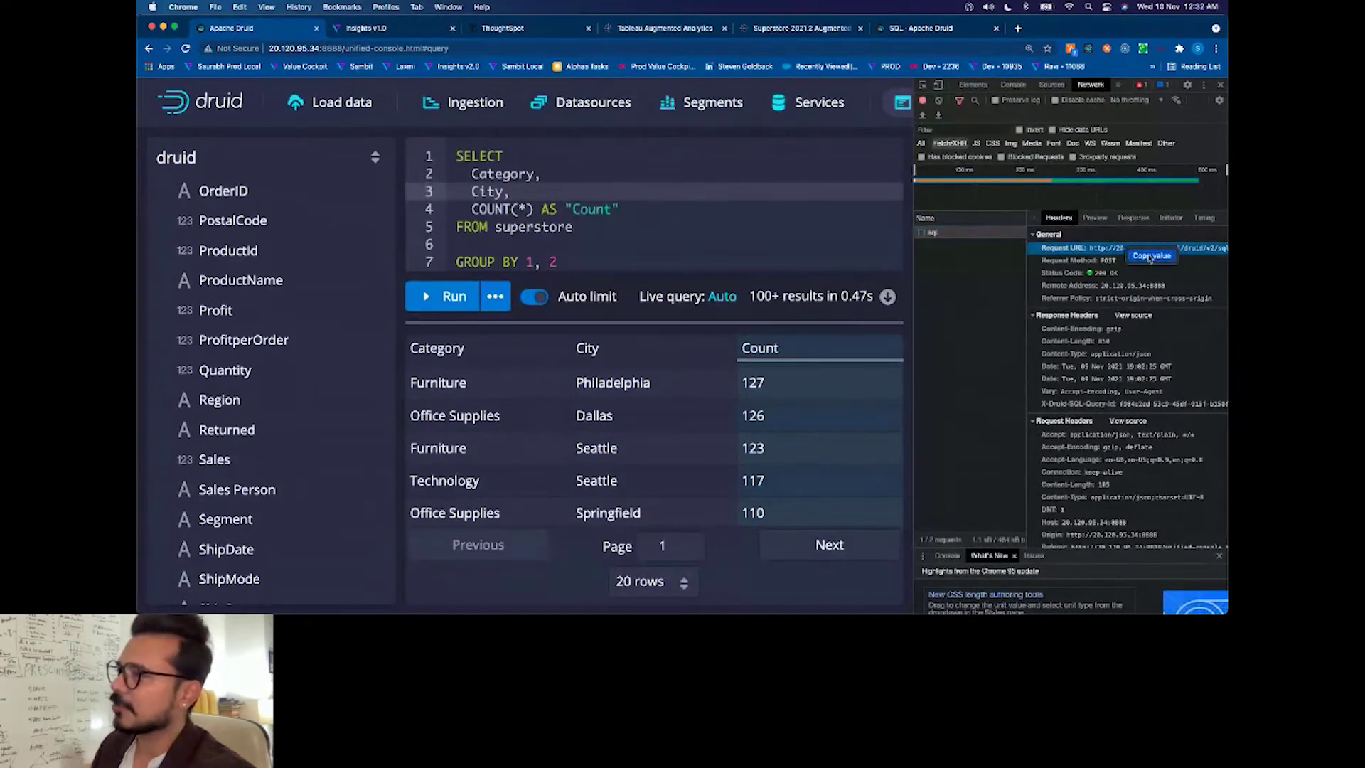
click(1150, 257)
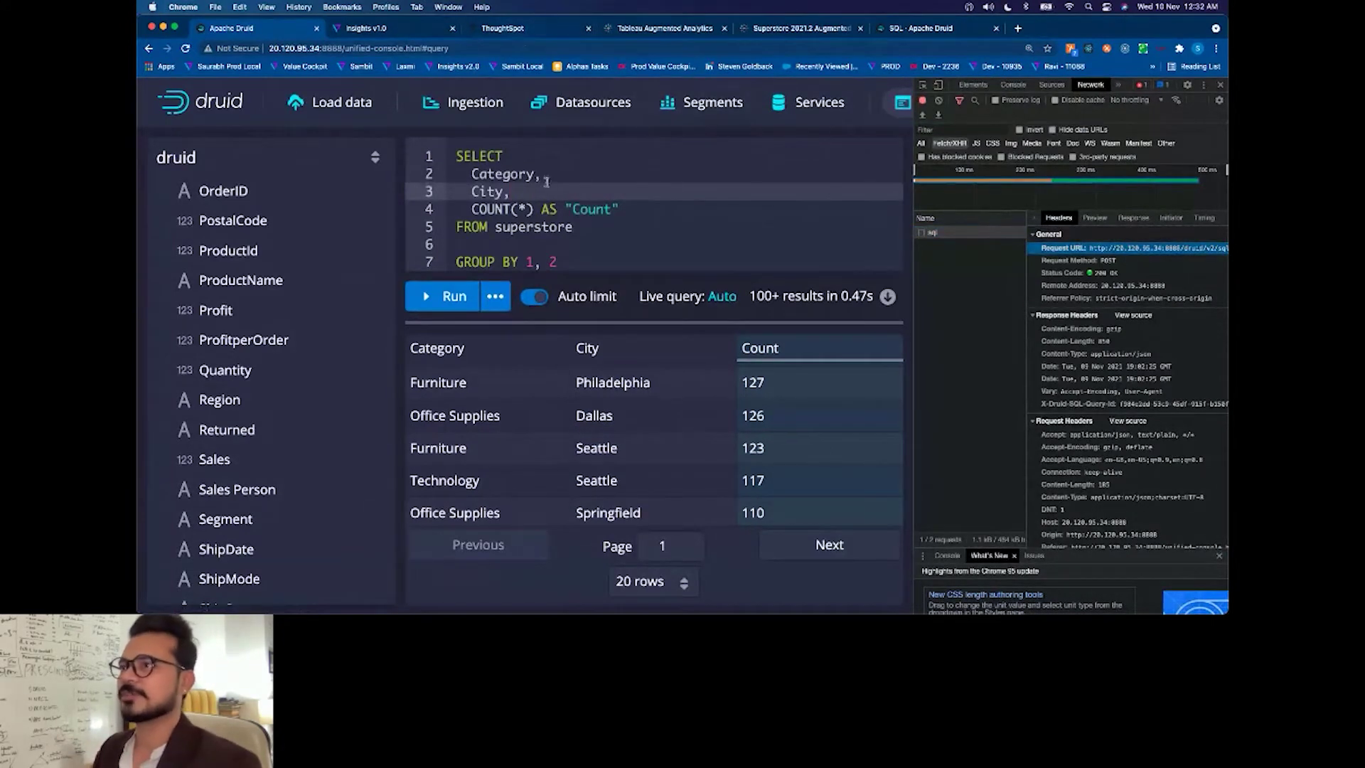
click(366, 27)
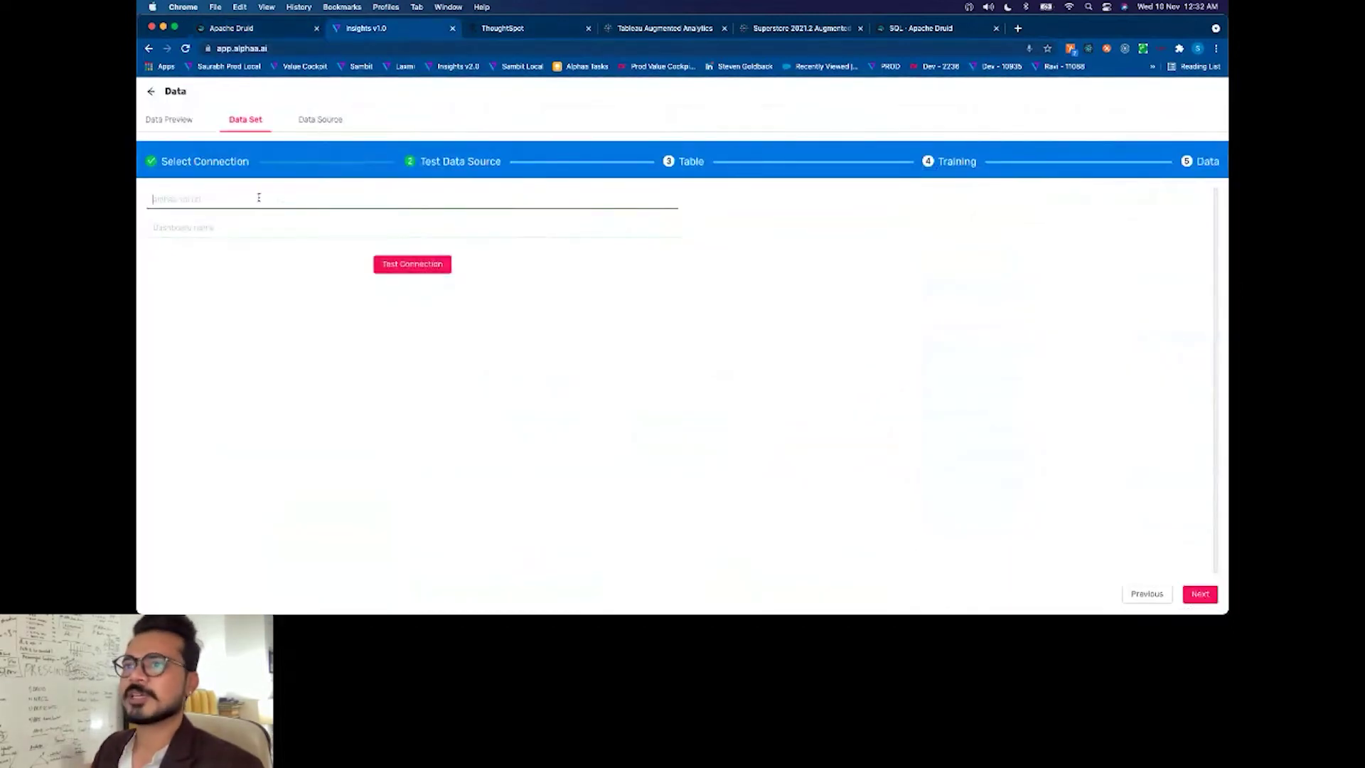
text(http://20.120.95.34:8888/druid/v2/sql)
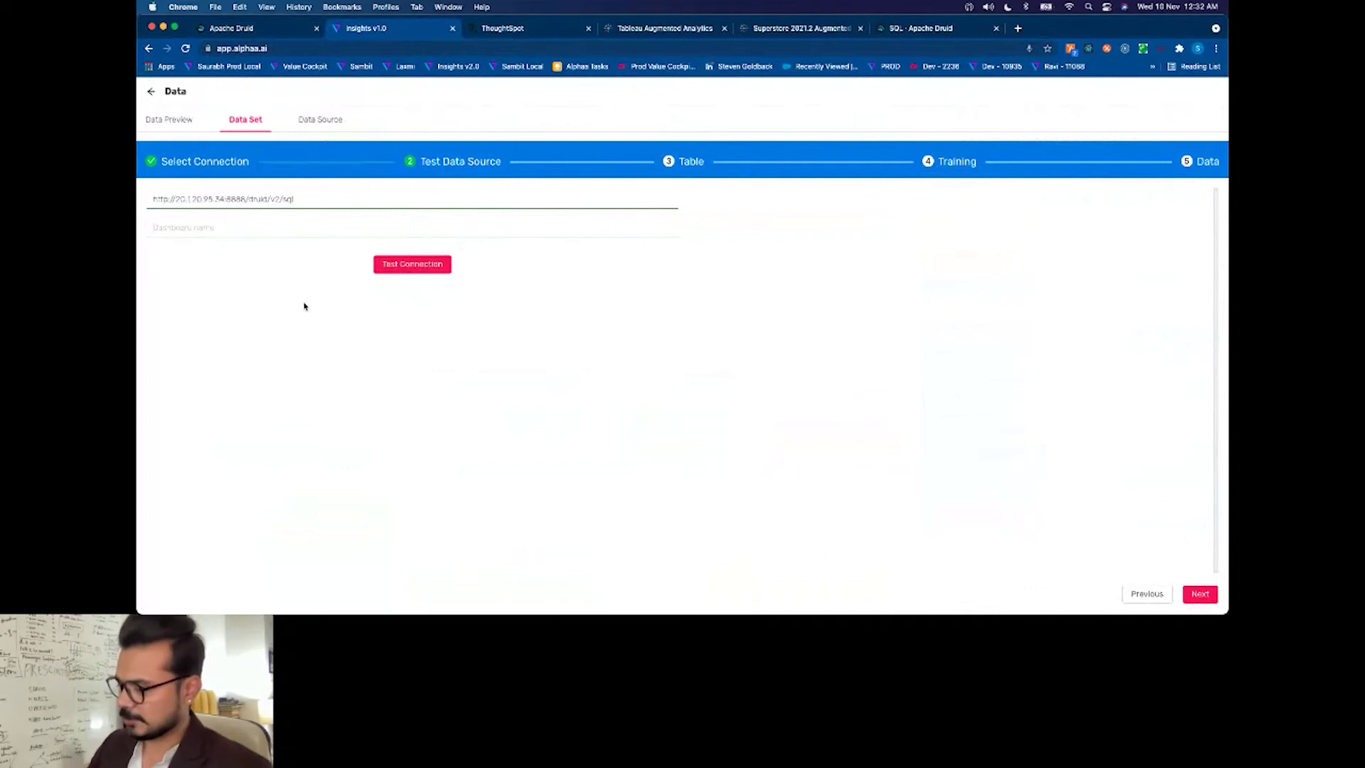
key(super+equal)
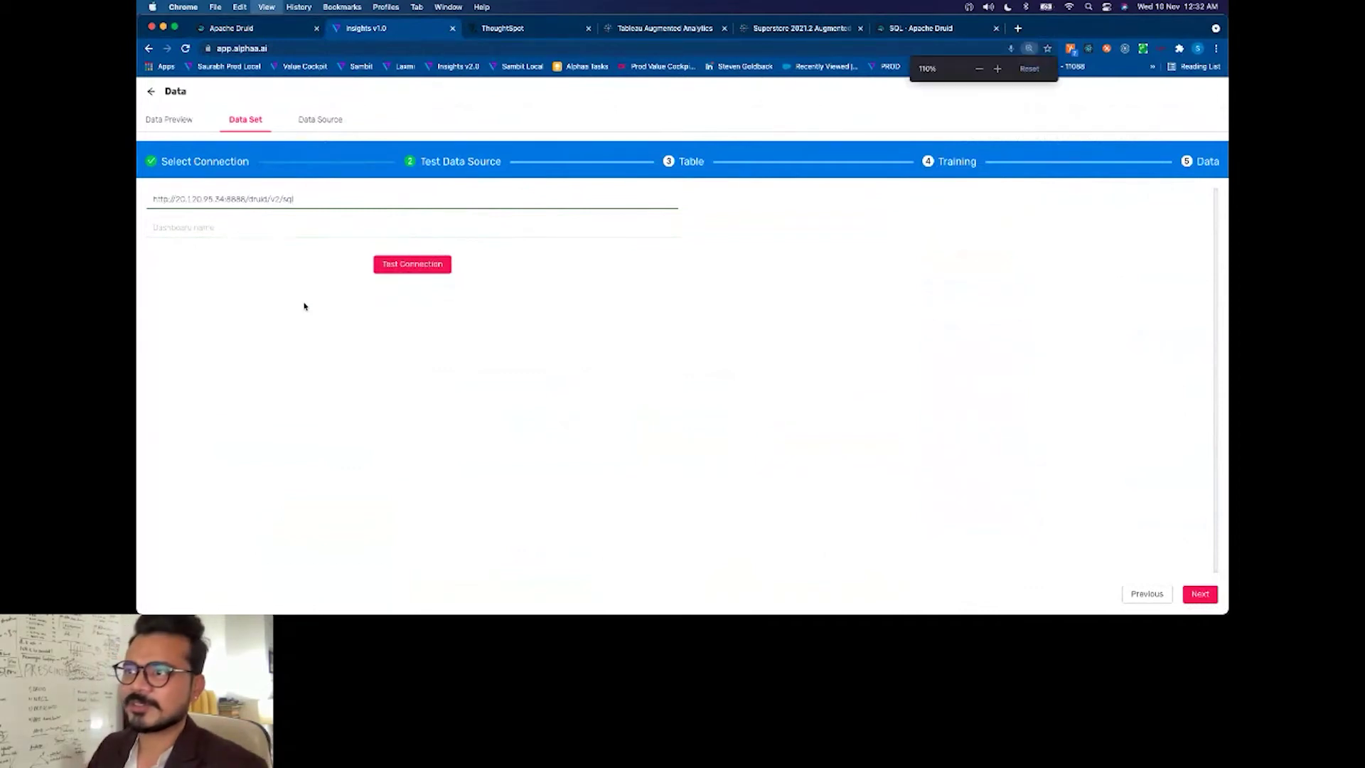
key(super+equal)
key(super+equal)
key(super+equal)
key(super+equal)
key(super+equal)
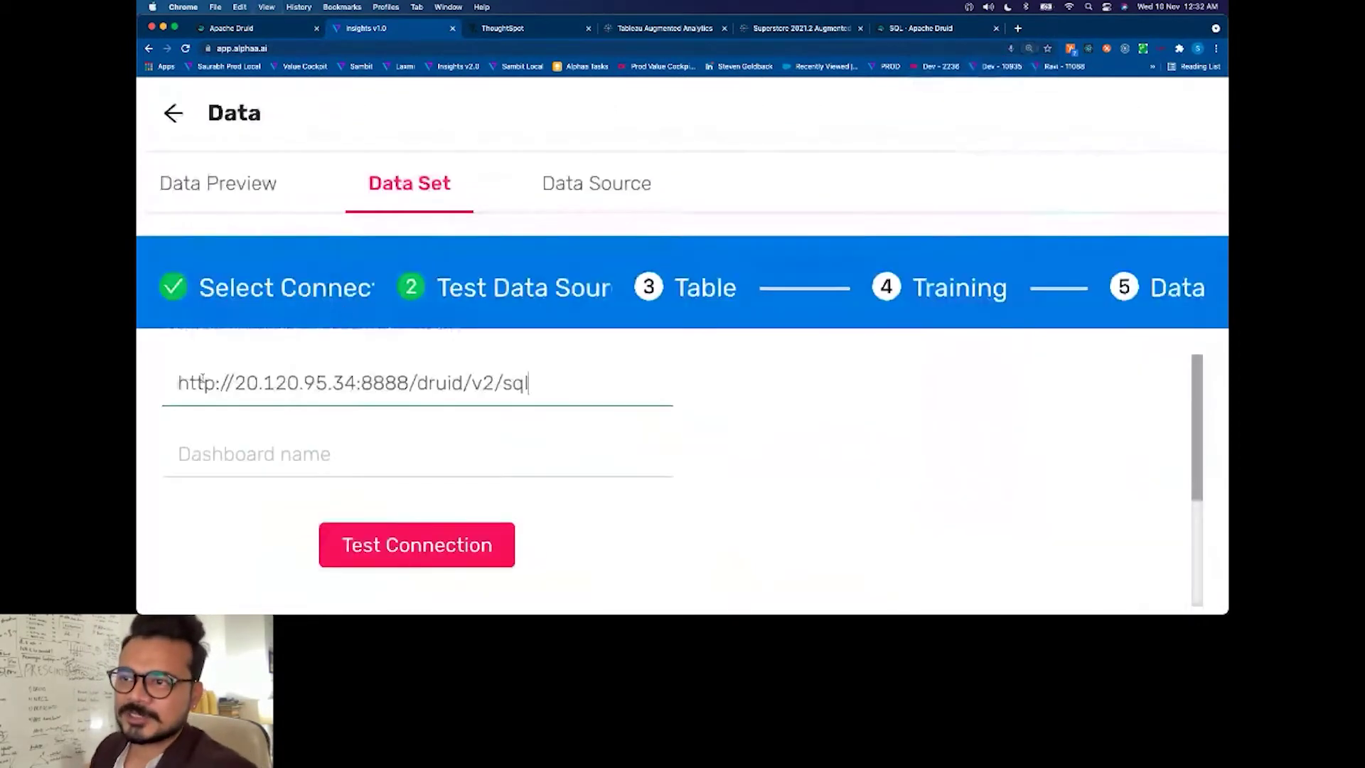
drag(170, 384, 570, 395)
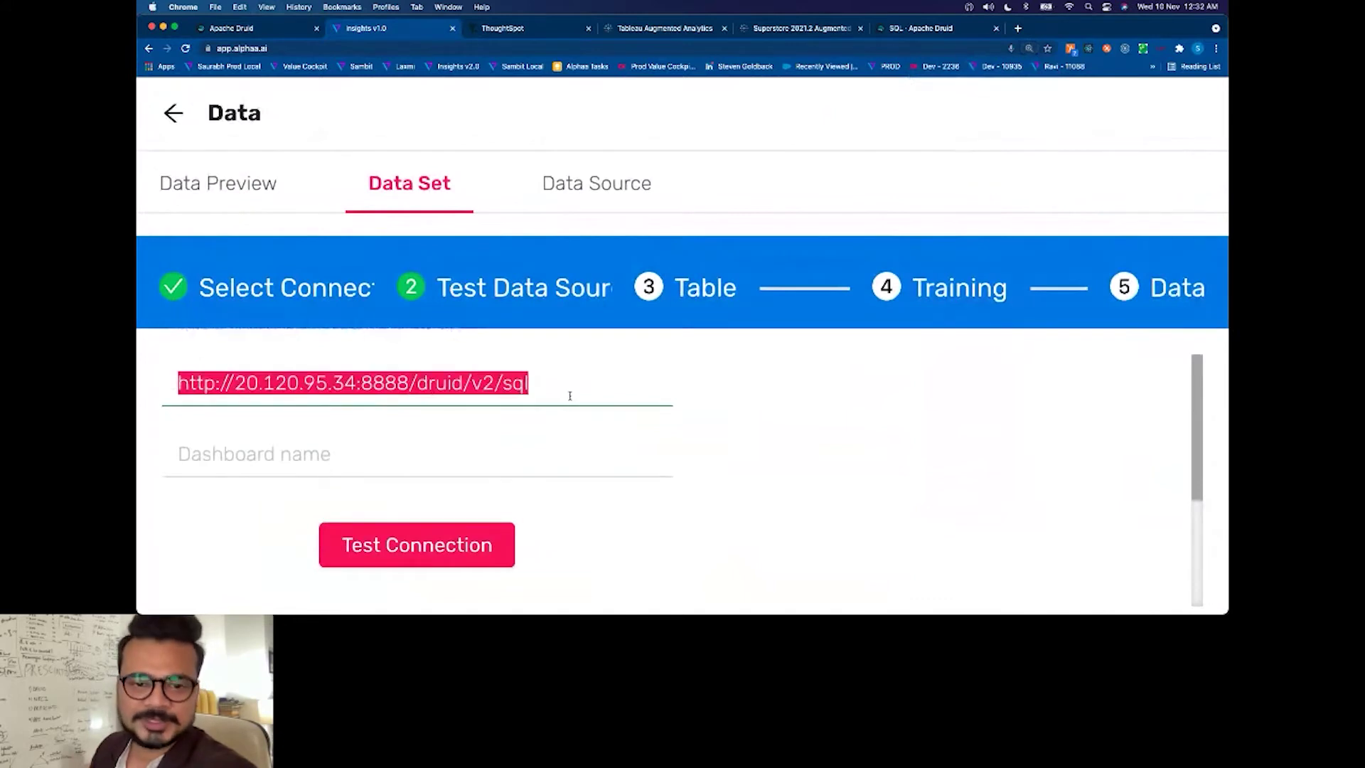
click(569, 396)
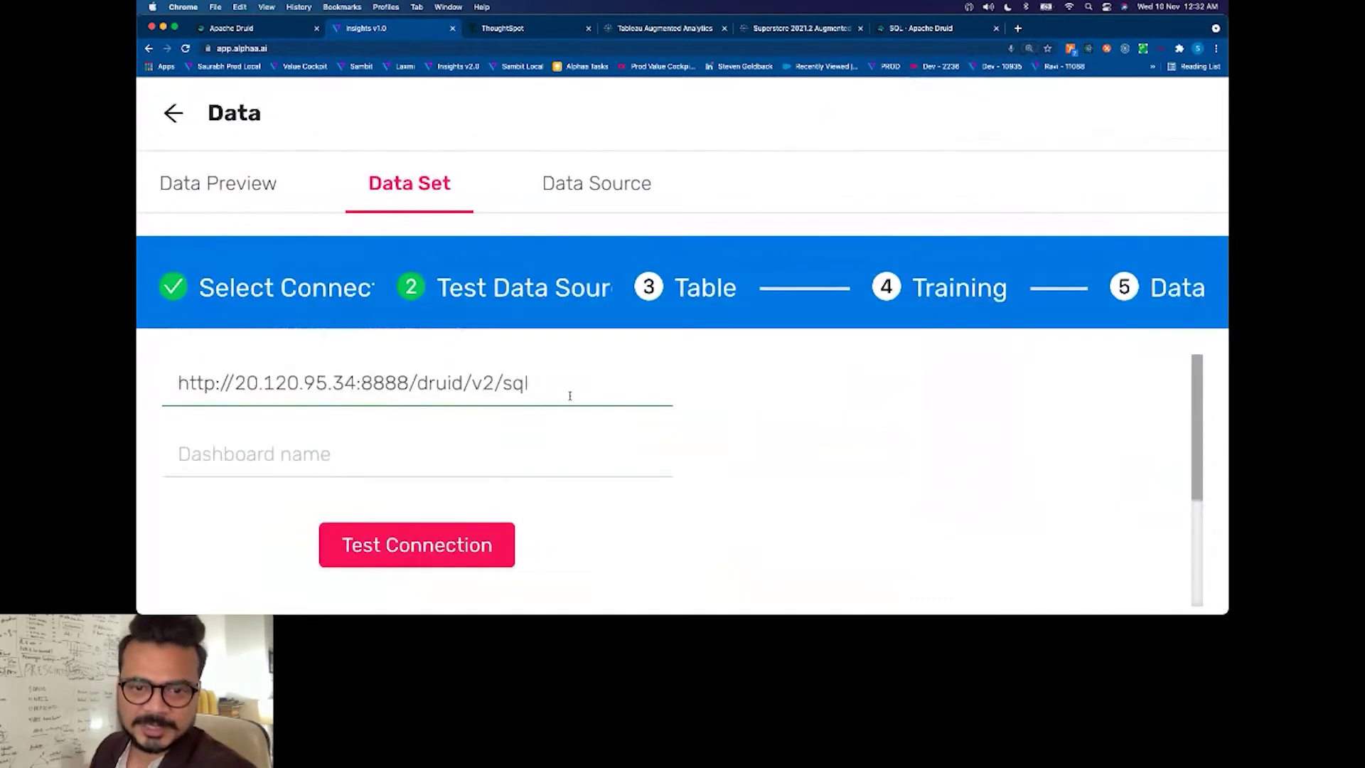
click(756, 424)
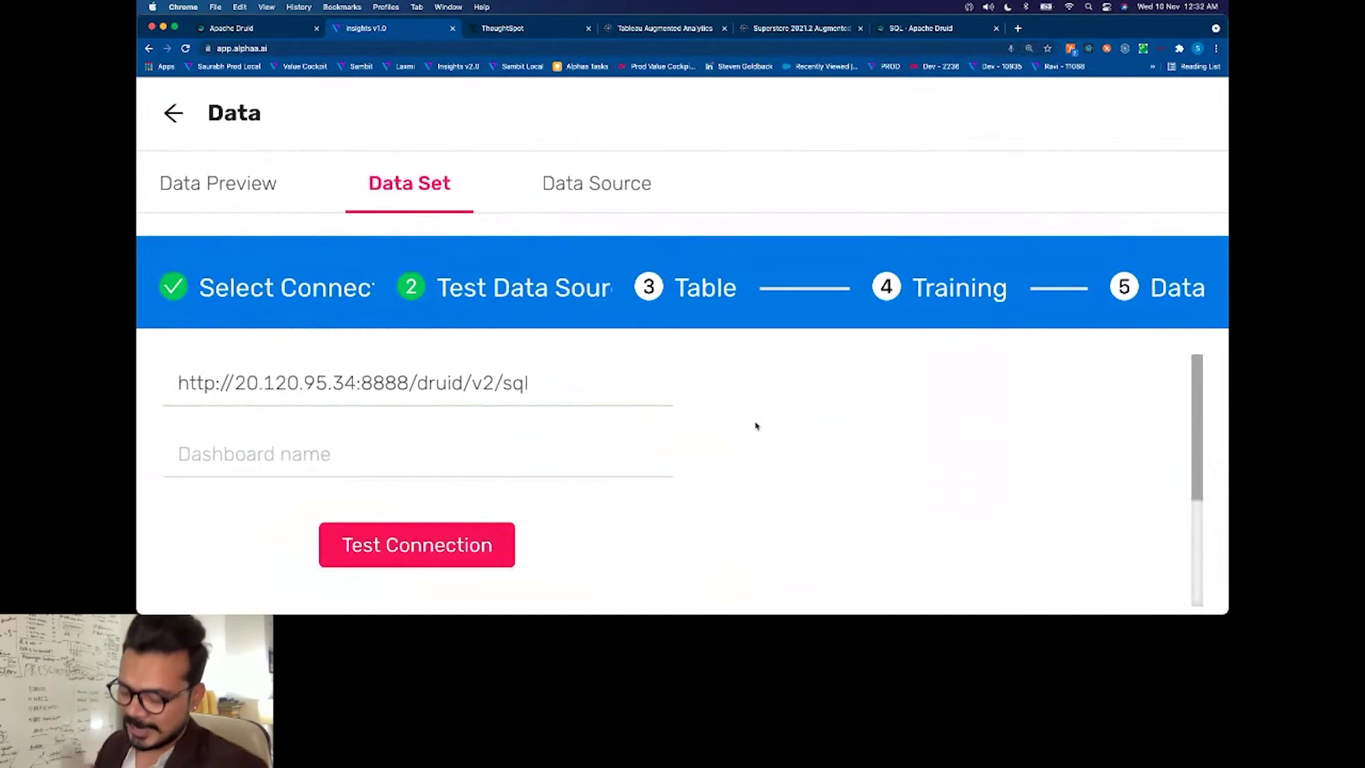
Step: Name the dashboard Druid Summit 2, test the connection and continue to the table selection
key(super+0)
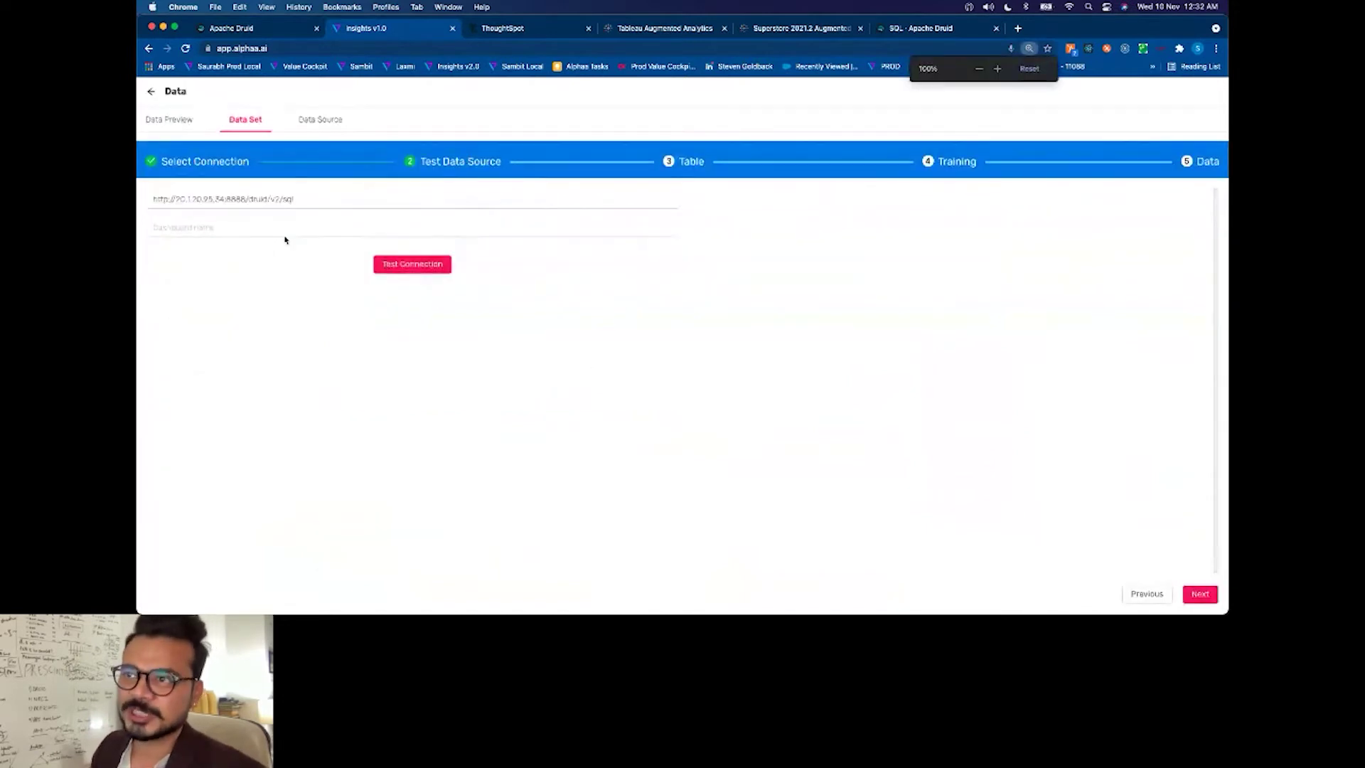
click(213, 229)
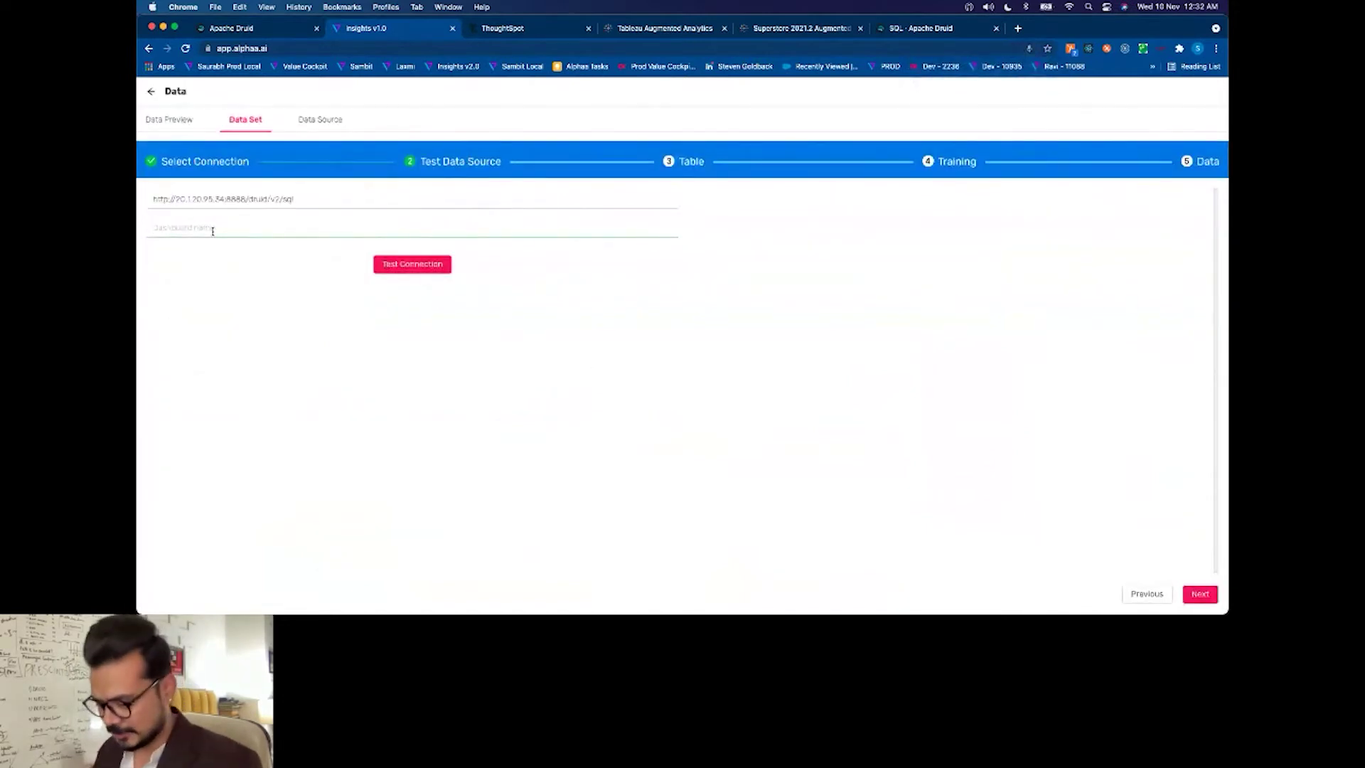
text(Druid Summit 2)
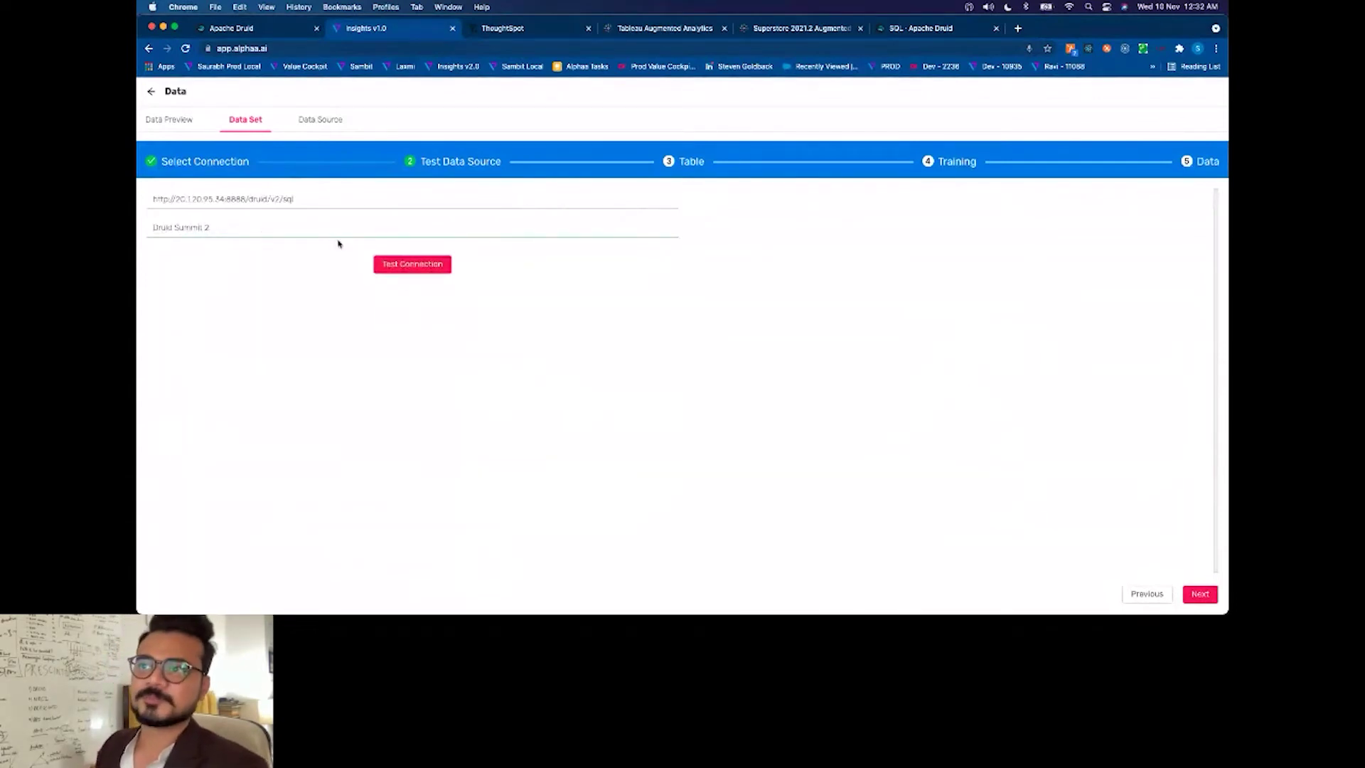
click(424, 267)
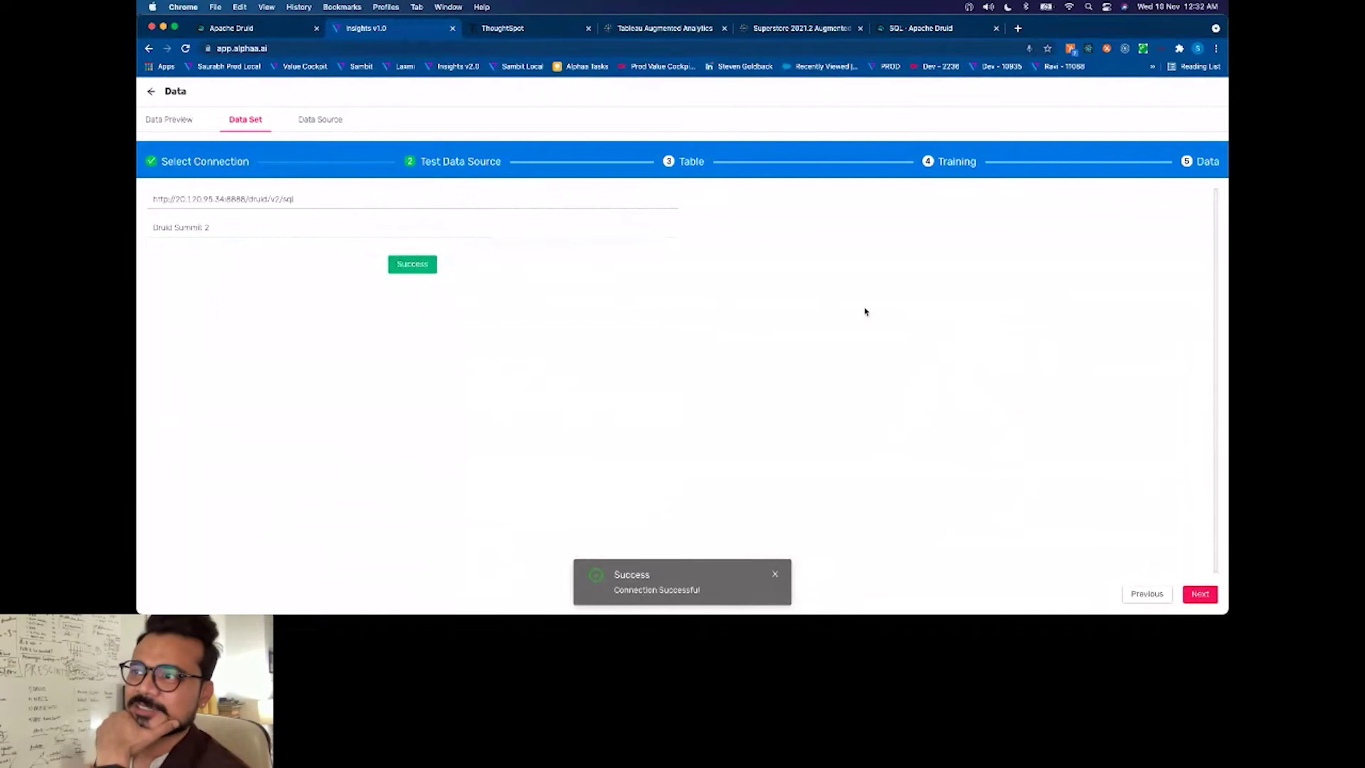
click(1200, 593)
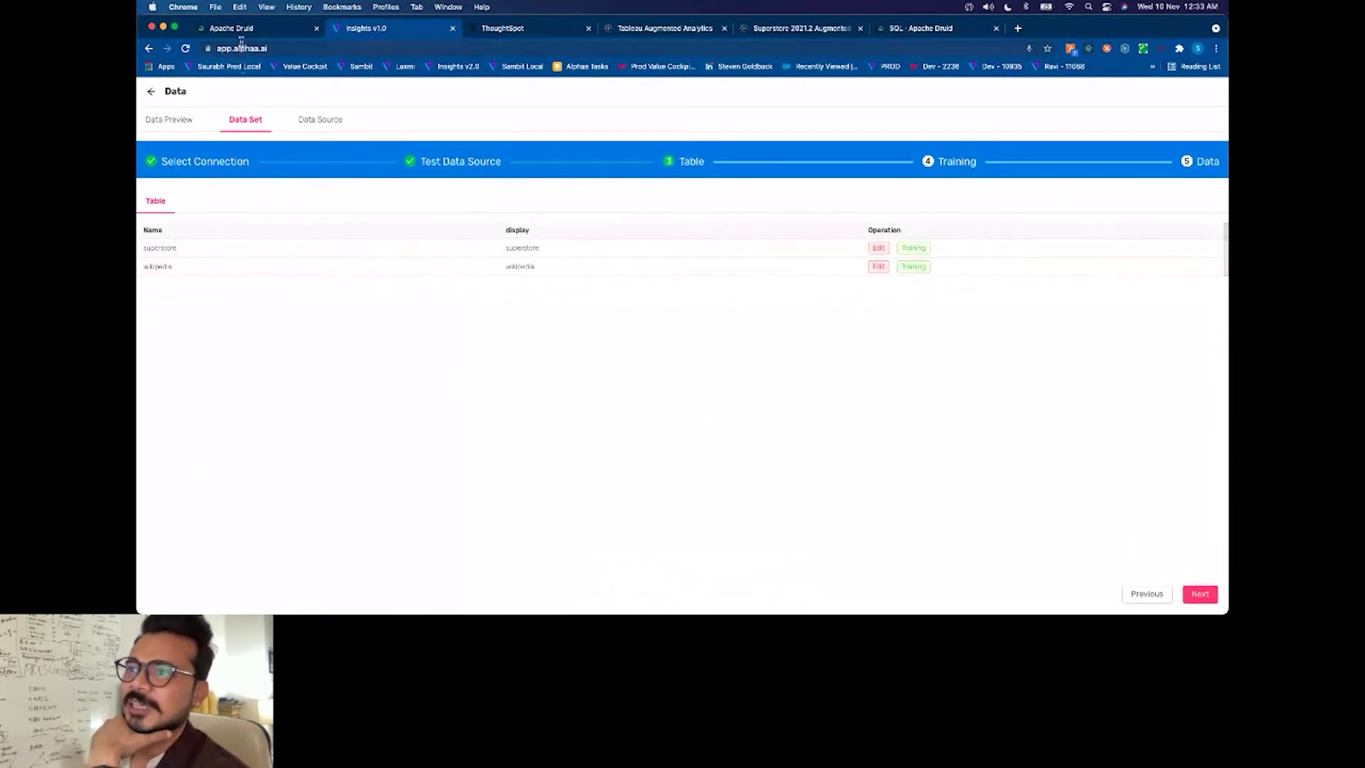
Step: Select the superstore table for training, filter the column list to superstore and start processing the data set
click(915, 249)
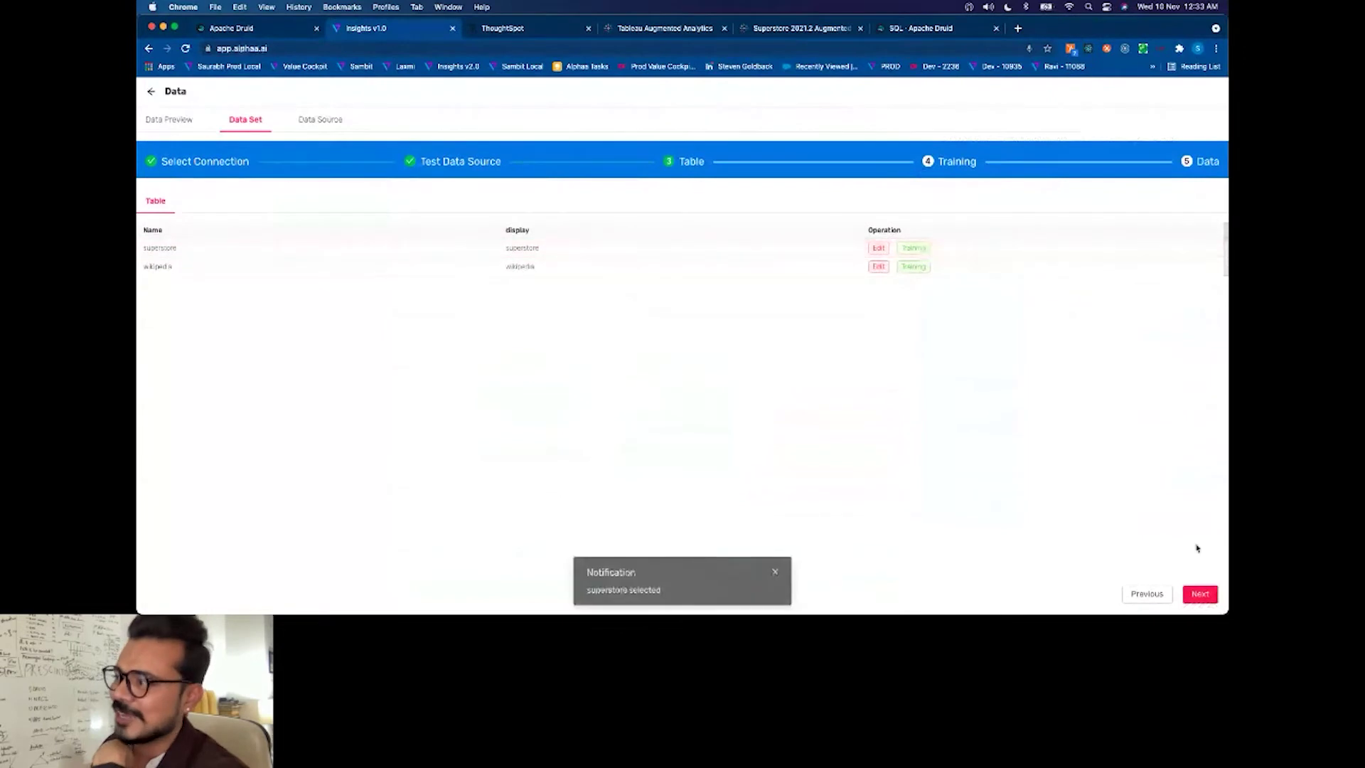
click(1199, 594)
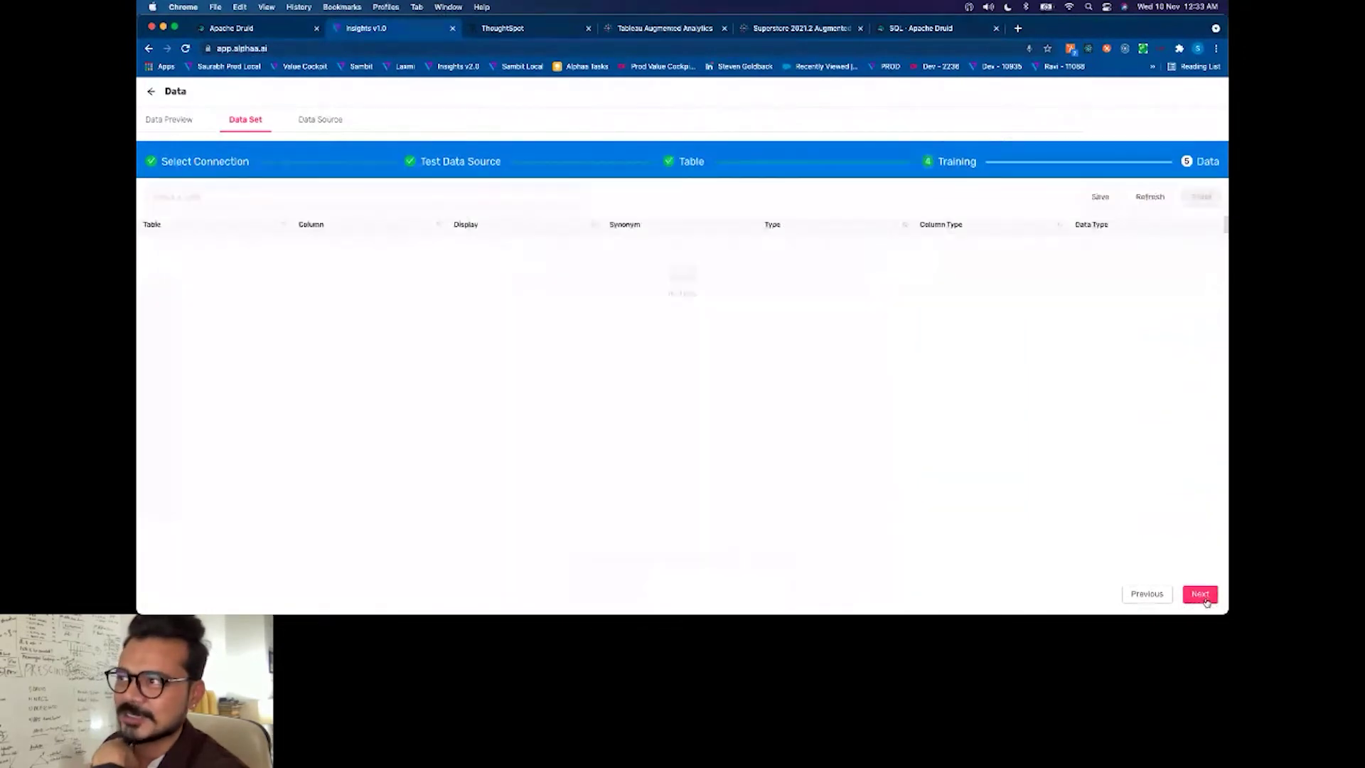
click(350, 198)
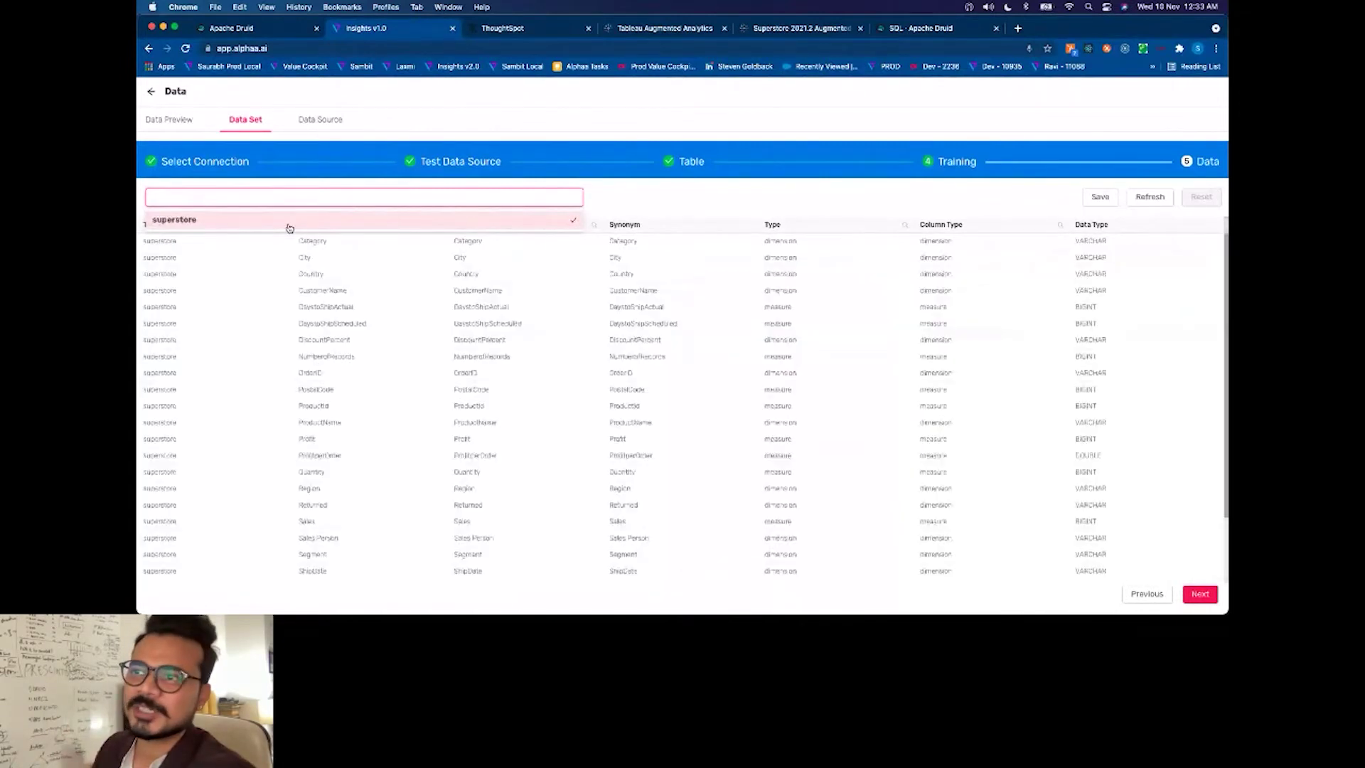
click(732, 199)
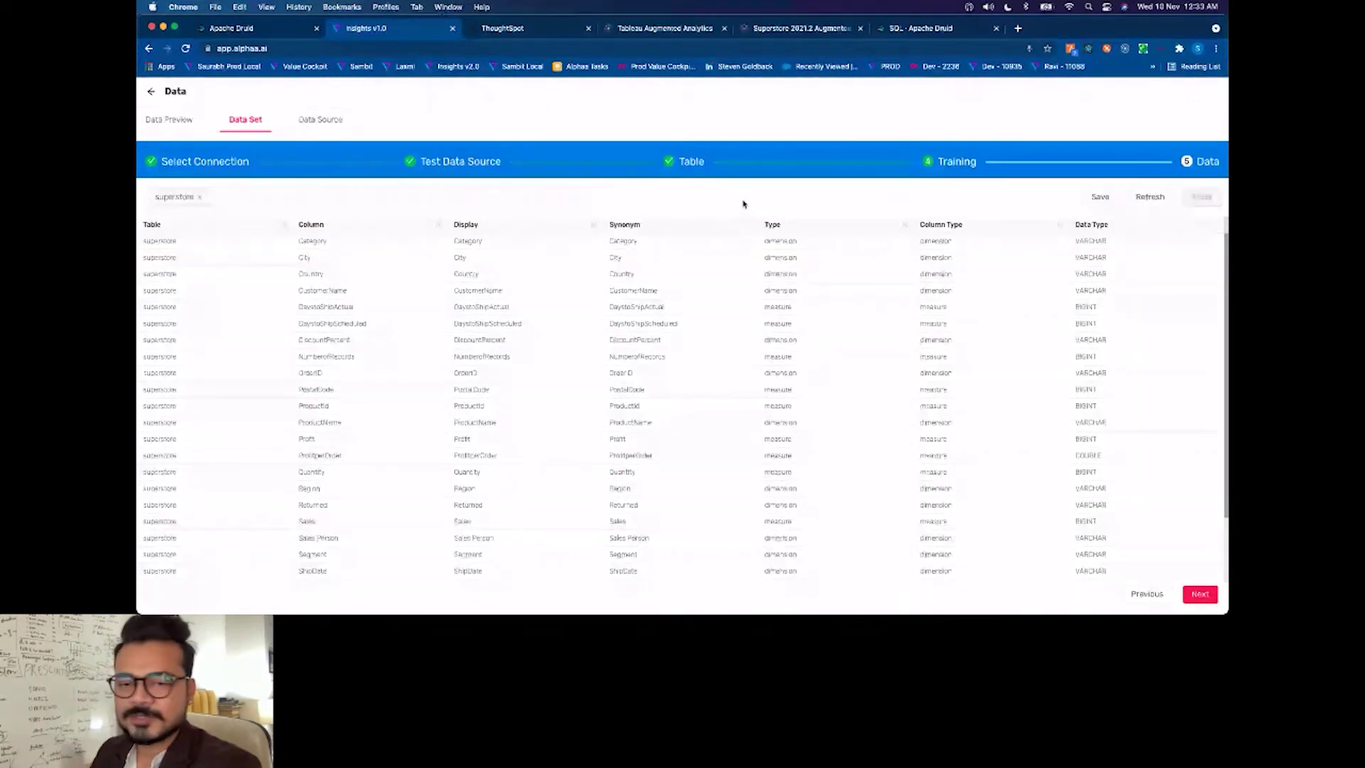
click(1198, 597)
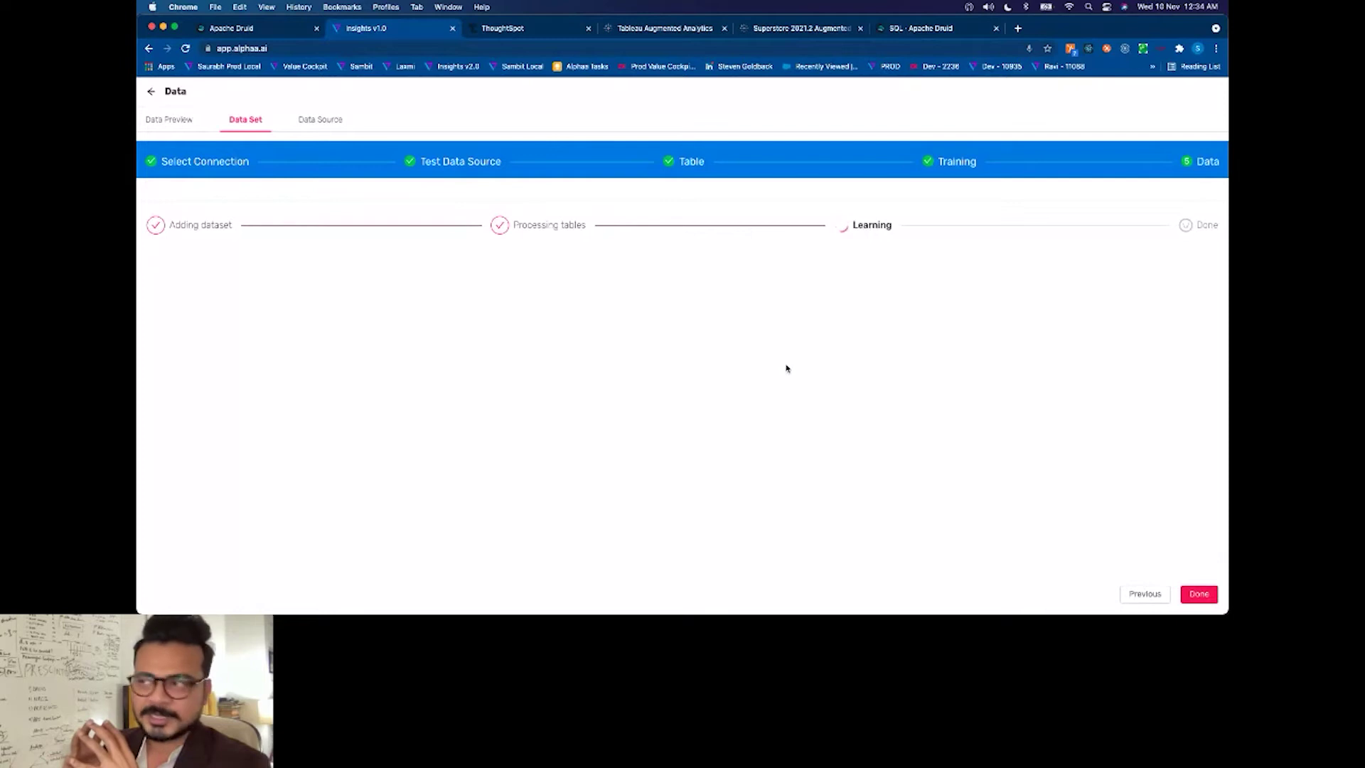
click(1192, 601)
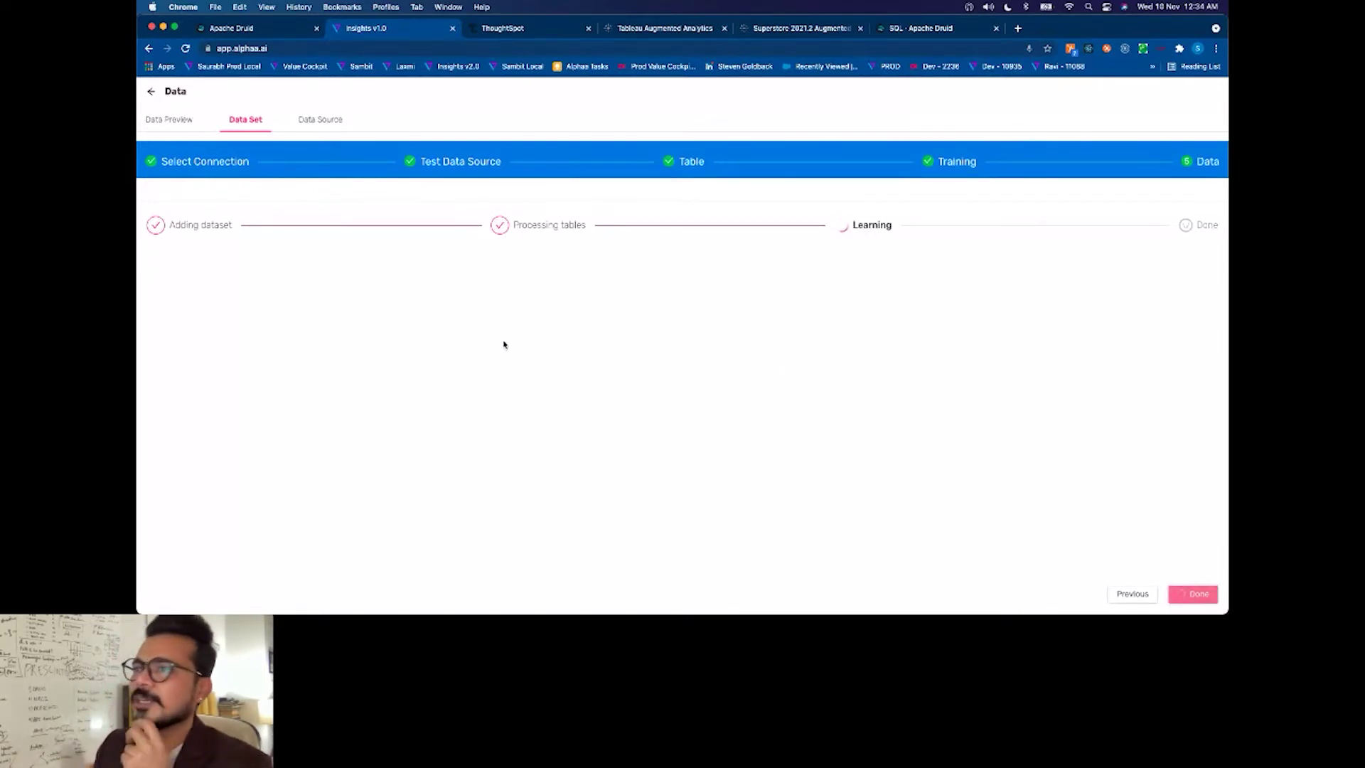
Step: Leave the data set setup and briefly view the Demo catalog's columns
click(151, 95)
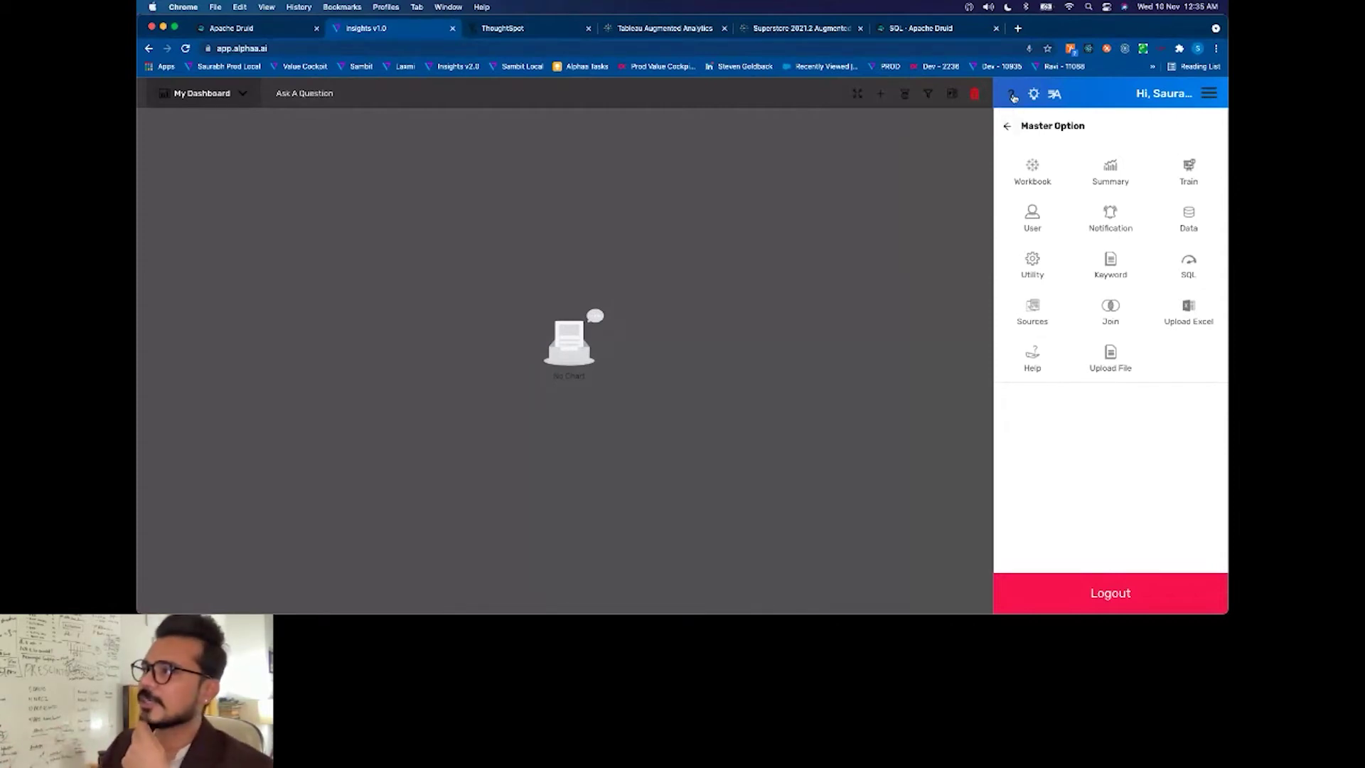
click(1013, 97)
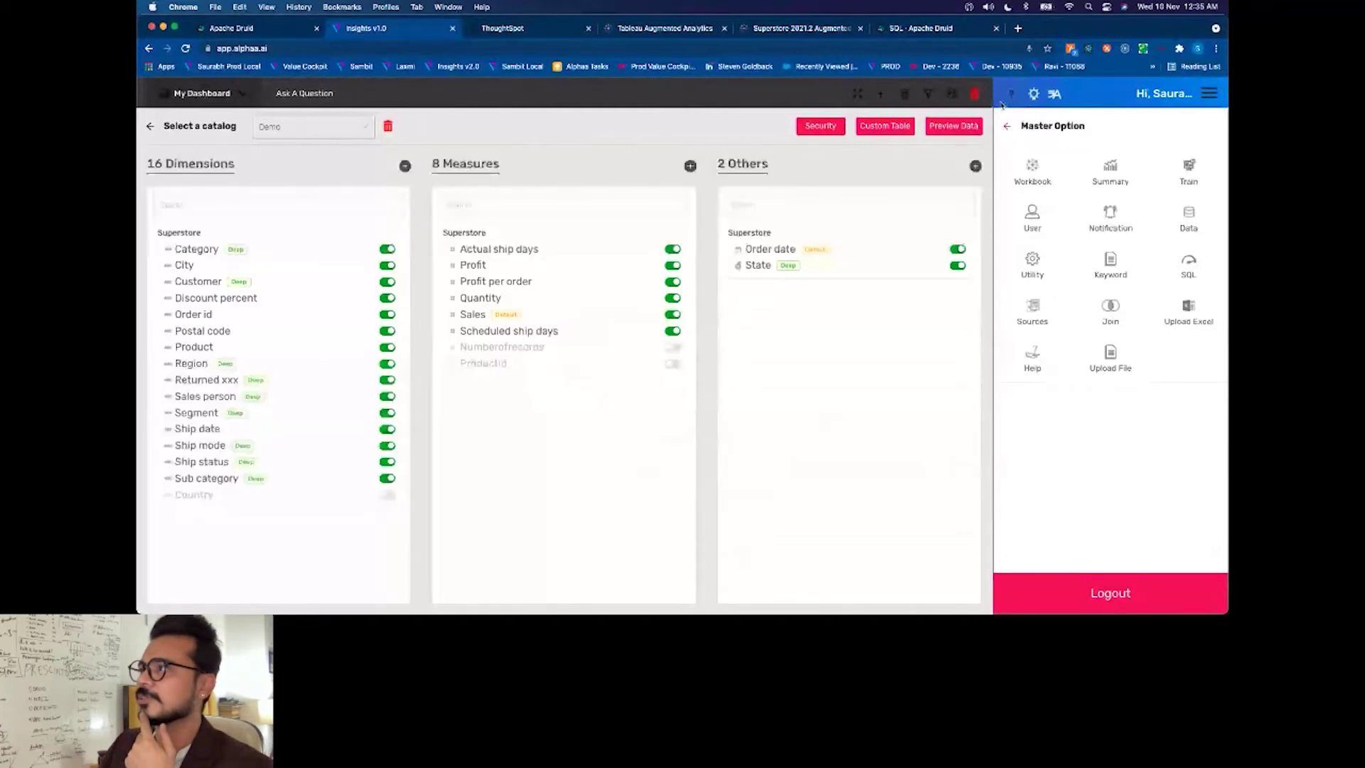
click(1013, 96)
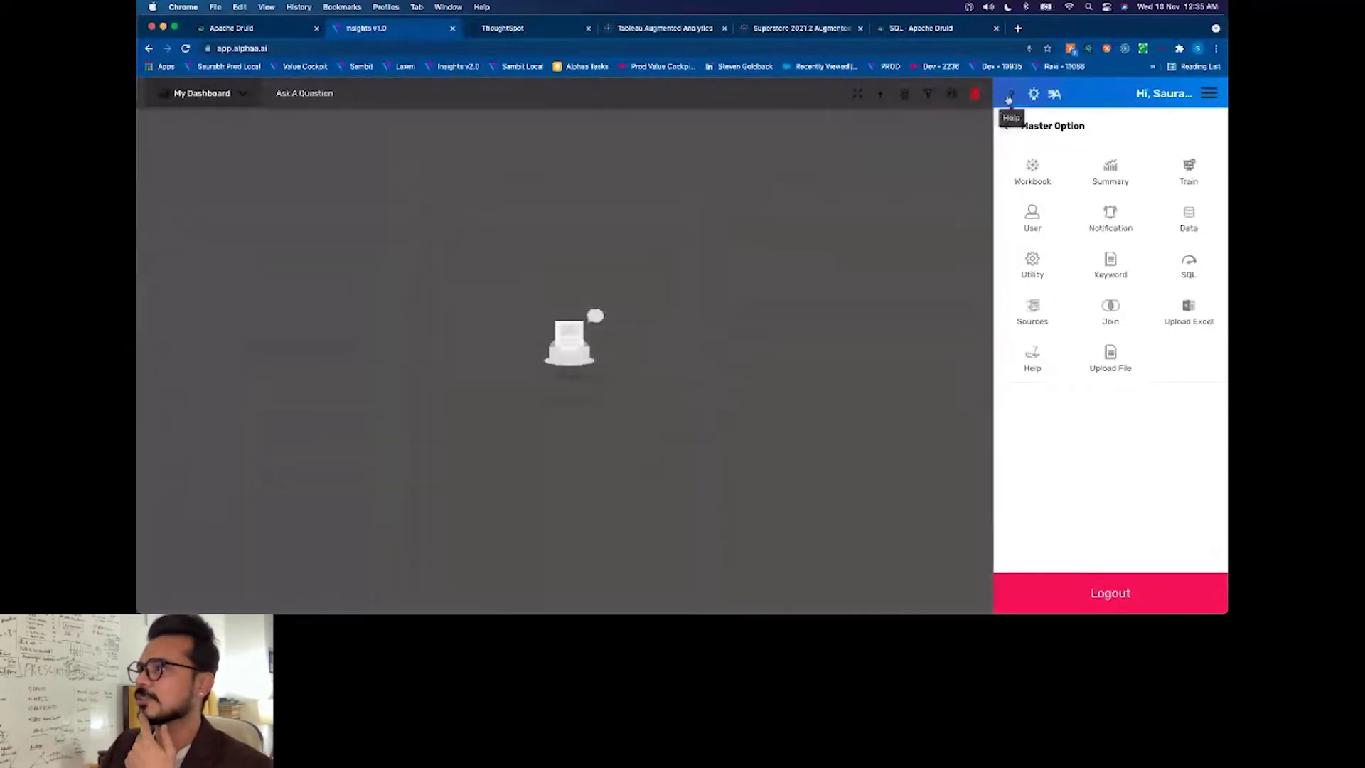
Step: Rerun the data set setup with the ALPHAA SQL connection for Druid Summit 2, selecting superstore for training and saving it
click(1188, 220)
click(244, 122)
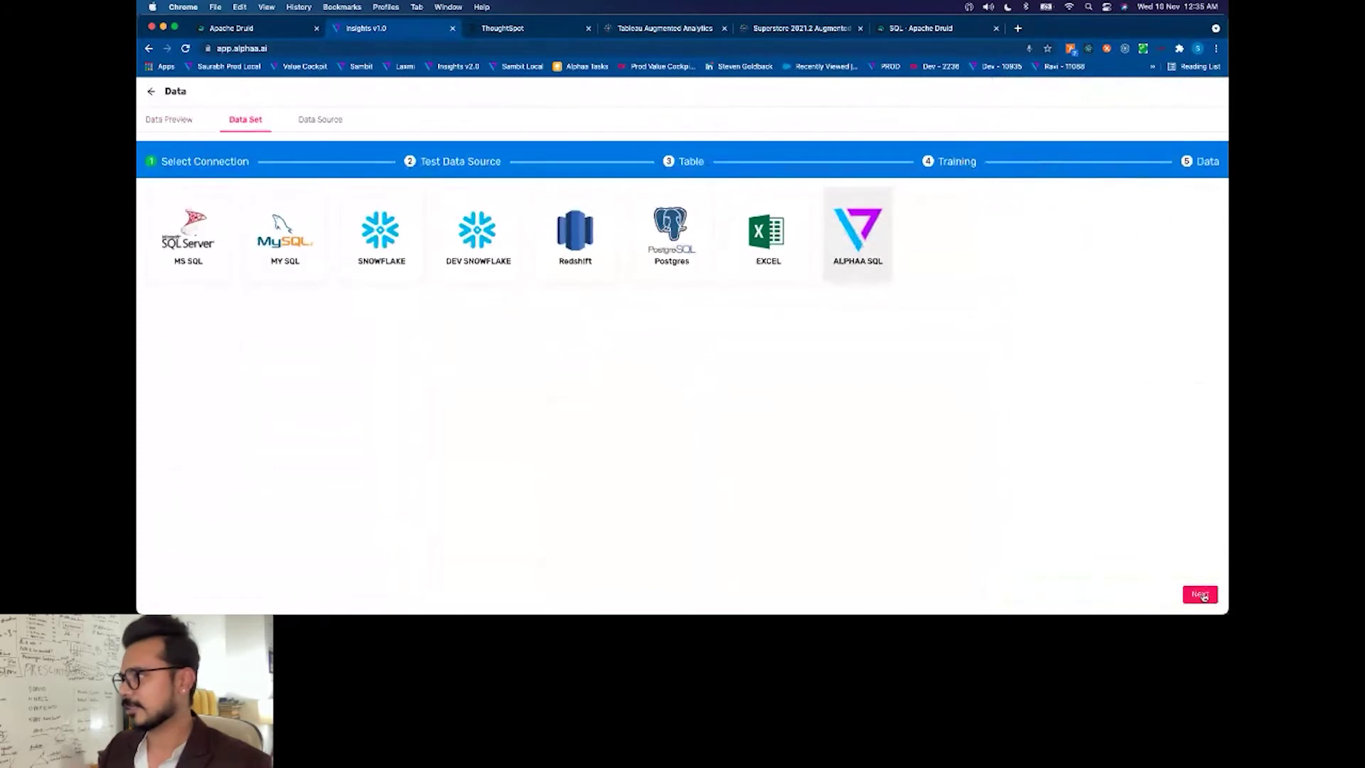
click(861, 231)
click(412, 264)
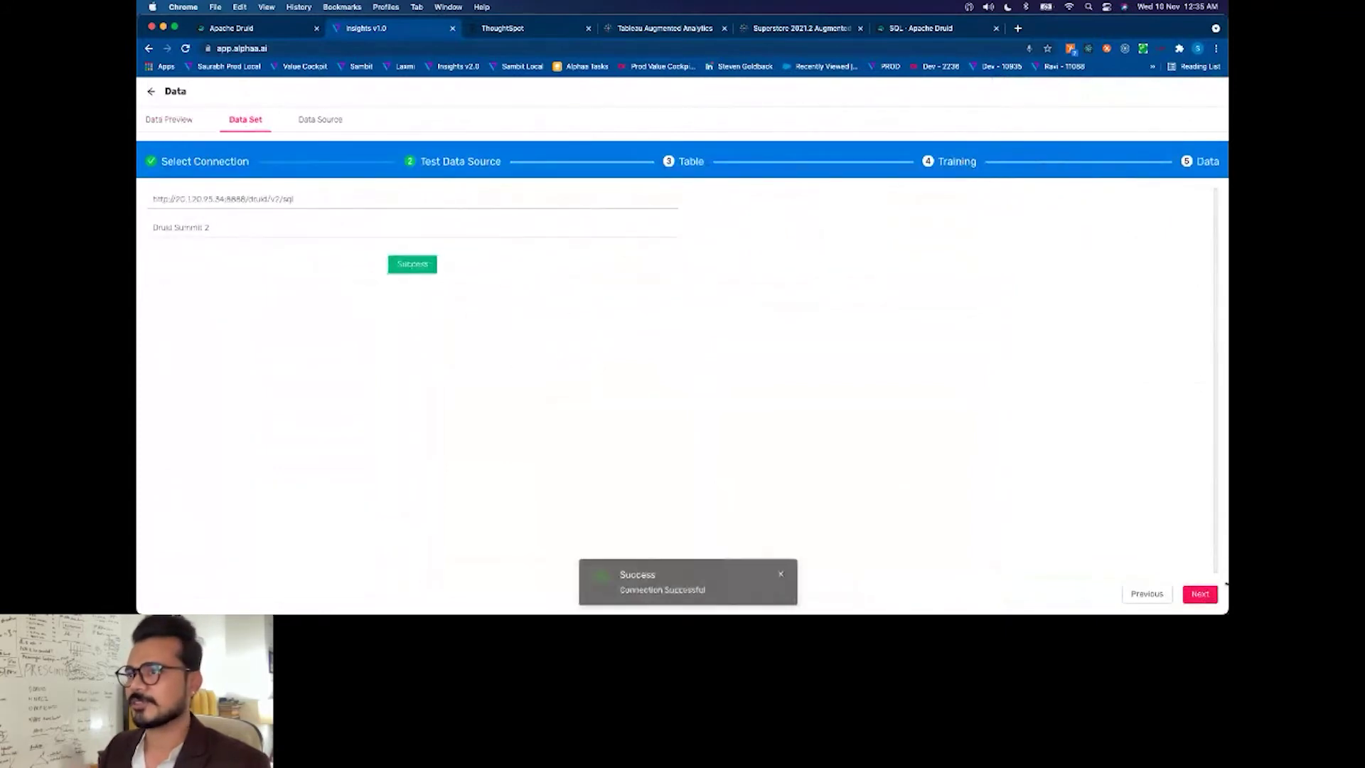
click(1206, 600)
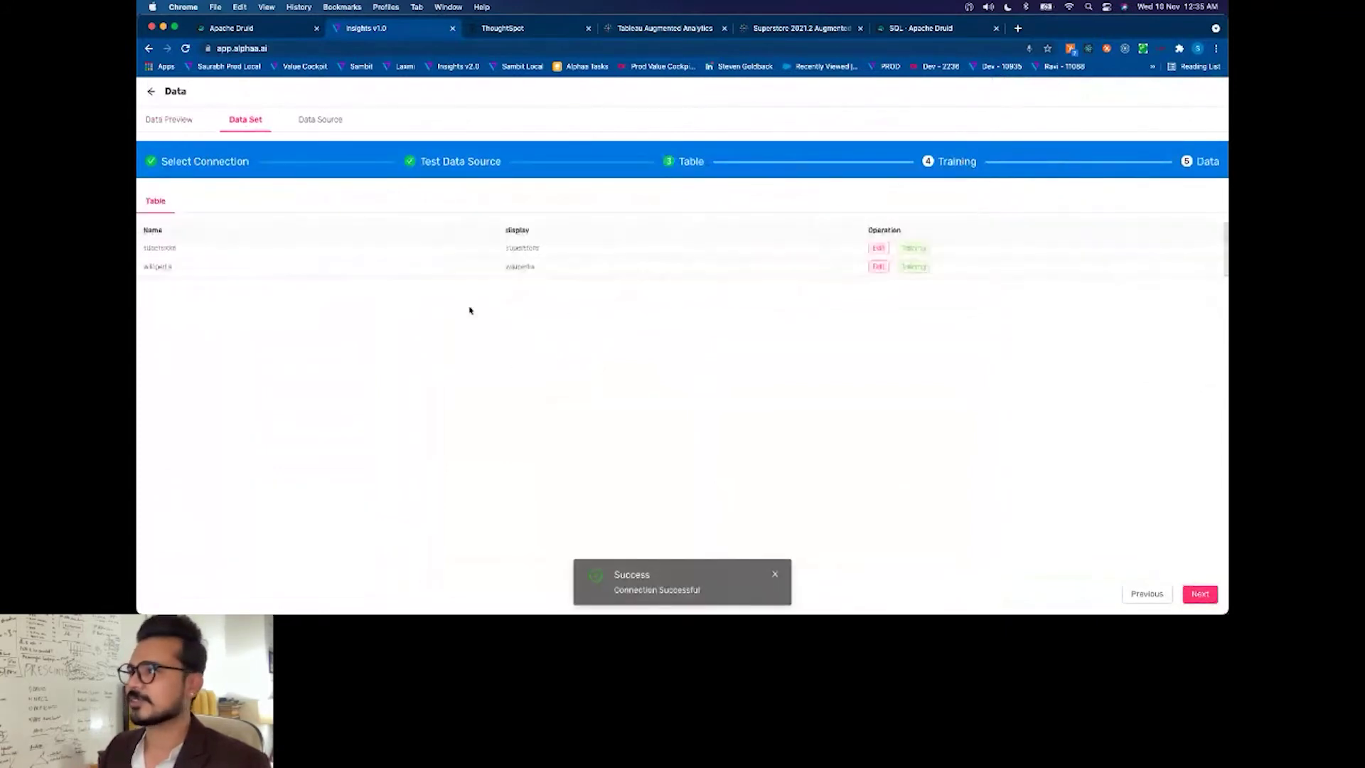
click(930, 253)
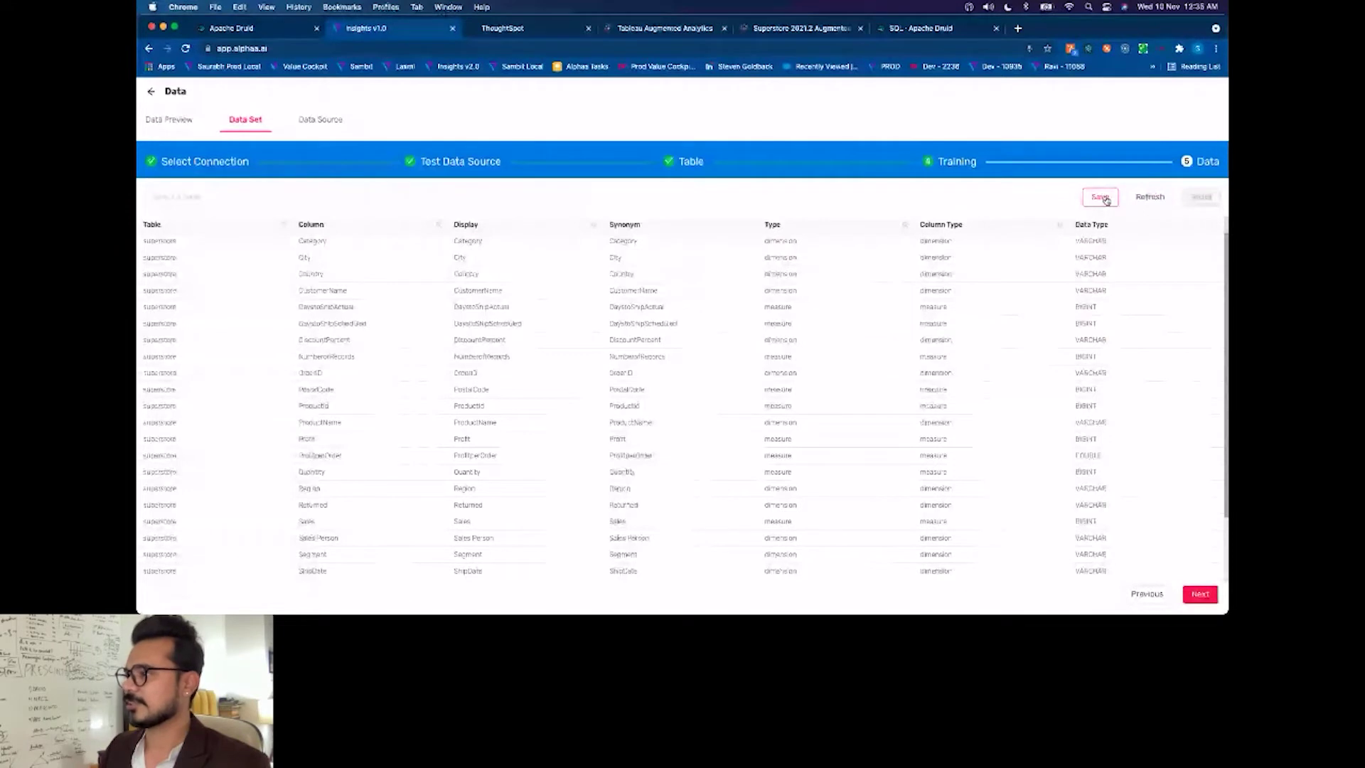
click(1102, 198)
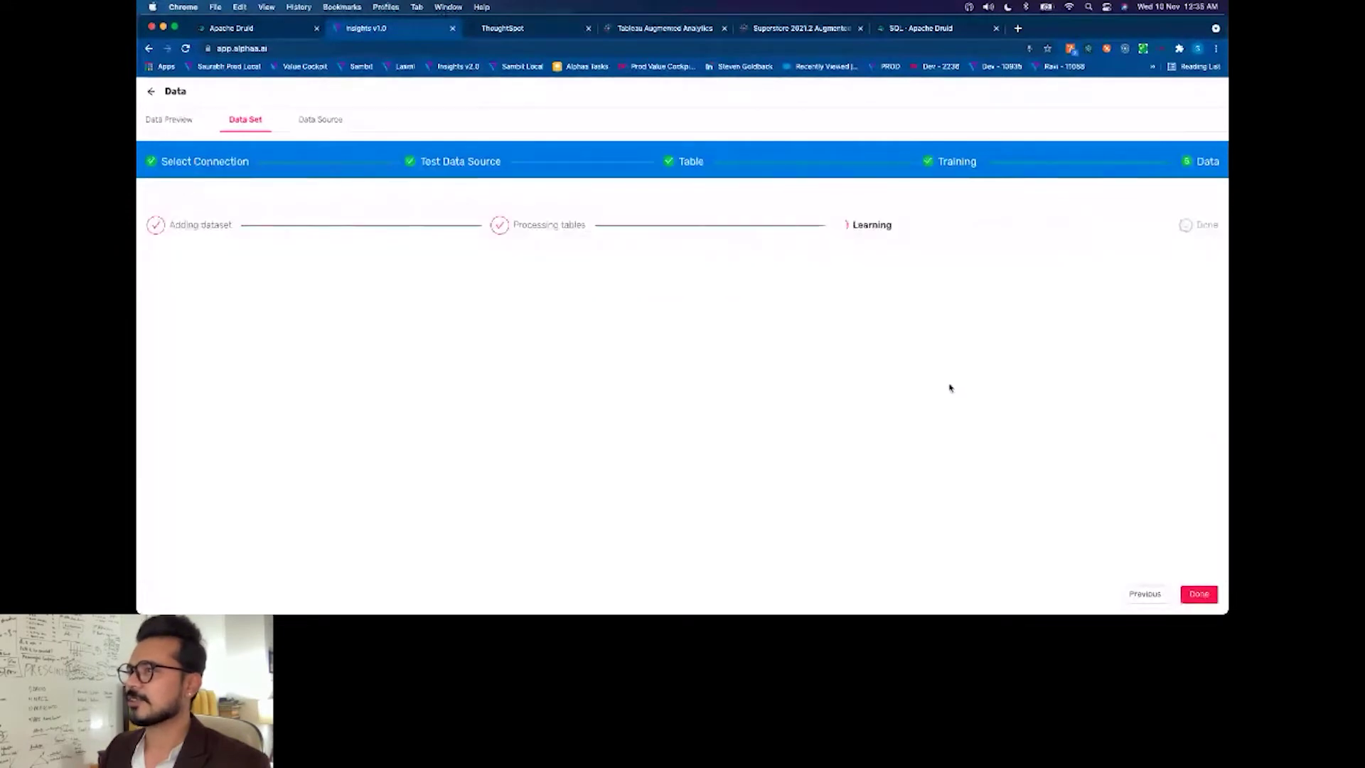
Step: Leave the data set setup, reload the page and check the list of available catalogs
click(151, 94)
click(1008, 127)
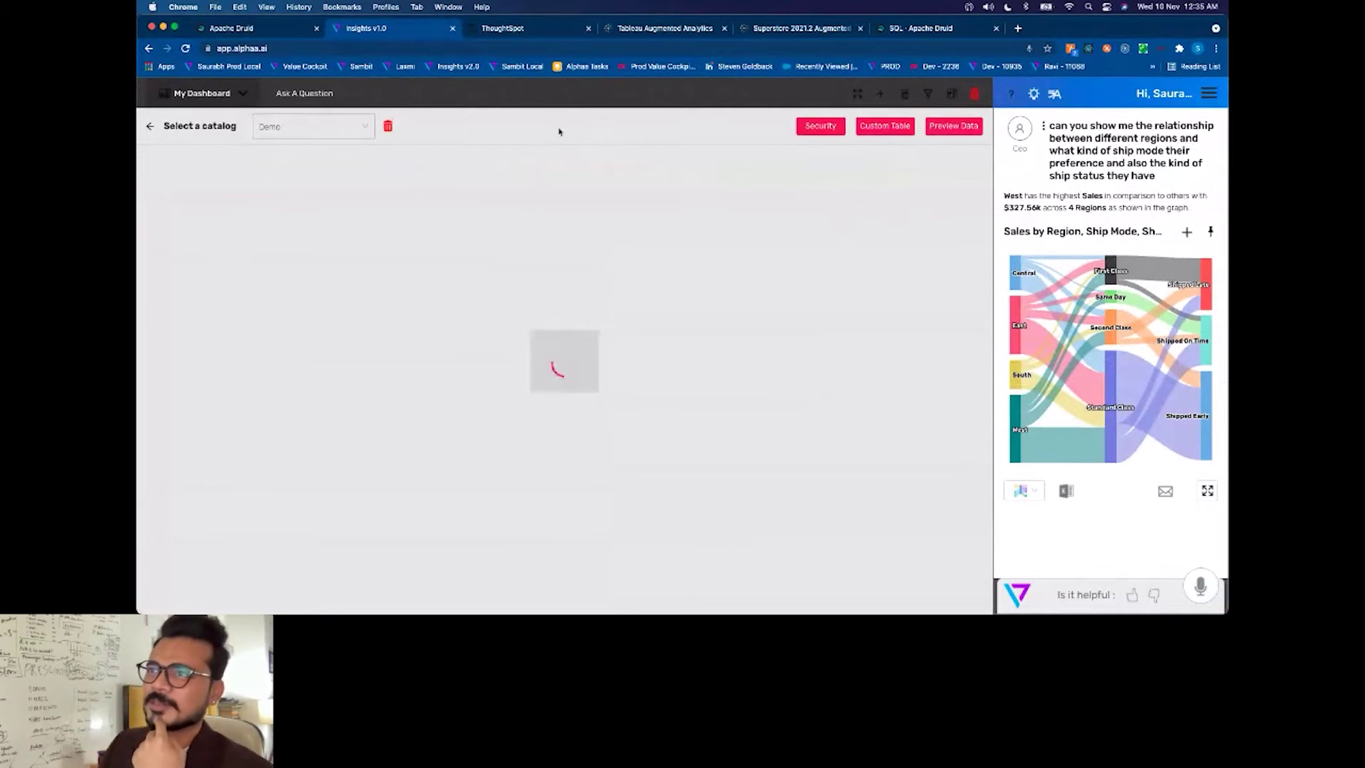
key(super+r)
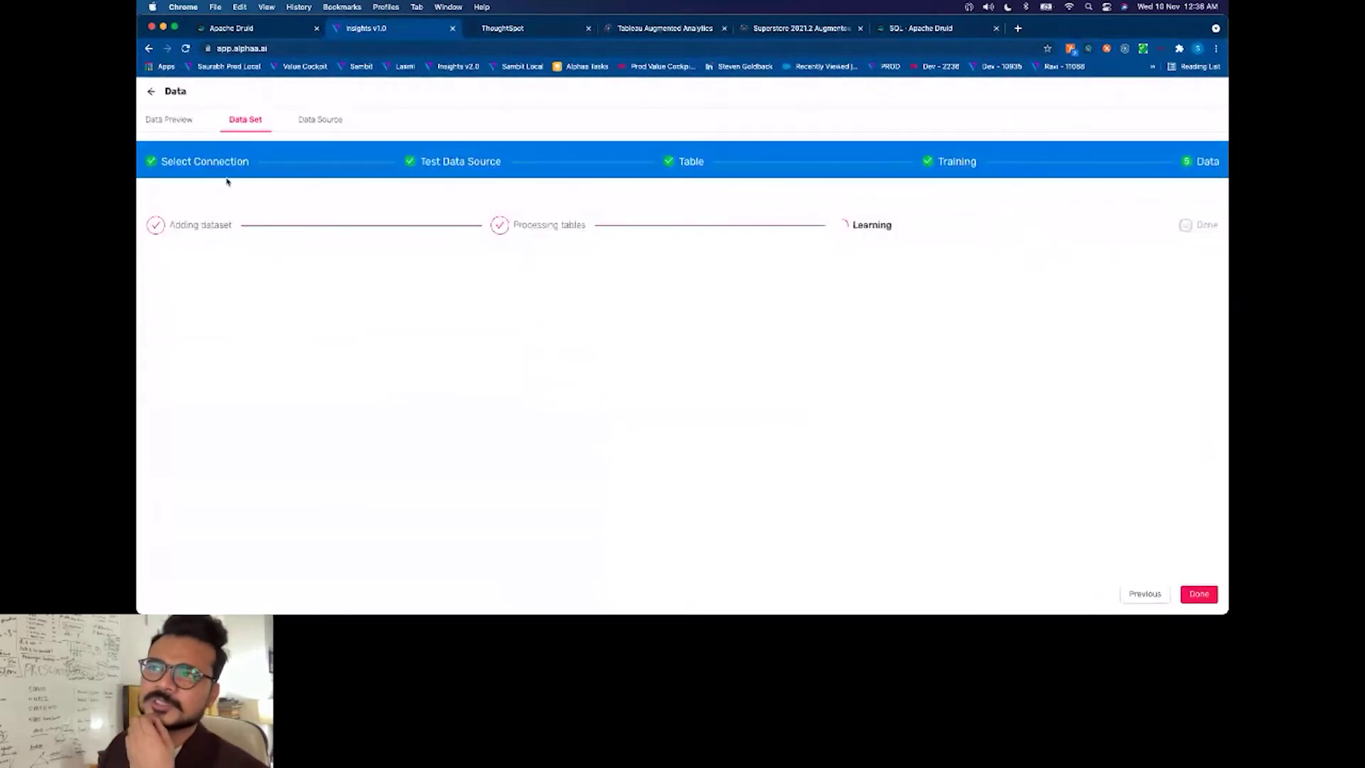
click(153, 95)
click(366, 133)
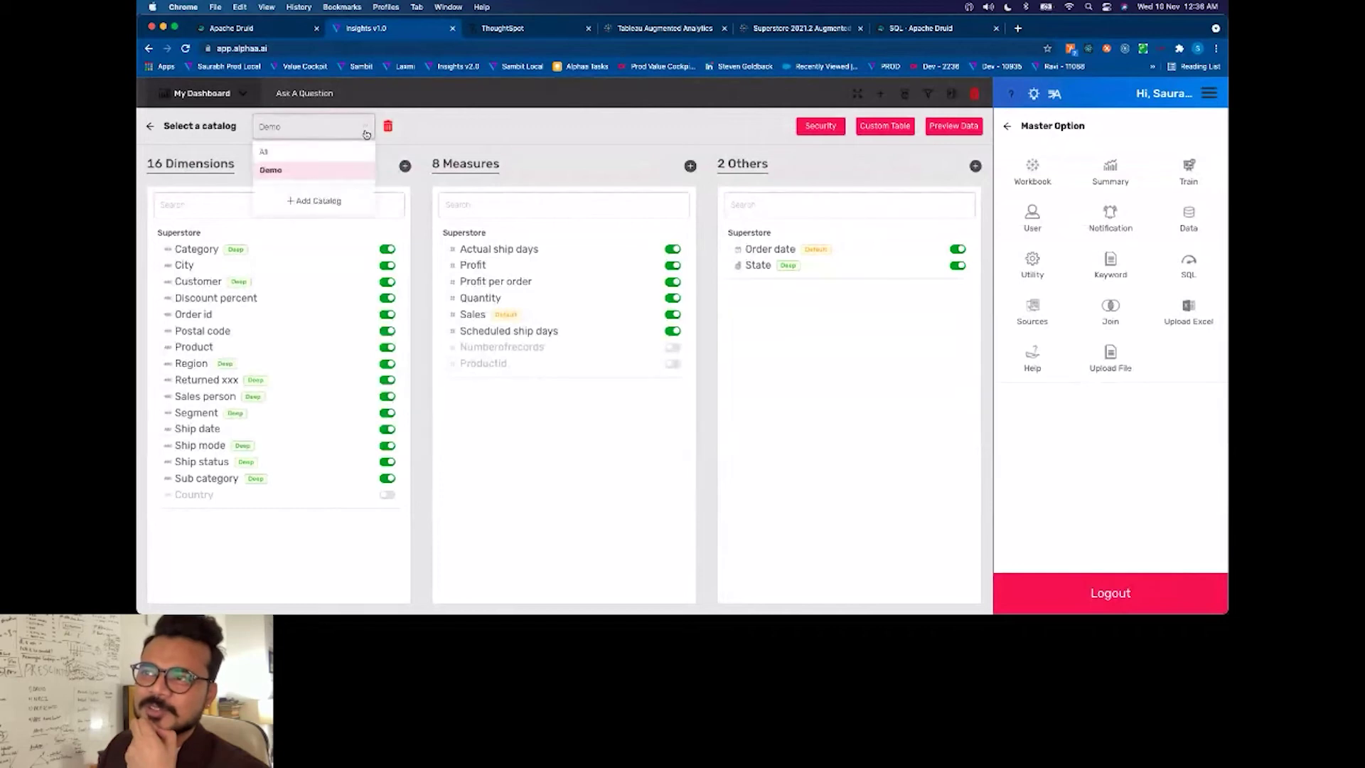
click(334, 135)
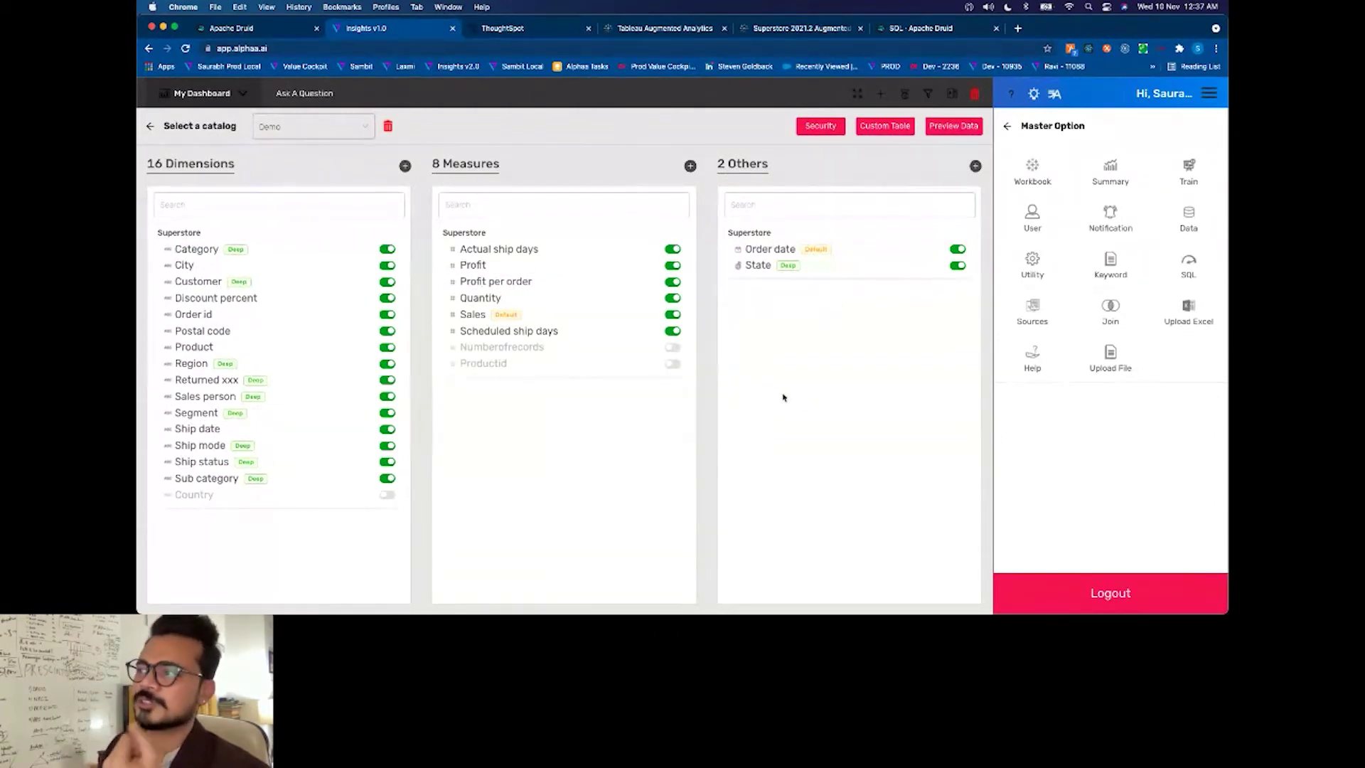
Step: Review the State column's type options and geo map setting, keeping its column type as Geo
click(758, 271)
click(509, 327)
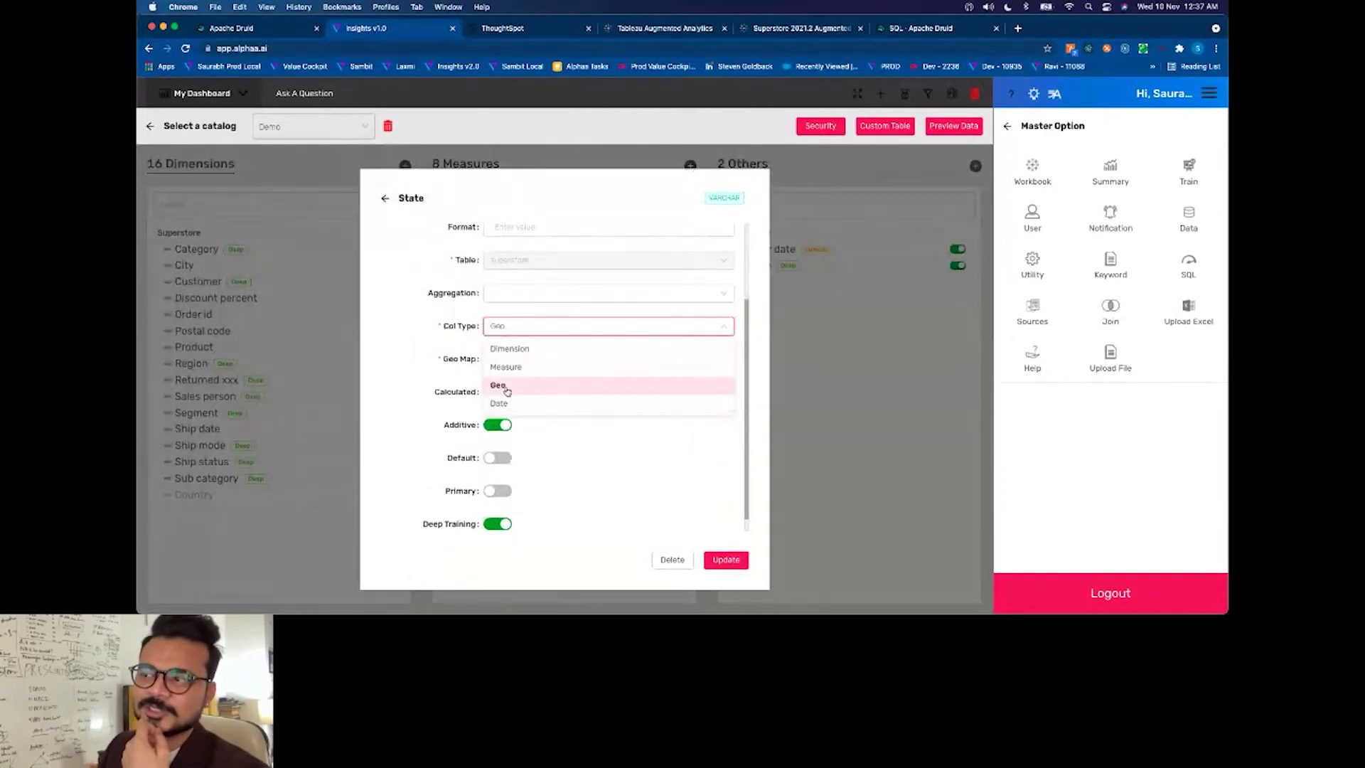
click(509, 391)
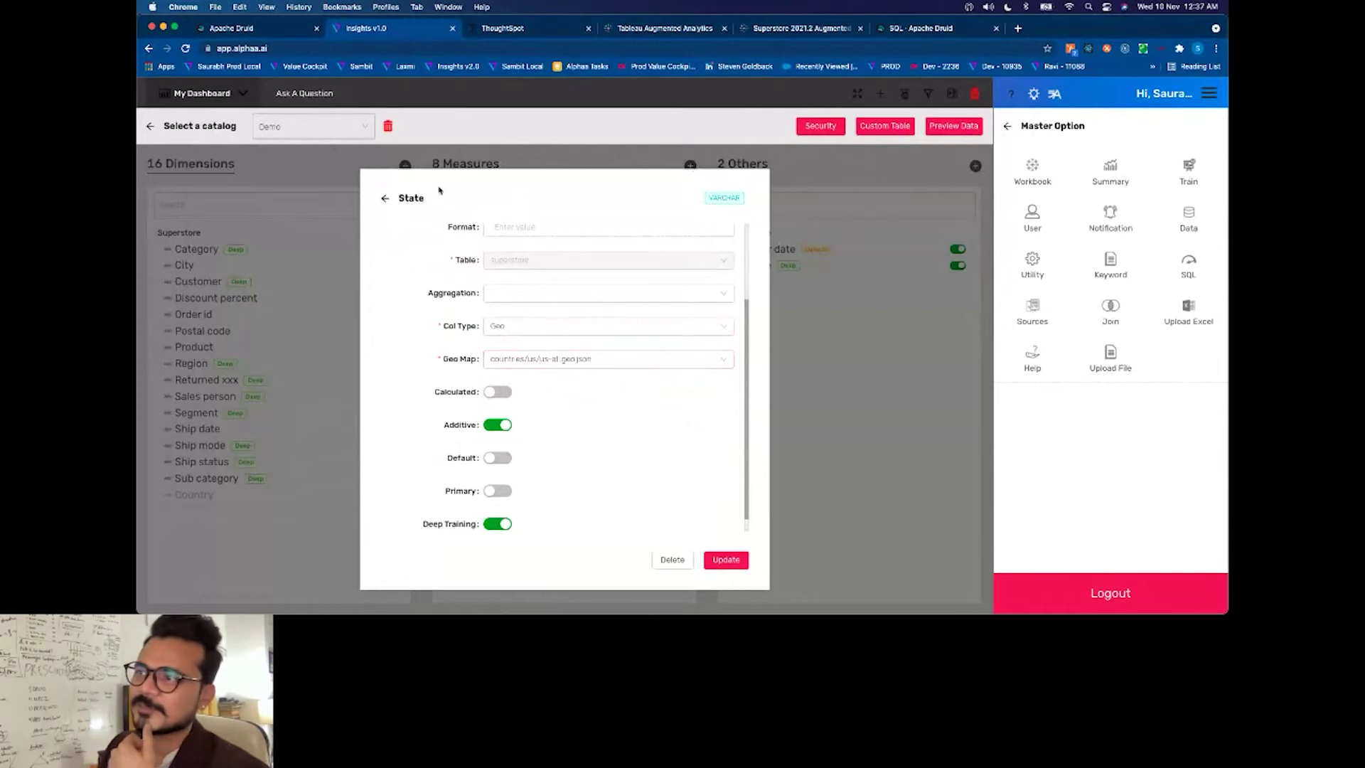
click(385, 198)
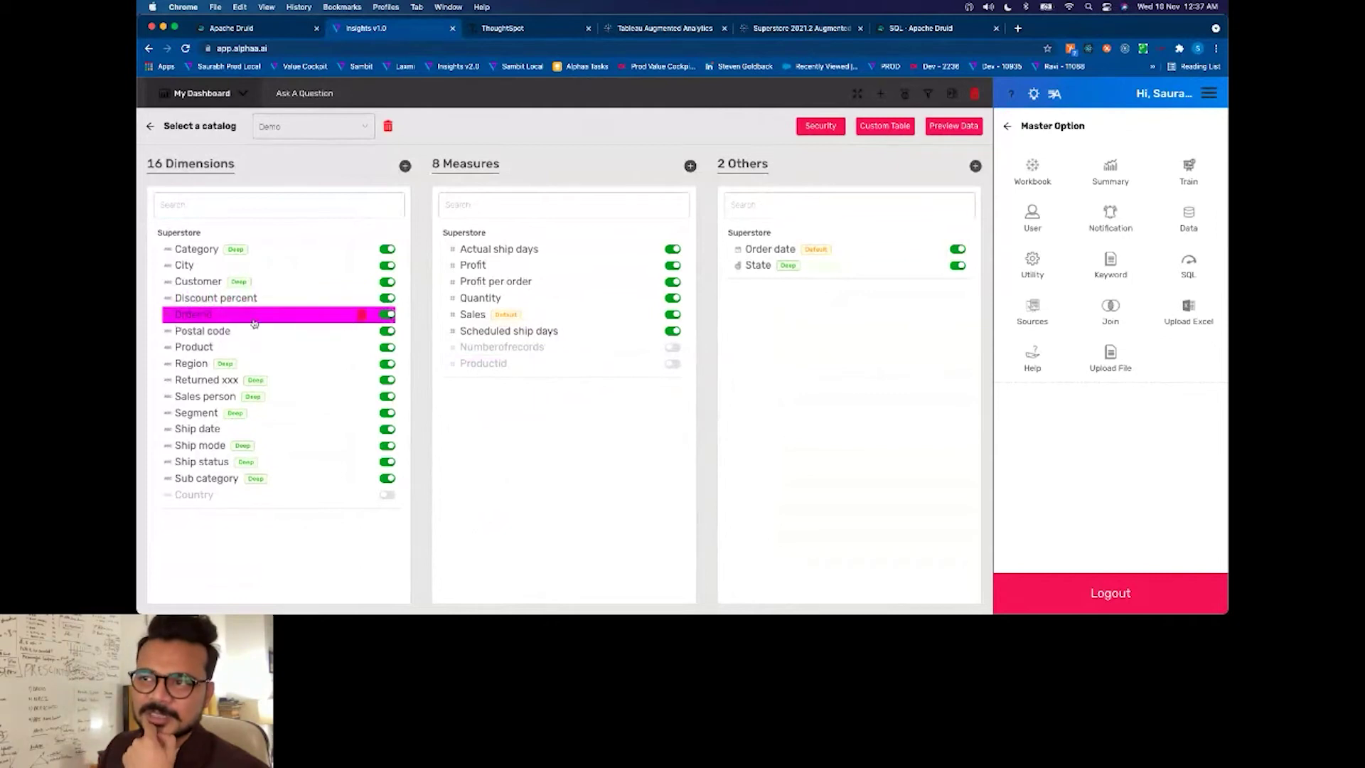
Step: Examine the column key and synonym of the Actual ship days measure and recheck the State column's settings
click(505, 256)
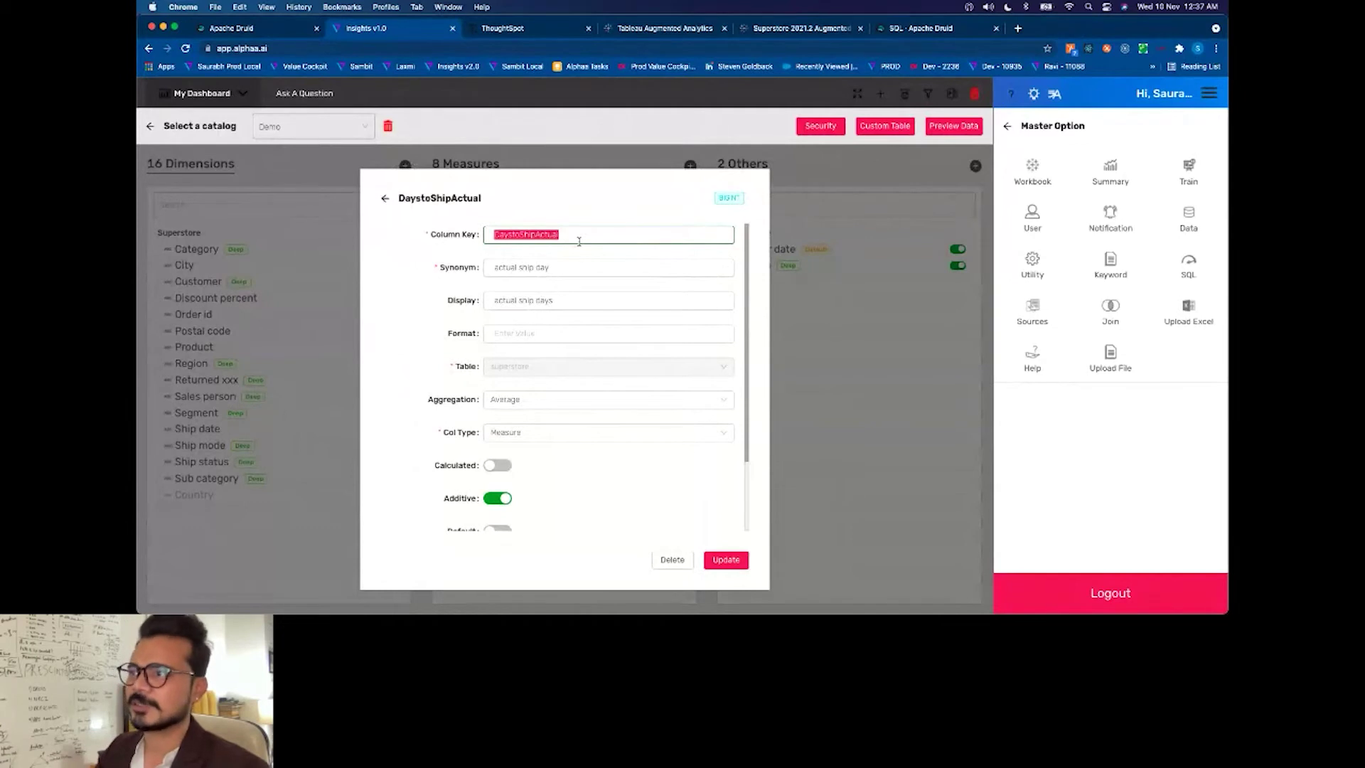
click(561, 268)
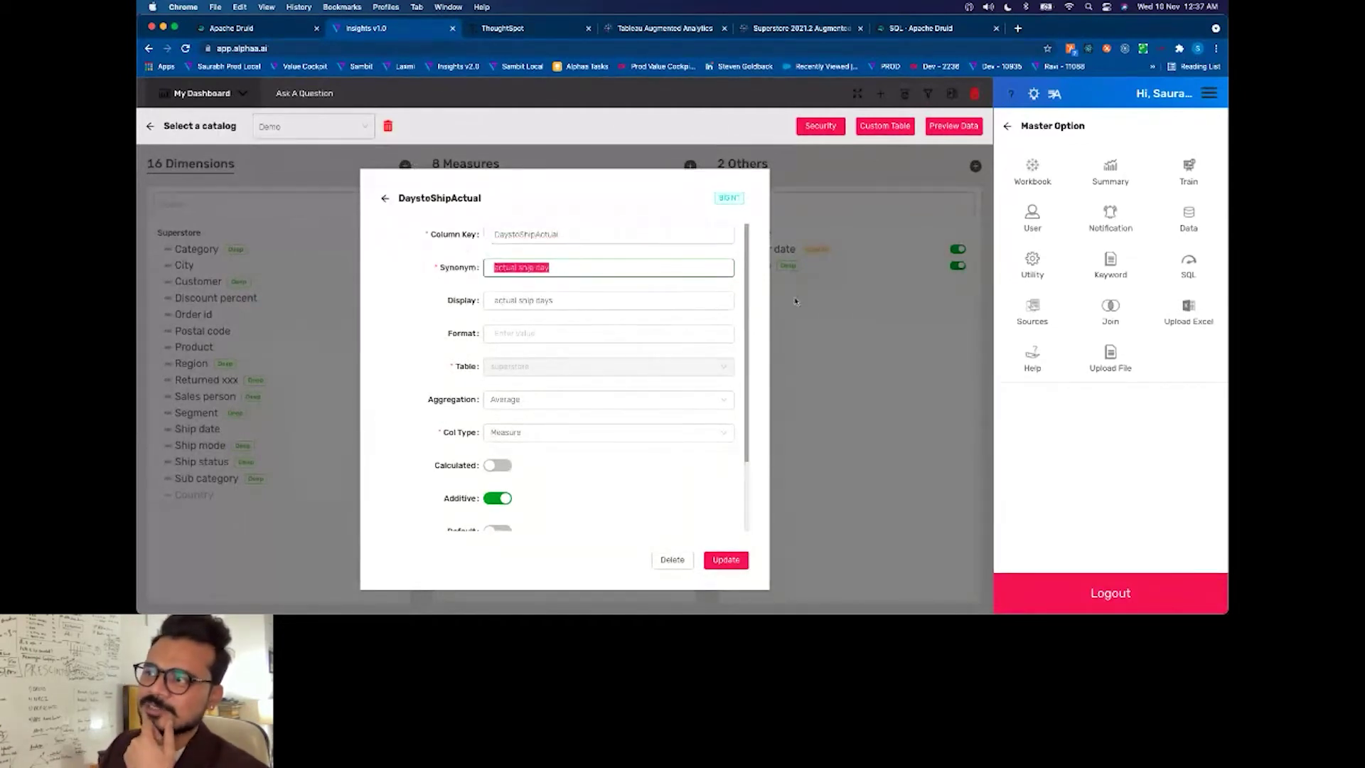
click(1005, 128)
click(383, 201)
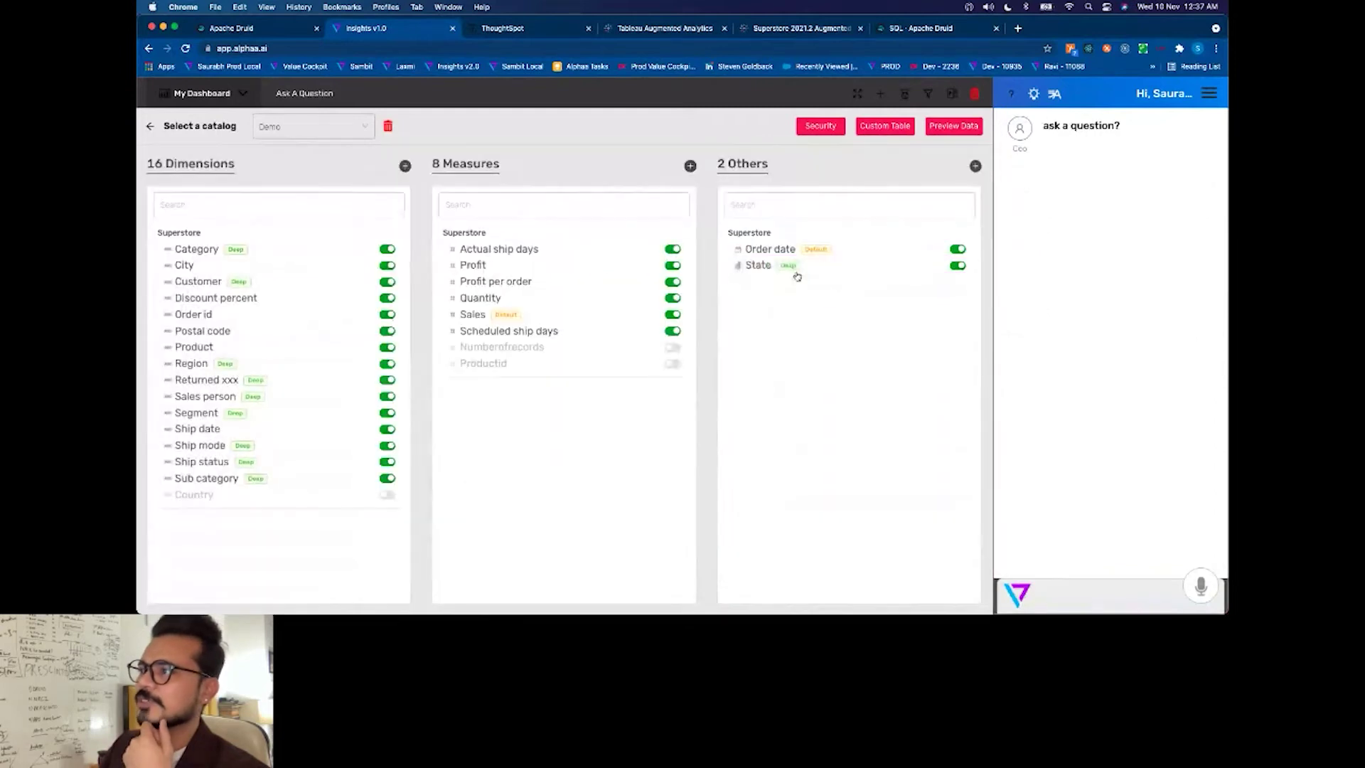
click(761, 271)
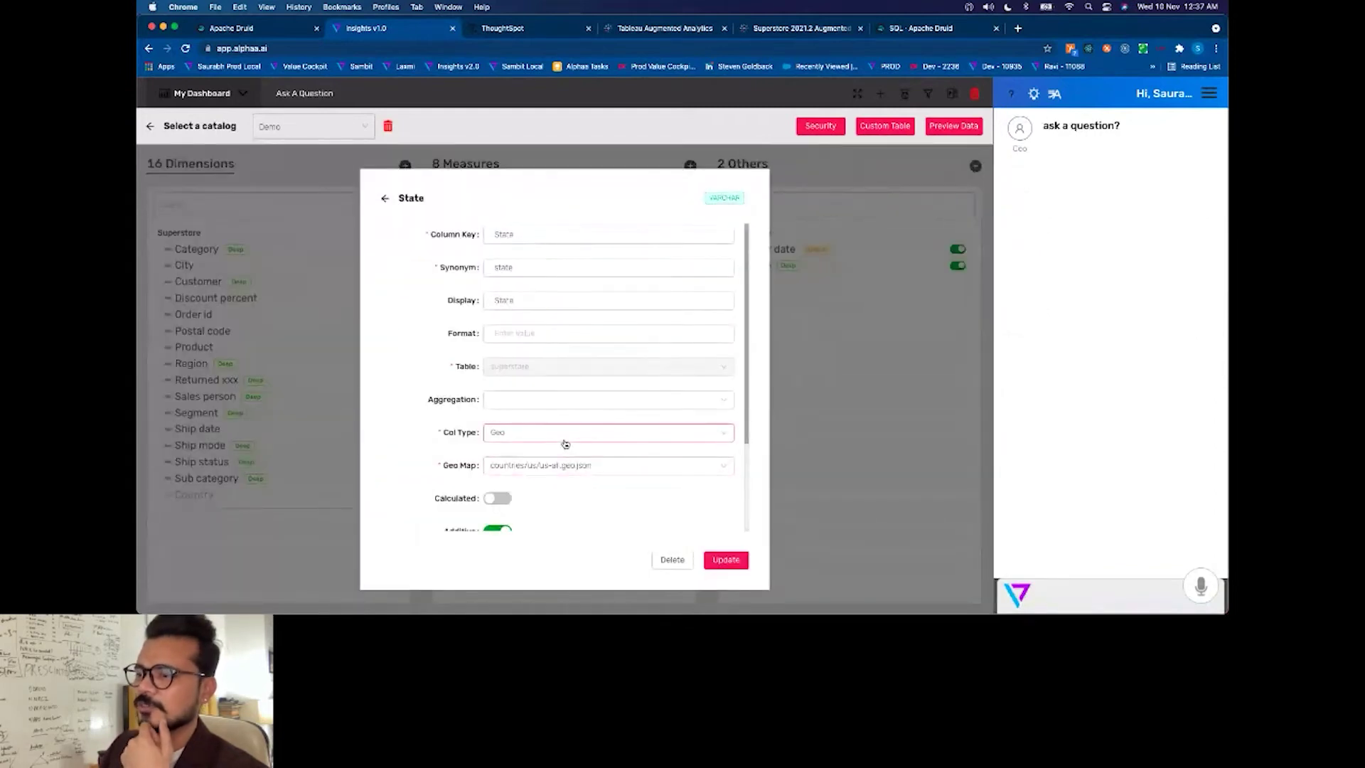
click(384, 199)
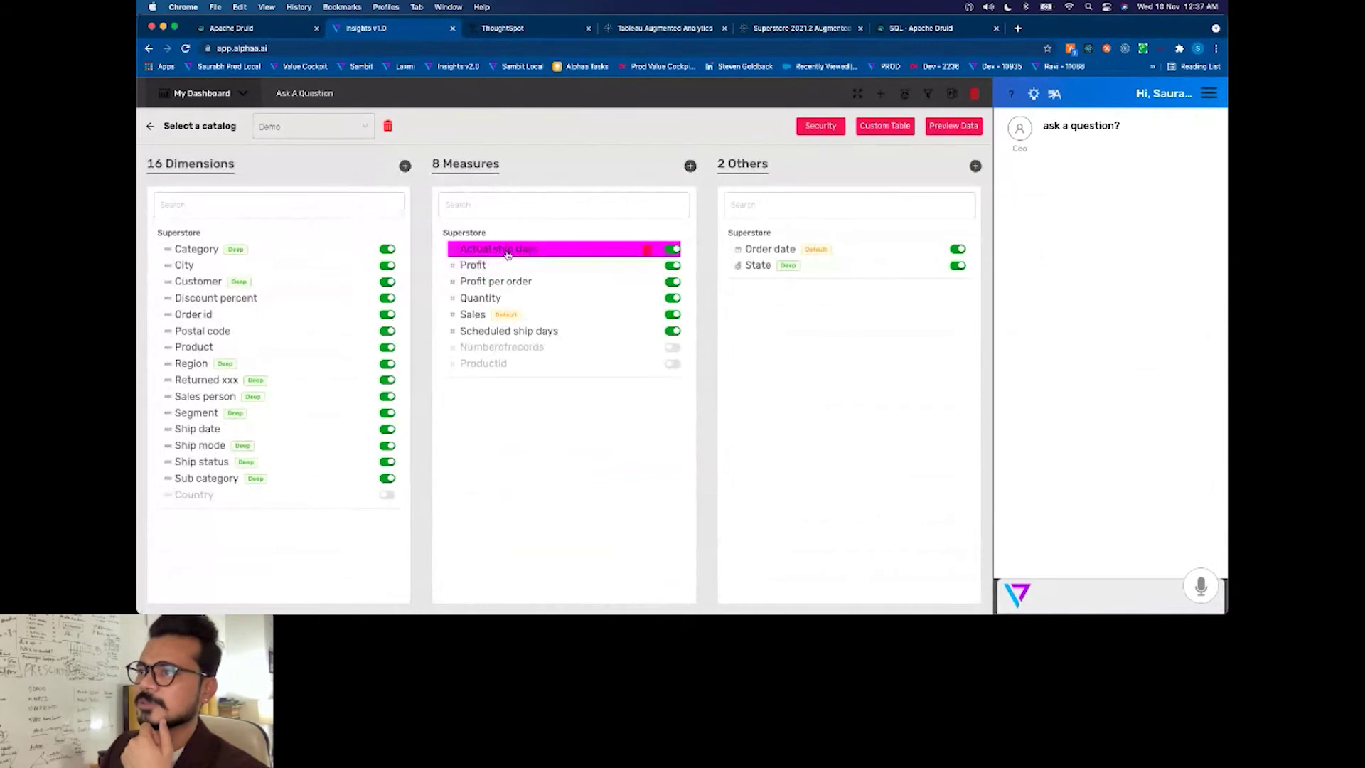
Step: Ask the assistant "what is out sum actual ship days"
click(1078, 128)
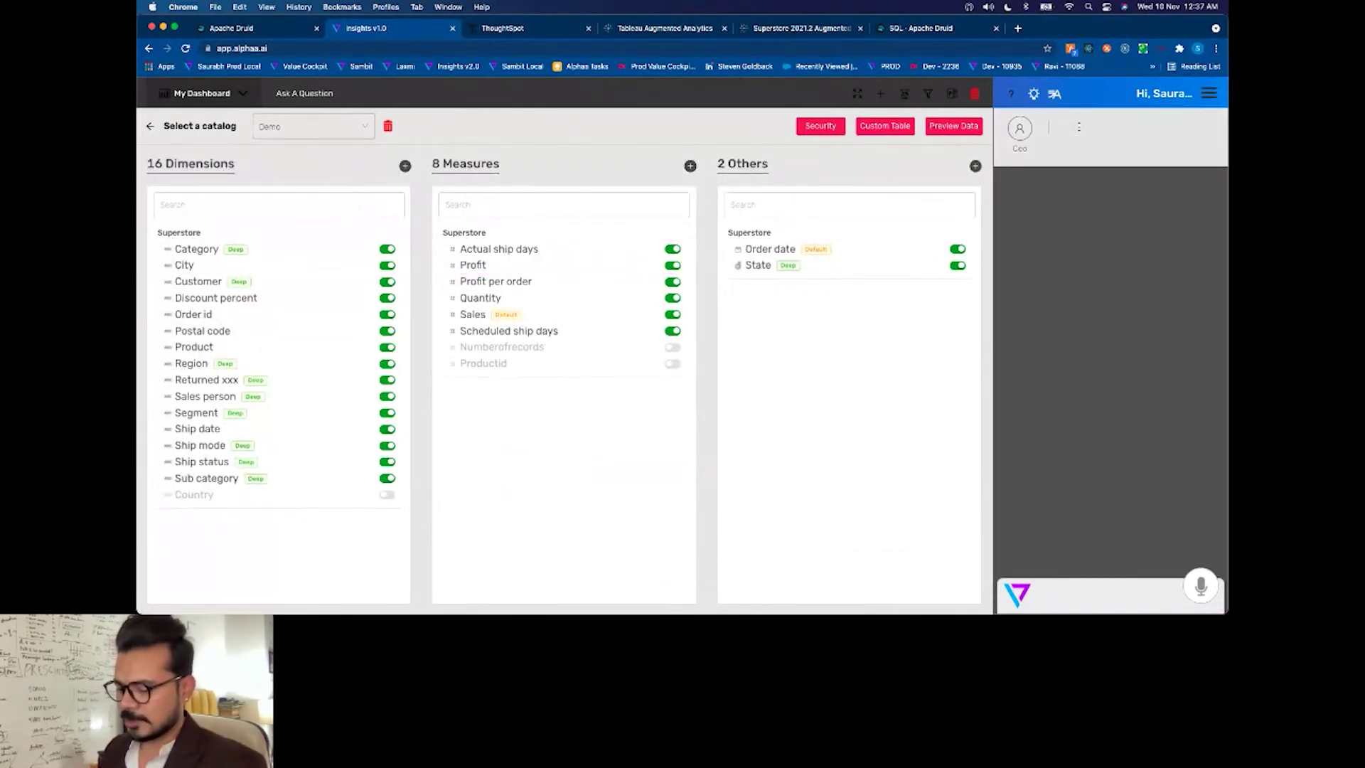
text(what is out)
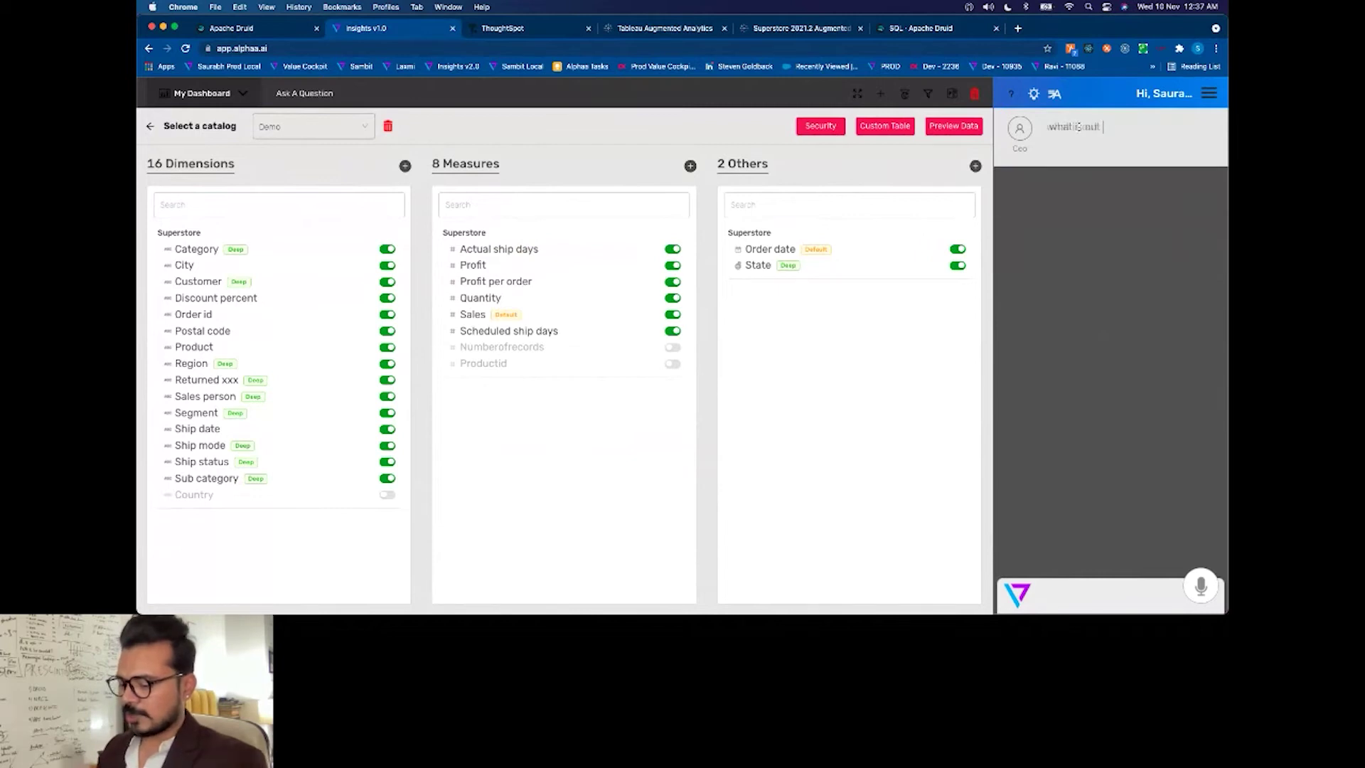
text( sum total)
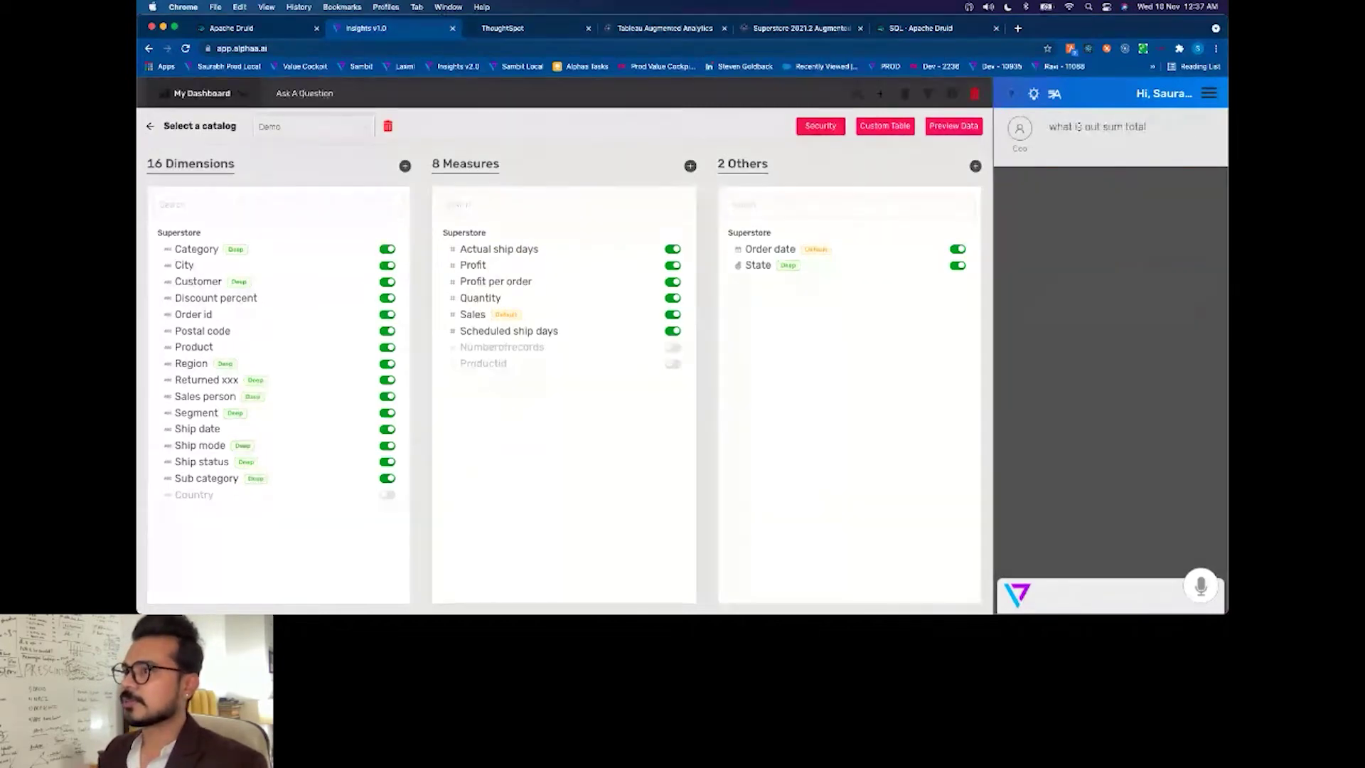
key(BackSpace)
key(BackSpace)
key(BackSpace)
key(BackSpace)
key(BackSpace)
text(actu)
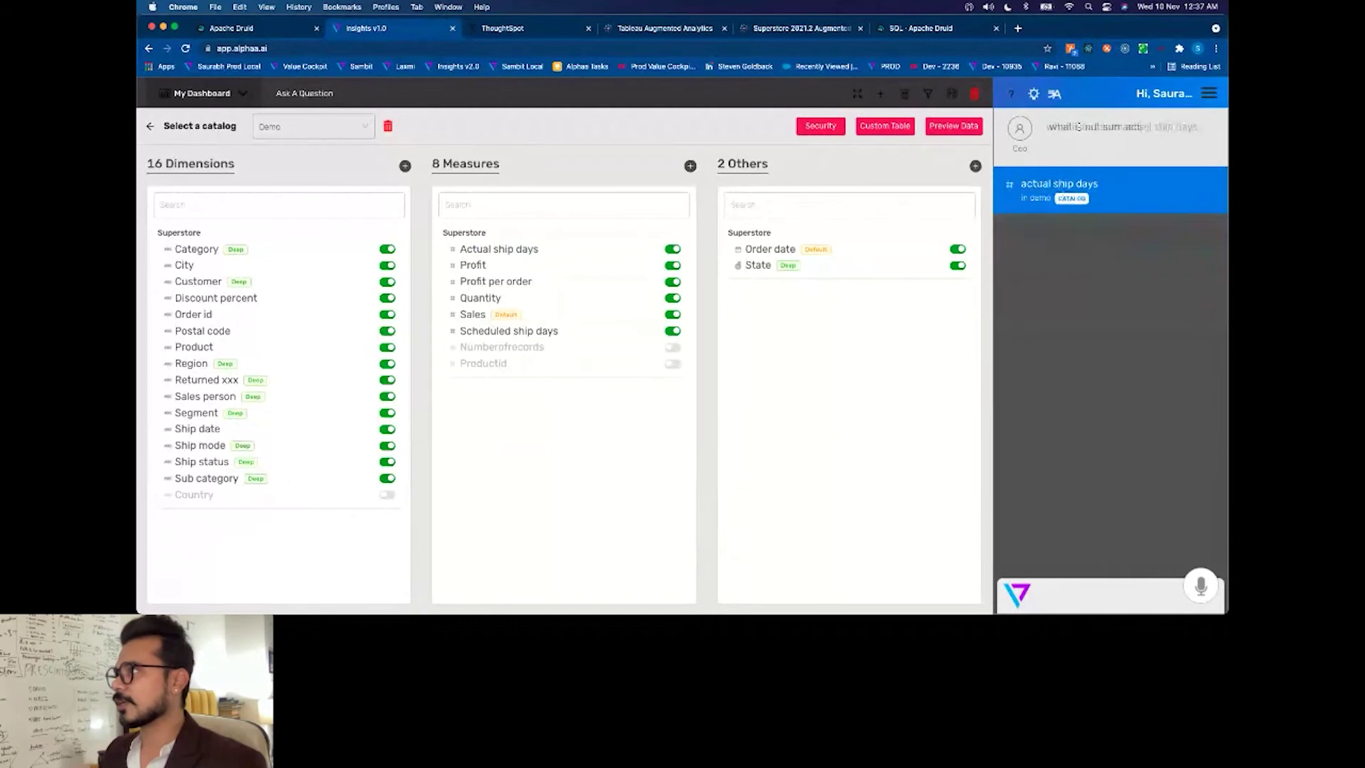
text(al ship day)
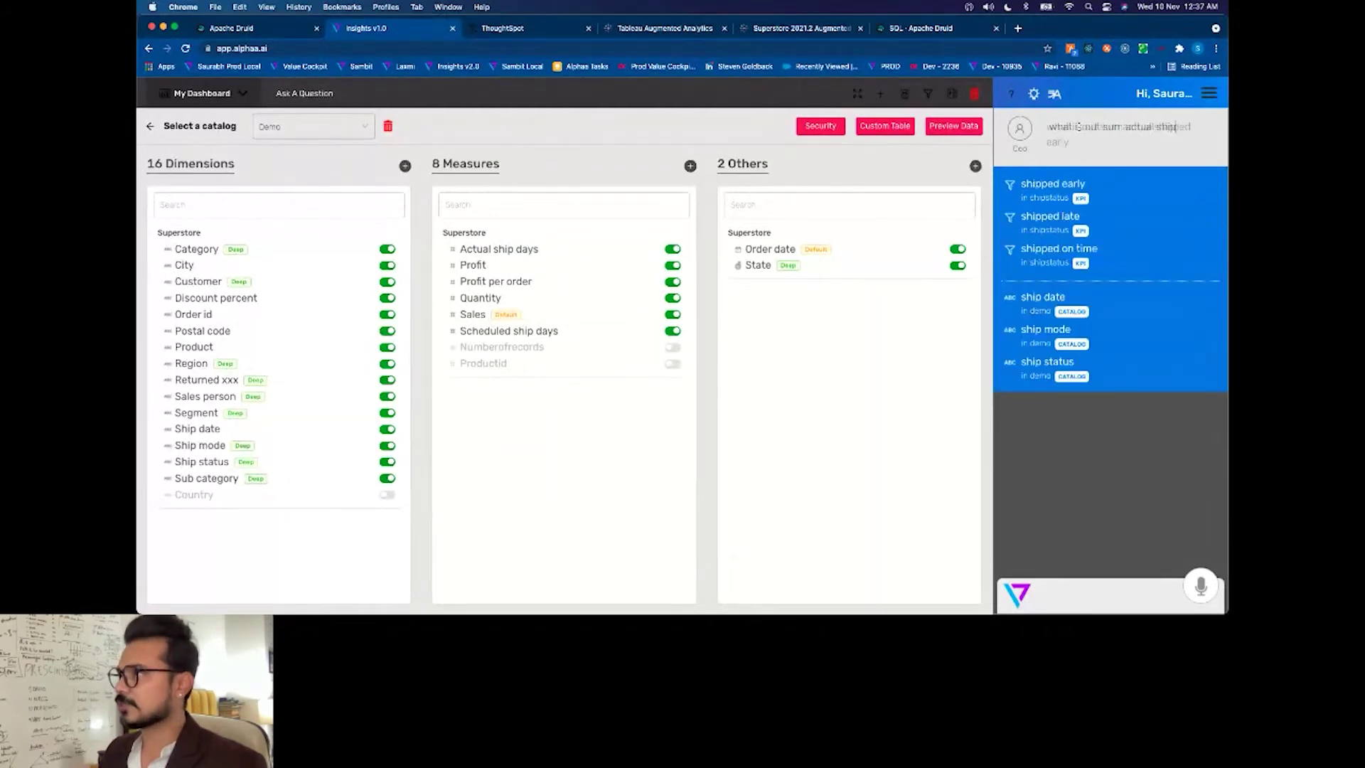
text(s)
key(Return)
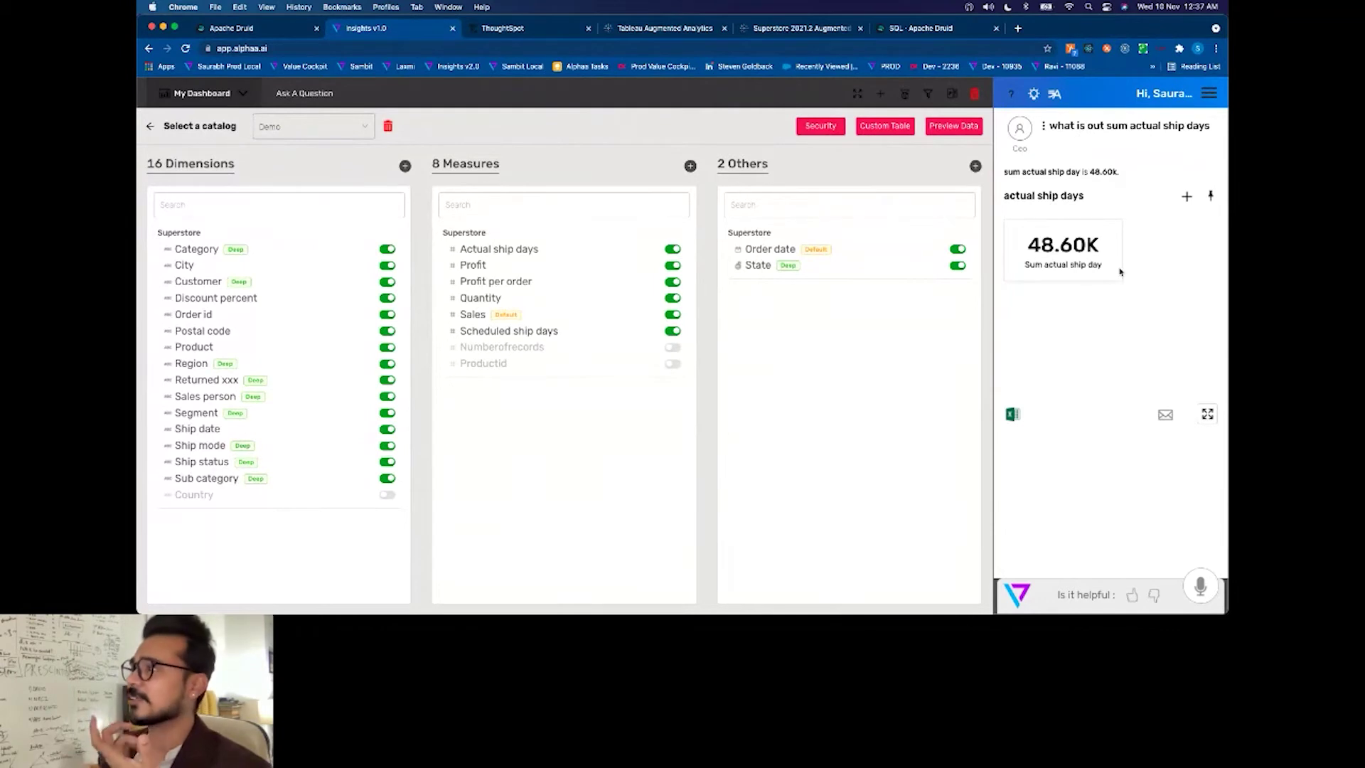
Step: Ask by voice "what is our average actual ship days" and enlarge the answer to the full question view
click(1200, 586)
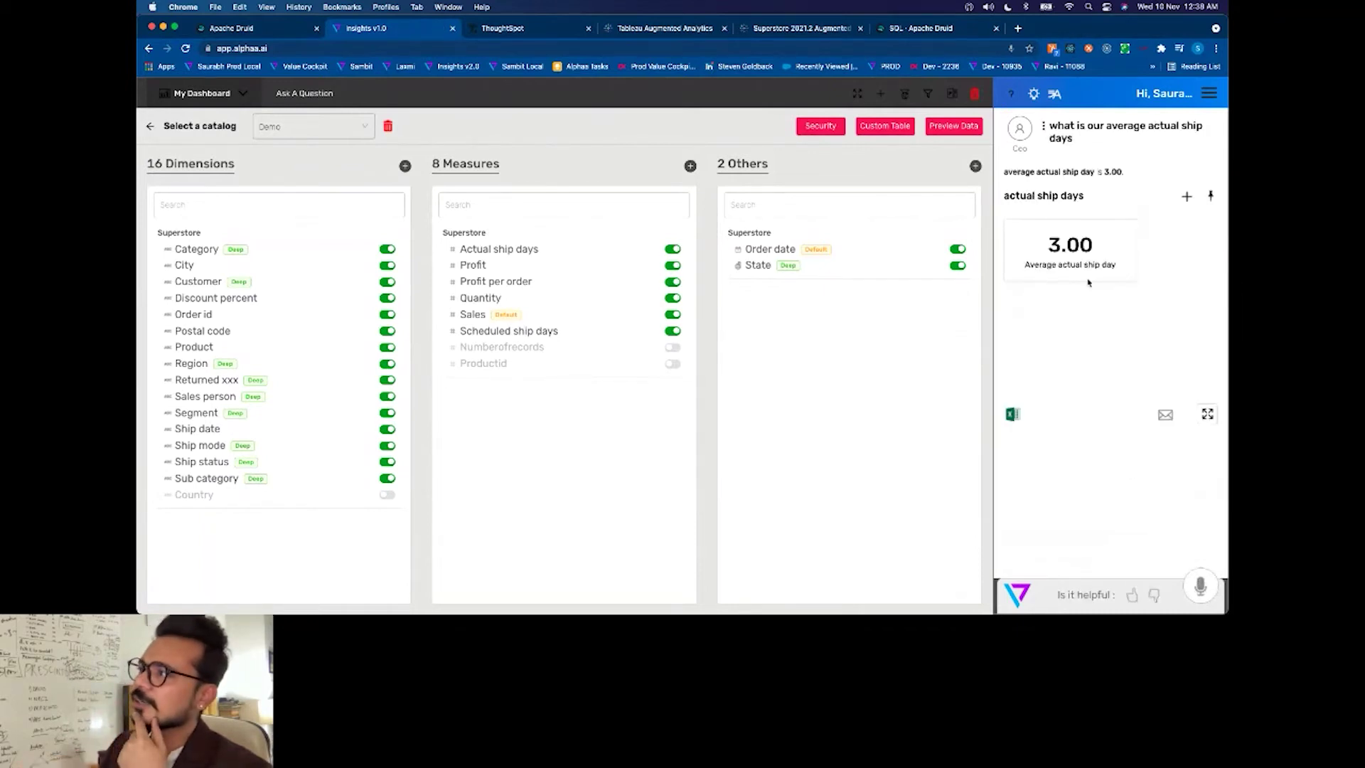
click(1206, 415)
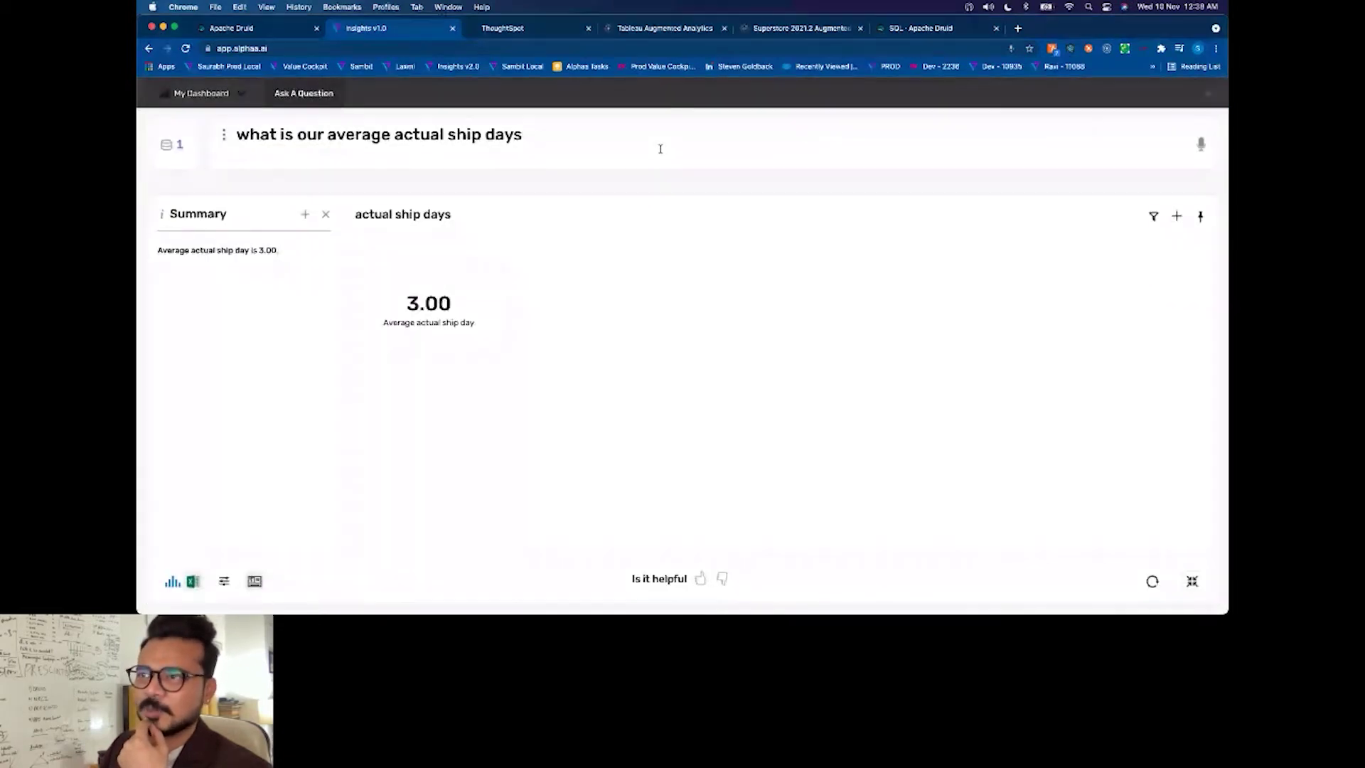
click(524, 145)
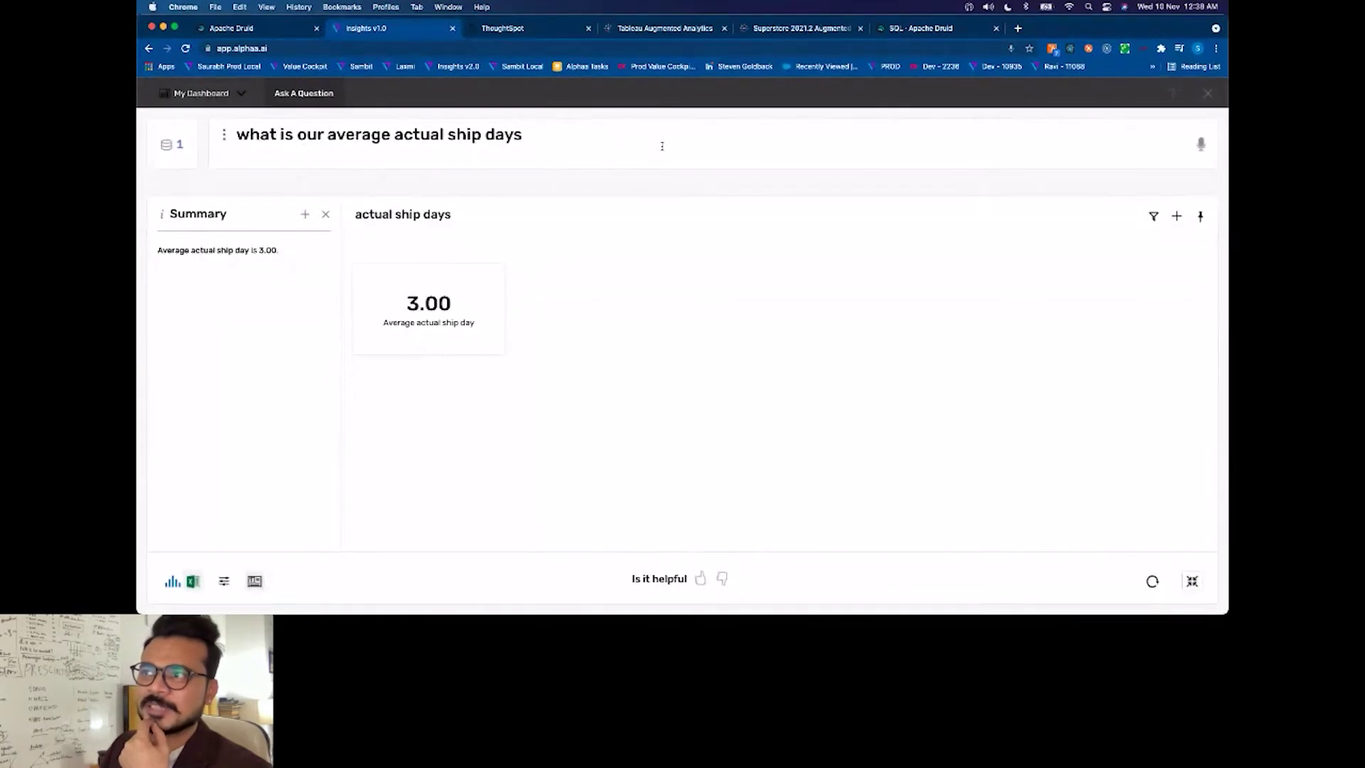
Step: Open the catalogue list beside the answer and look through its available columns
click(165, 151)
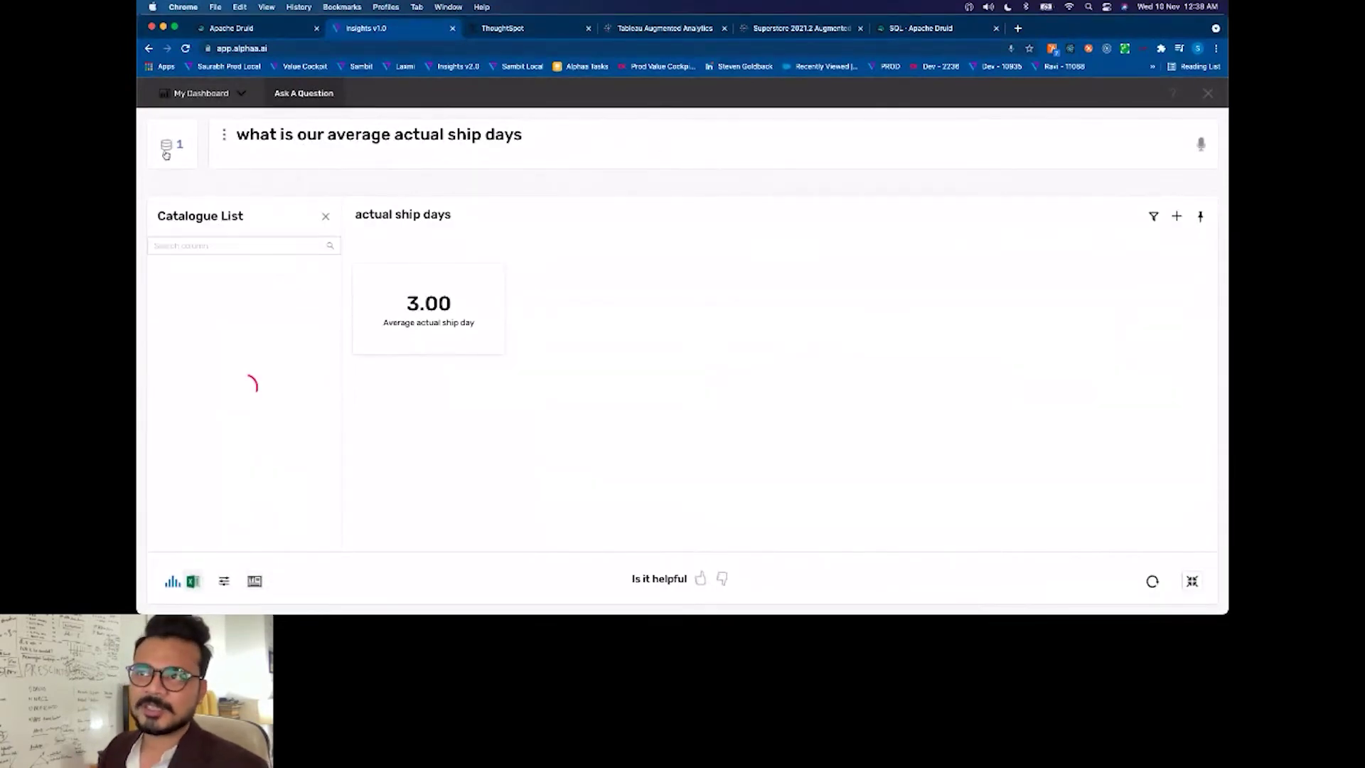
scroll(289, 453, down, 1)
scroll(288, 453, down, 3)
scroll(268, 356, down, 3)
scroll(268, 409, up, 5)
scroll(267, 415, down, 5)
scroll(266, 415, up, 6)
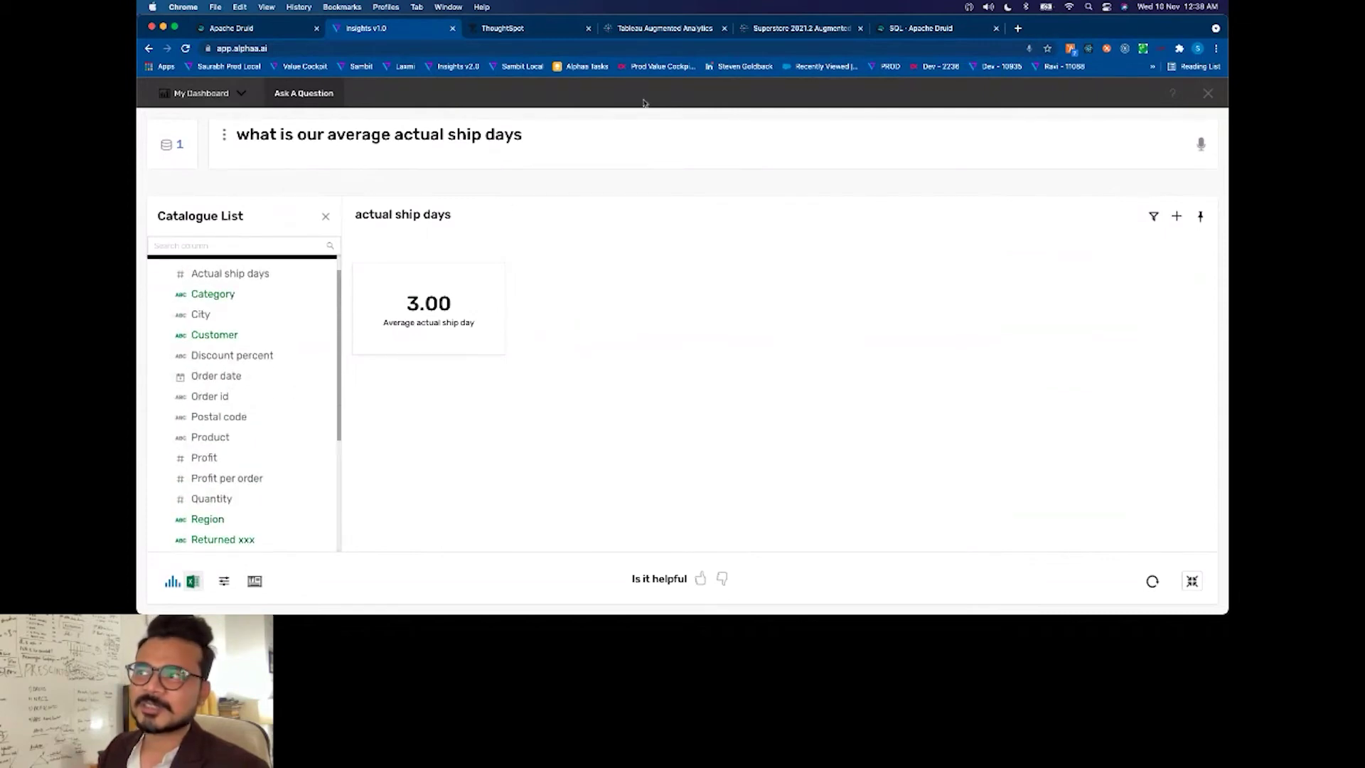
Step: Extend the question with "across region", pin the resulting chart to My Dashboard and return to the dashboard
text(acr)
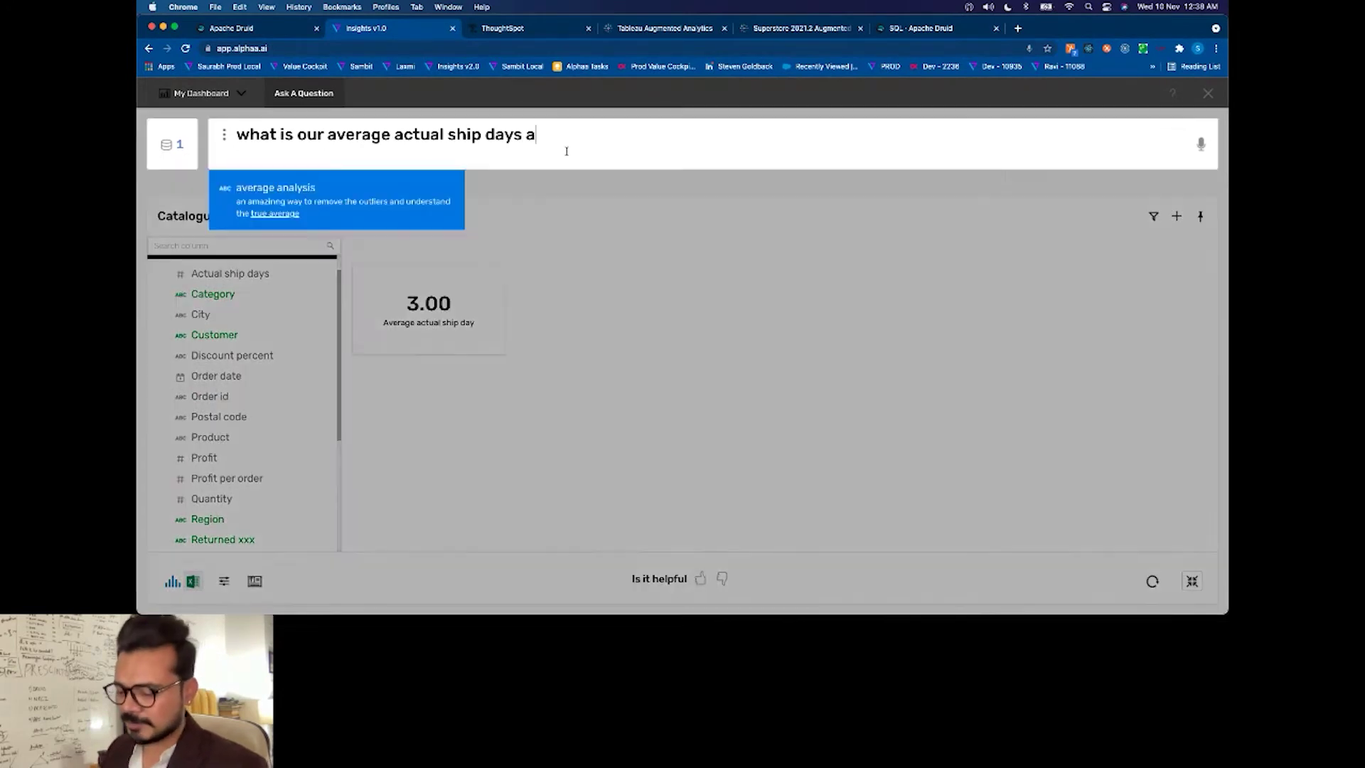
text(oss region)
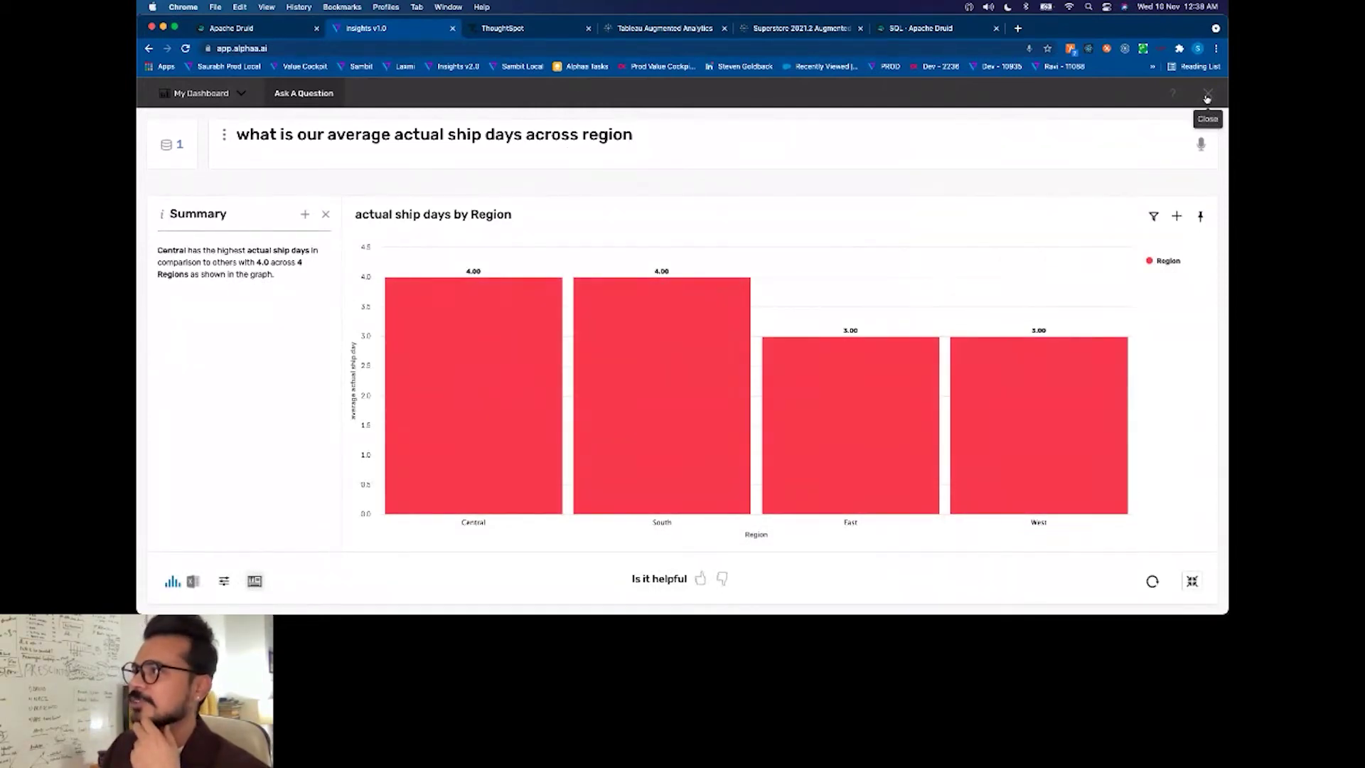
click(1201, 216)
click(191, 96)
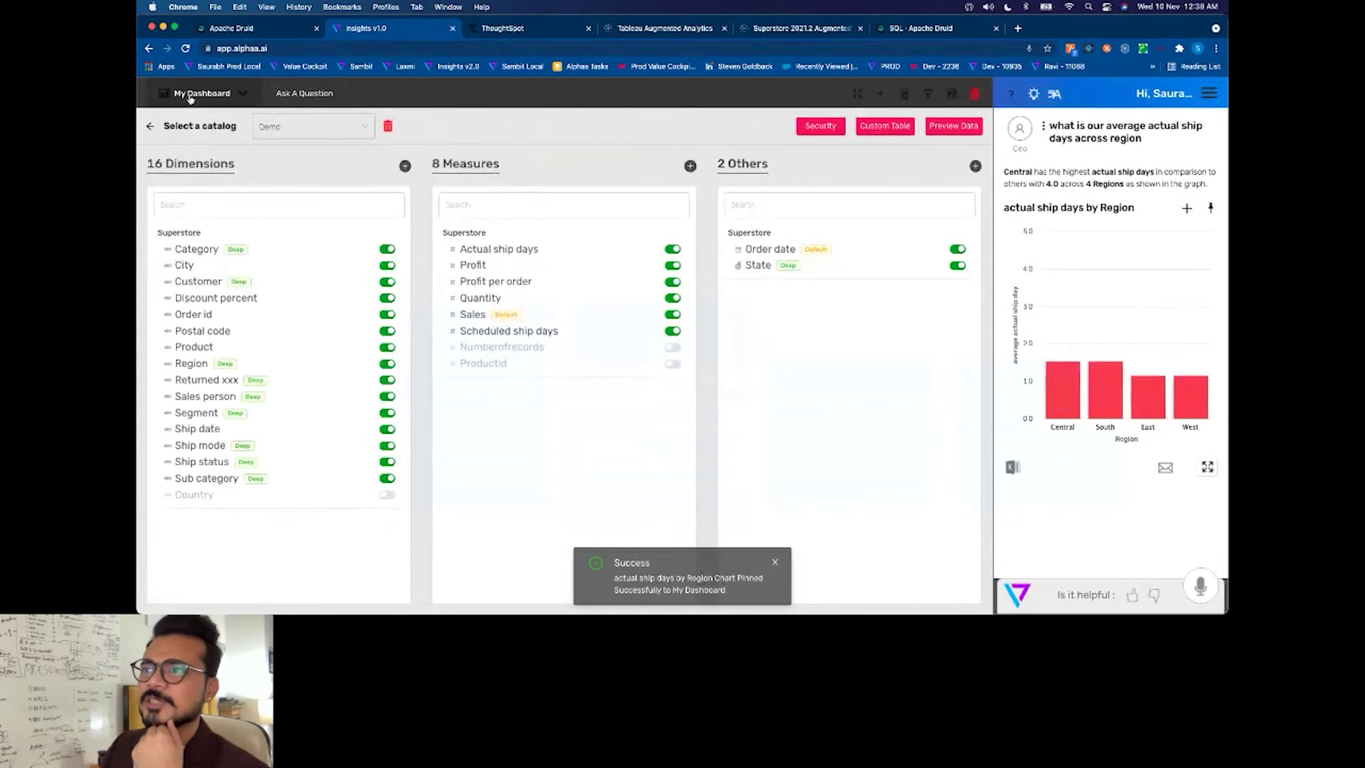
click(149, 128)
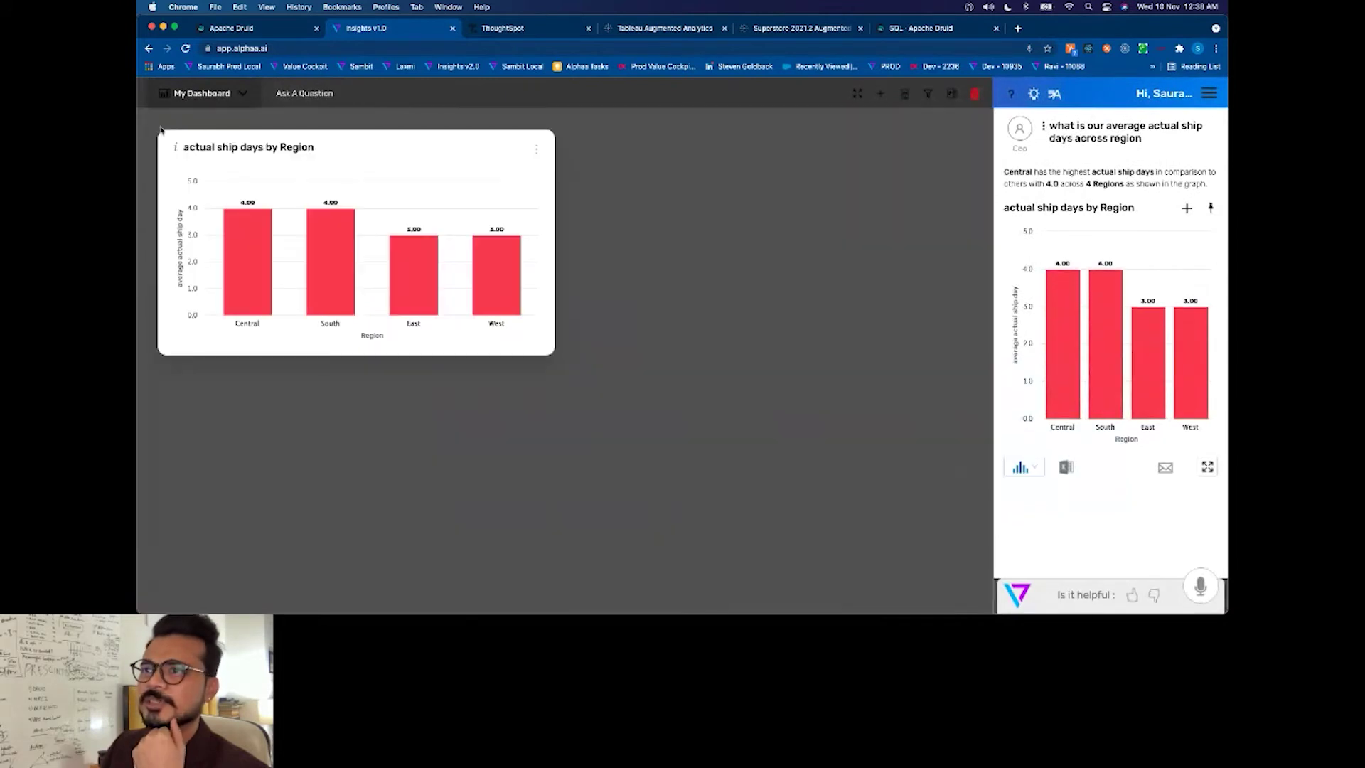
Step: Enlarge the region answer and change the question to "what is our average actual ship days across states"
click(1209, 470)
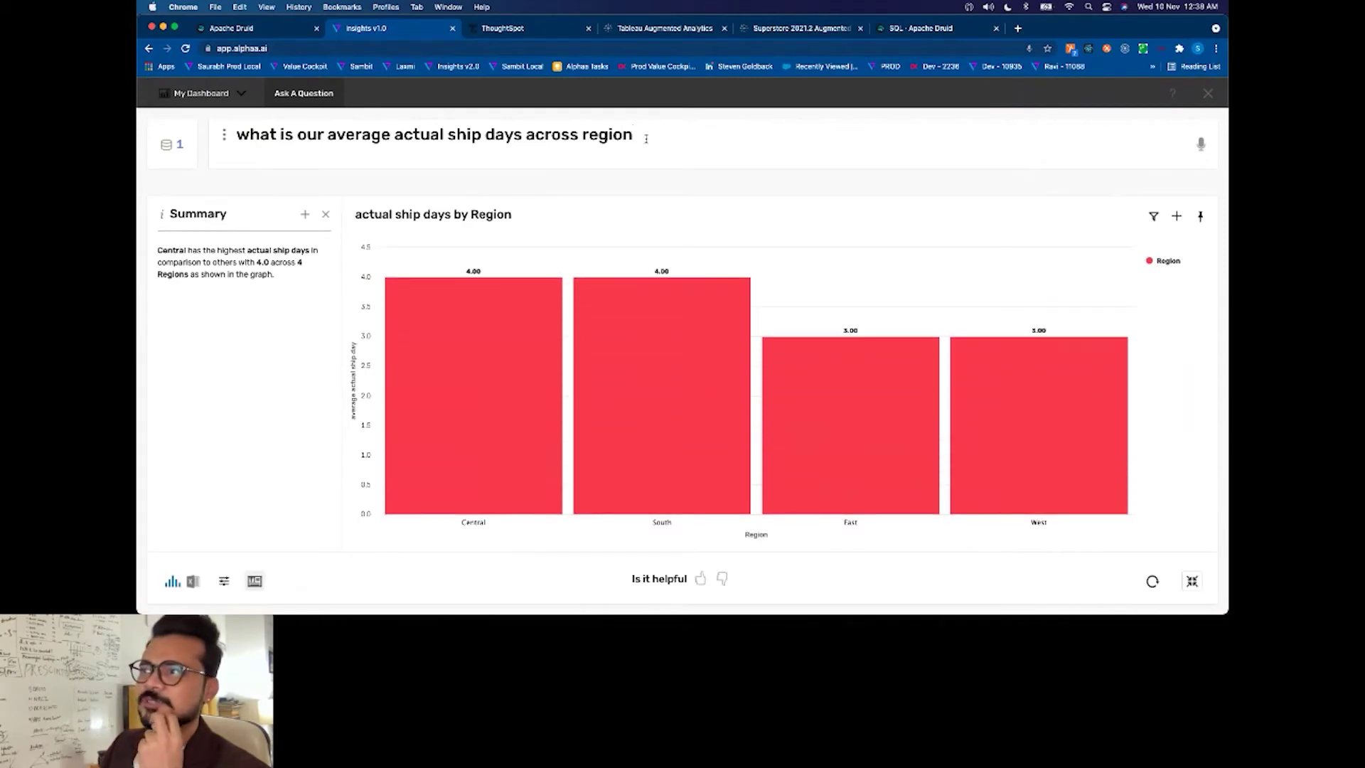
double_click(603, 136)
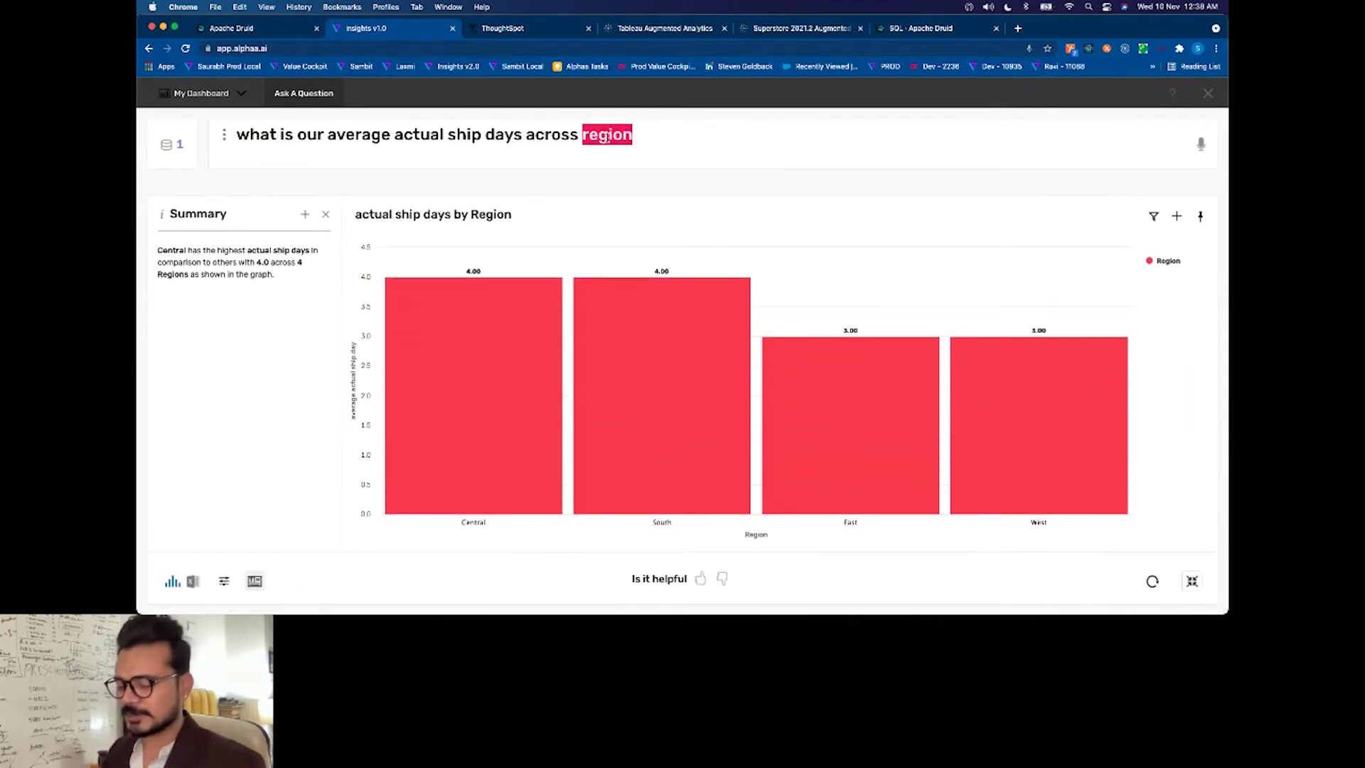
text(states)
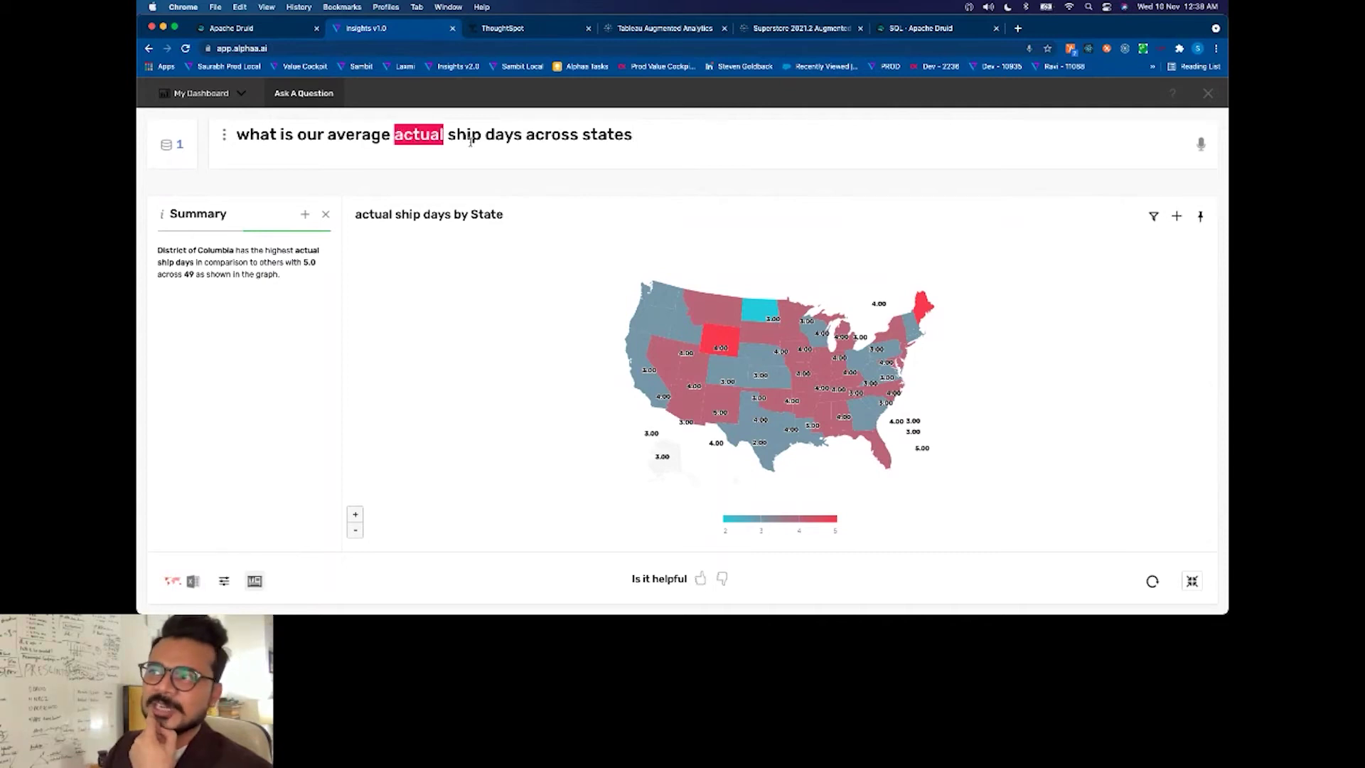
Step: Inspect the SQL query behind the states answer, then pin the actual ship days by State map to My Dashboard
click(225, 135)
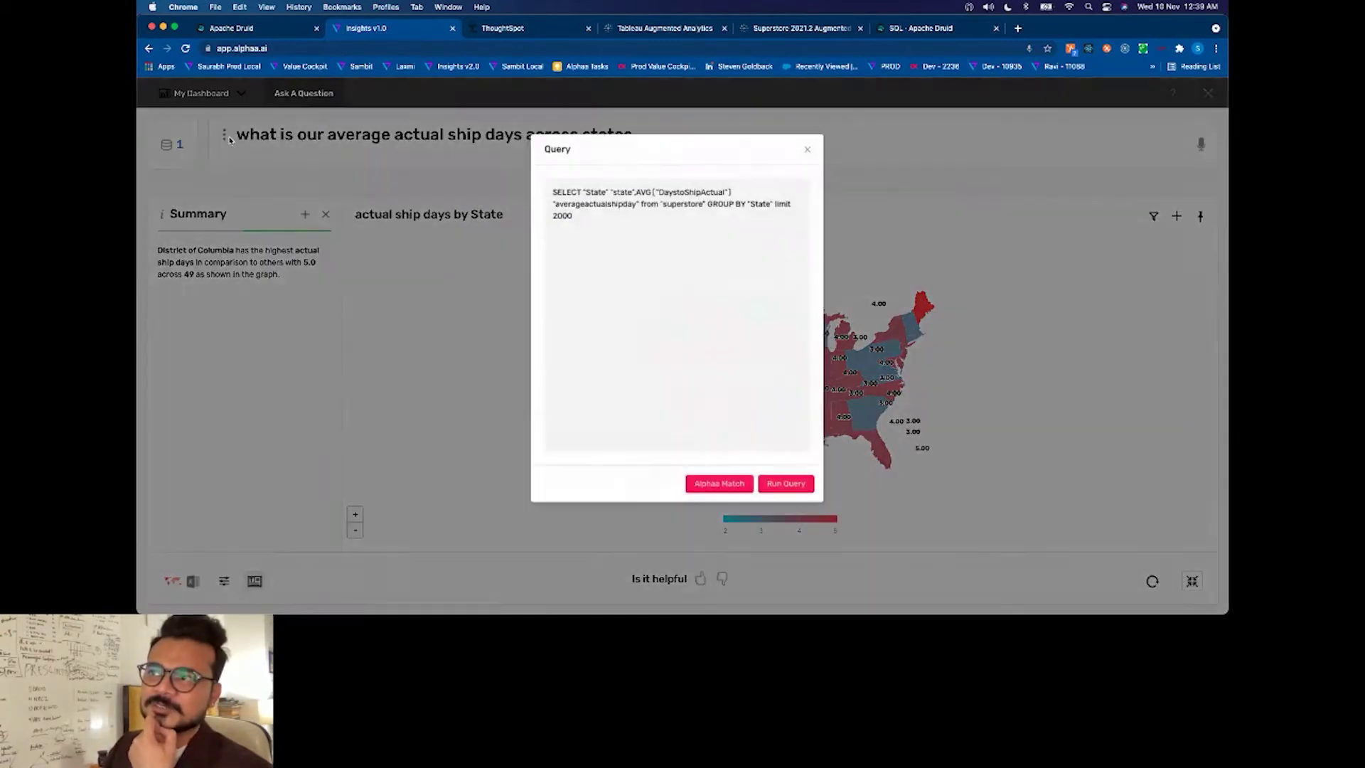
click(814, 149)
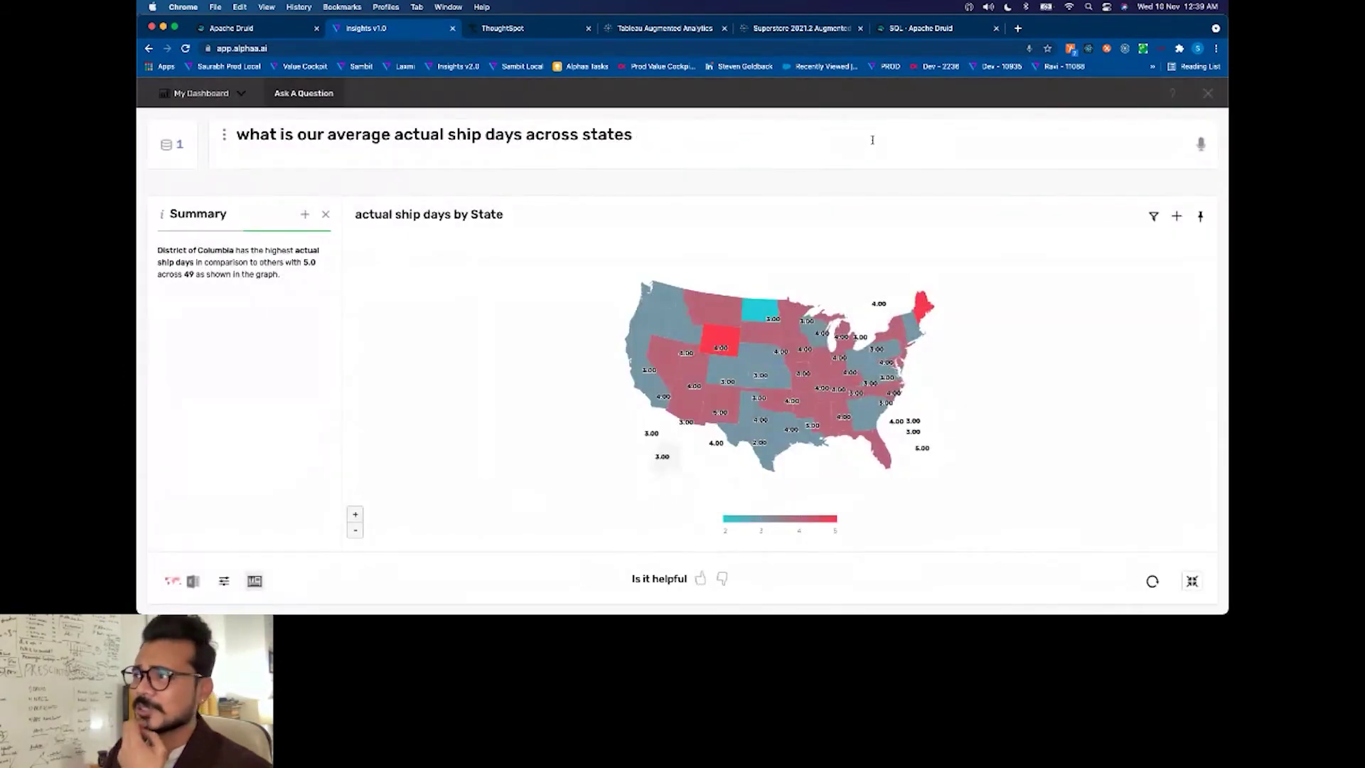
click(186, 90)
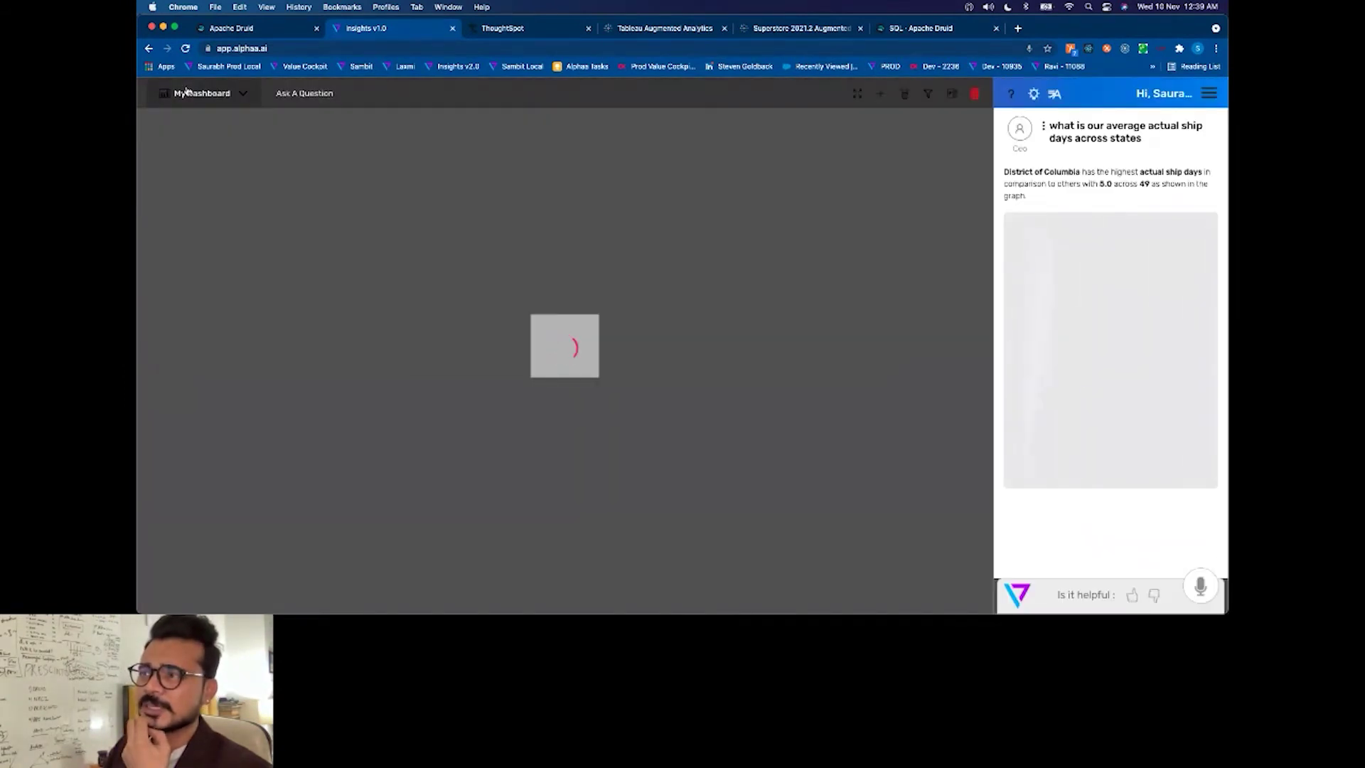
click(1212, 221)
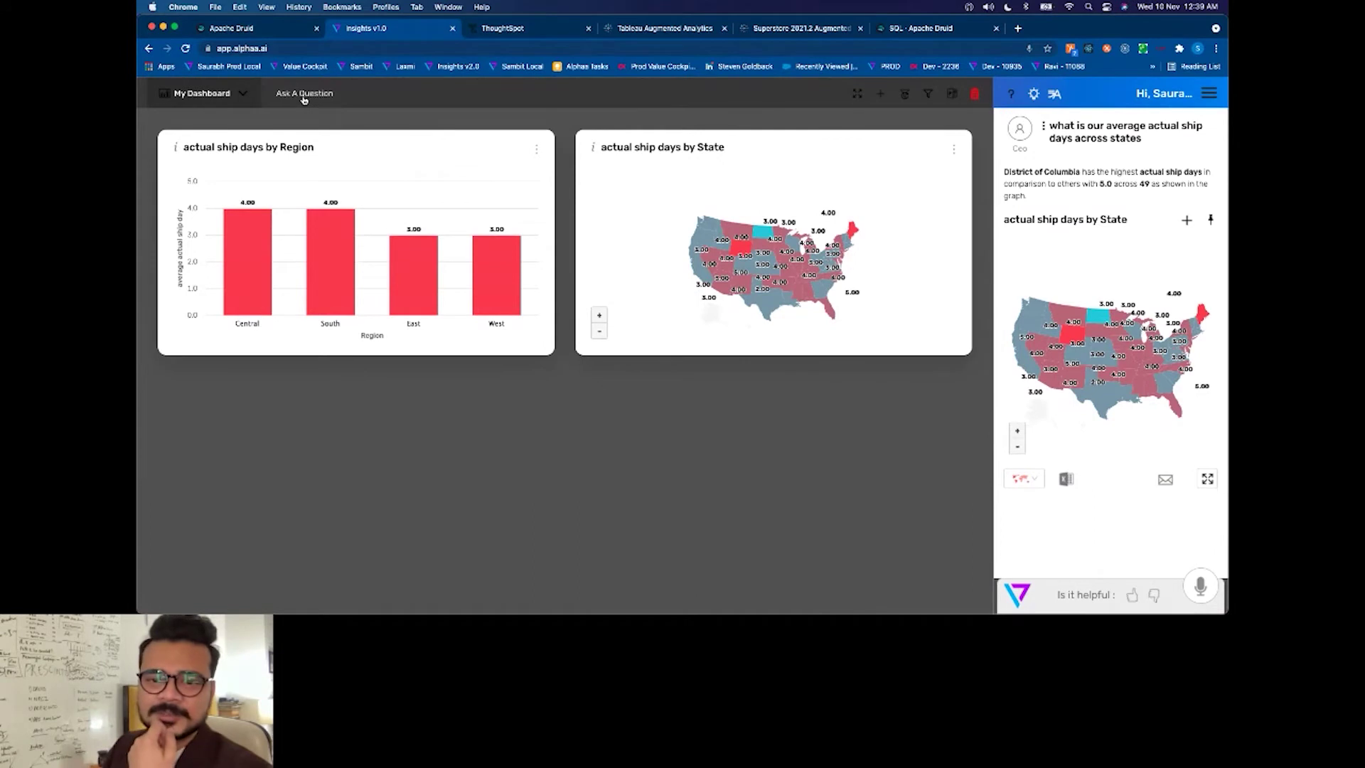
Step: Reopen the full question view and ask for the average actual ship days across region again
click(303, 95)
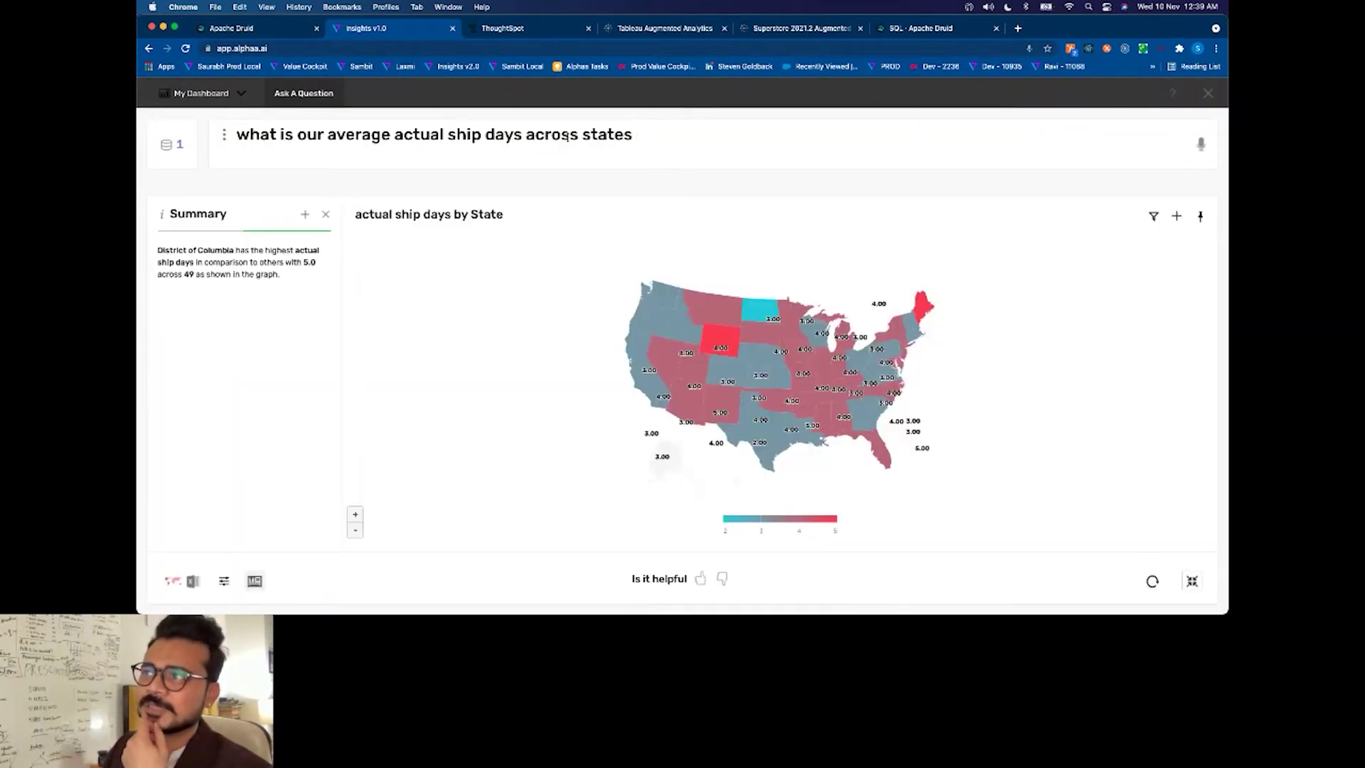
drag(583, 135, 633, 135)
text(region)
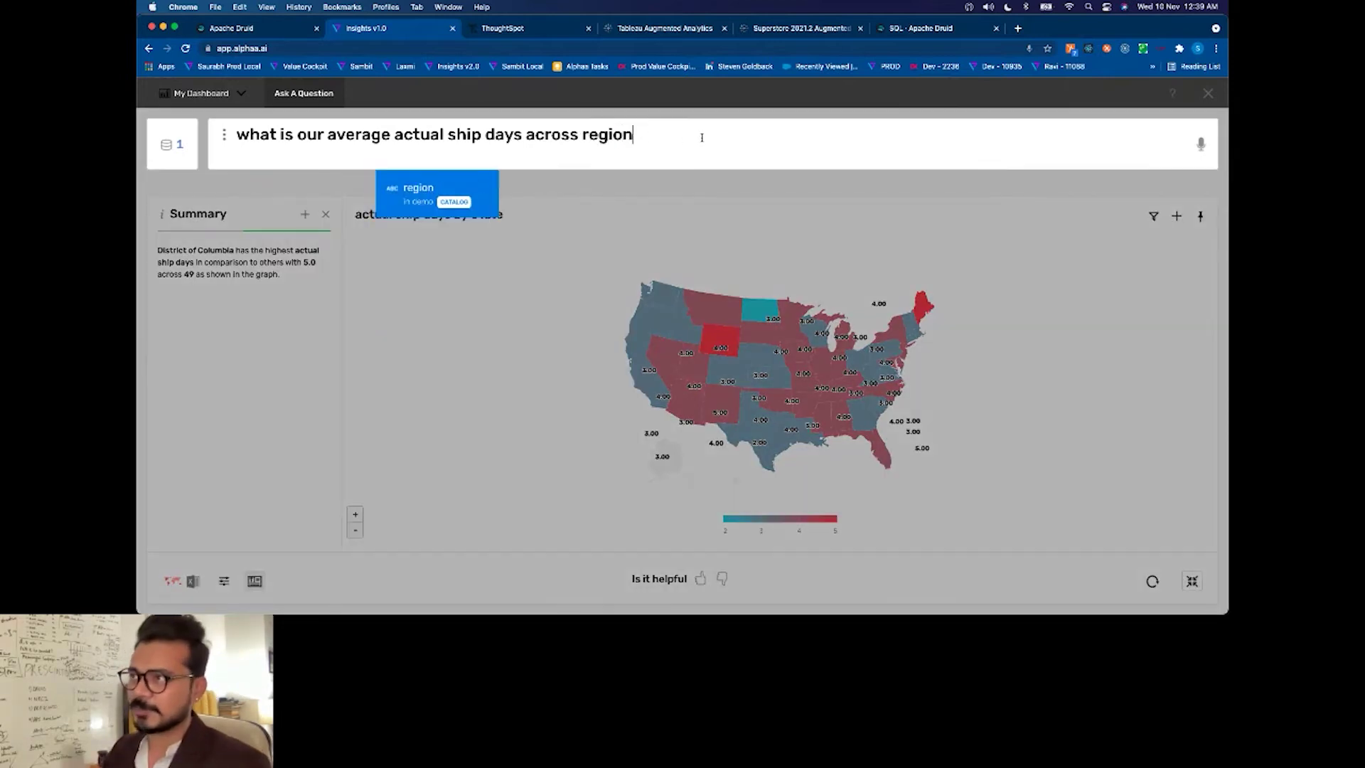
key(Return)
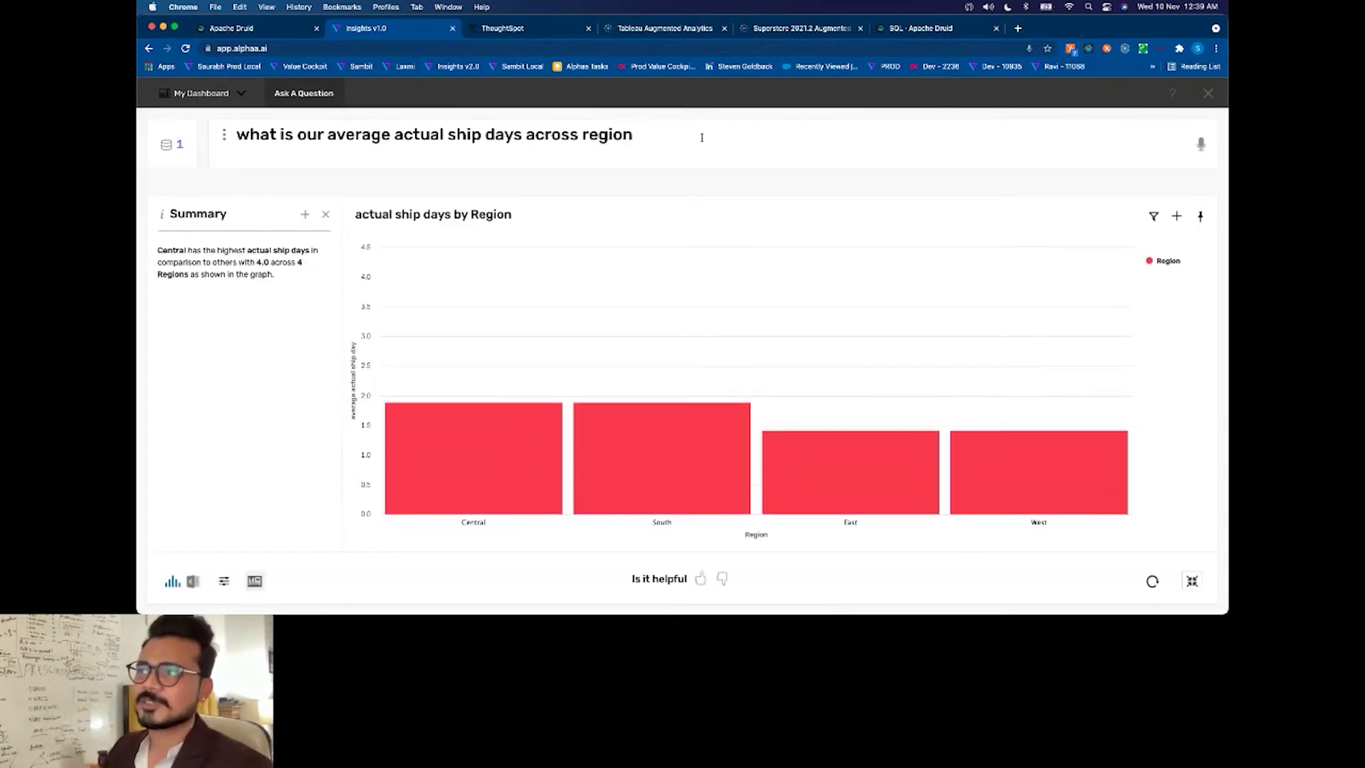
Step: Change the question to "what is our average actual ship days monthly trend" and get its answer
drag(529, 136, 697, 143)
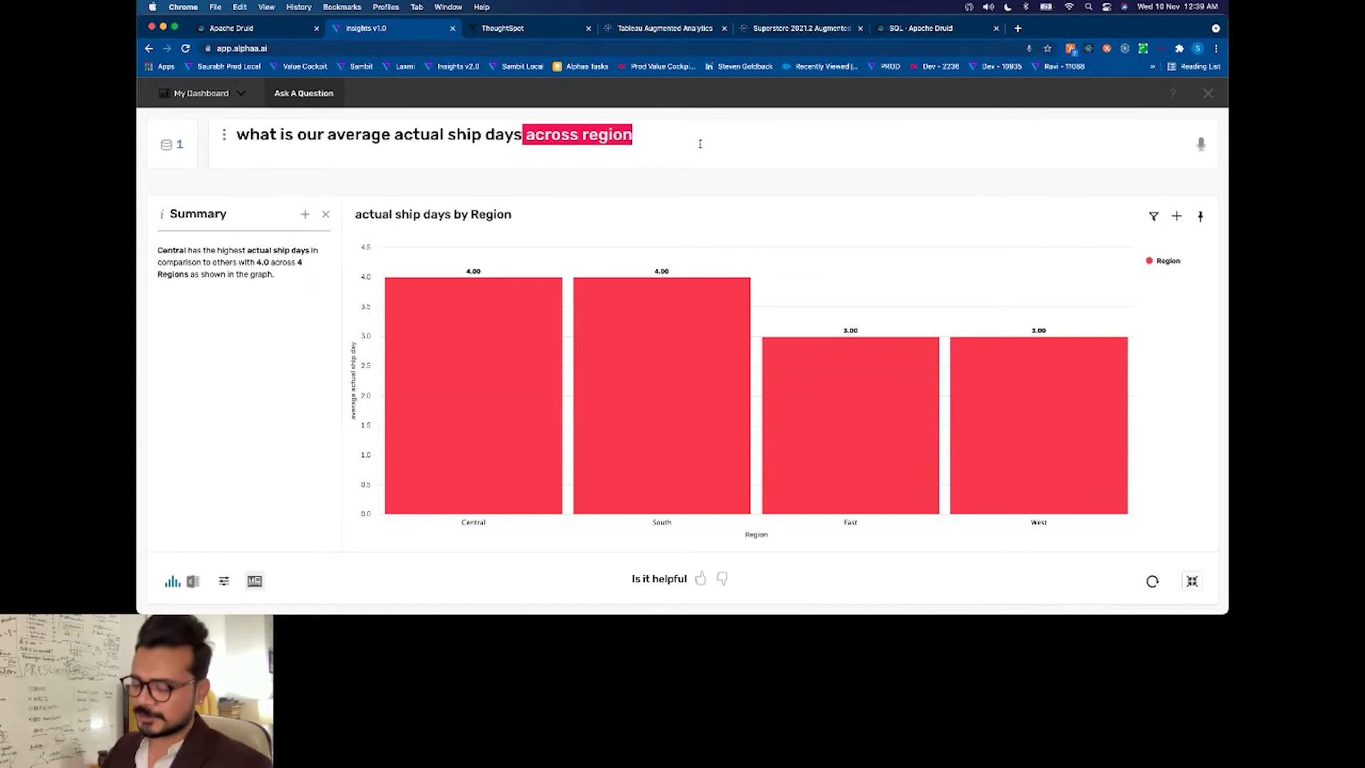
key(BackSpace)
text(monthly trend)
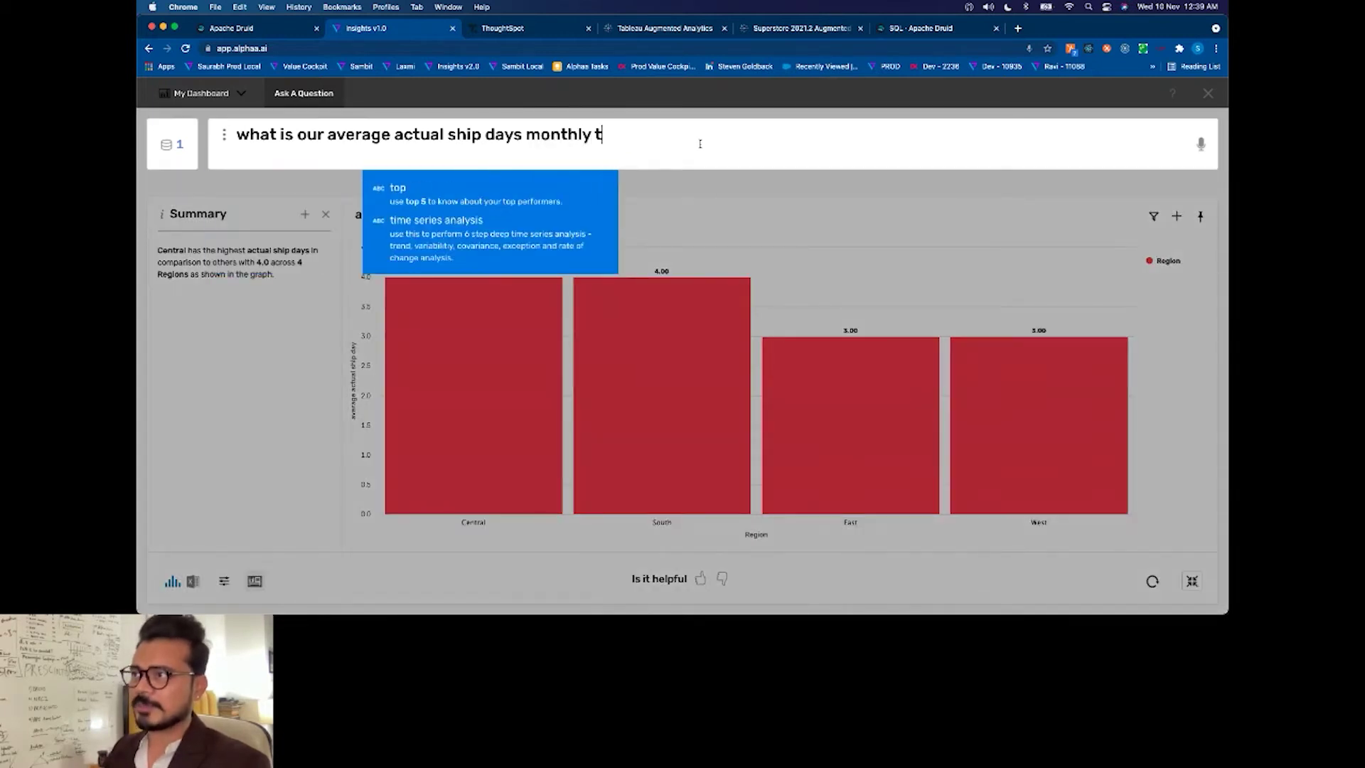
key(Return)
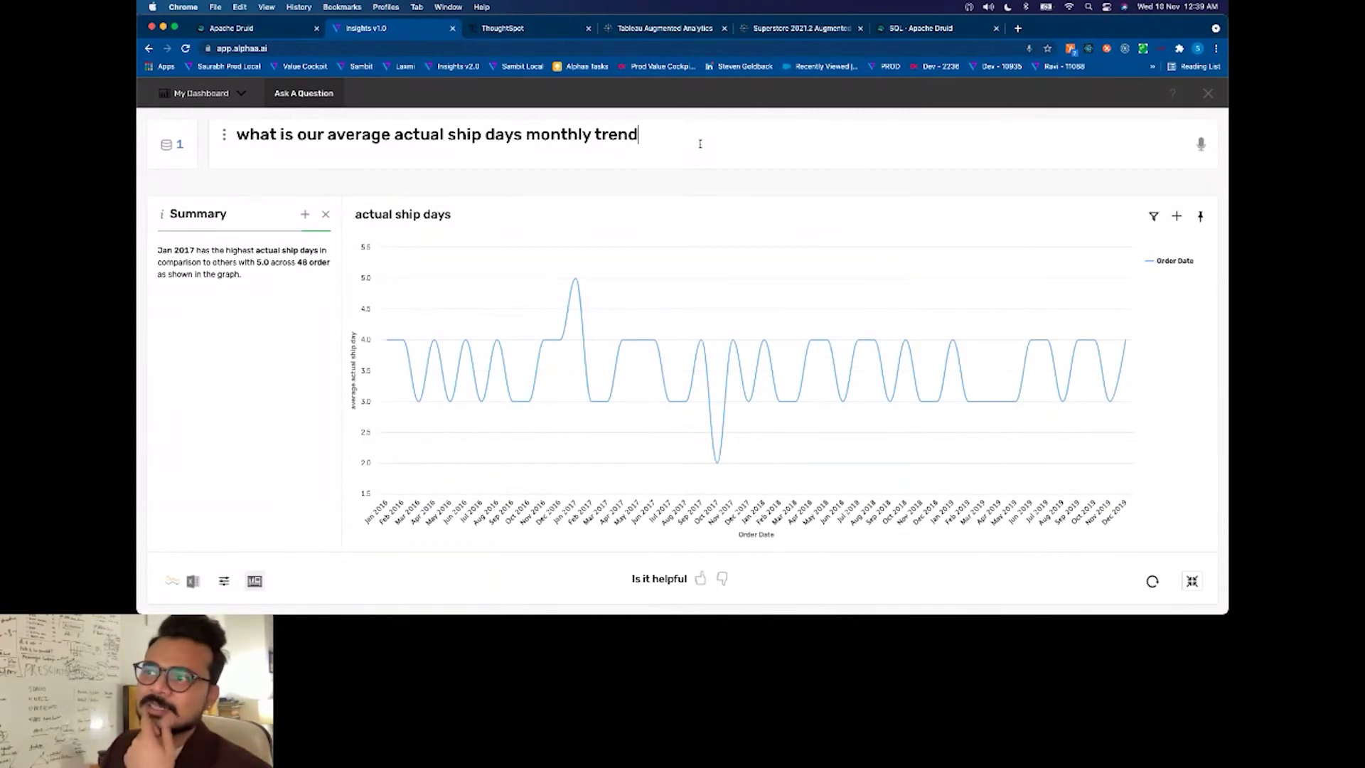
Step: Open the SQL query generated for the monthly trend and examine its month grouping up close
click(224, 135)
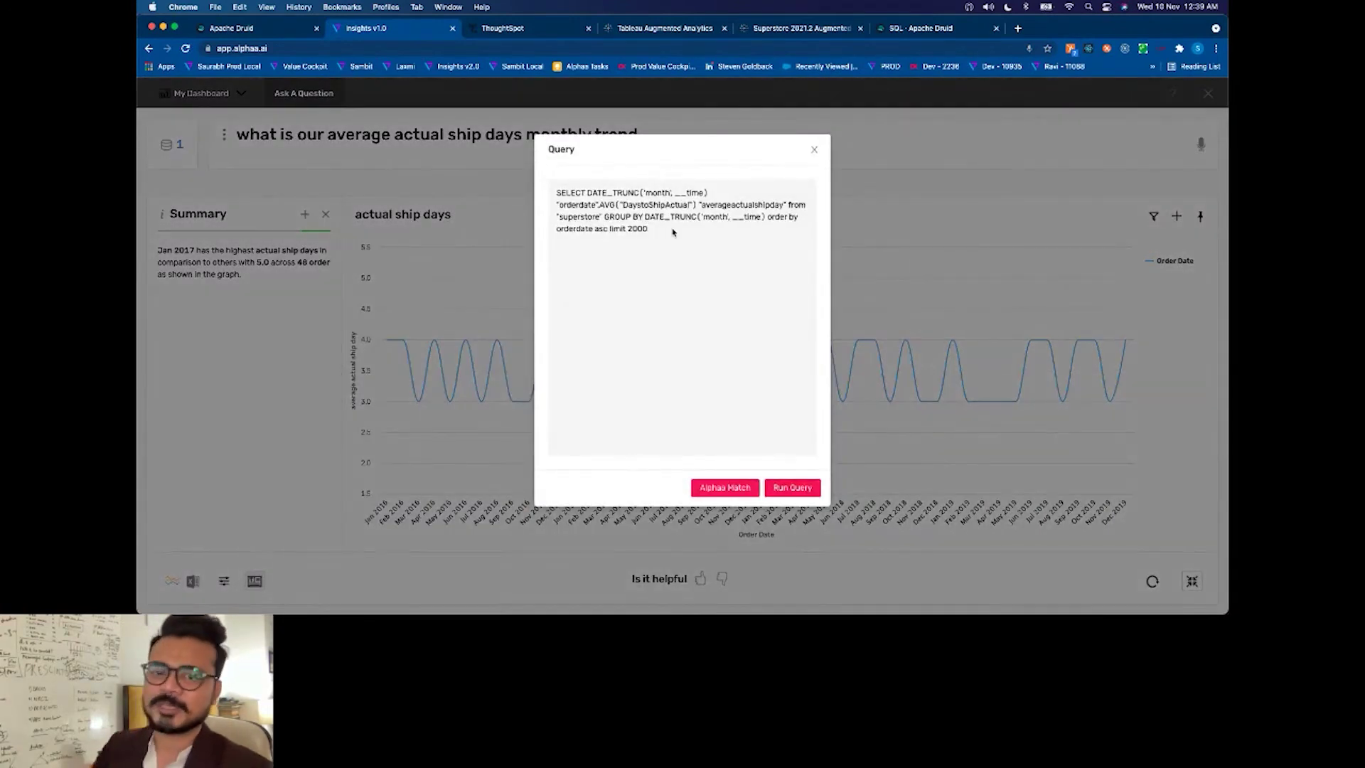
scroll(645, 205, up, 5)
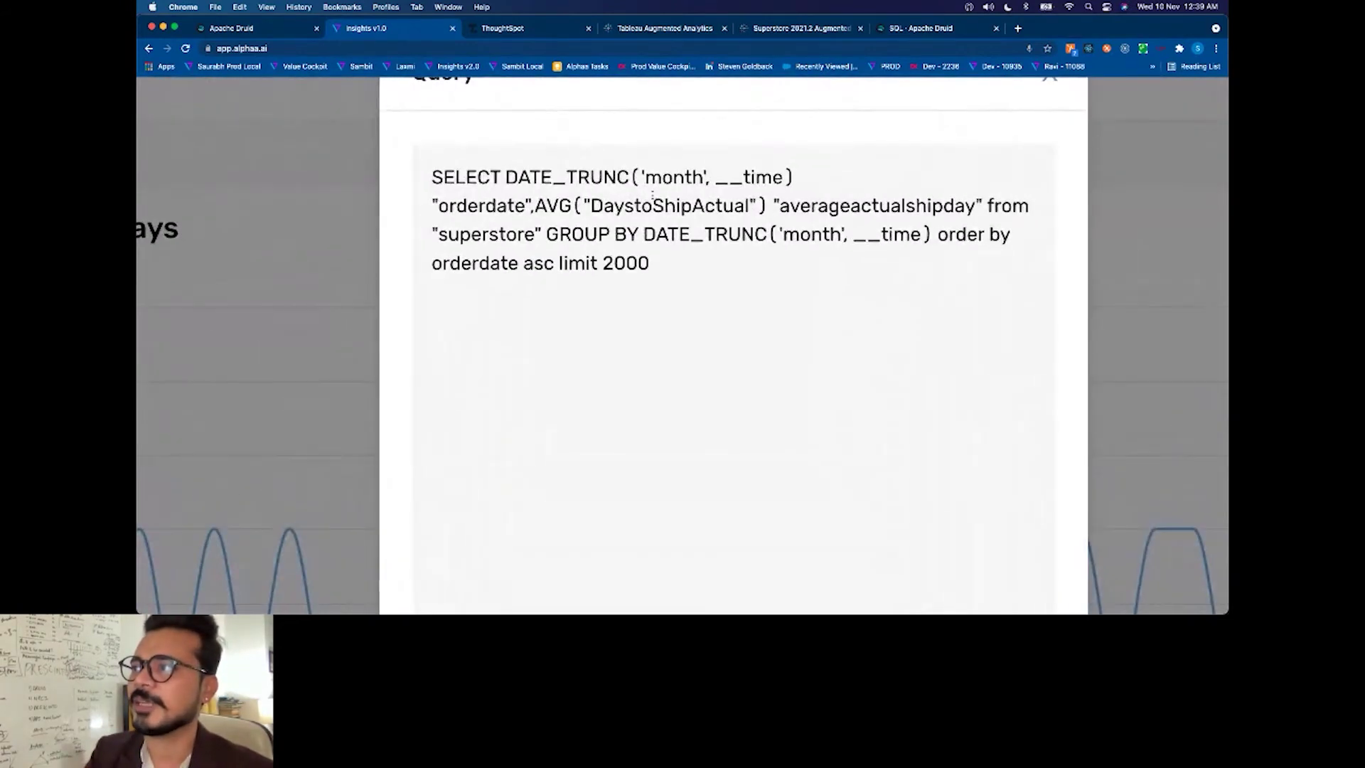
double_click(661, 178)
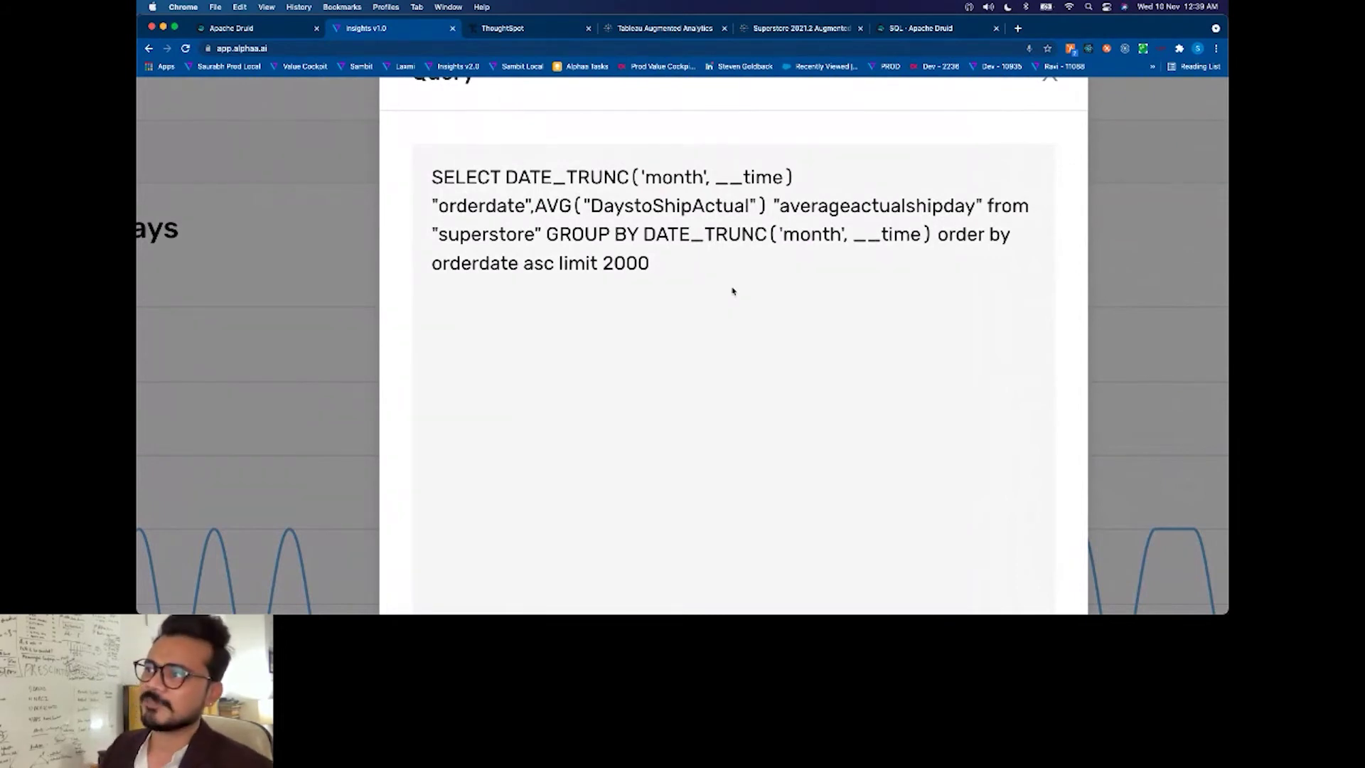
scroll(731, 291, down, 5)
Step: Copy the entire monthly trend query, switch to the Apache Druid console, replace the existing query with it and run it
key(super+a)
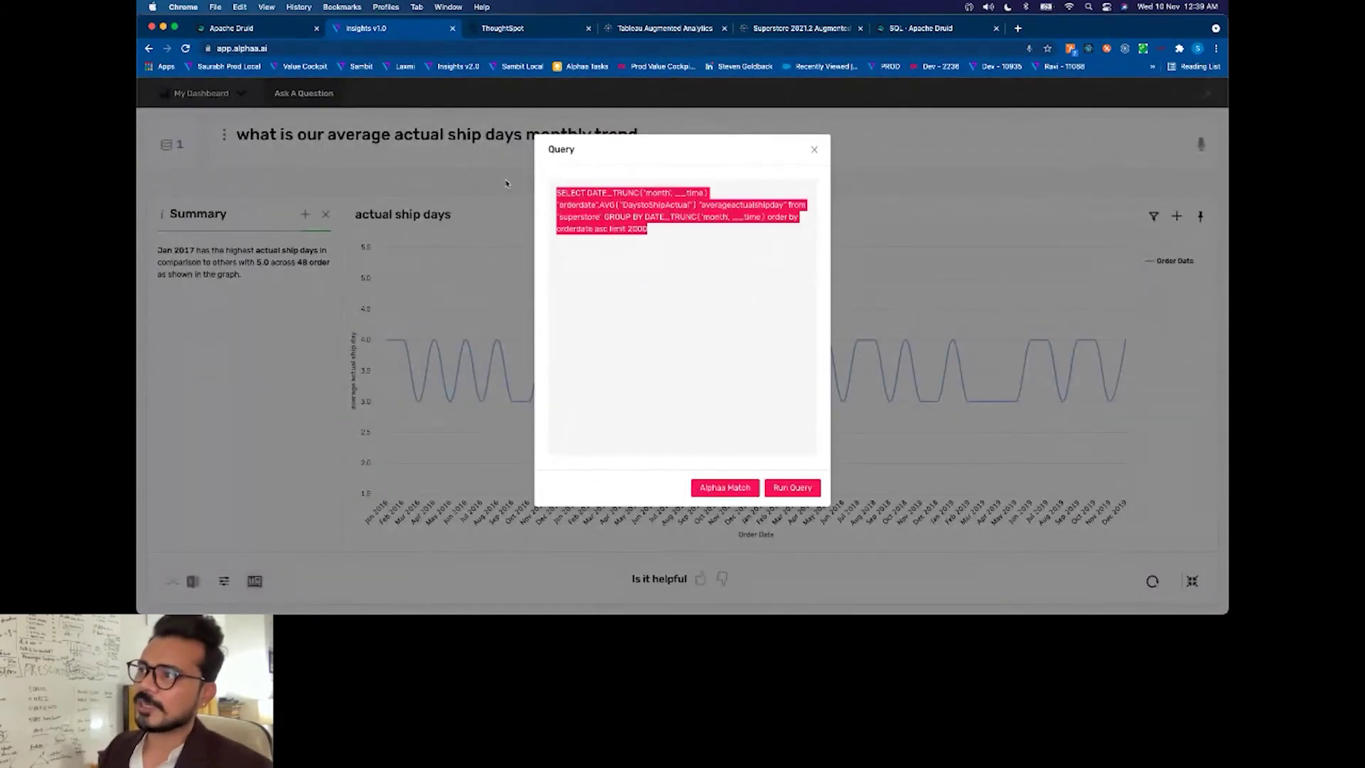
click(226, 26)
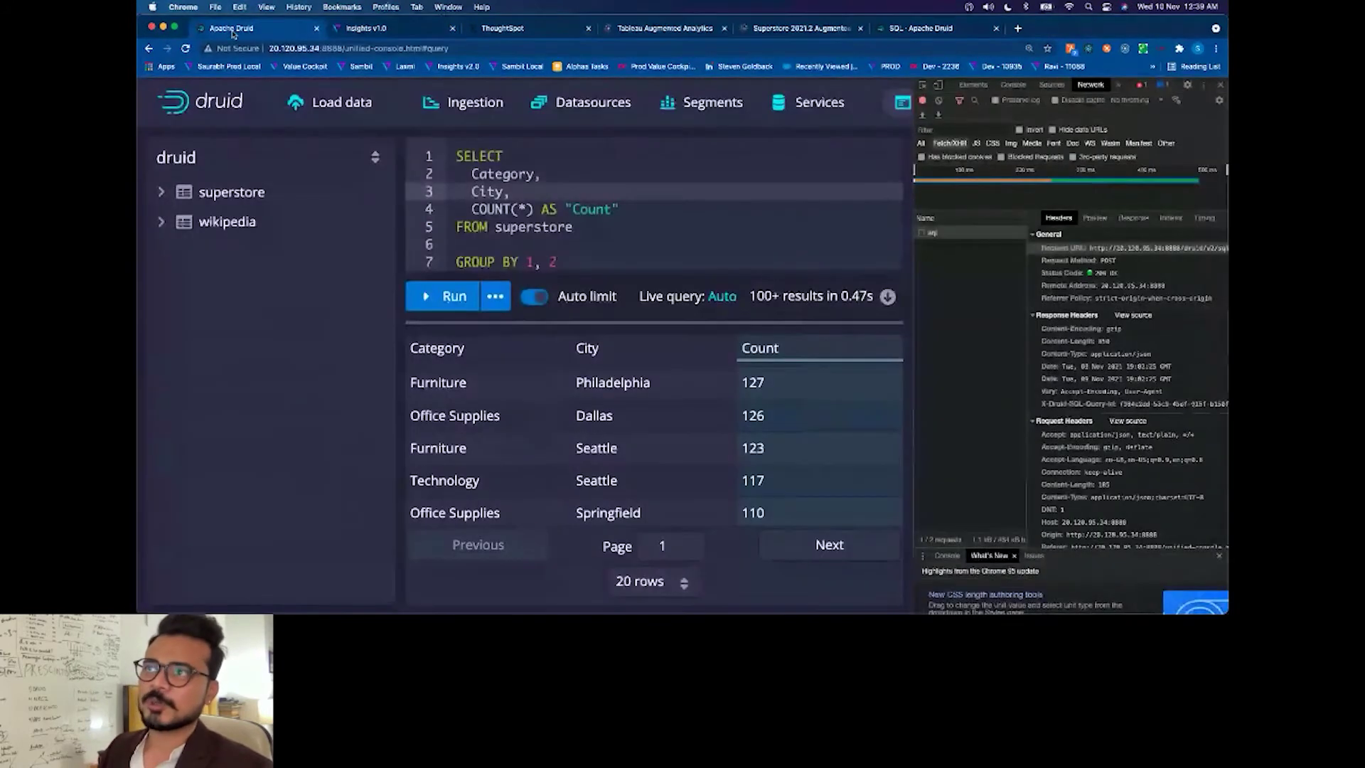
click(594, 222)
key(super+a)
key(super+v)
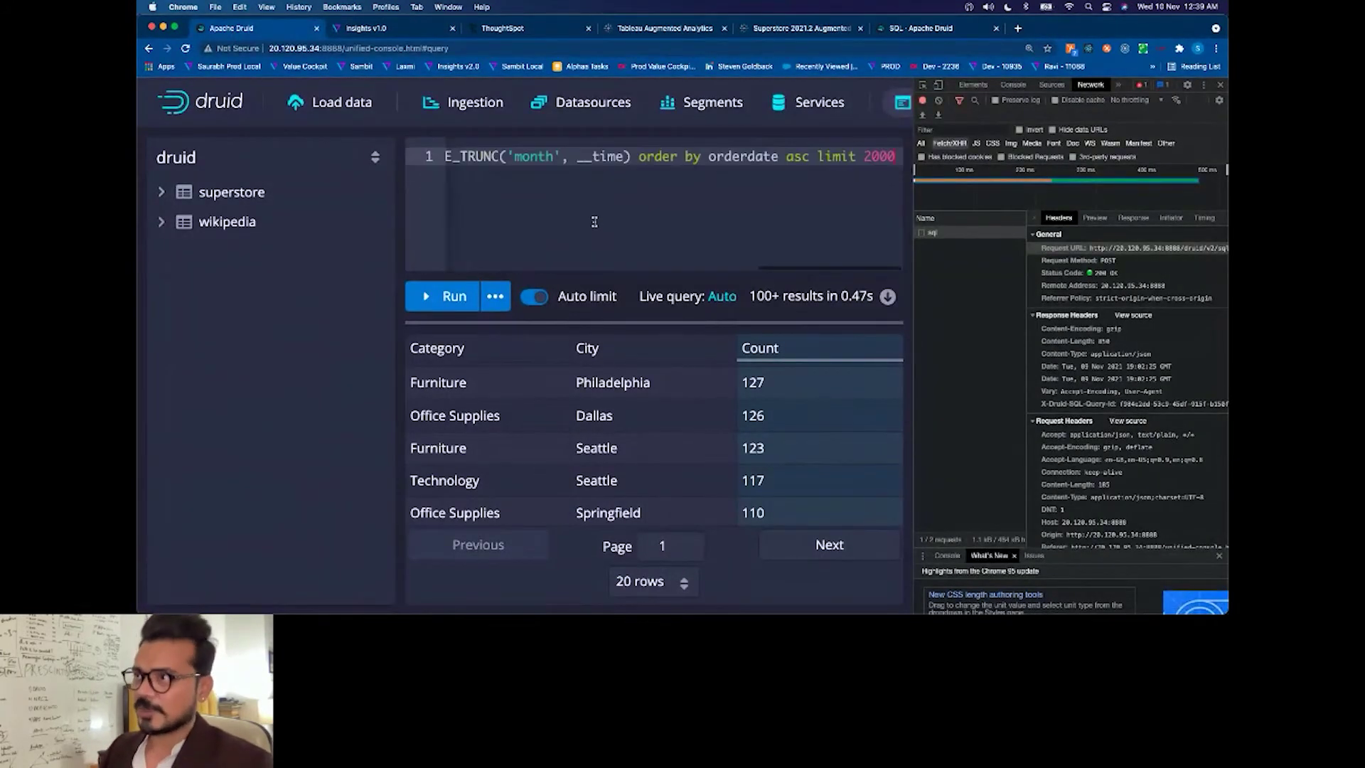
click(452, 295)
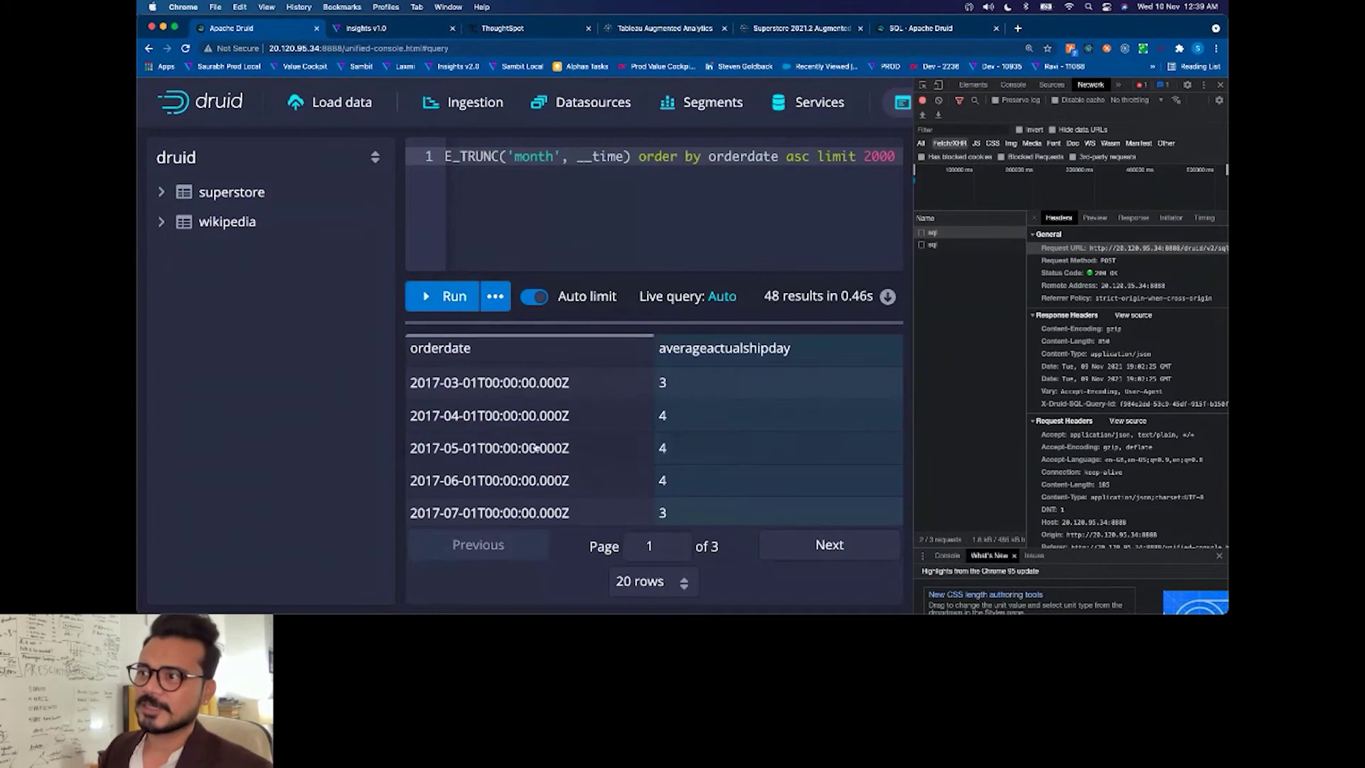
Step: Review the monthly trend results, switch back to Insights v1.0 and execute the same generated query in its data preview
scroll(601, 471, down, 1)
scroll(601, 469, up, 5)
scroll(601, 469, down, 5)
click(378, 30)
click(794, 182)
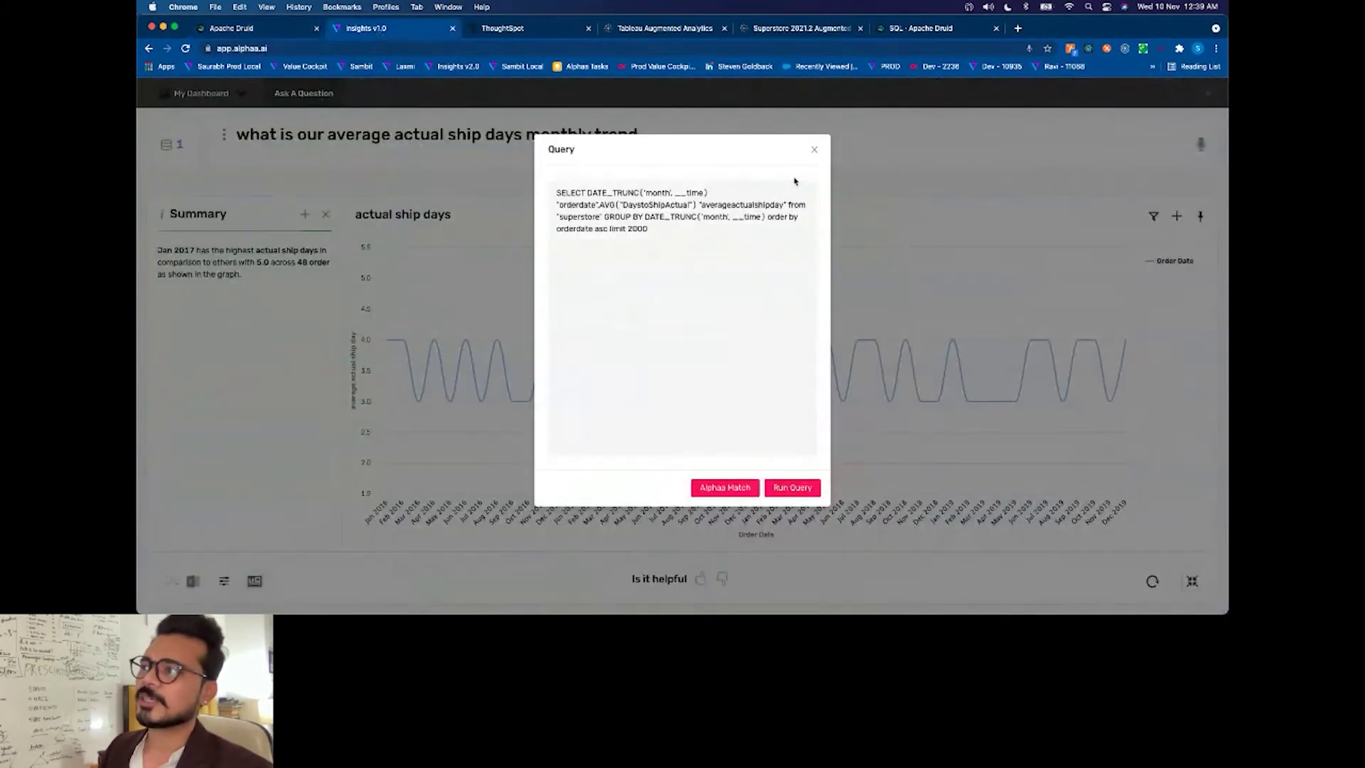
click(789, 487)
click(1149, 241)
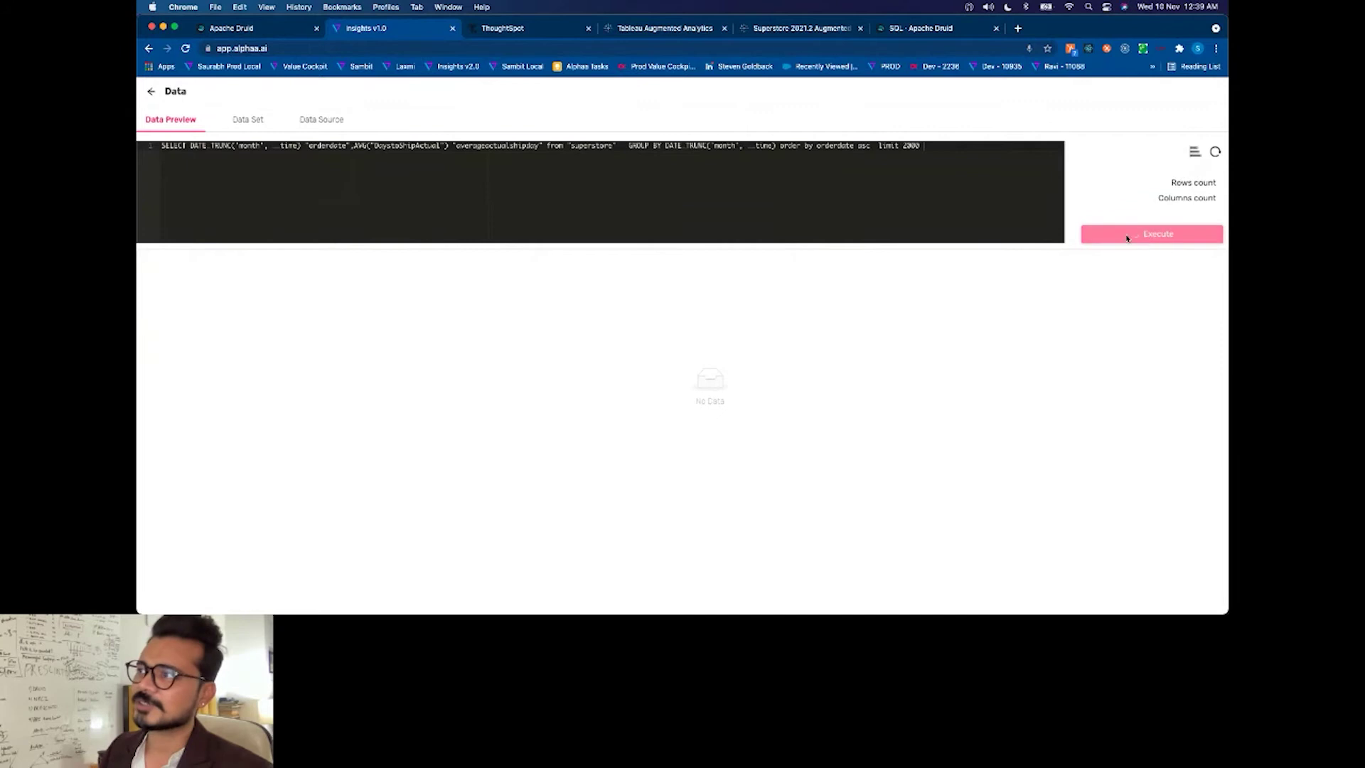
scroll(420, 398, down, 2)
scroll(410, 413, up, 6)
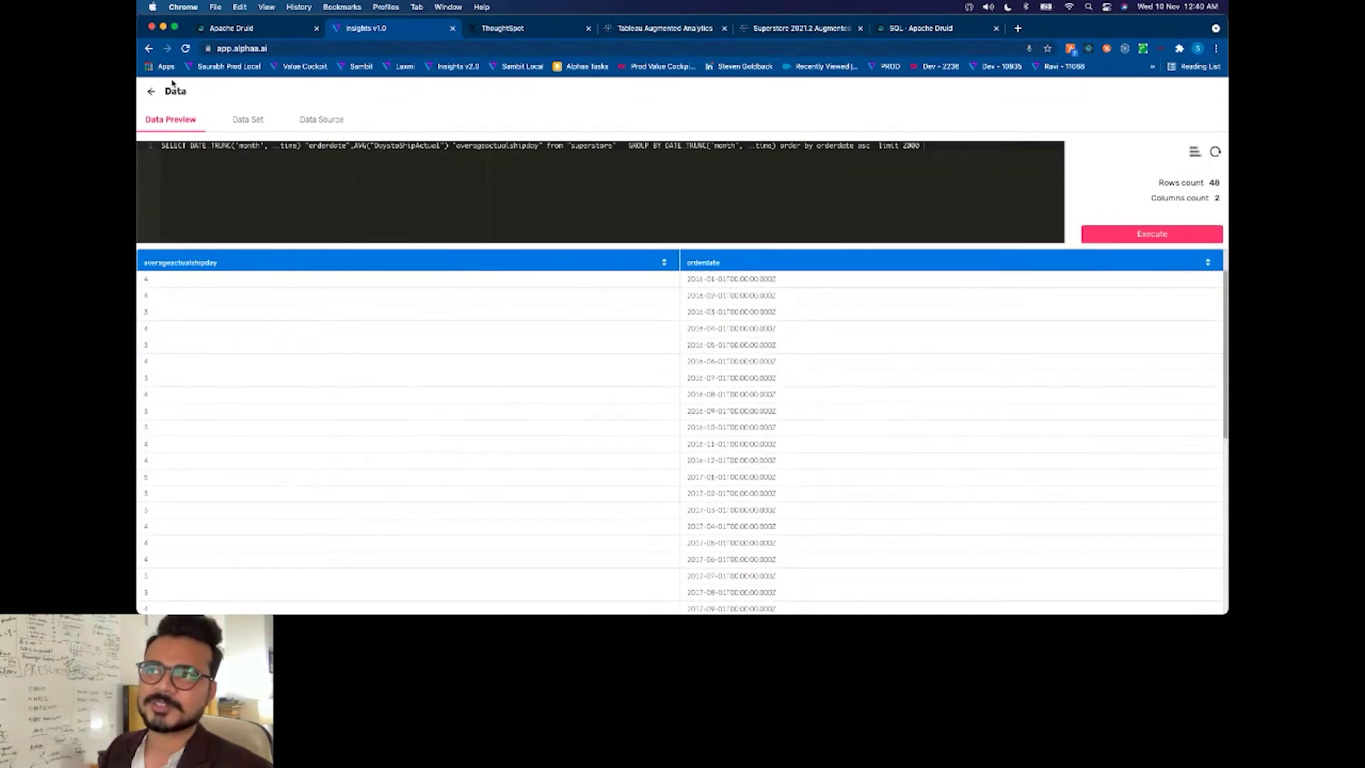
click(151, 91)
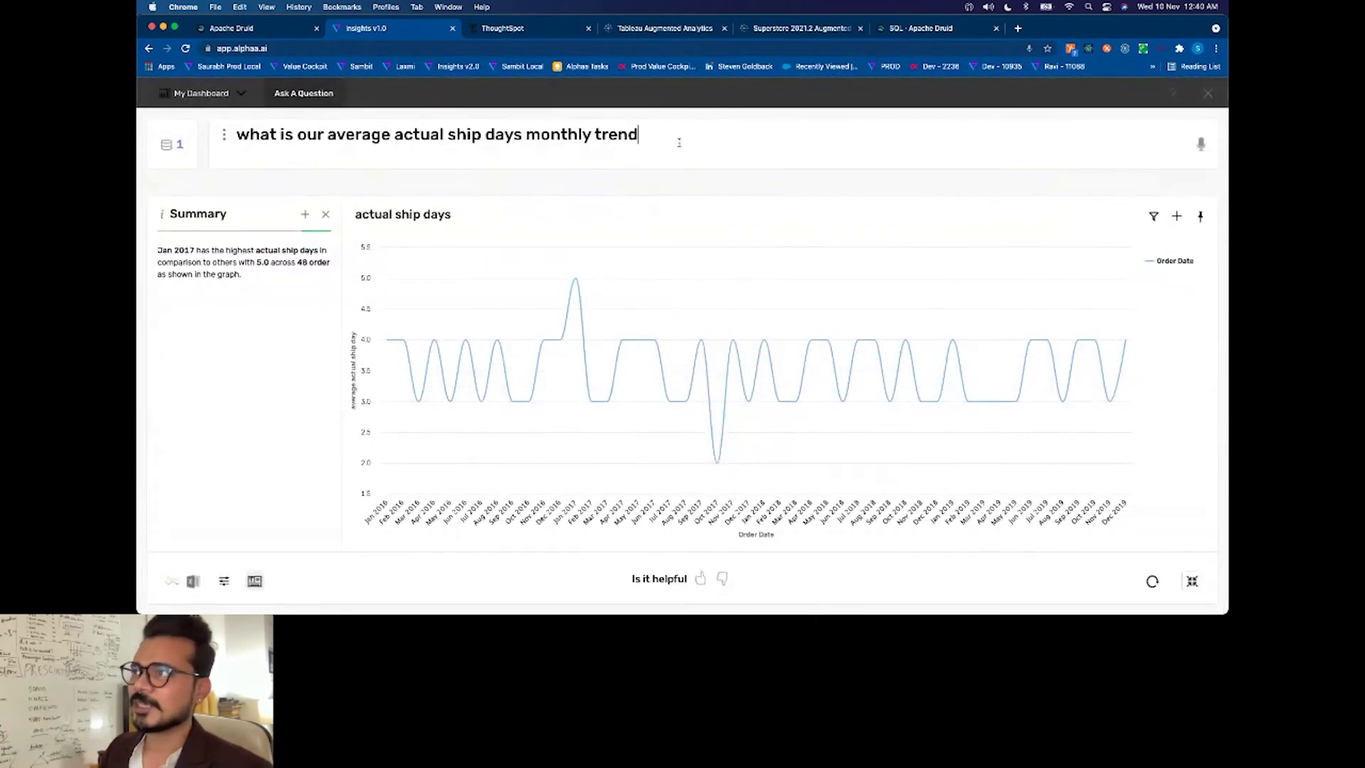
Step: Extend the question to "what is our average actual ship days monthly trend across region" and pin the resulting chart to My Dashboard
text(ac)
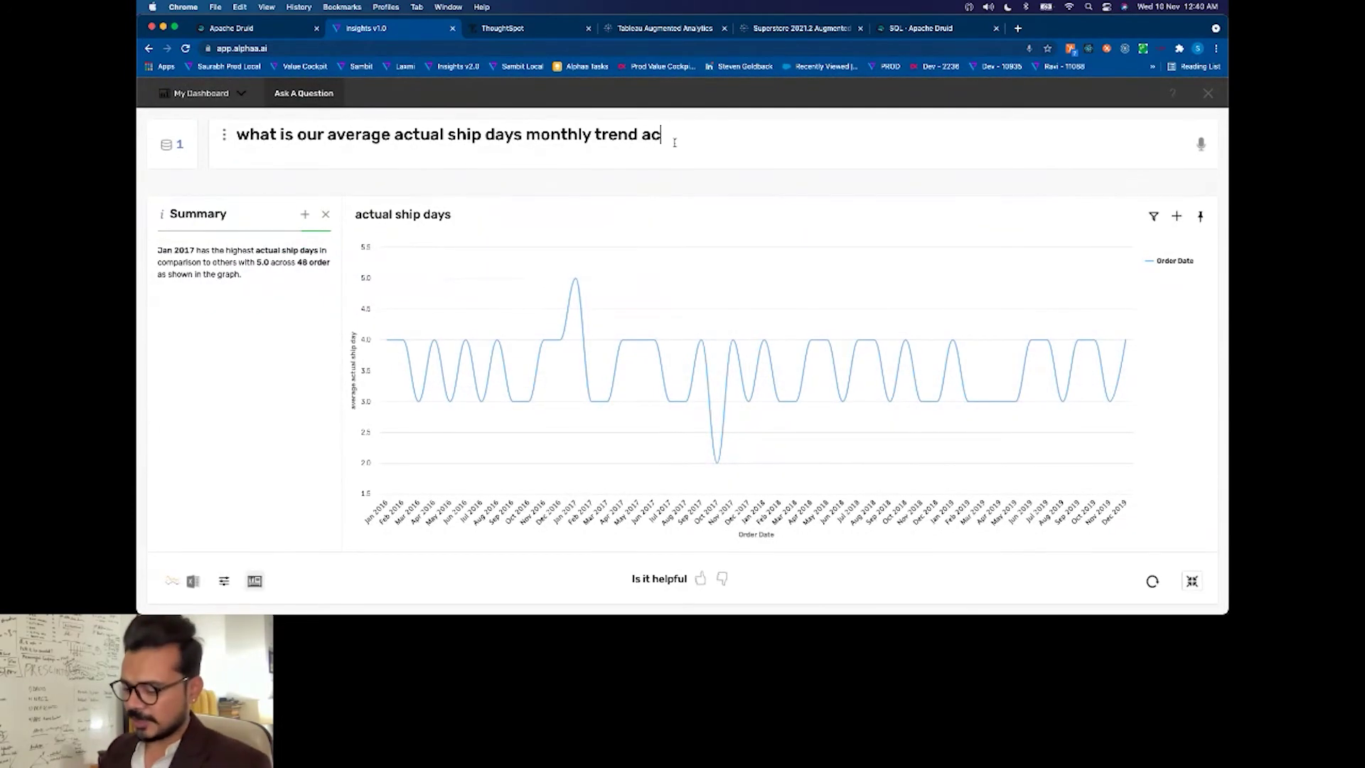
text(ross region)
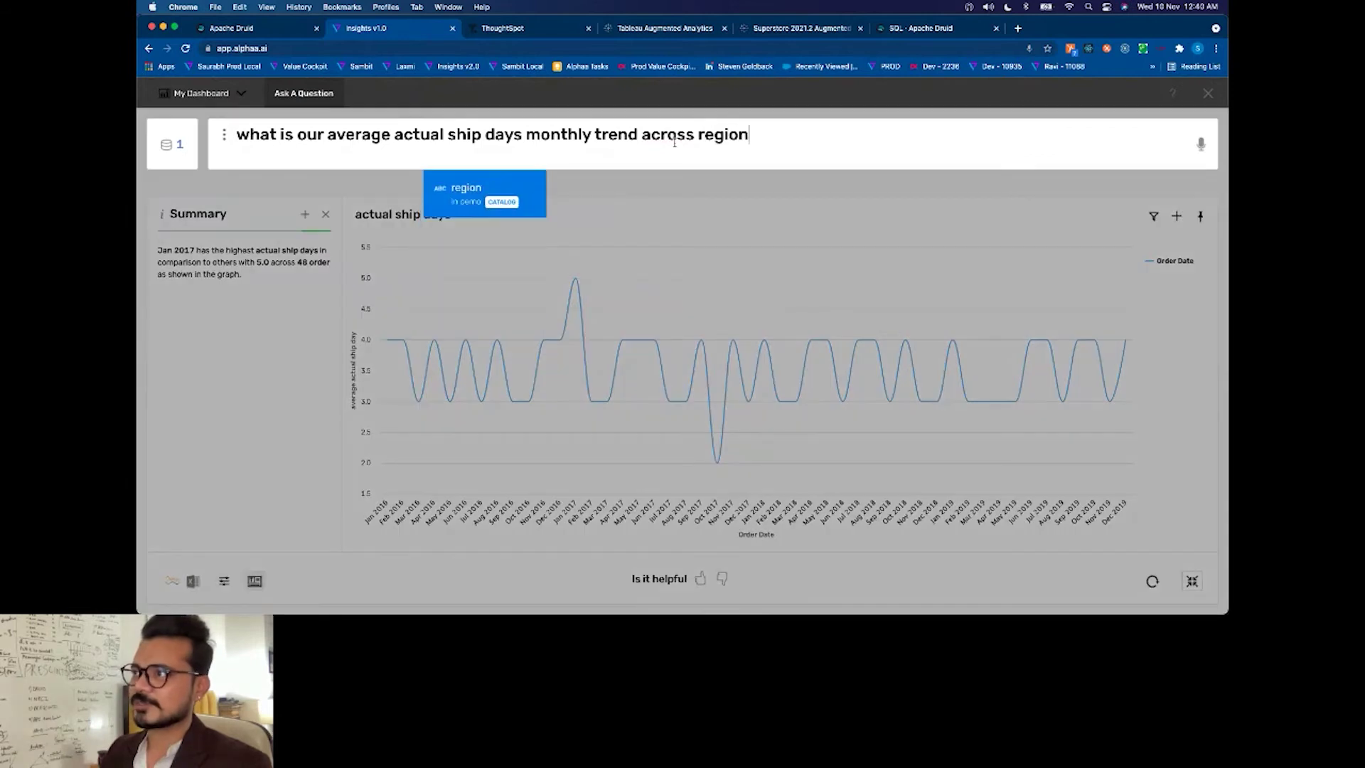
key(Return)
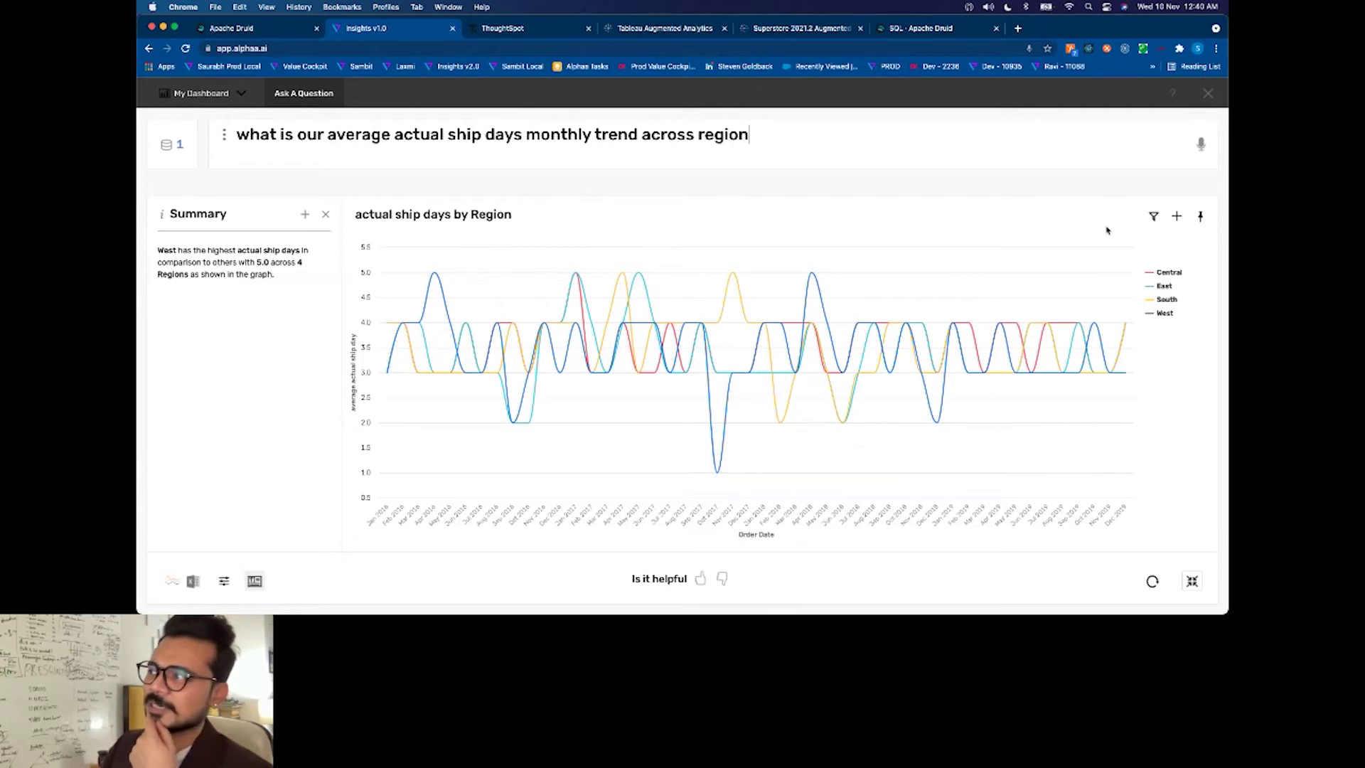
click(1200, 216)
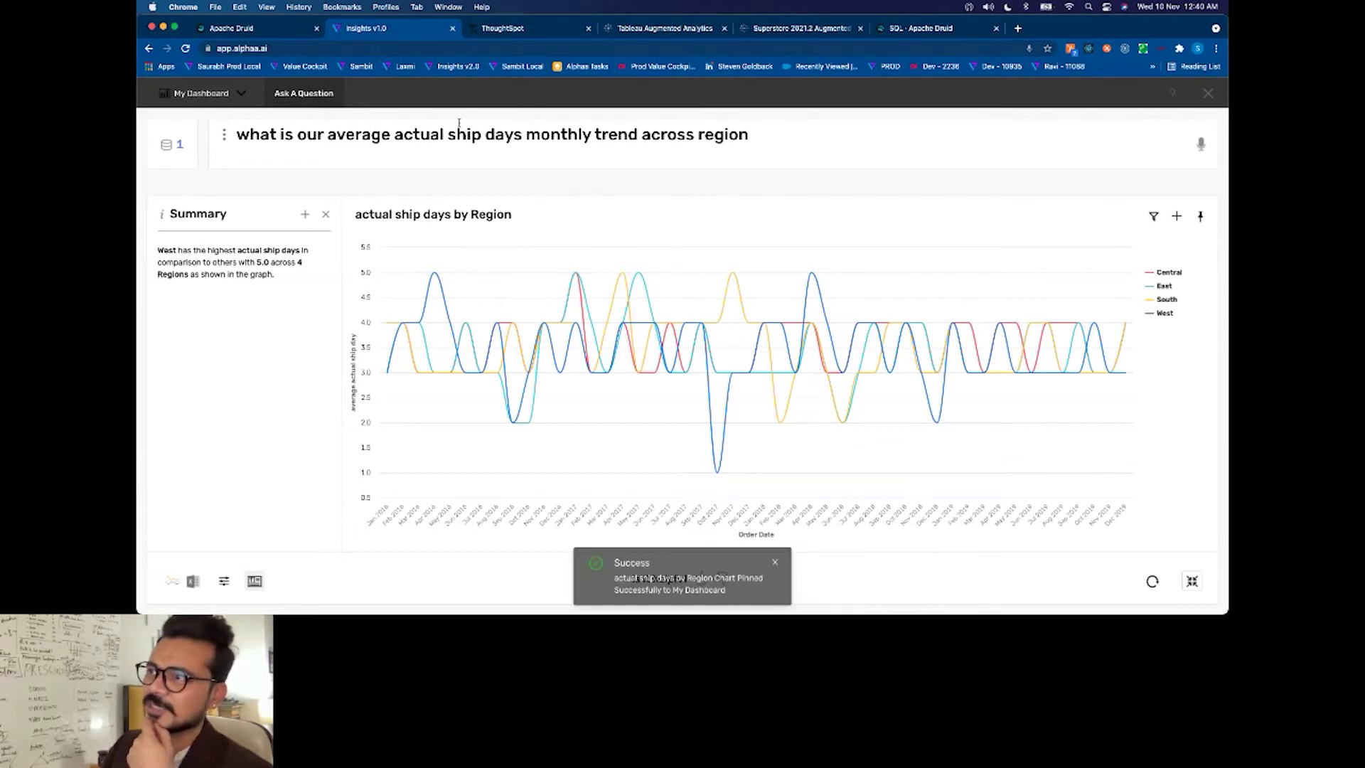
Step: Change the question to "what is our sales monthly trend across region" and pin the resulting Sales by Region chart
drag(328, 134, 522, 134)
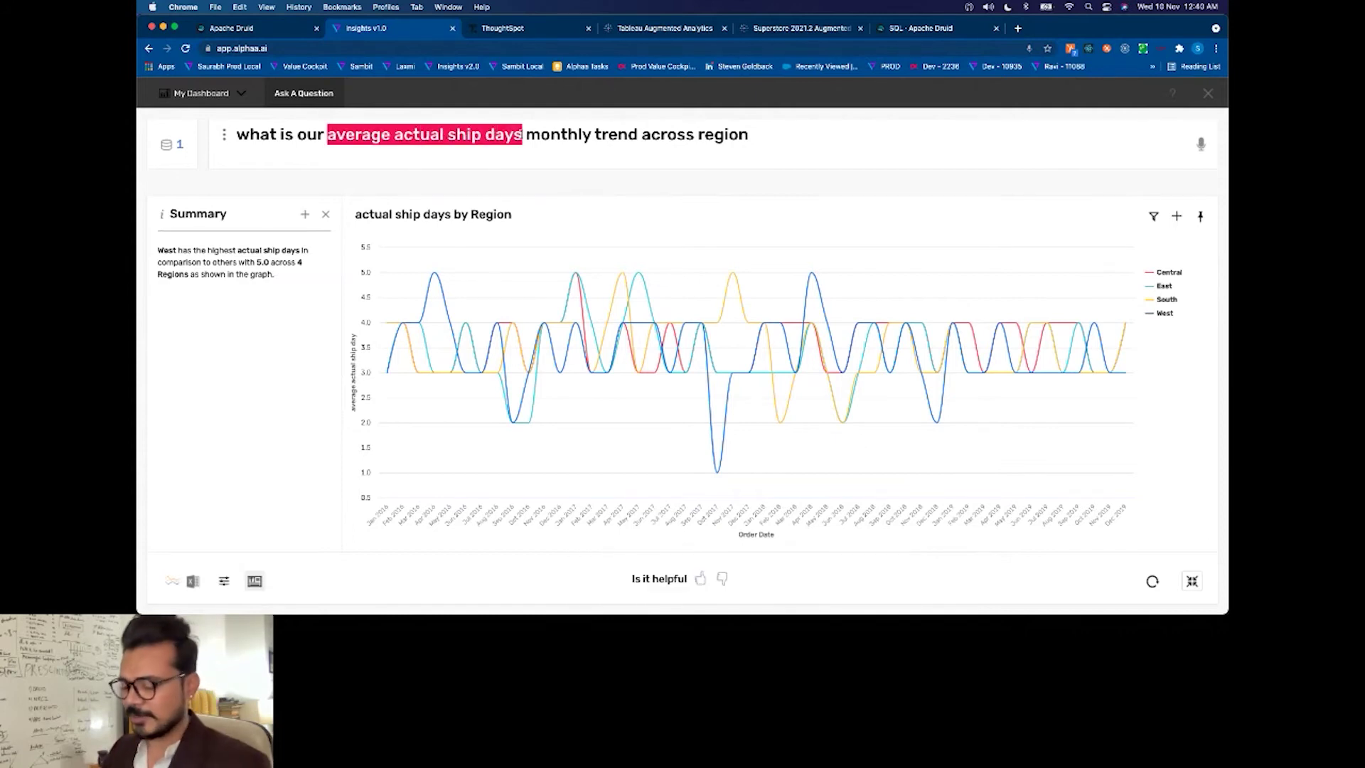
text(sales)
key(Return)
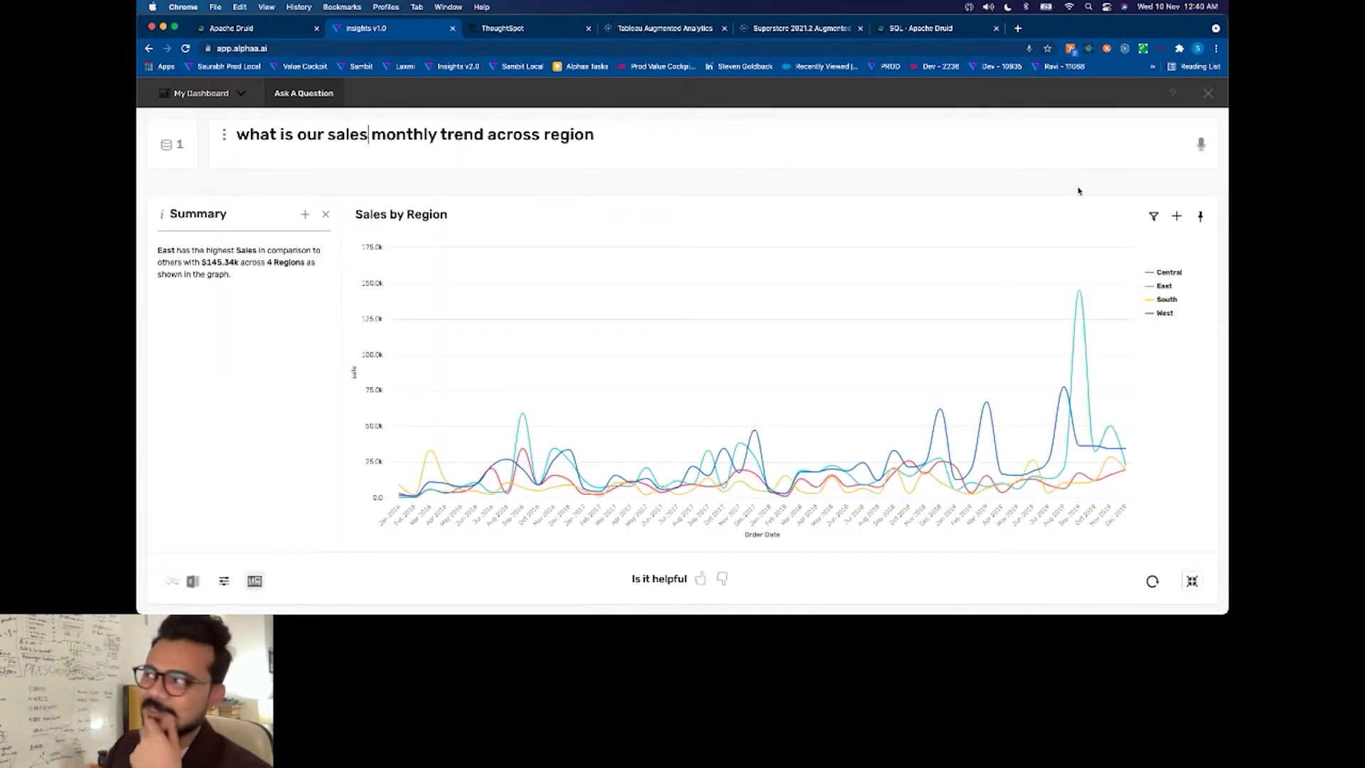
click(1200, 216)
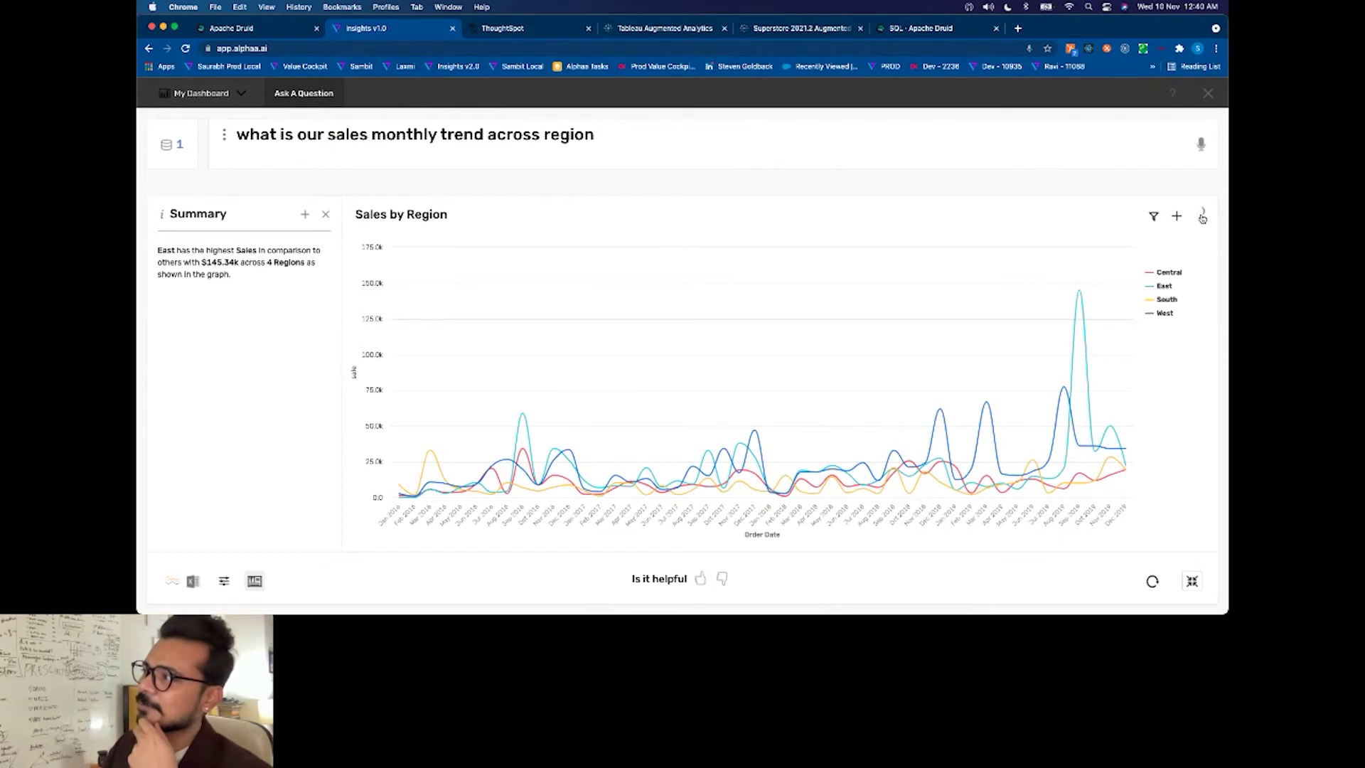
Step: Open My Dashboard and delete the actual ship days by Region line chart and the Sales by Region chart
click(196, 95)
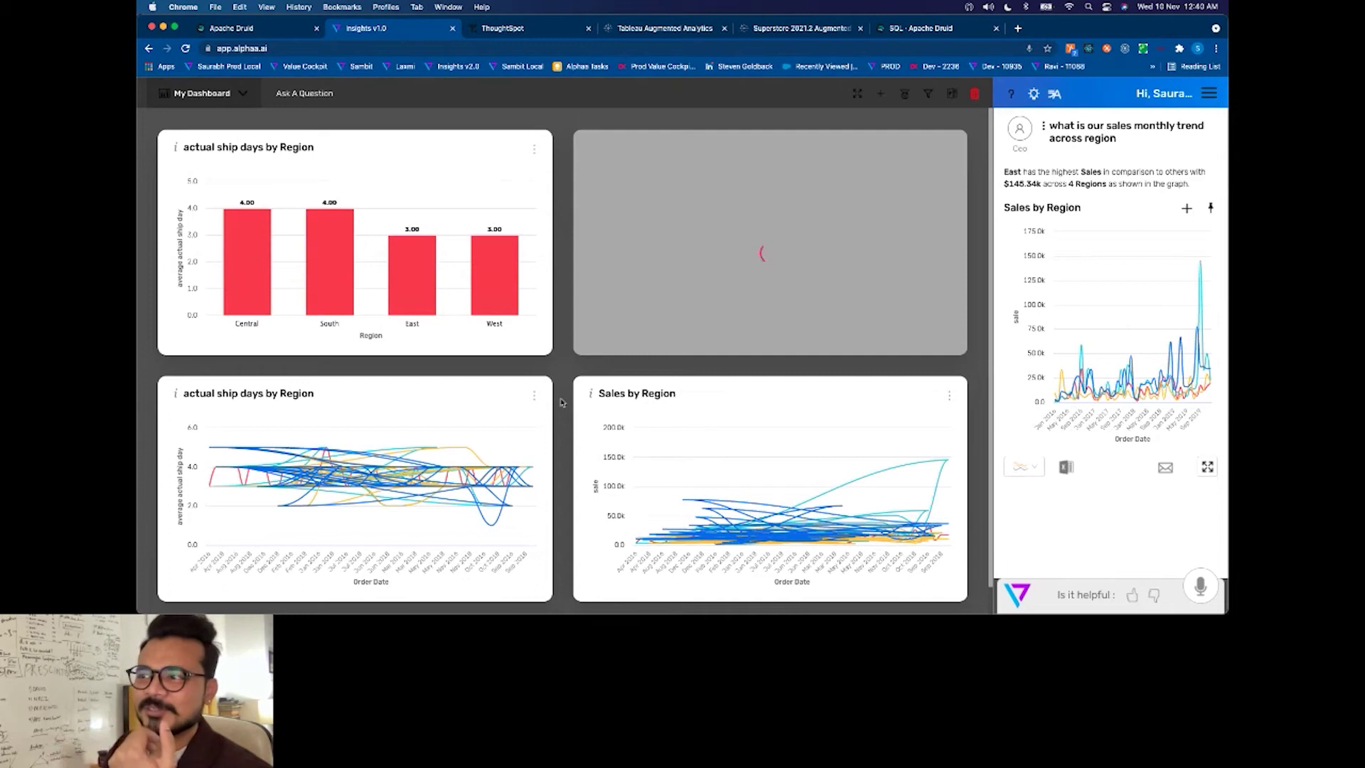
click(534, 396)
click(531, 491)
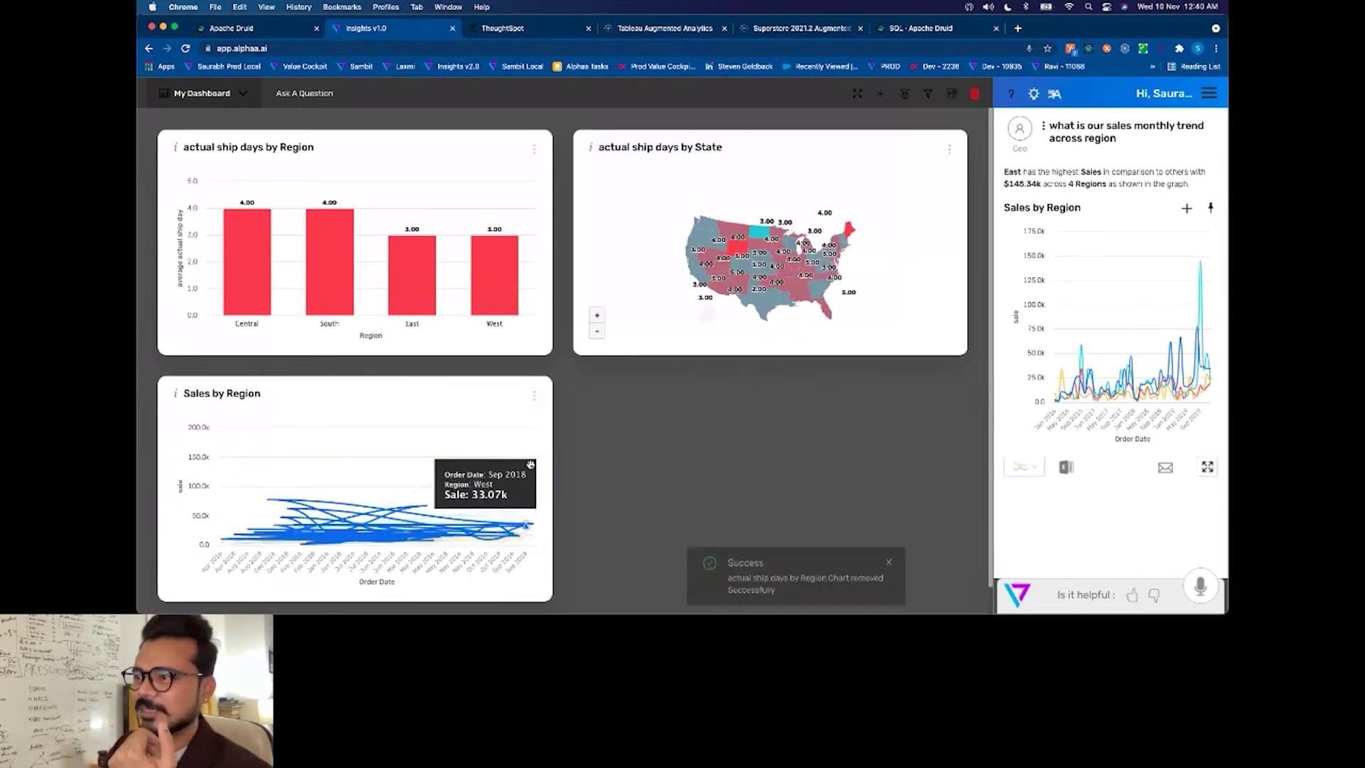
click(534, 396)
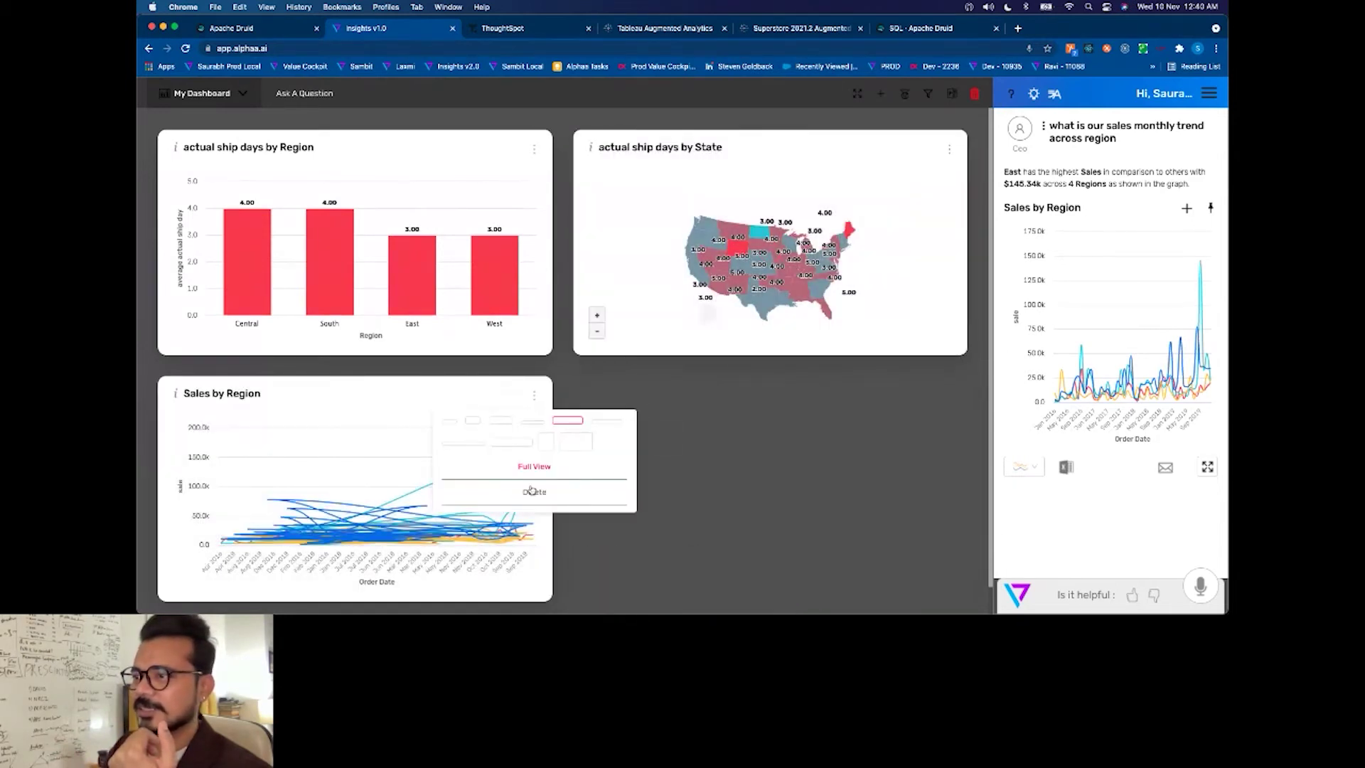
click(533, 492)
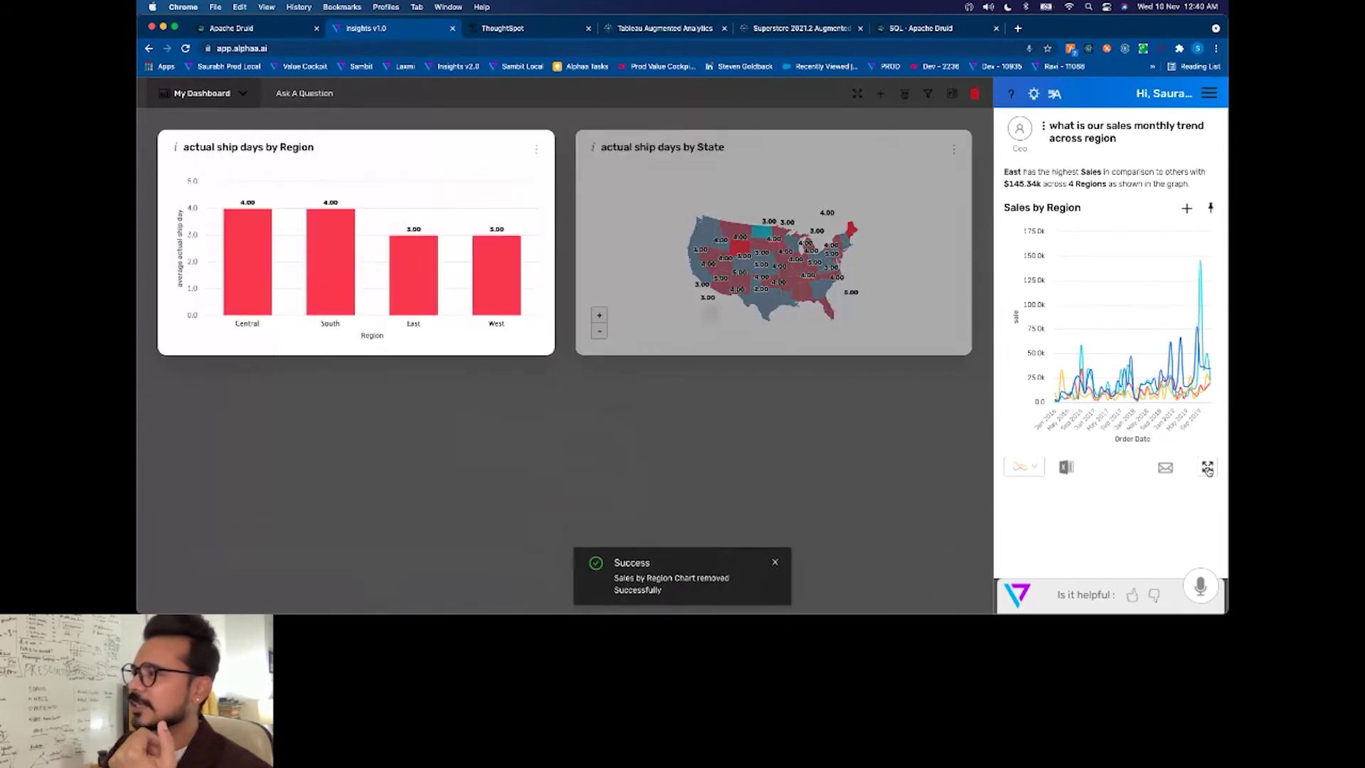
Step: In the full question view, ask for a time series analysis on our regional level monthly sales data for last five years, also showing forecast
click(1207, 467)
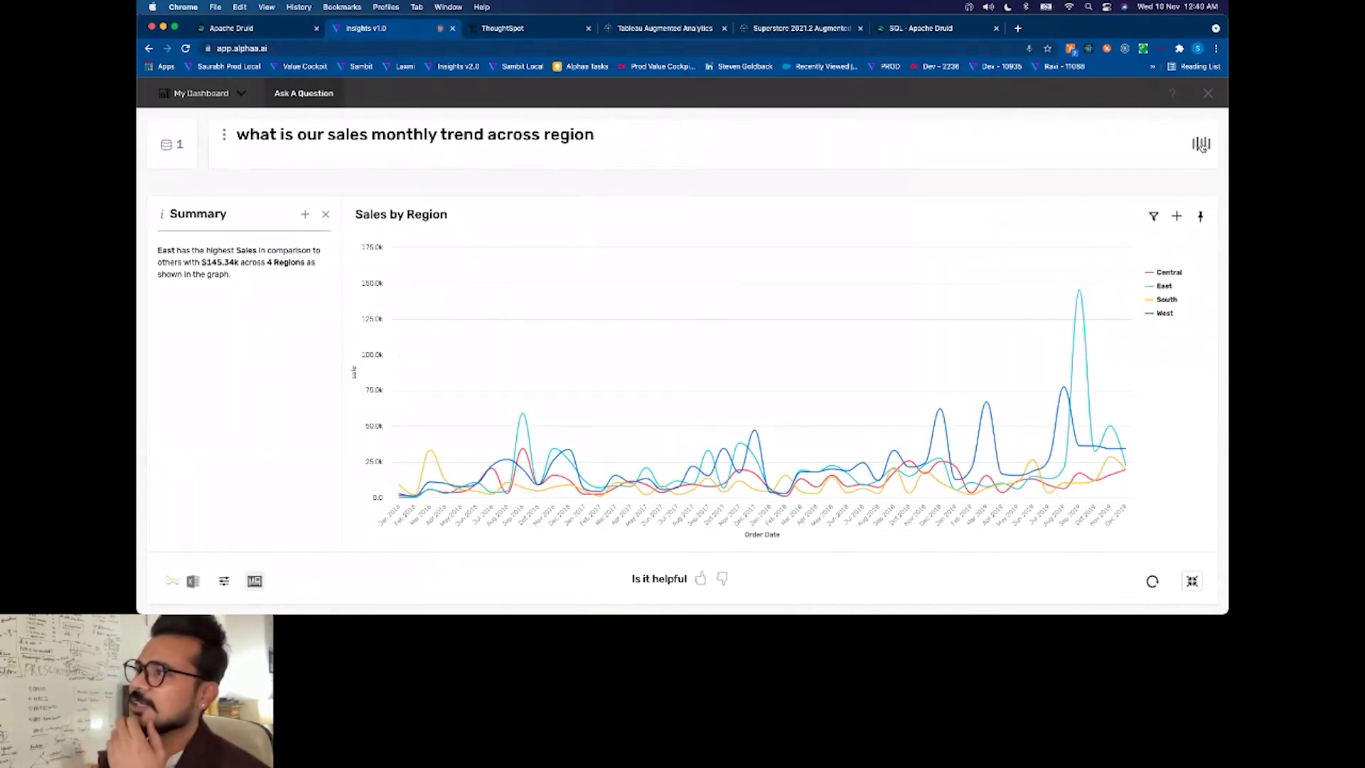
key(cmd+a)
text(Can you perform a time series)
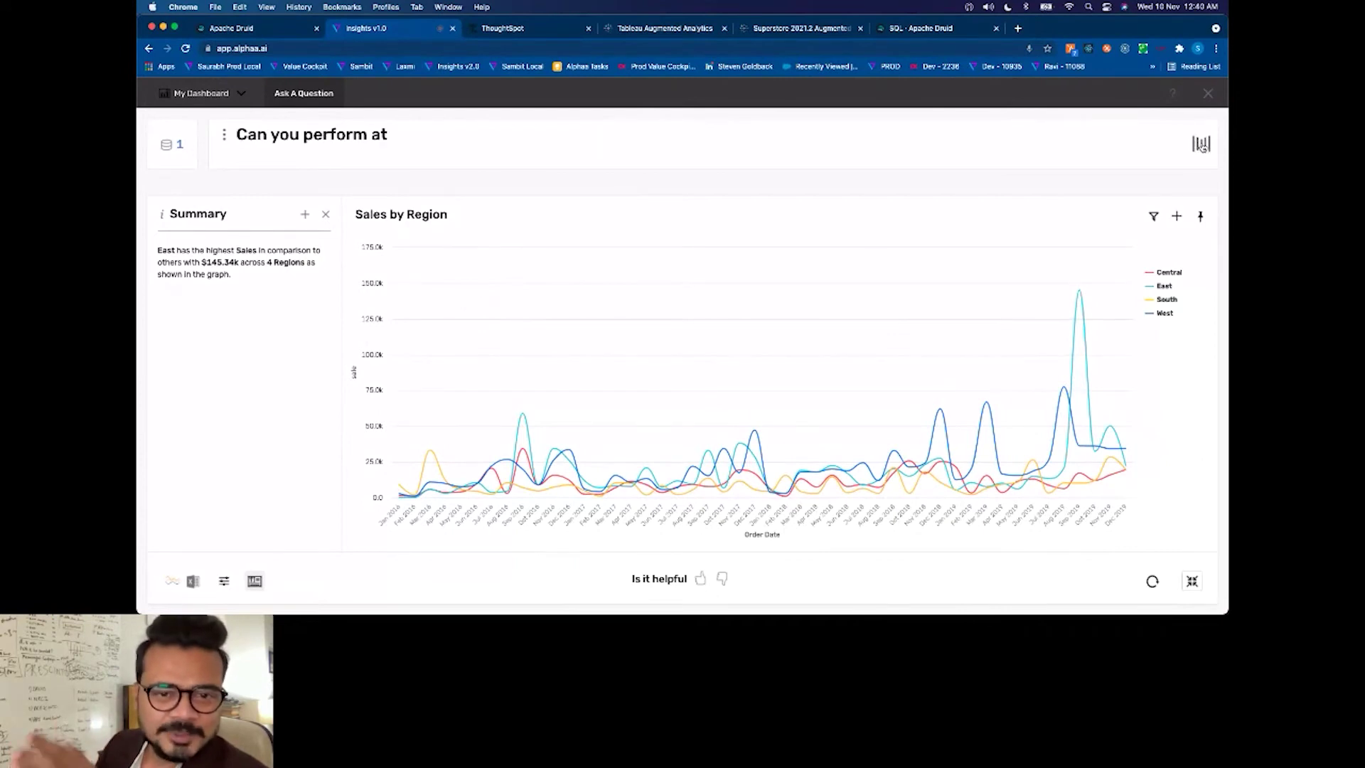
text( analysis on our readers)
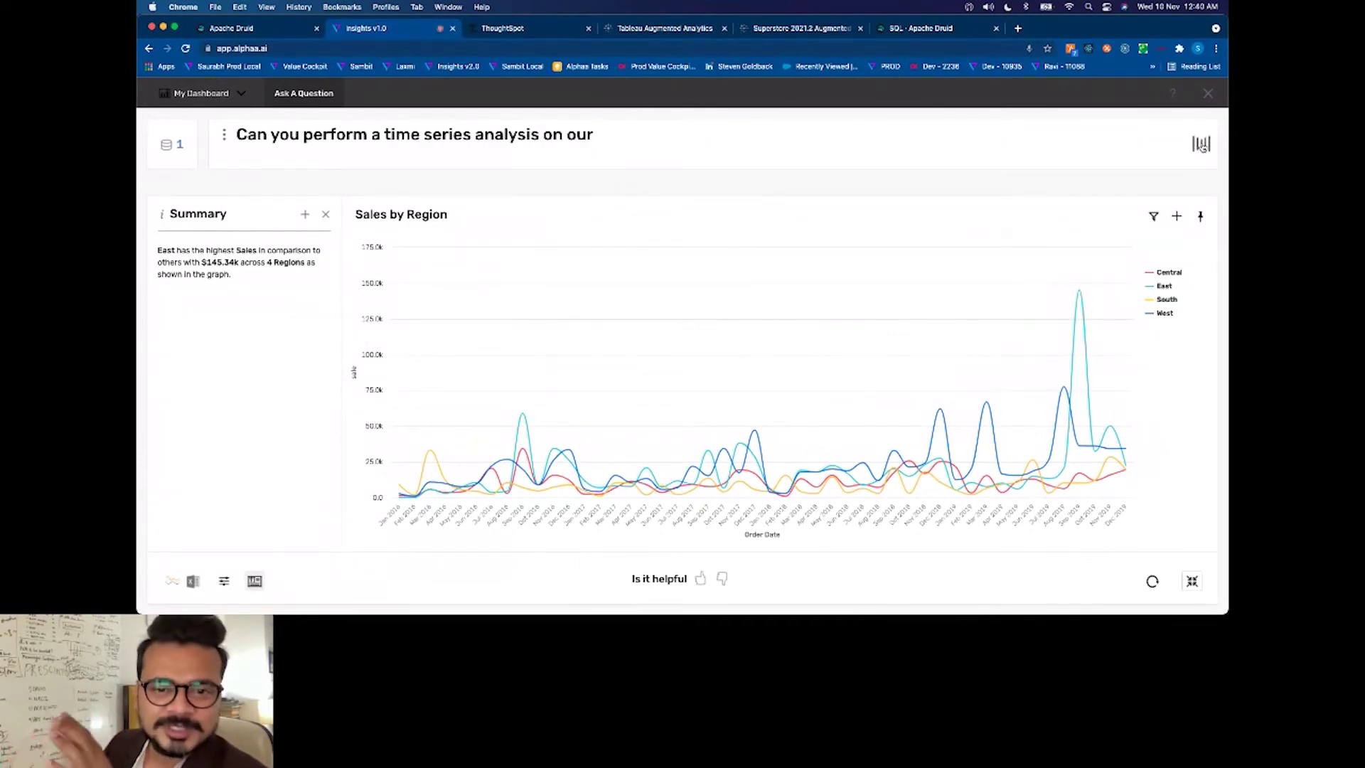
key(BackSpace)
key(BackSpace)
key(BackSpace)
key(BackSpace)
key(BackSpace)
key(BackSpace)
key(BackSpace)
text(region level monthly sales)
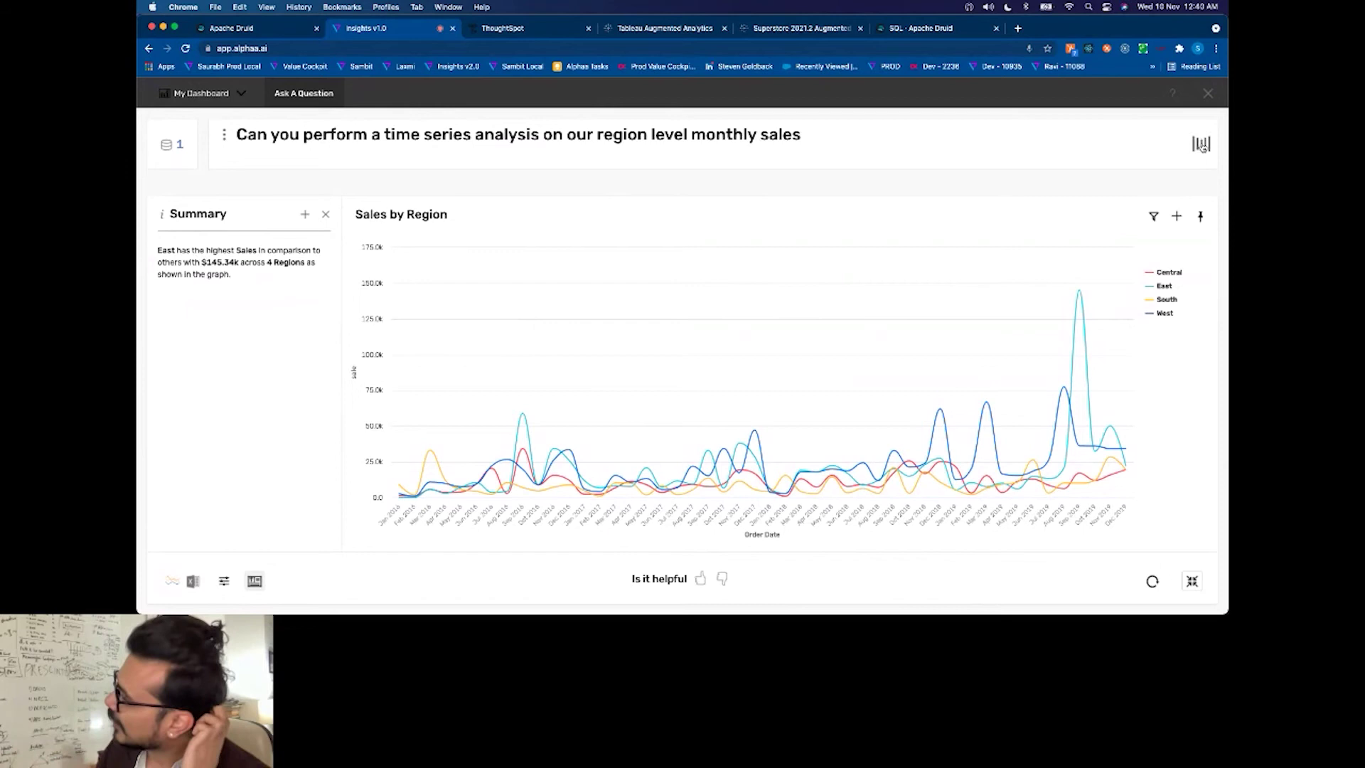
text( data for last 5)
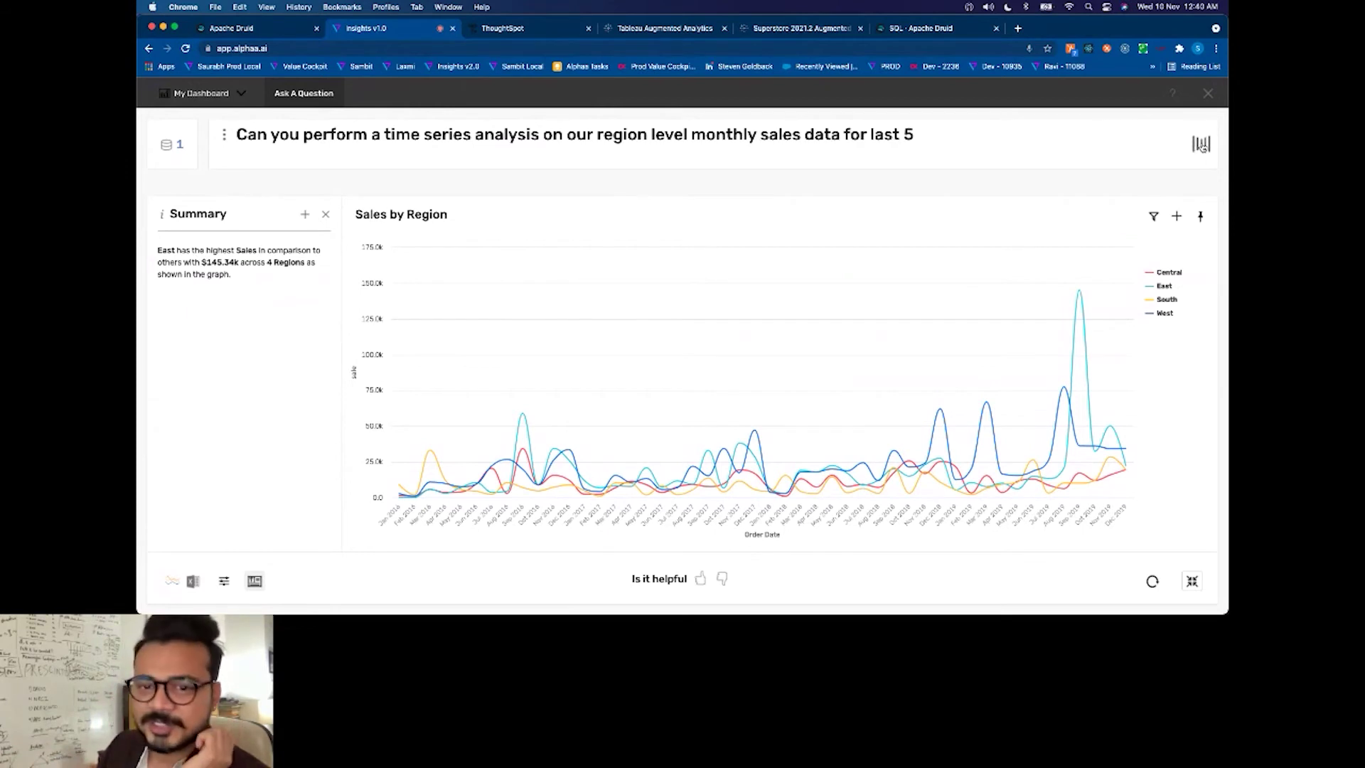
text( years and if)
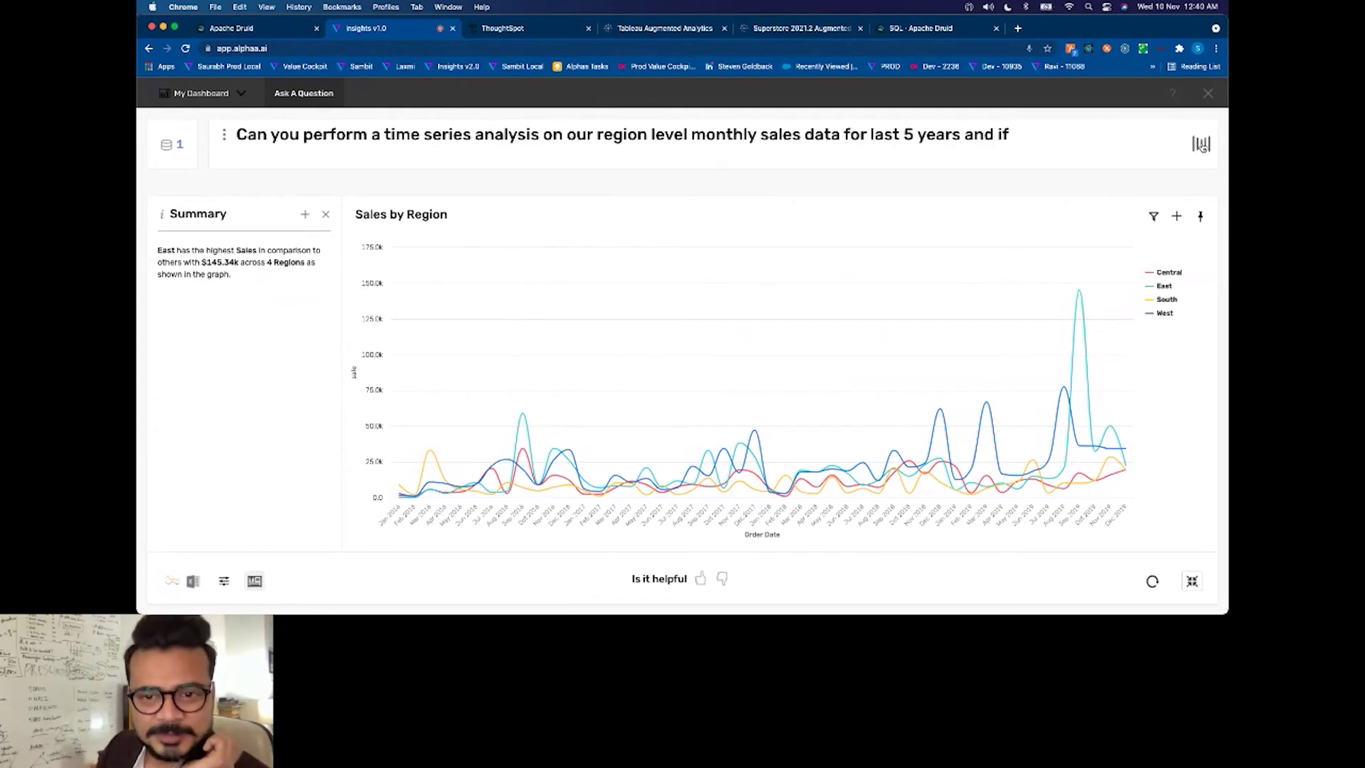
text( possible can you also show forecast)
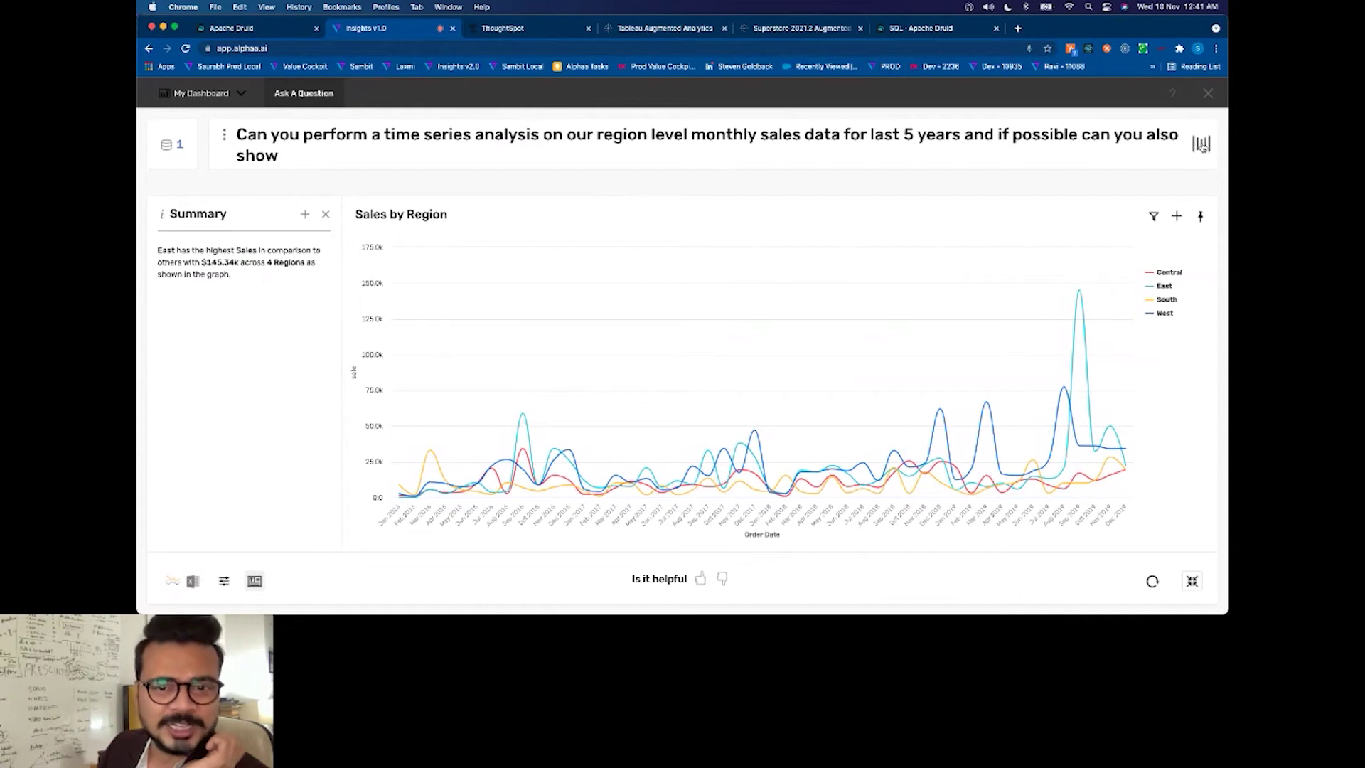
click(1201, 144)
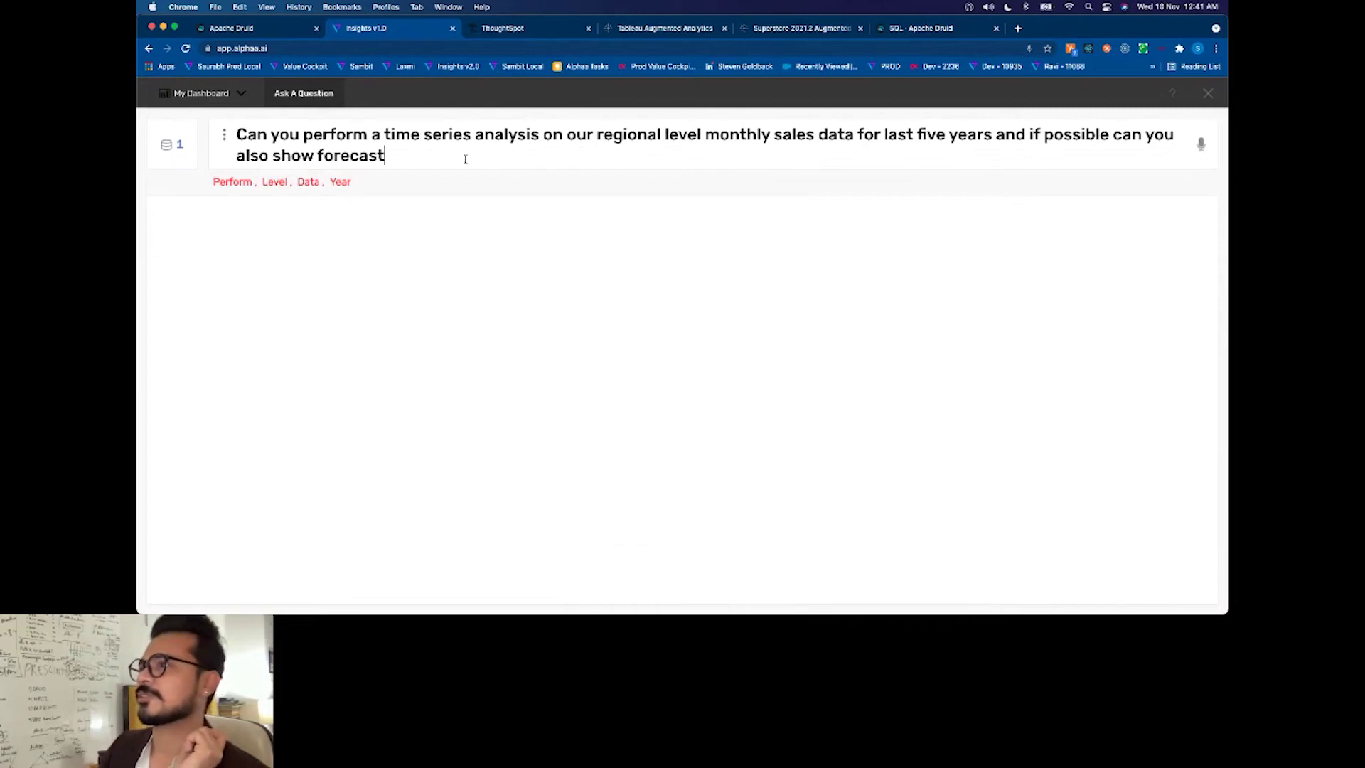
Step: Leave the full question view and add "regional" as a synonym of the Region dimension in the Demo catalog
drag(628, 135, 667, 136)
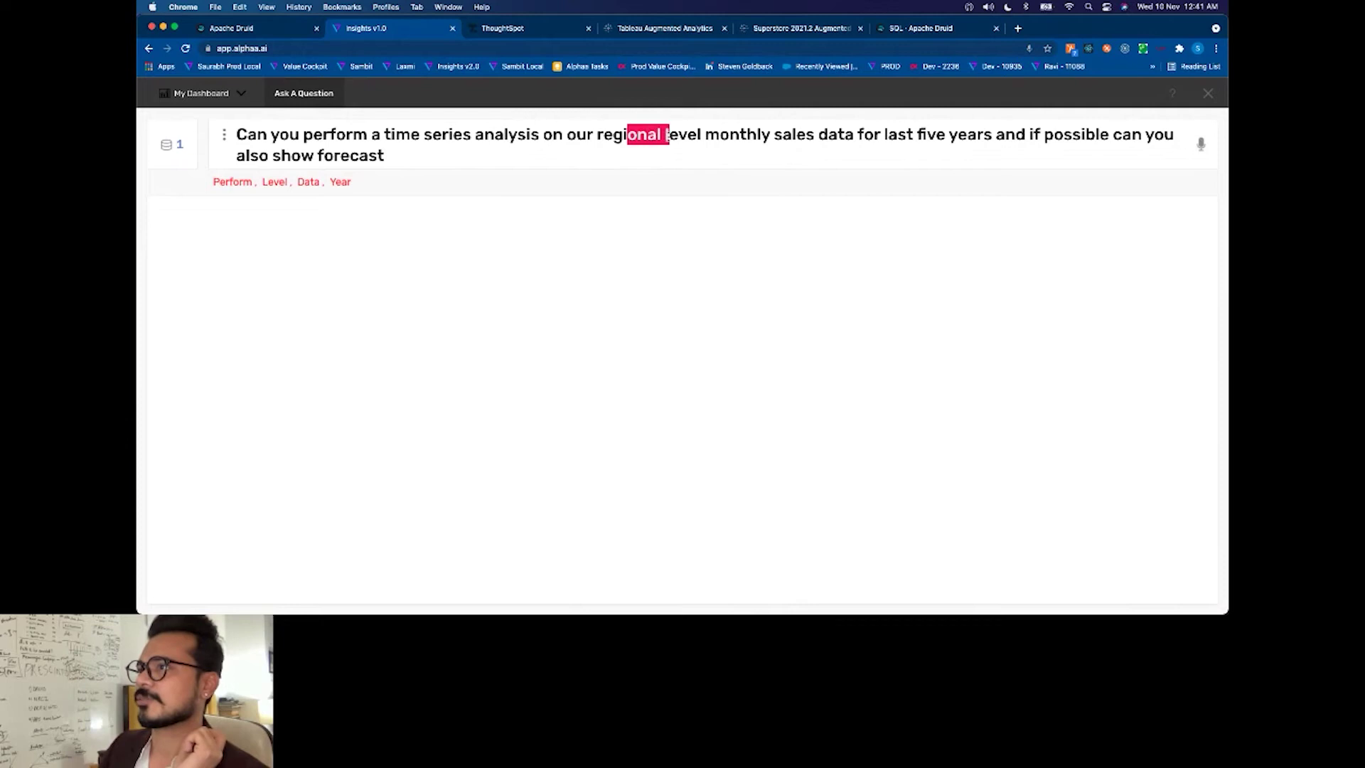
click(666, 135)
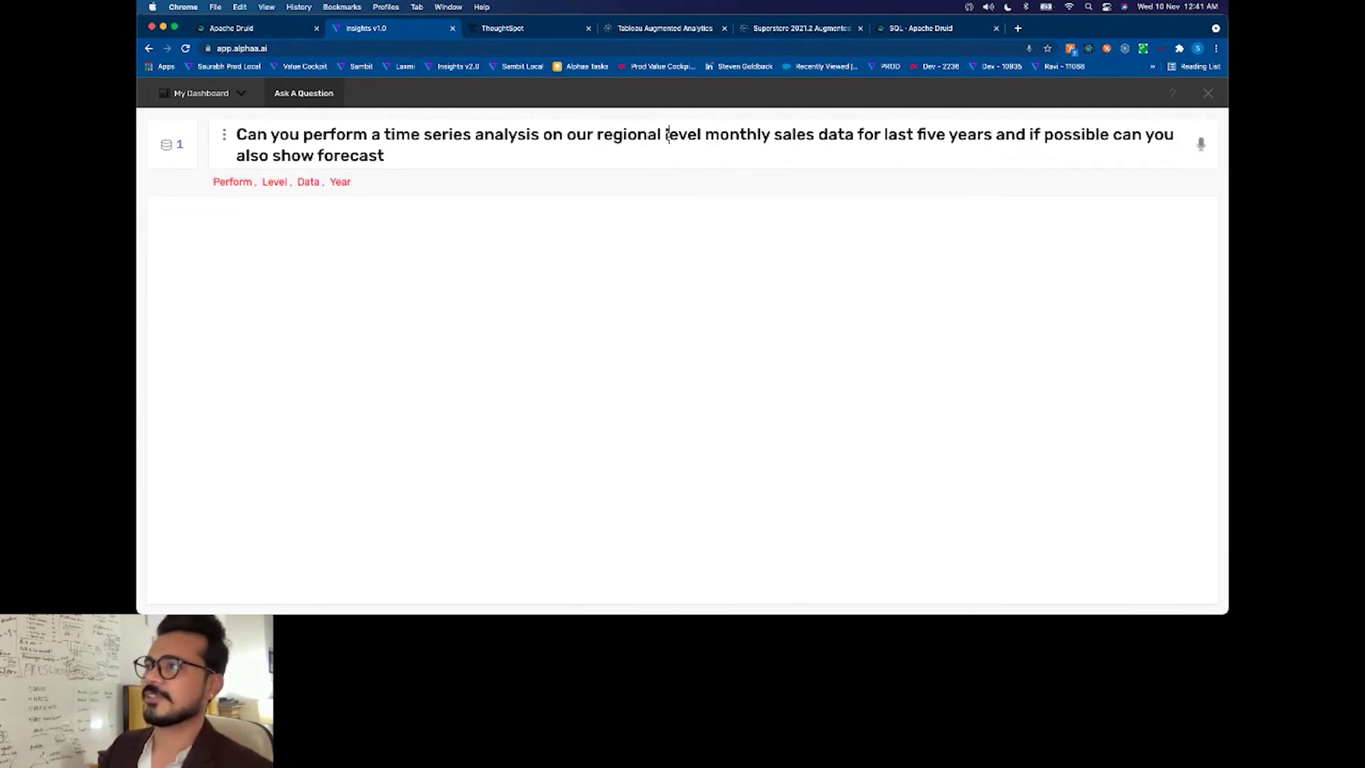
double_click(629, 140)
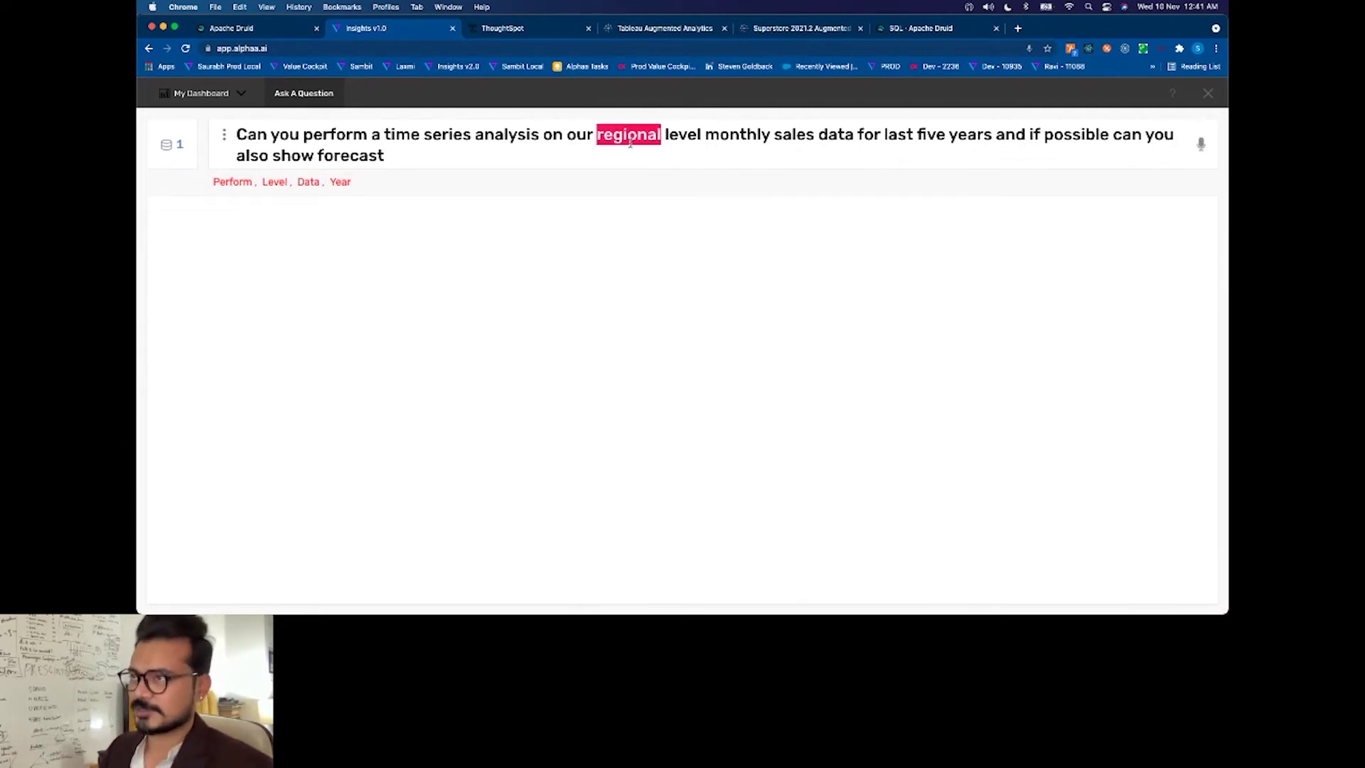
click(1208, 93)
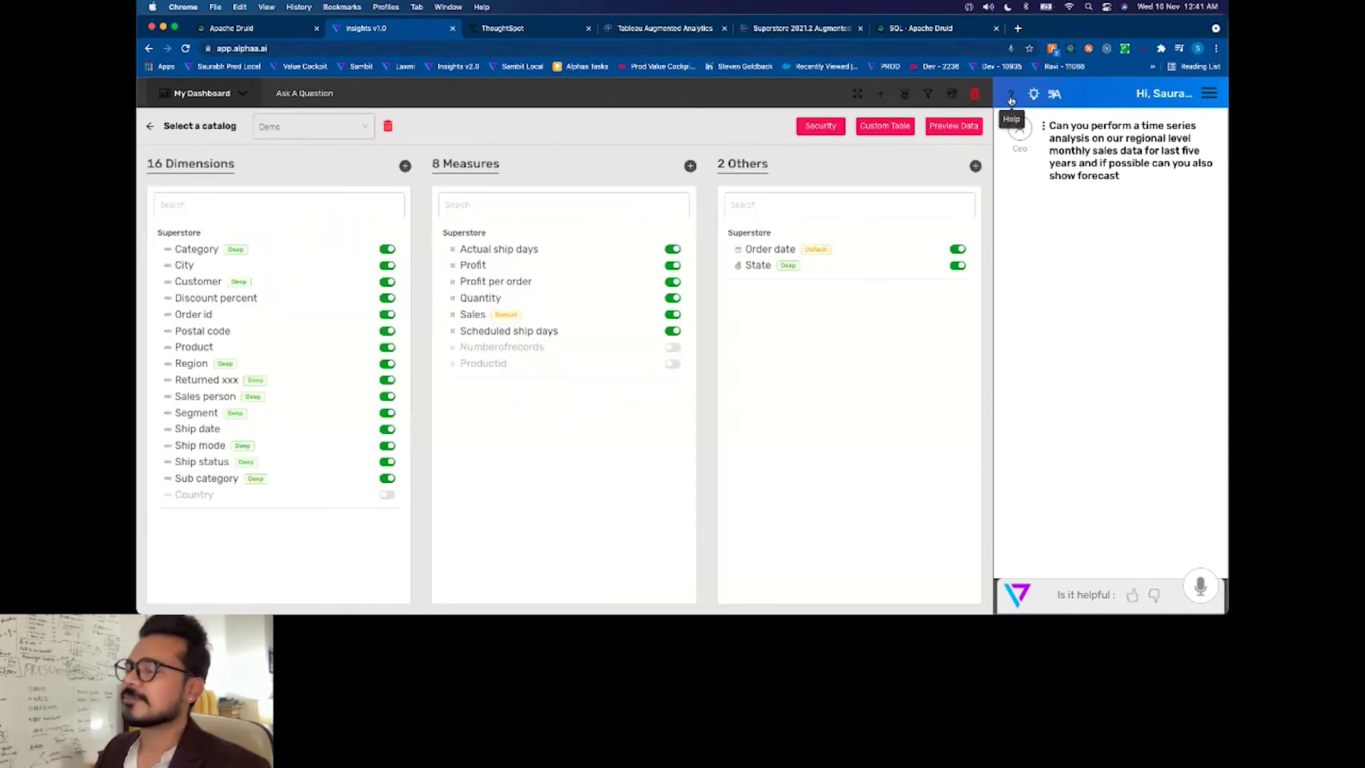
click(190, 364)
click(531, 267)
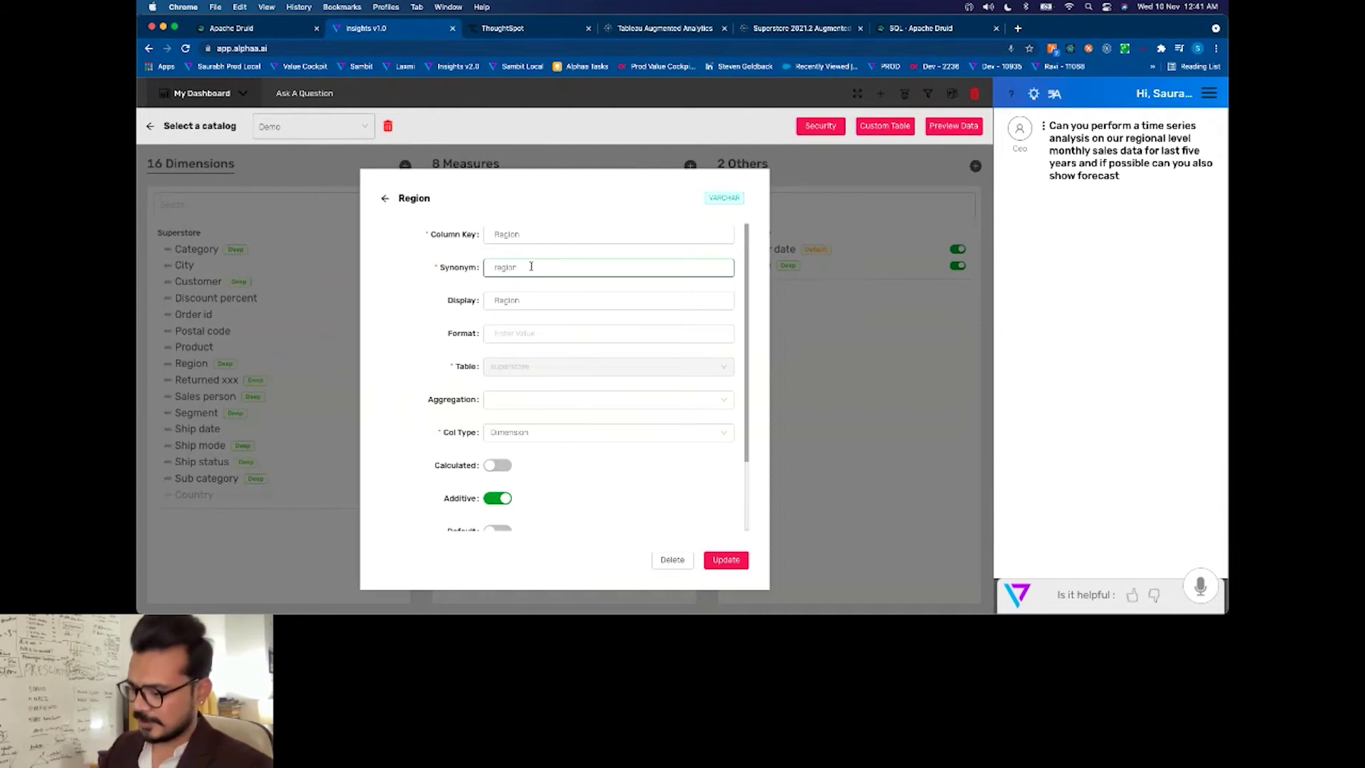
text(regional)
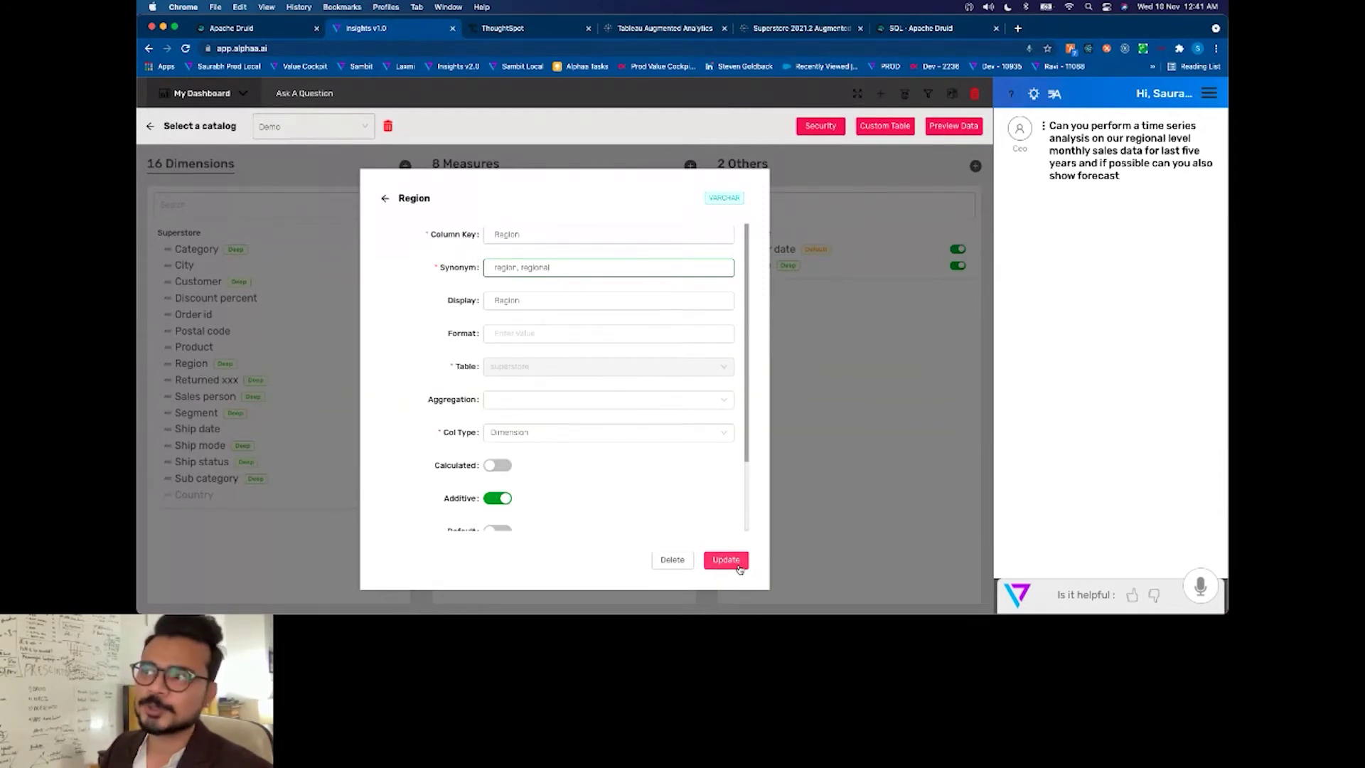
click(726, 560)
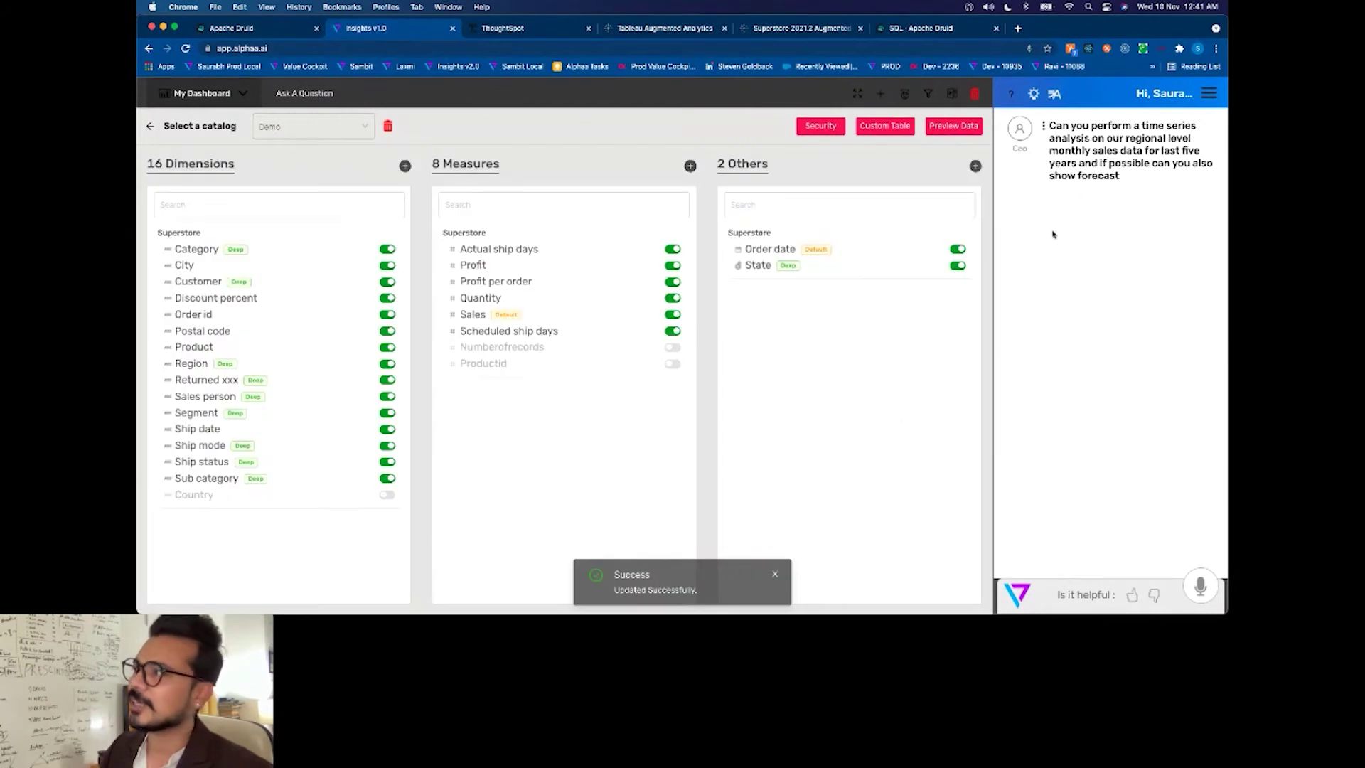
Step: Ask the regional time series and forecast question again and pin the resulting Sales by Region chart from the full view
click(1105, 183)
key(Return)
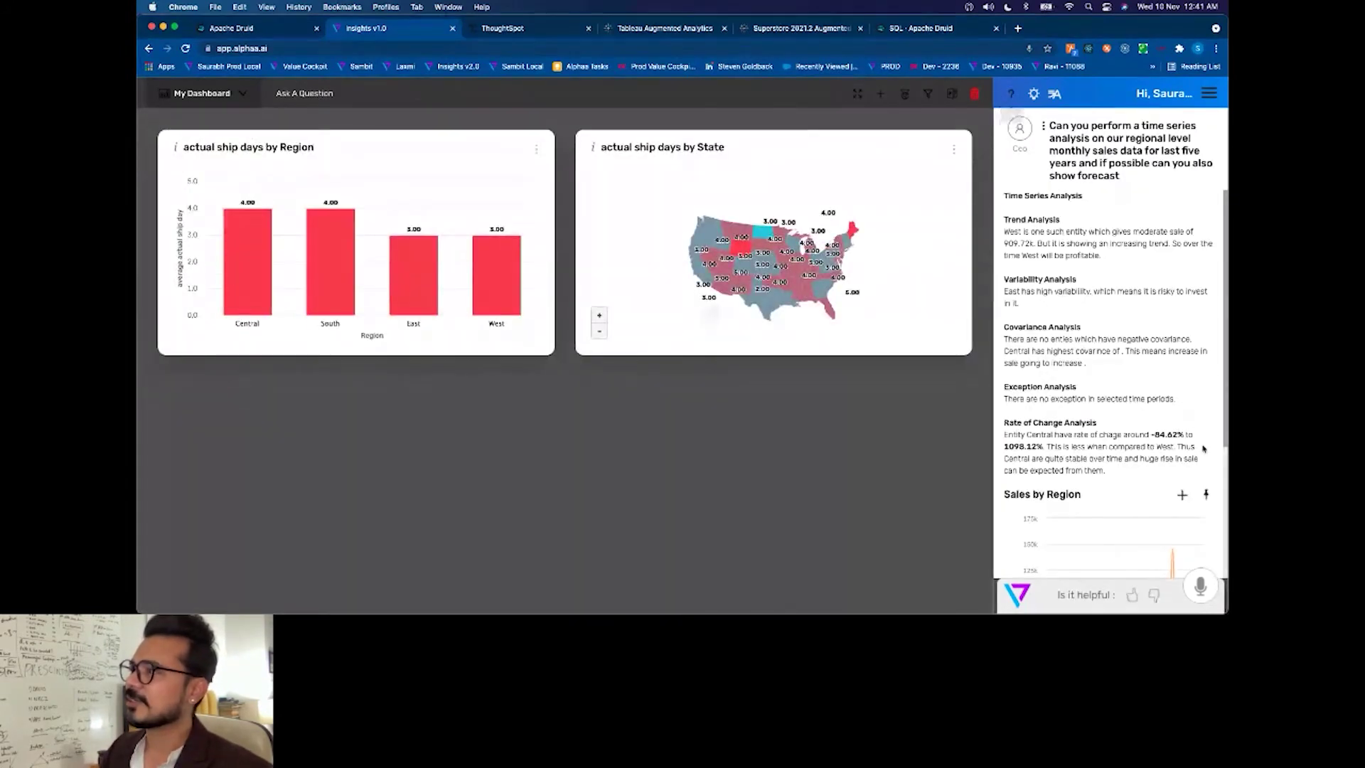
scroll(1173, 462, down, 1)
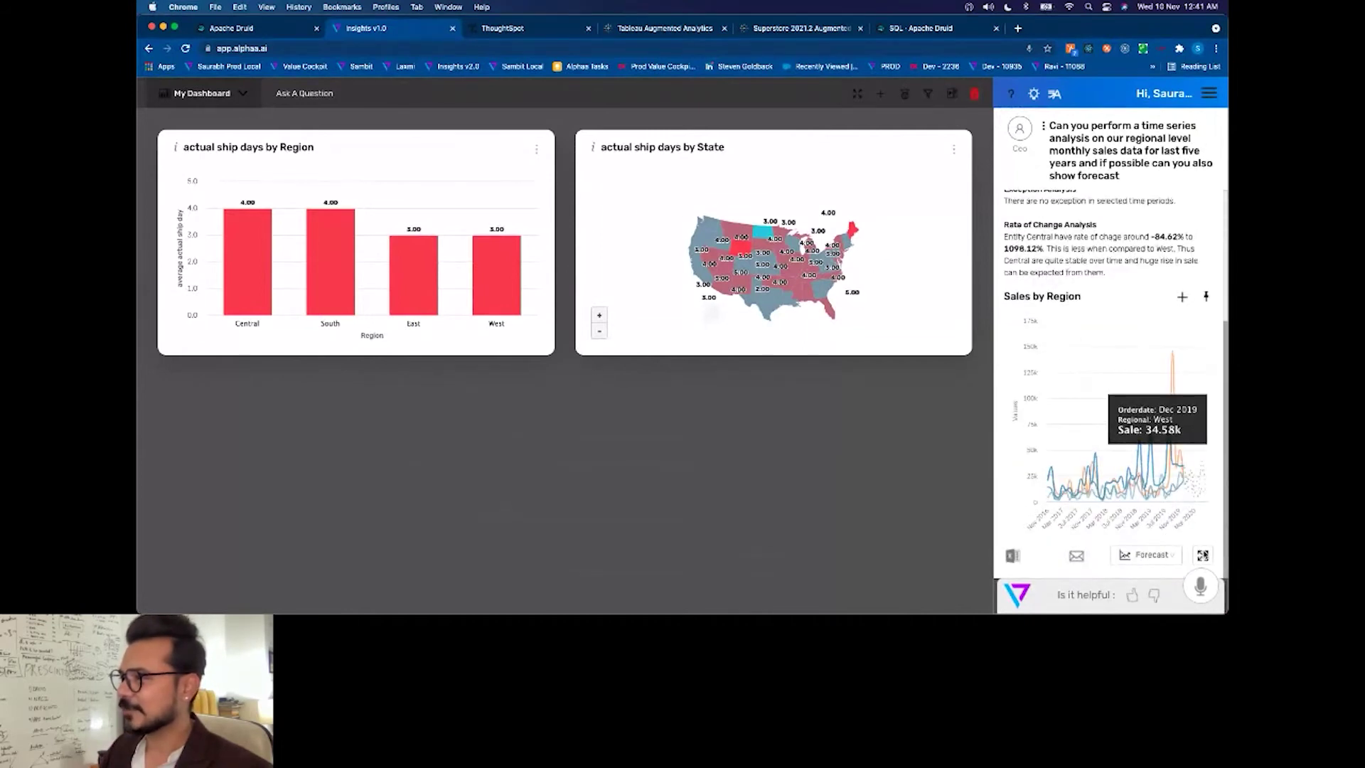
click(1202, 555)
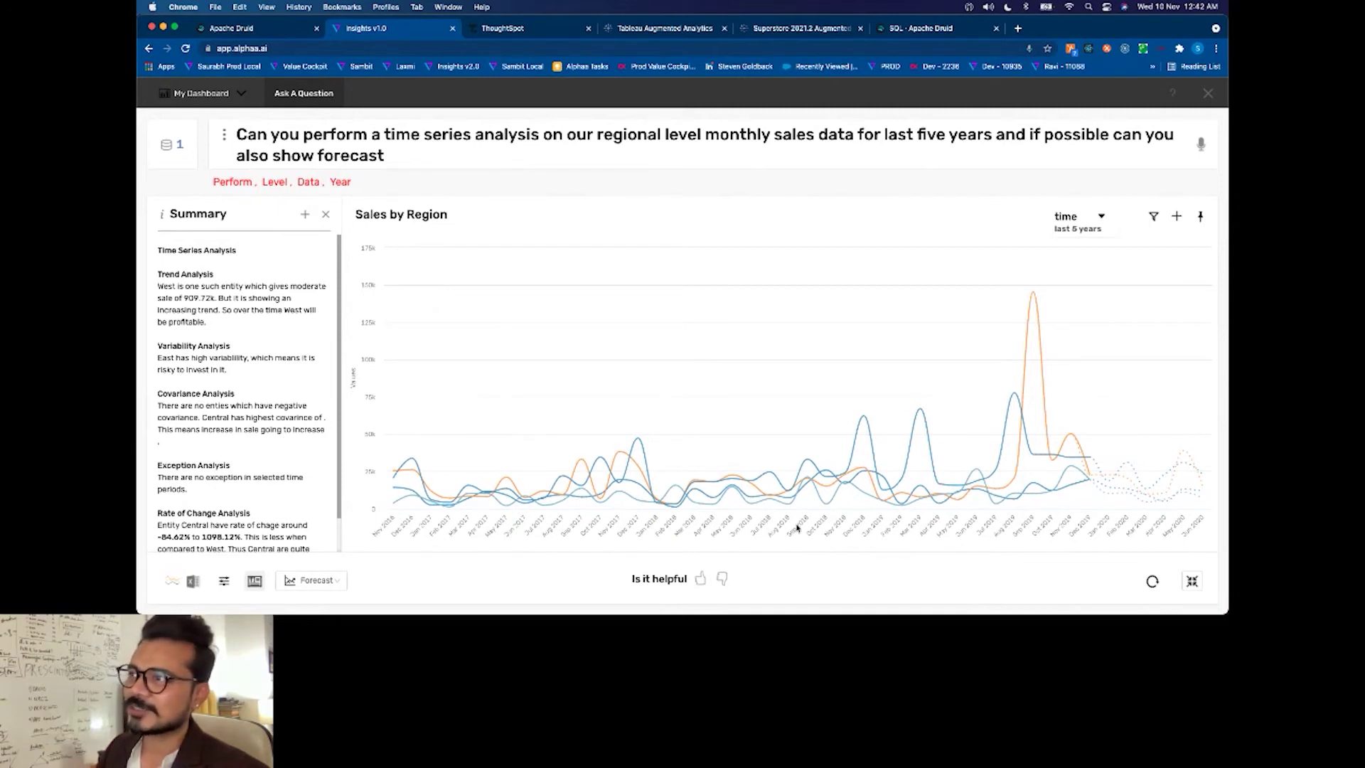
click(1200, 219)
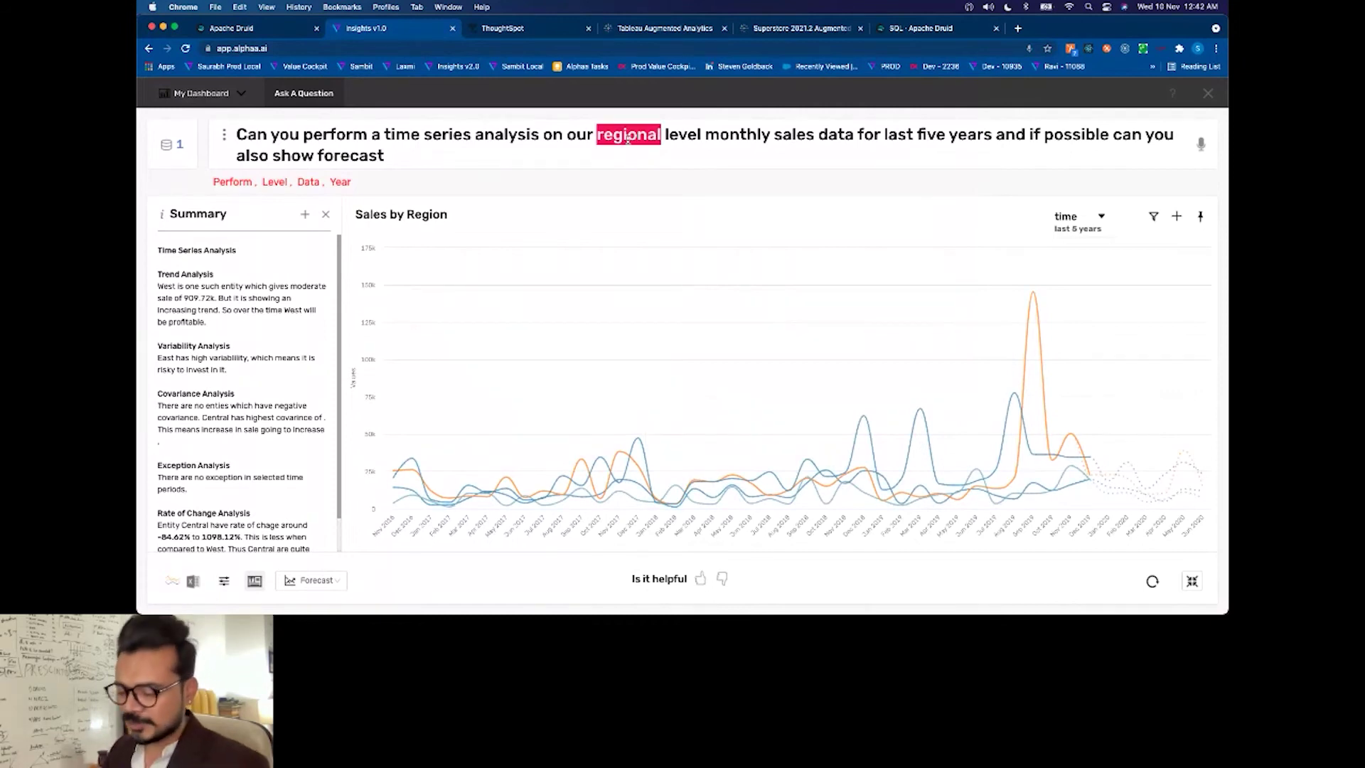
Step: Change the time series question from regional to state level, run it, and rerun it with "for east" added at the end
text(state)
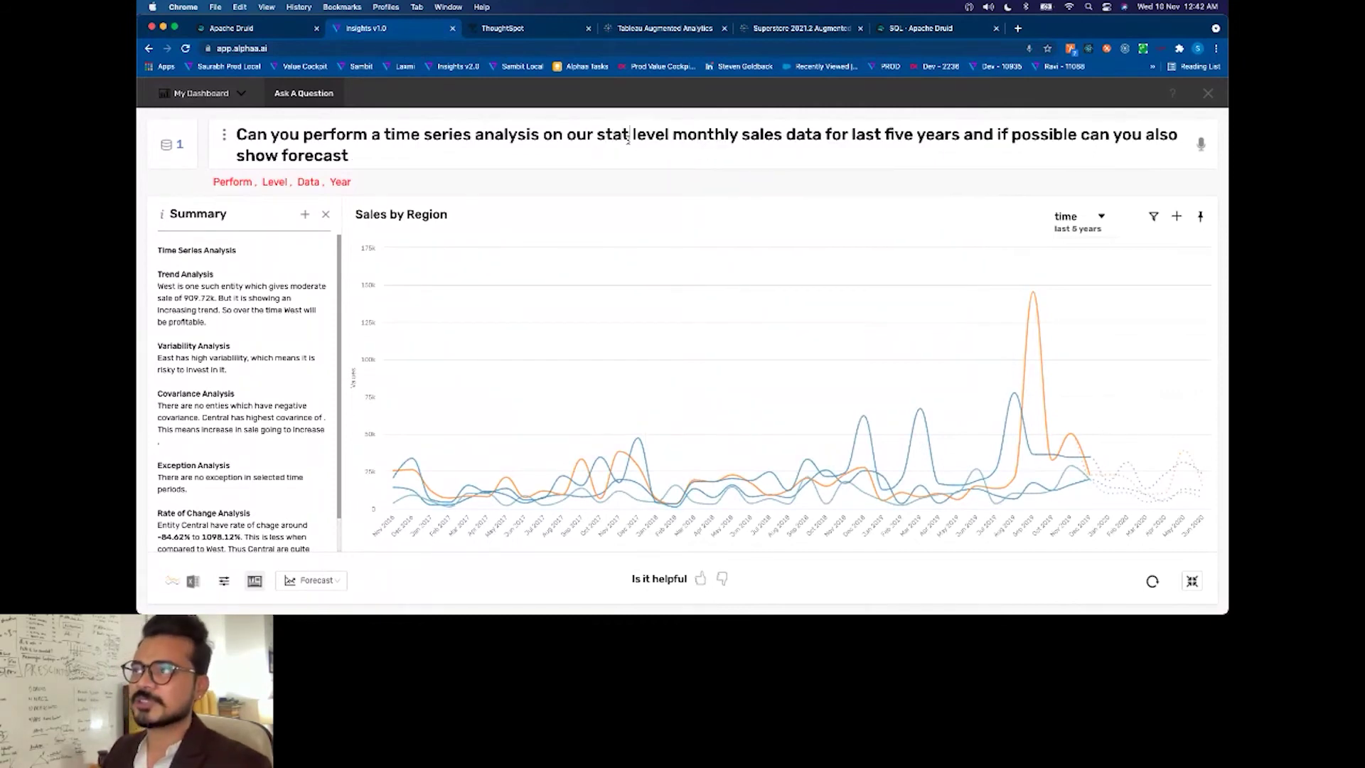
key(Return)
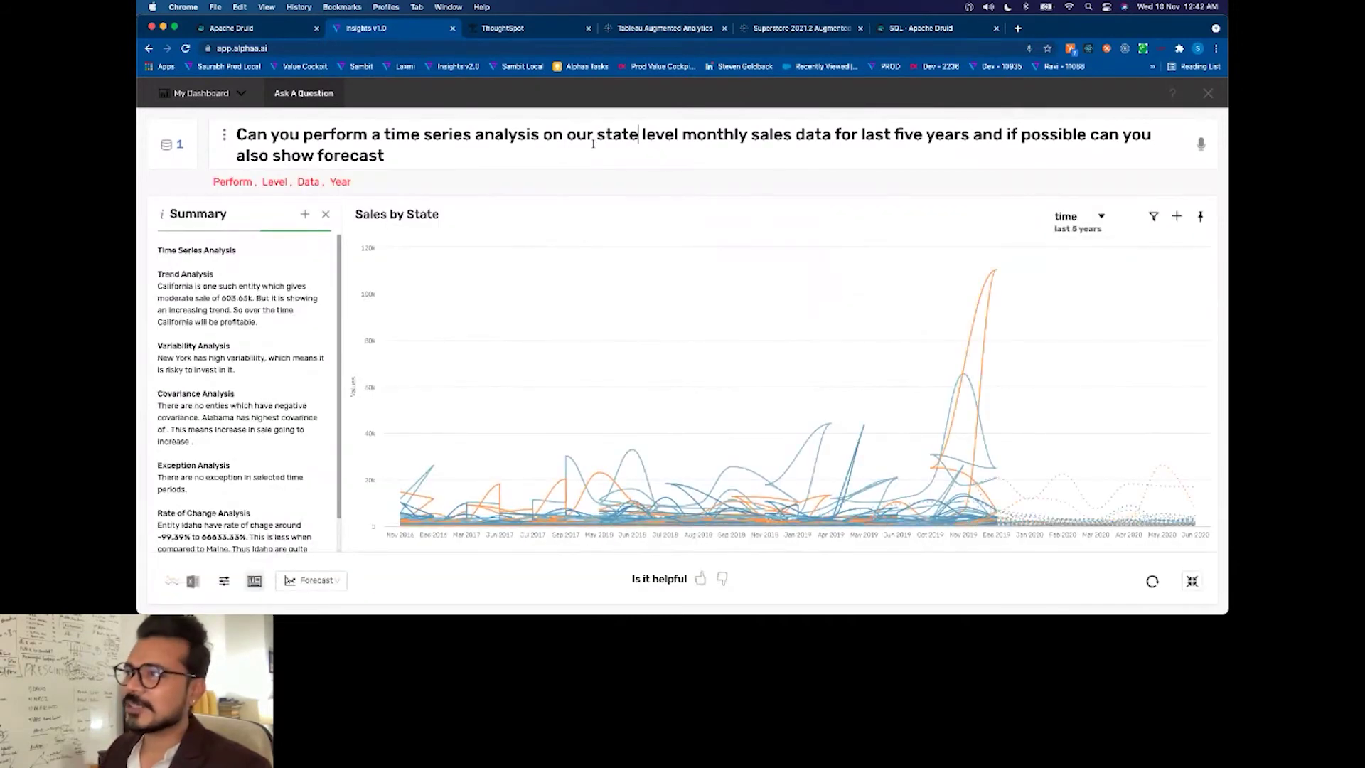
click(594, 138)
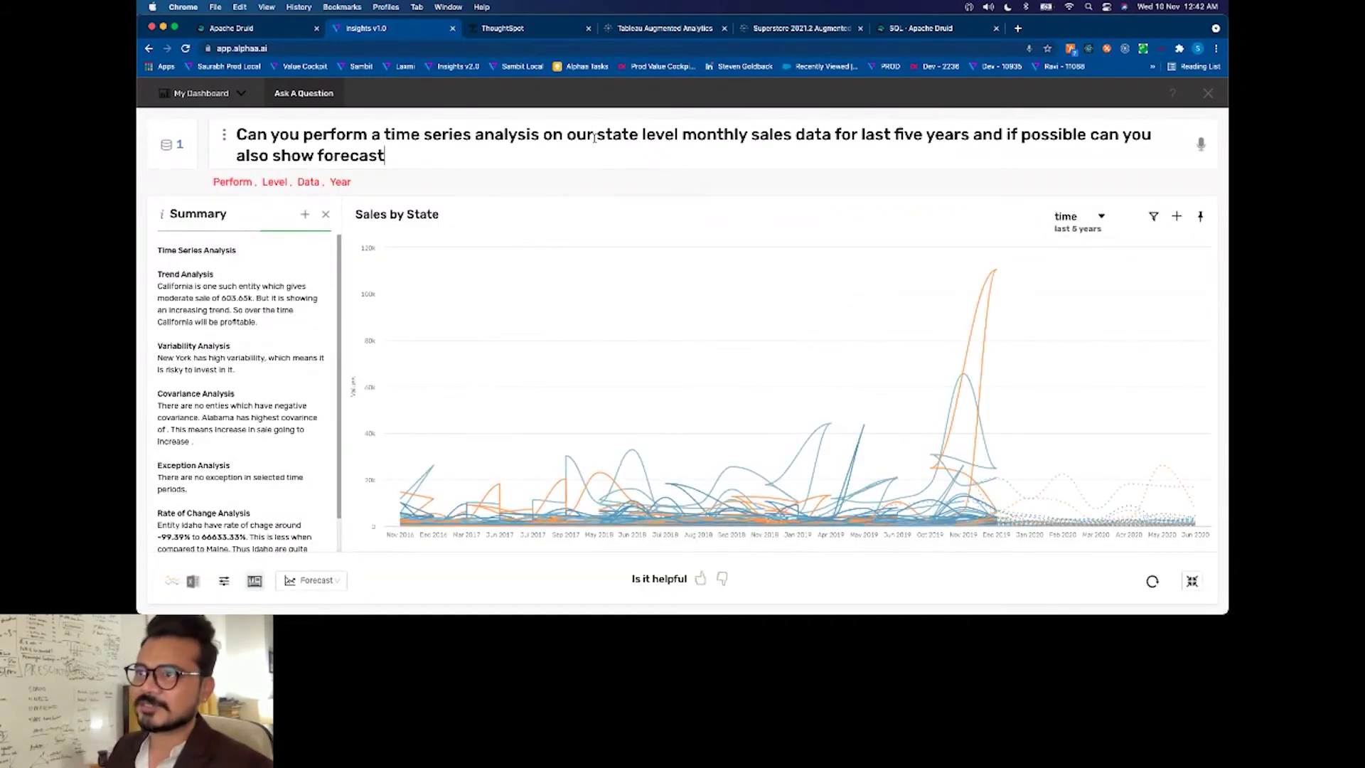
text(for east)
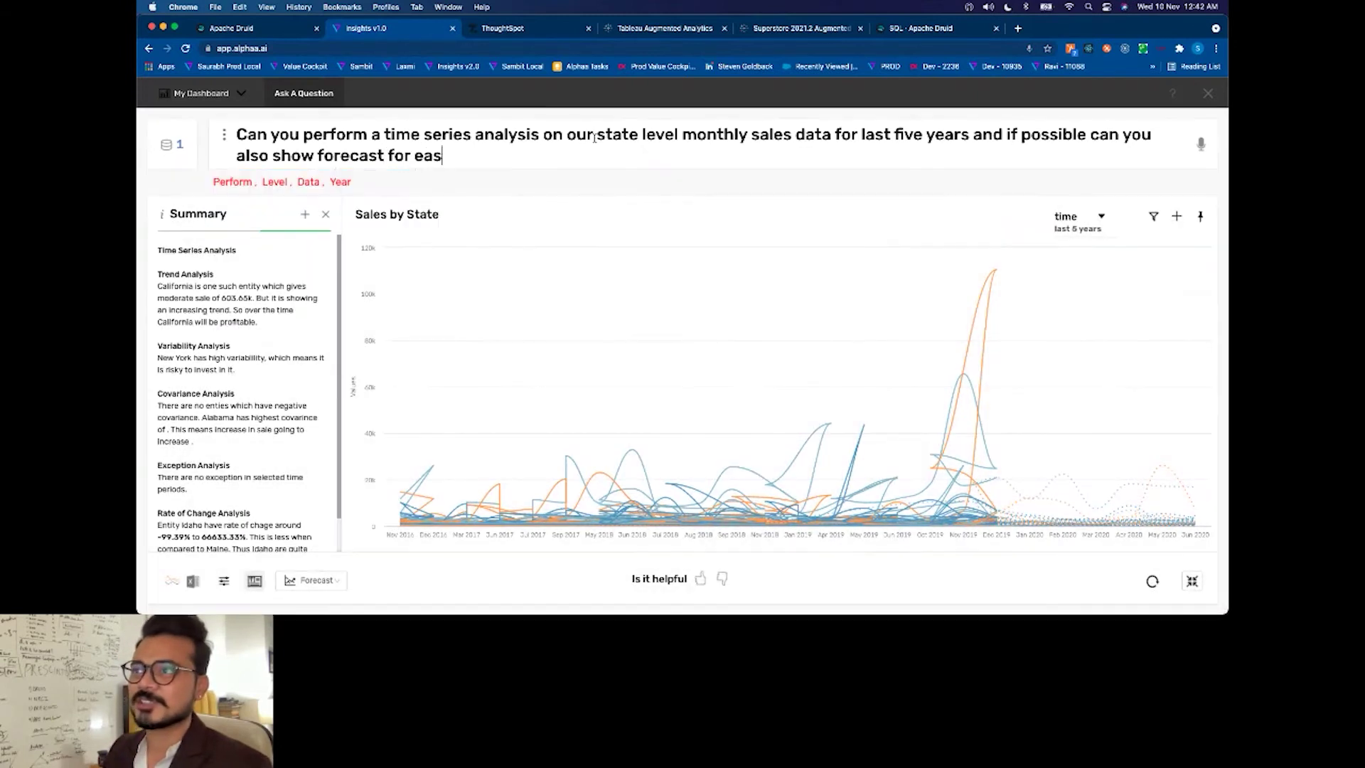
key(Return)
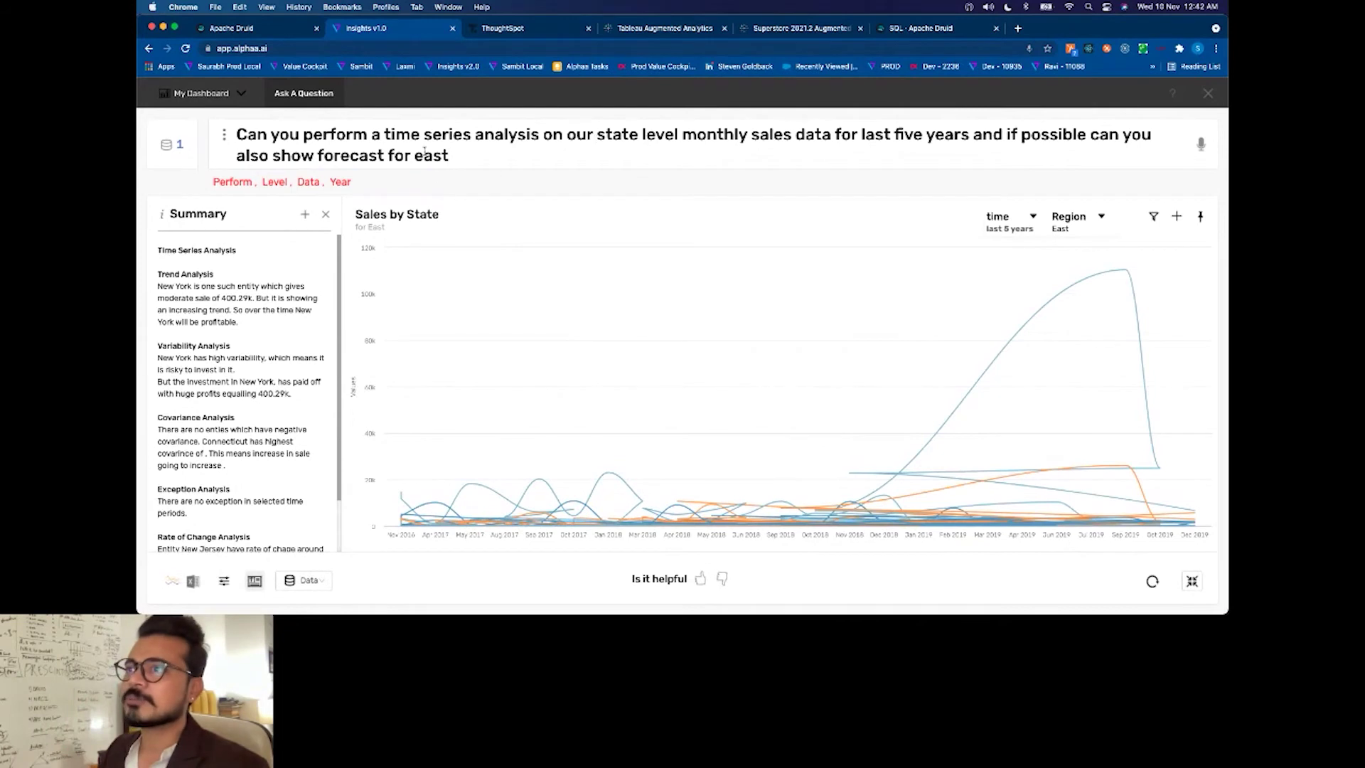
Step: Remove the time series and forecast wording from the question, append "sum sales < 20000", and run it
drag(538, 136, 236, 135)
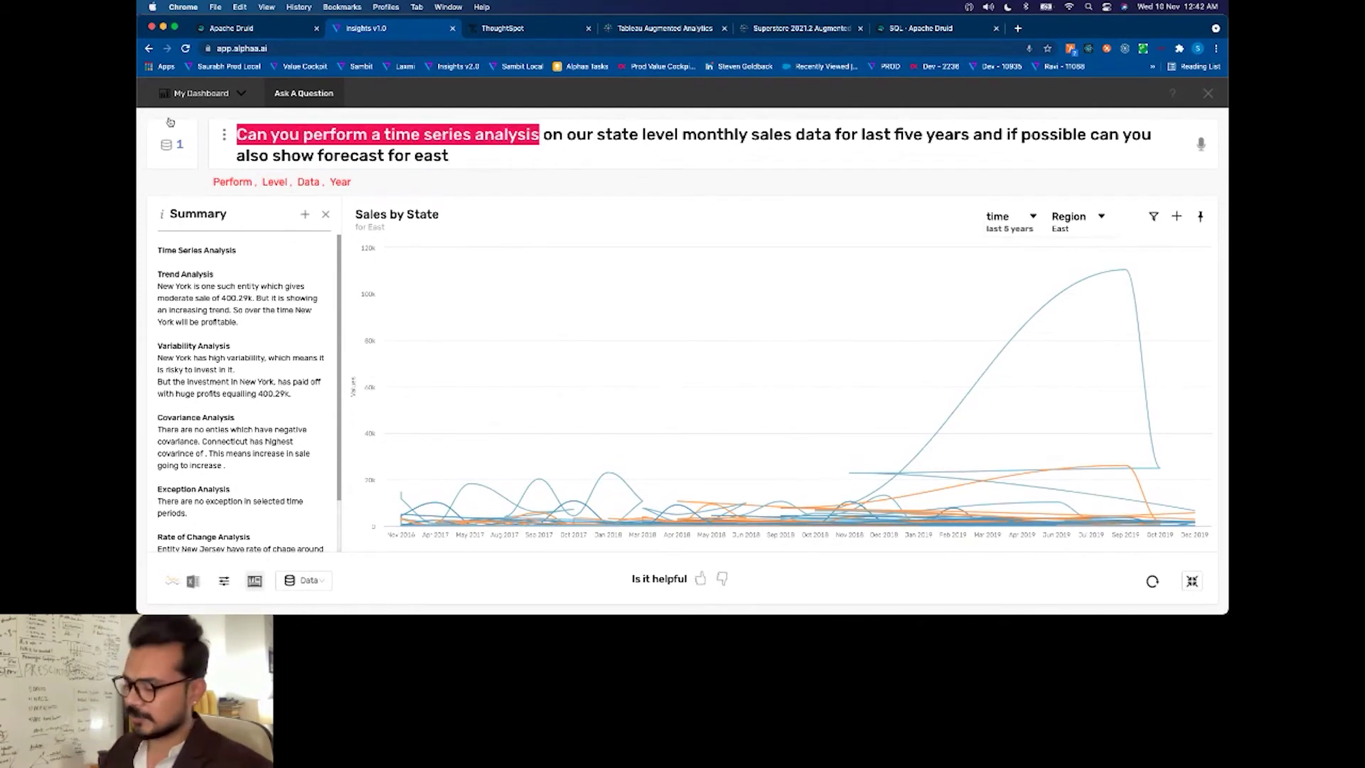
key(BackSpace)
drag(890, 137, 1039, 136)
key(BackSpace)
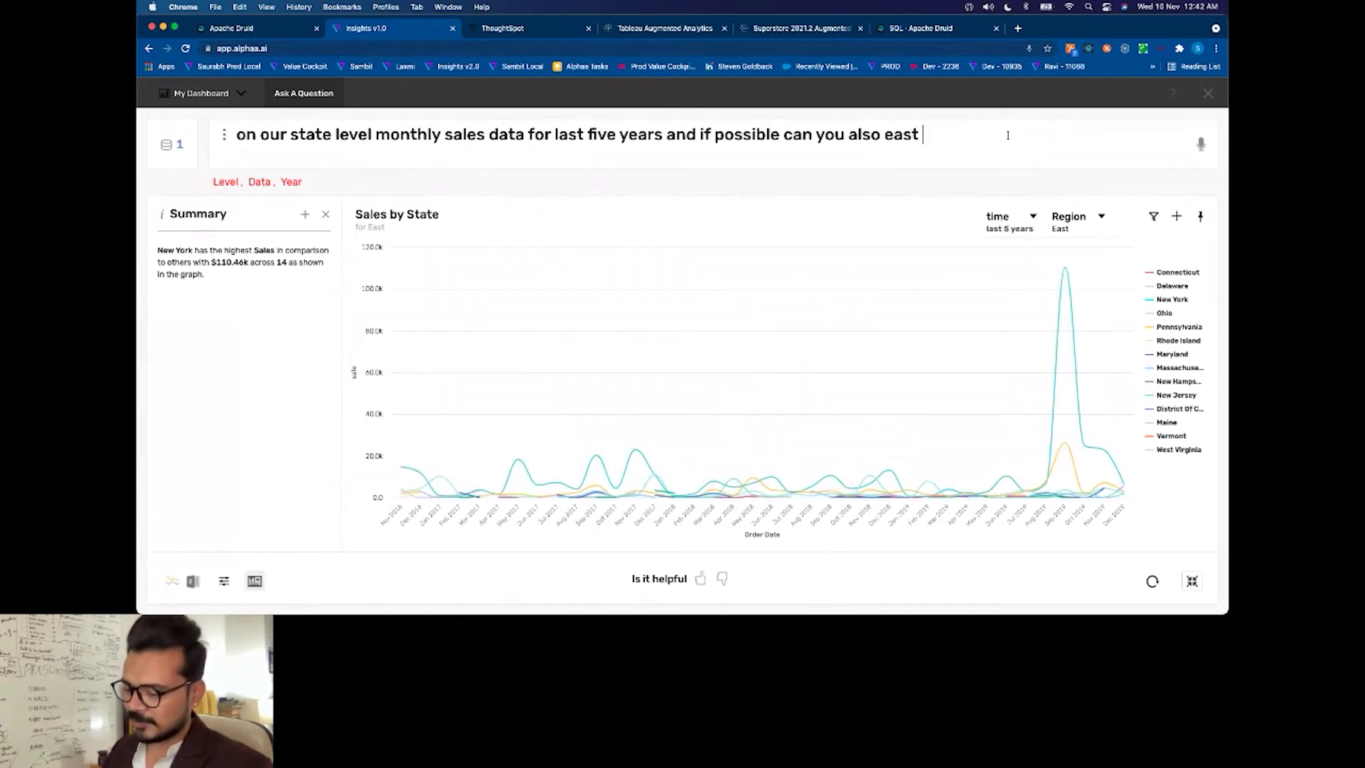
text(sum sales)
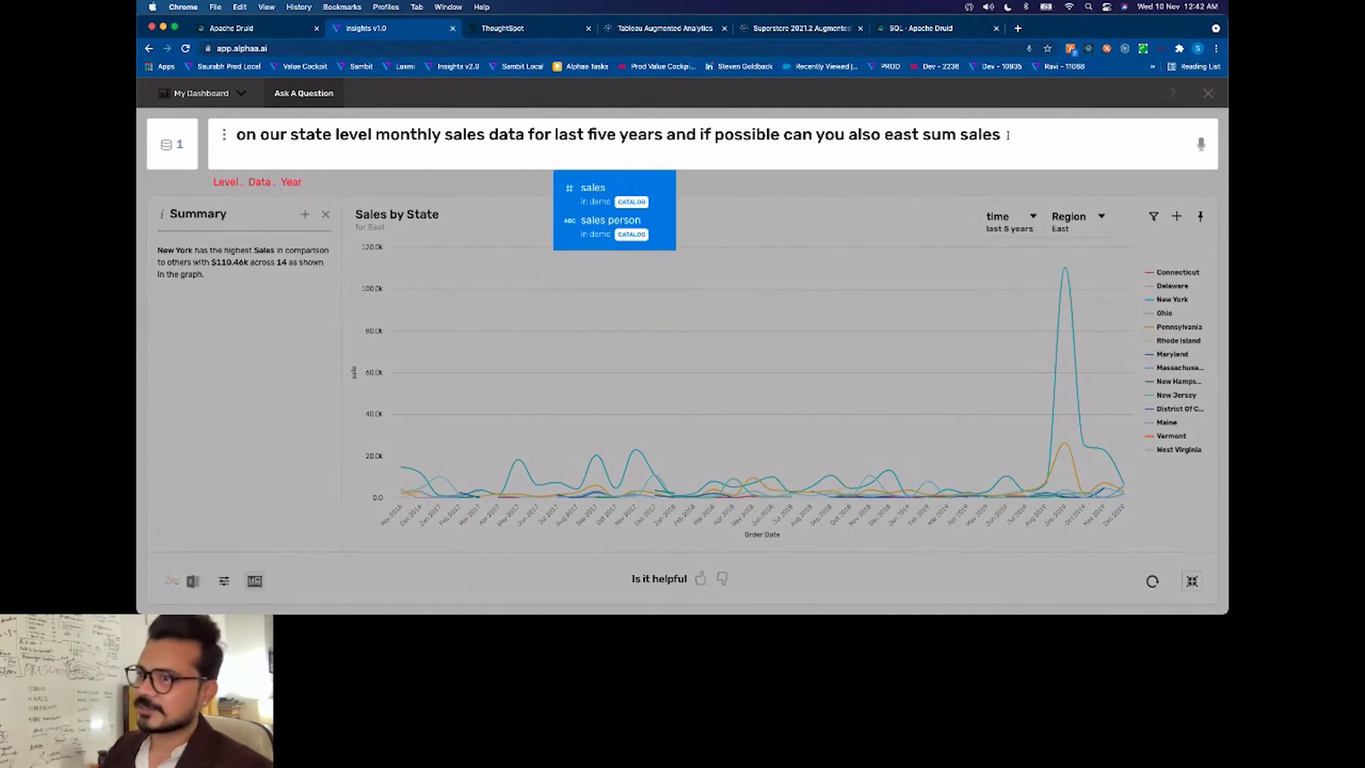
click(219, 344)
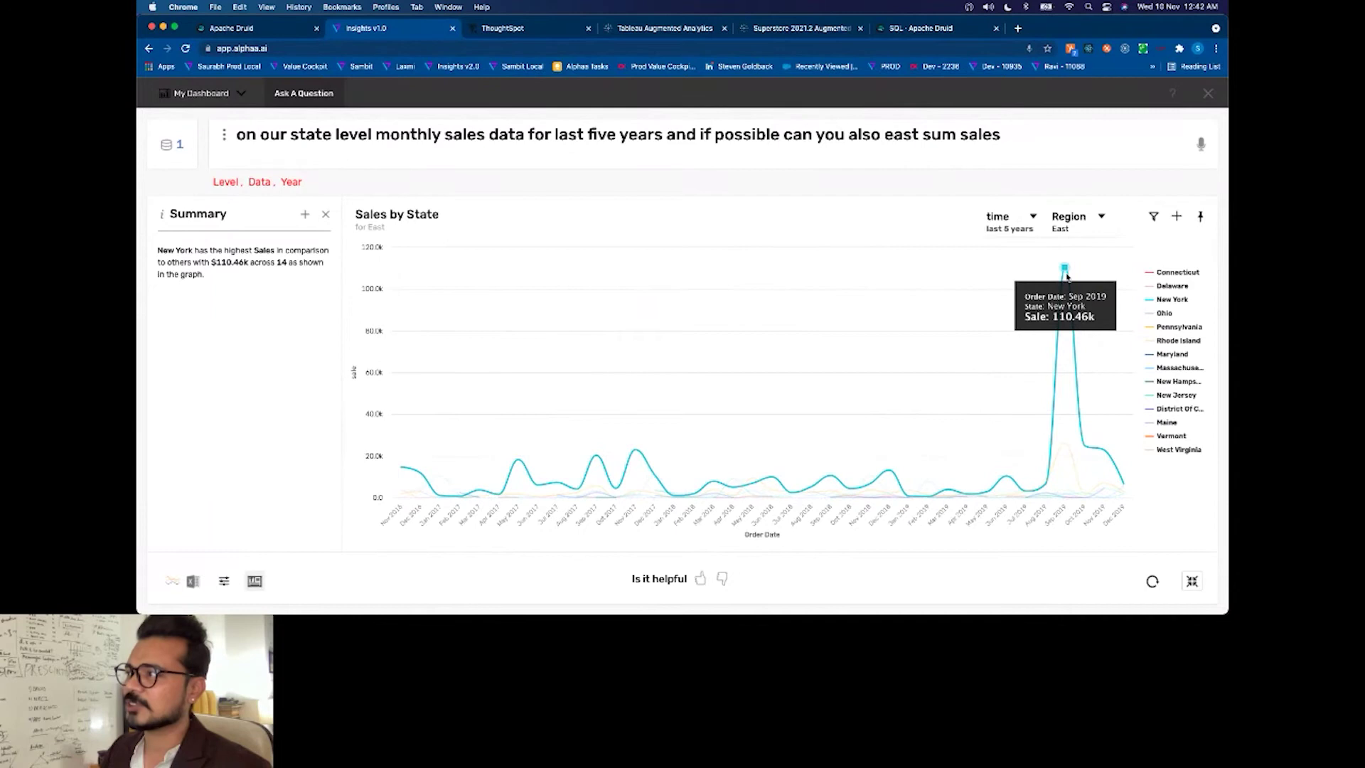
click(1026, 142)
text(<)
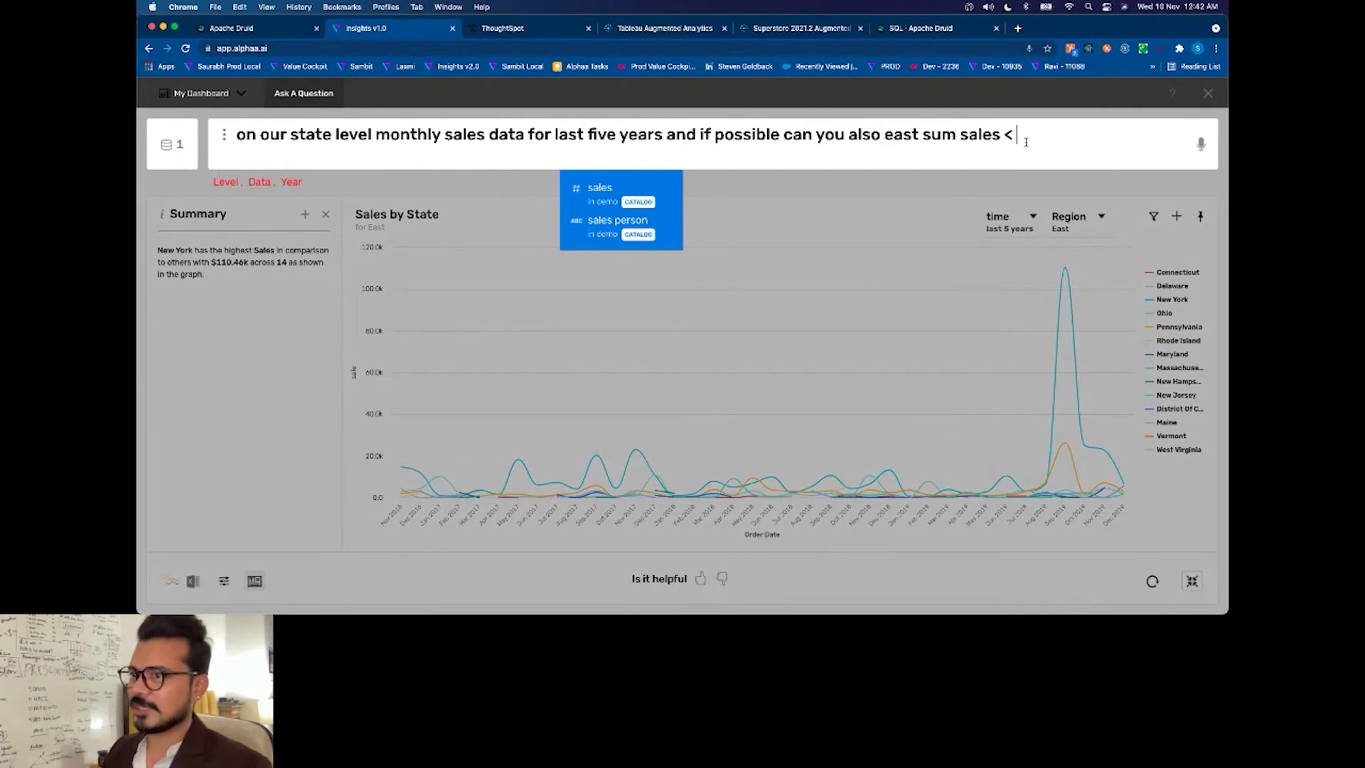
text( 20000)
key(Return)
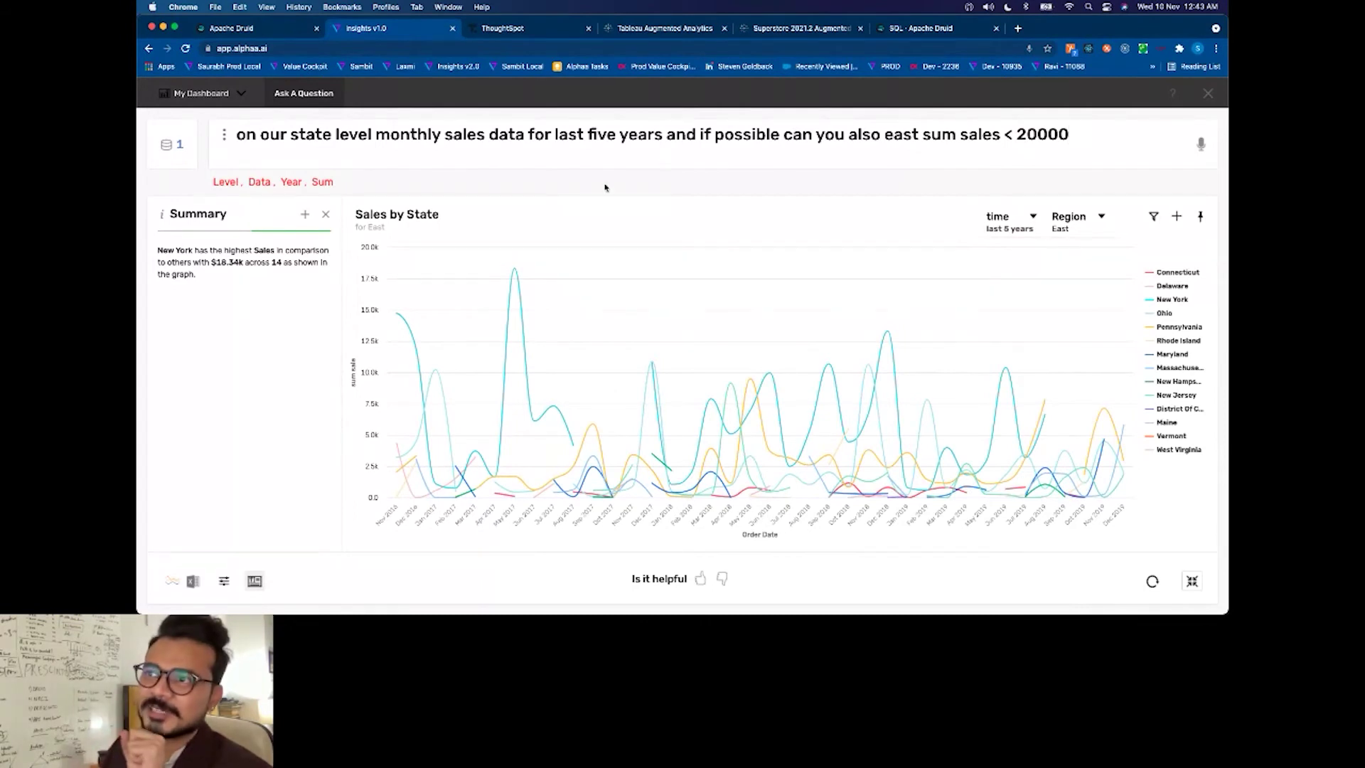
Step: Copy the question's generated SQL into the Apache Druid query editor in place of the existing query, run it, and close the developer tools
click(224, 135)
drag(706, 254, 542, 187)
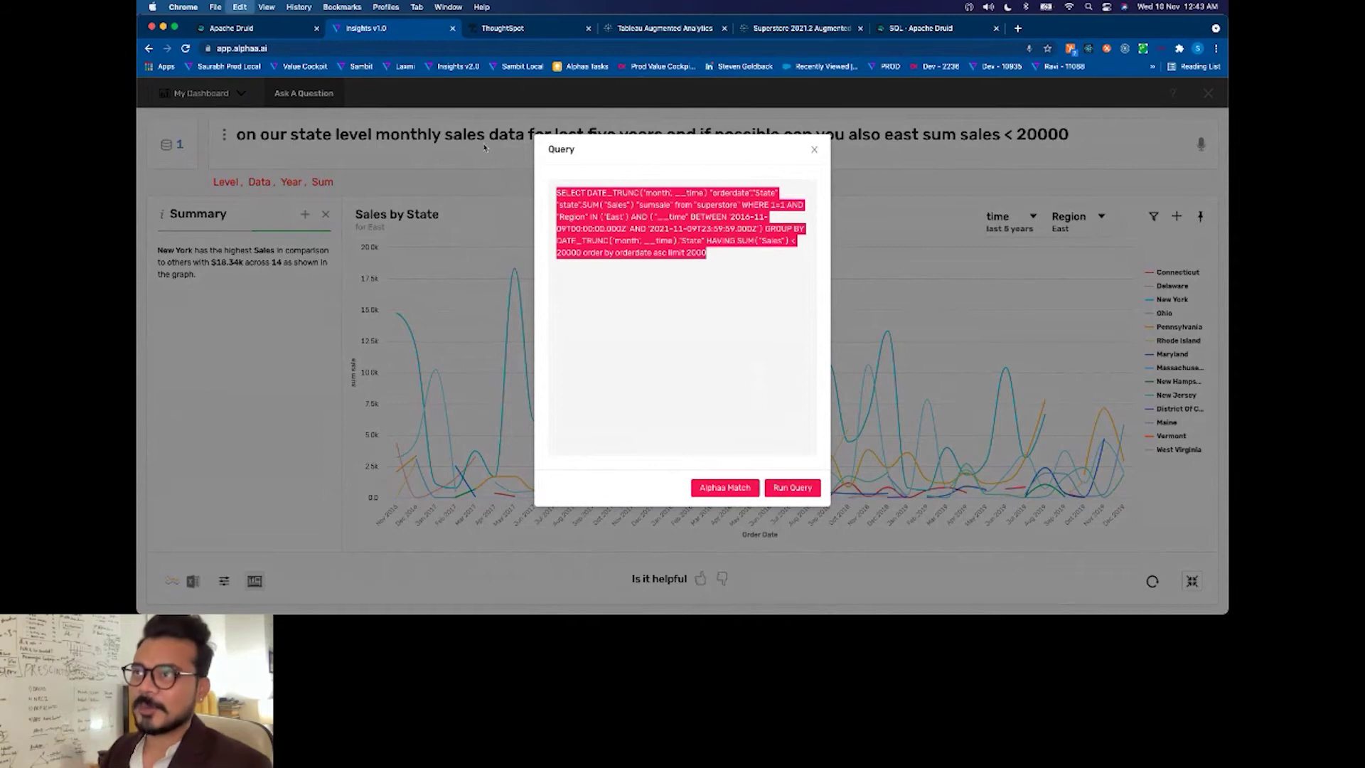
click(262, 30)
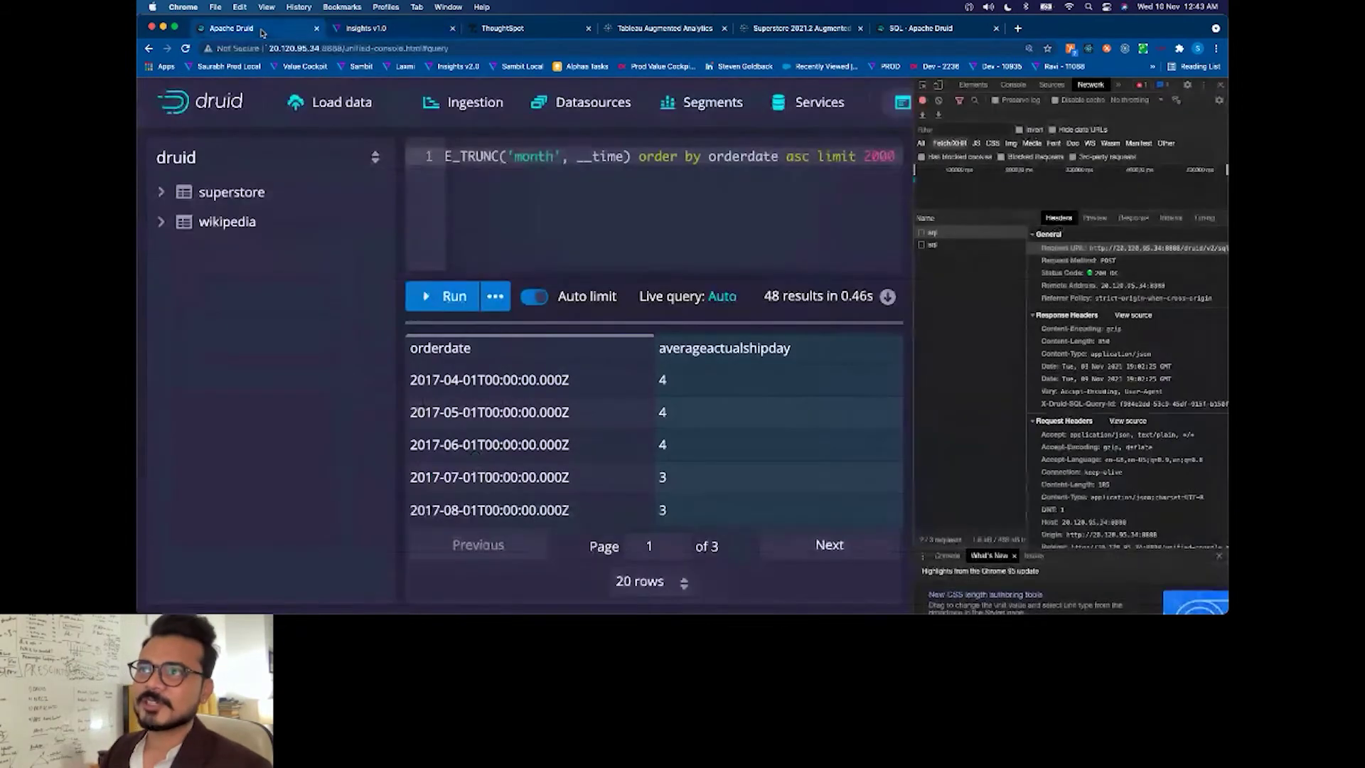
click(537, 174)
key(super+a)
key(super+v)
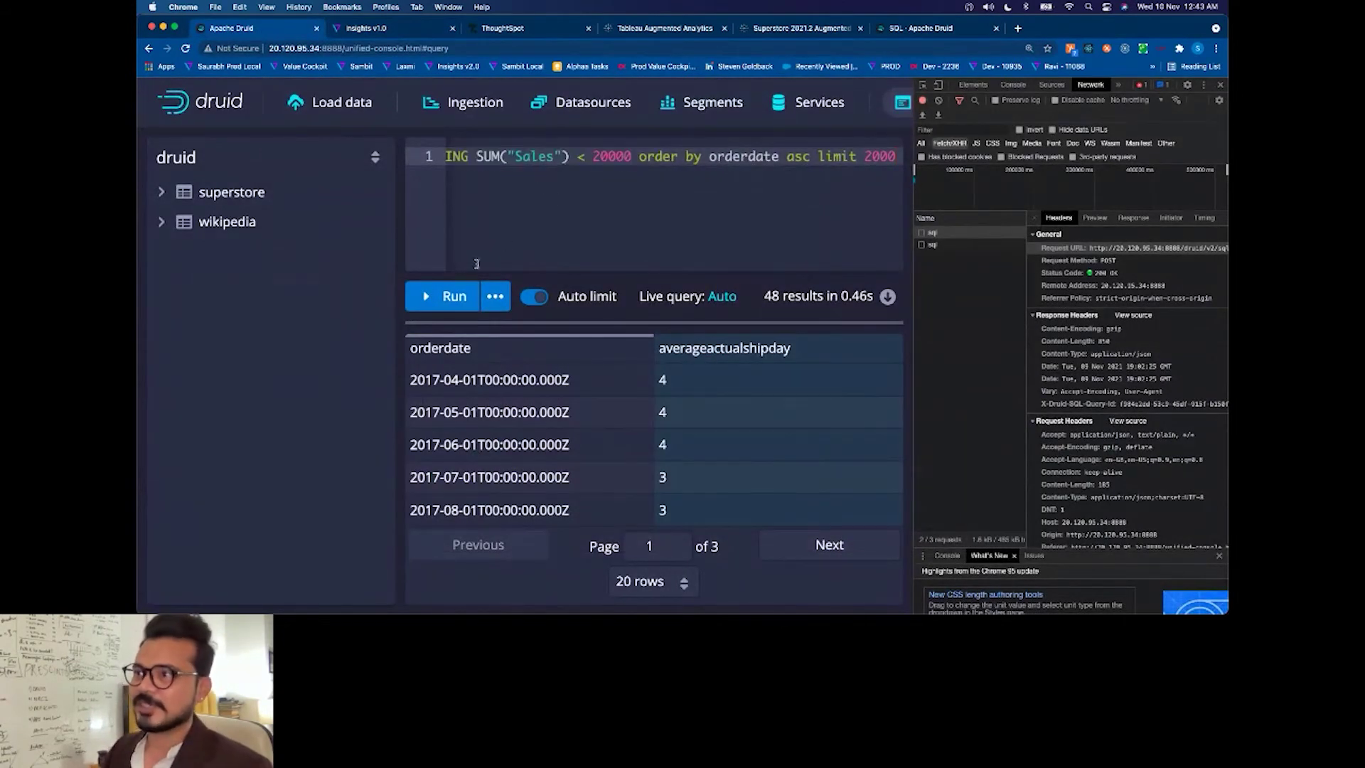
click(448, 297)
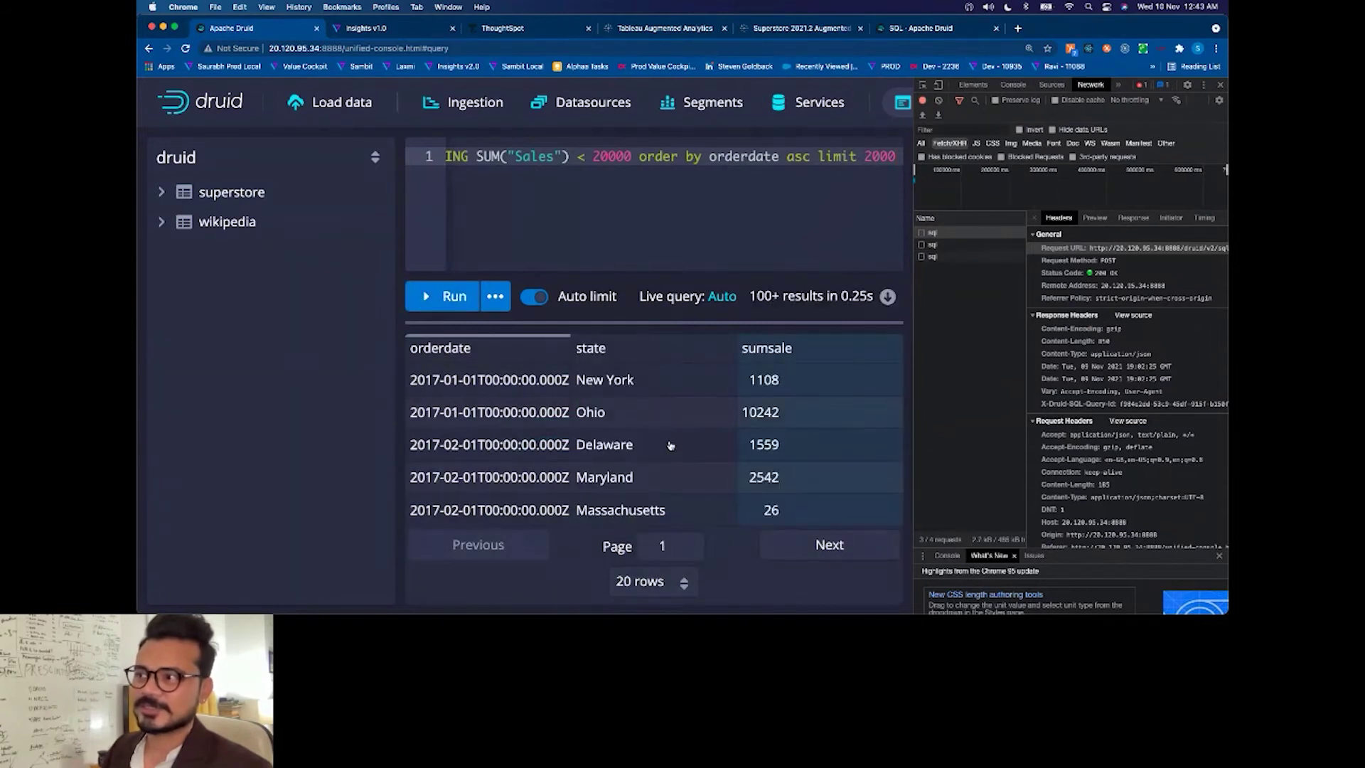
click(1220, 85)
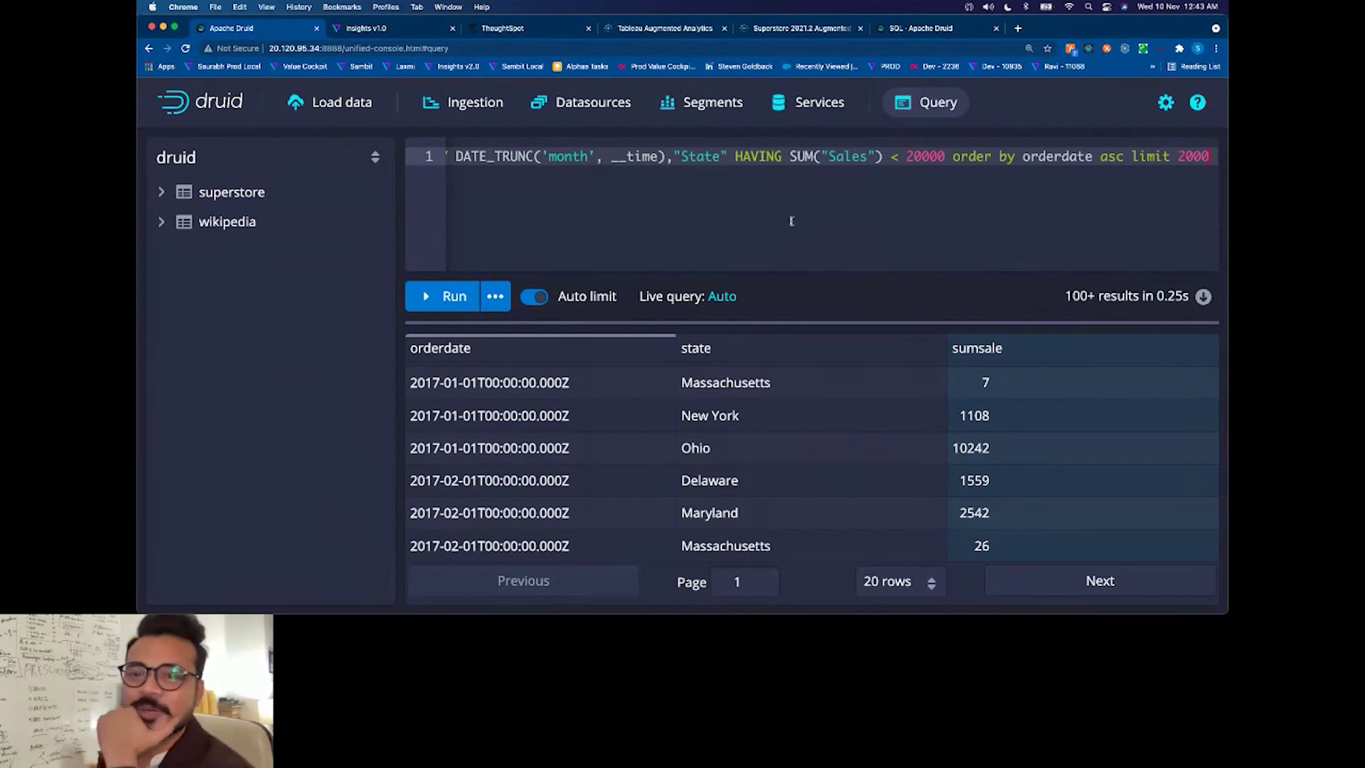
Step: Examine the full SQL statement in Druid, including its HAVING condition, and return to Insights v1.0 to close the query window
scroll(713, 198, left, 10)
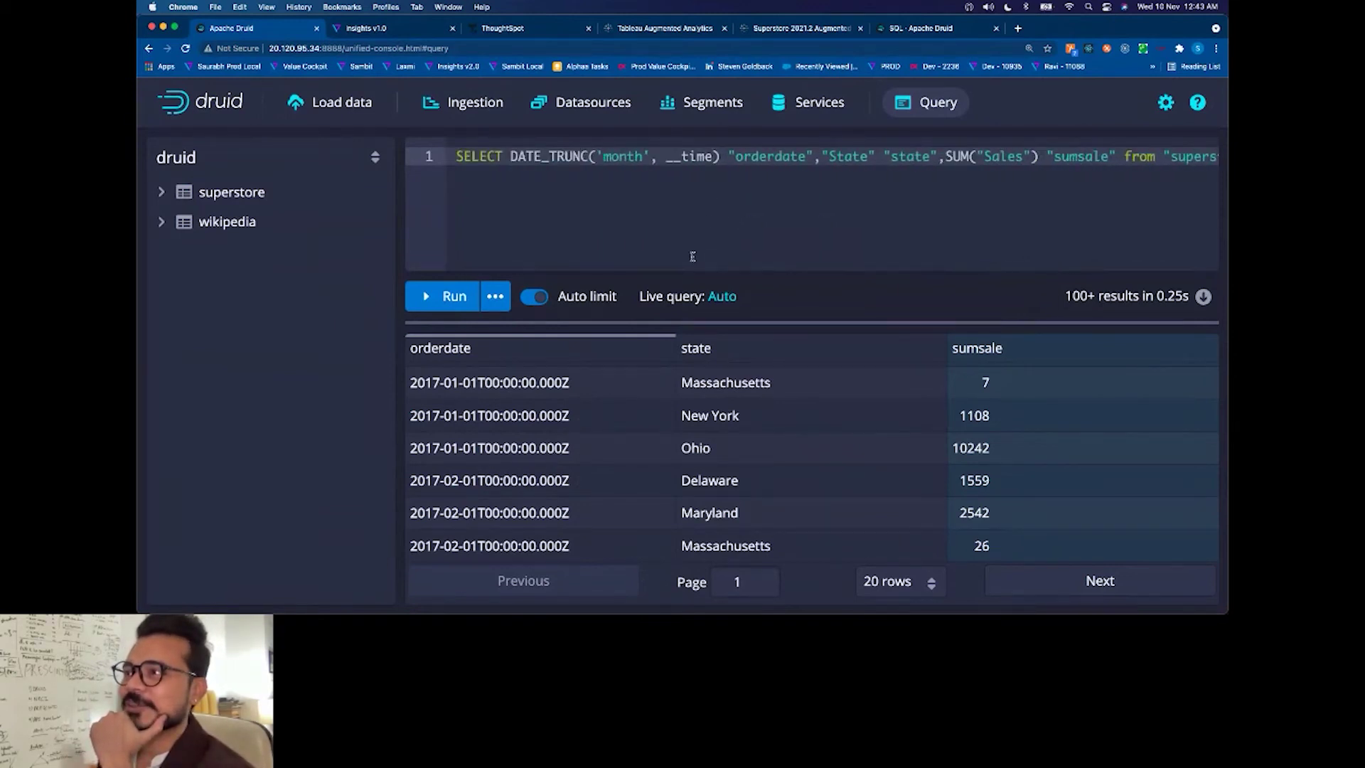
scroll(634, 208, right, 10)
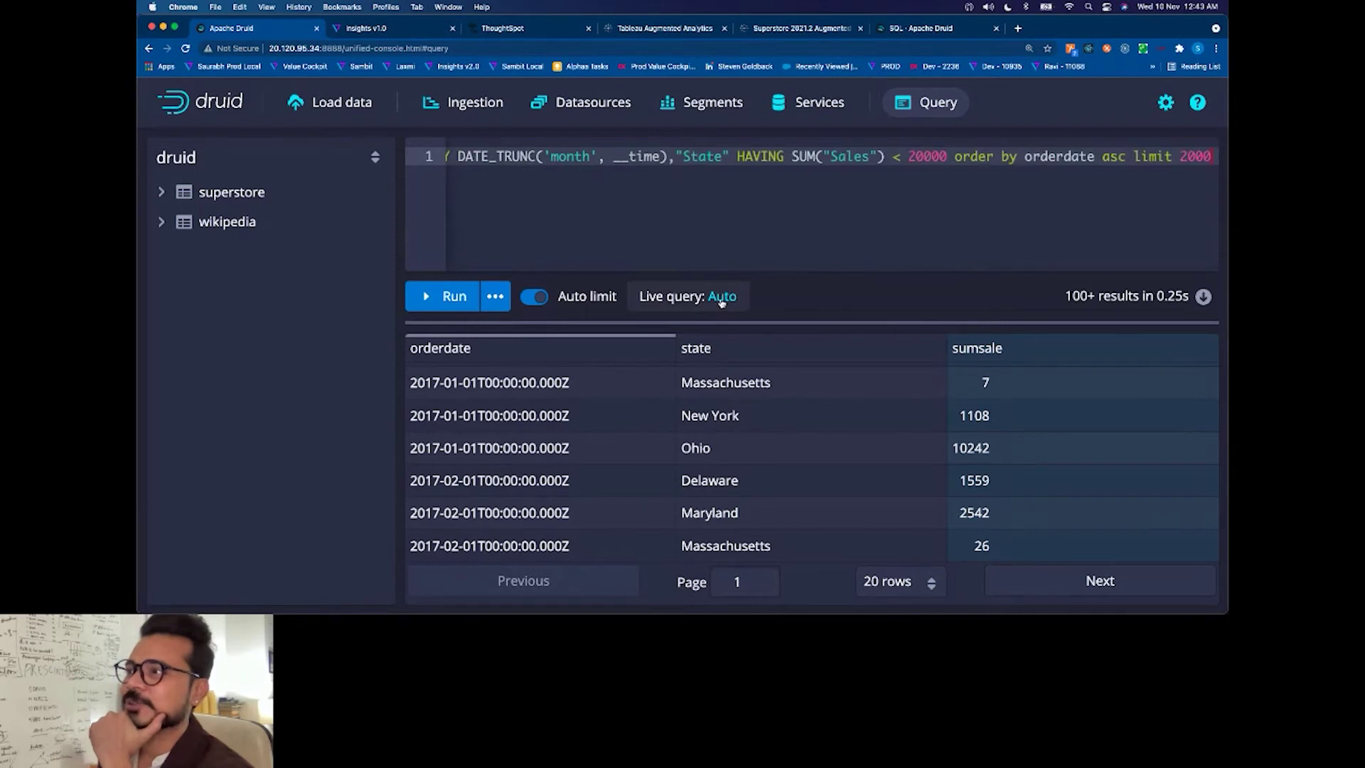
click(721, 300)
click(676, 205)
scroll(676, 205, left, 10)
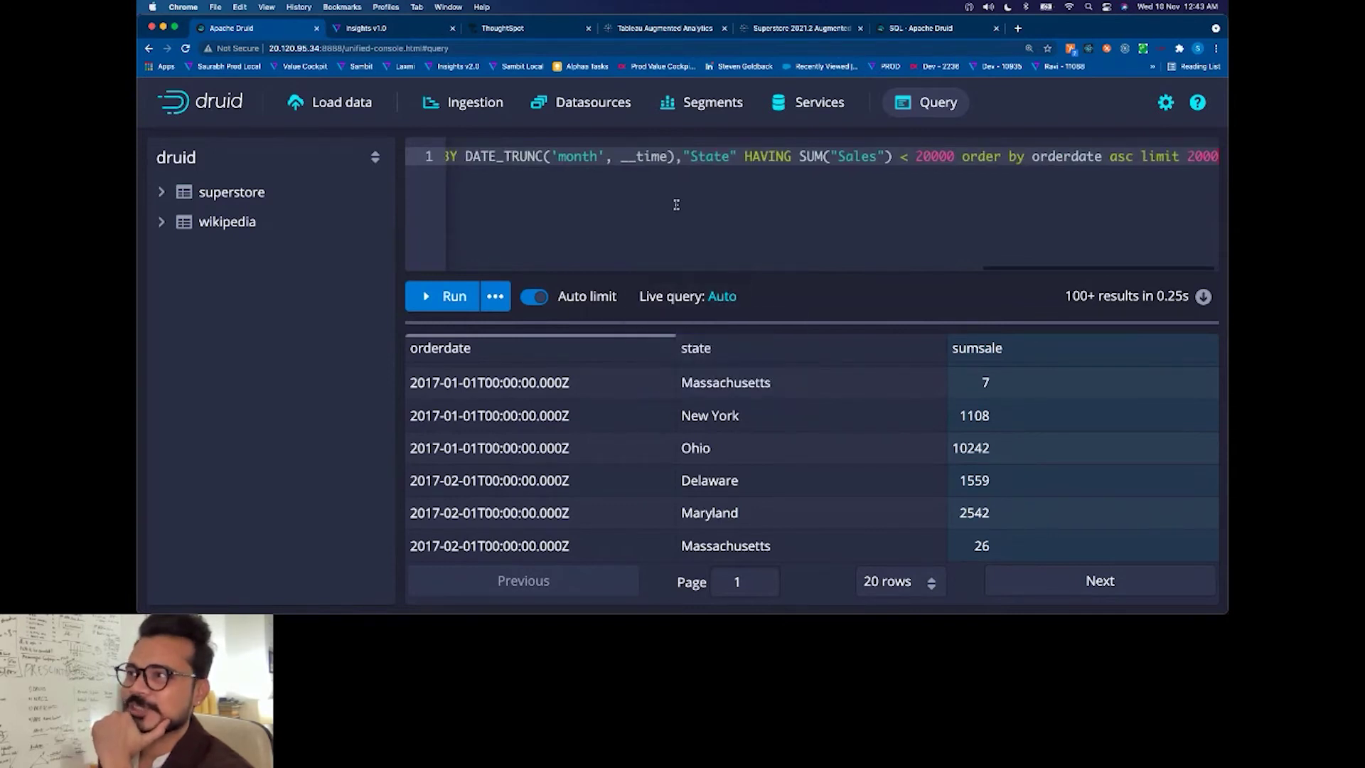
scroll(676, 205, right, 10)
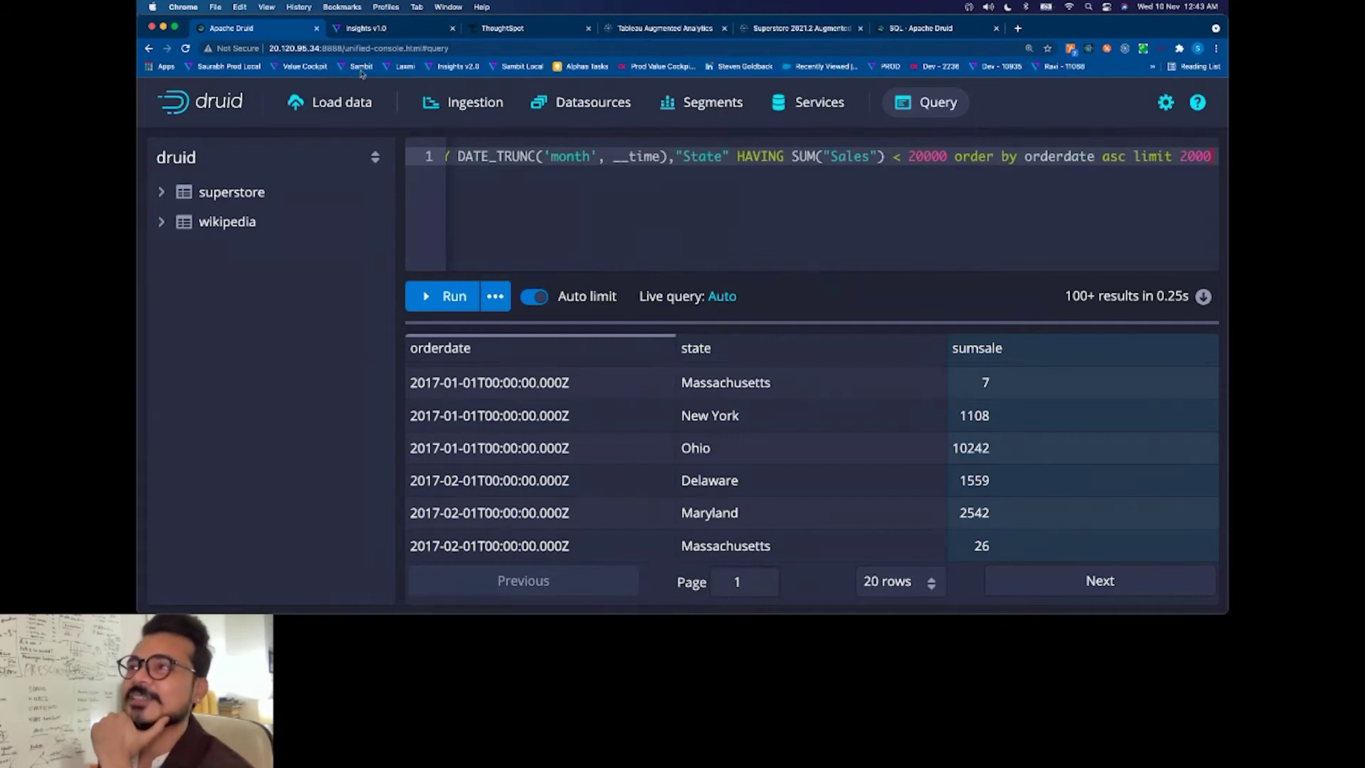
click(380, 31)
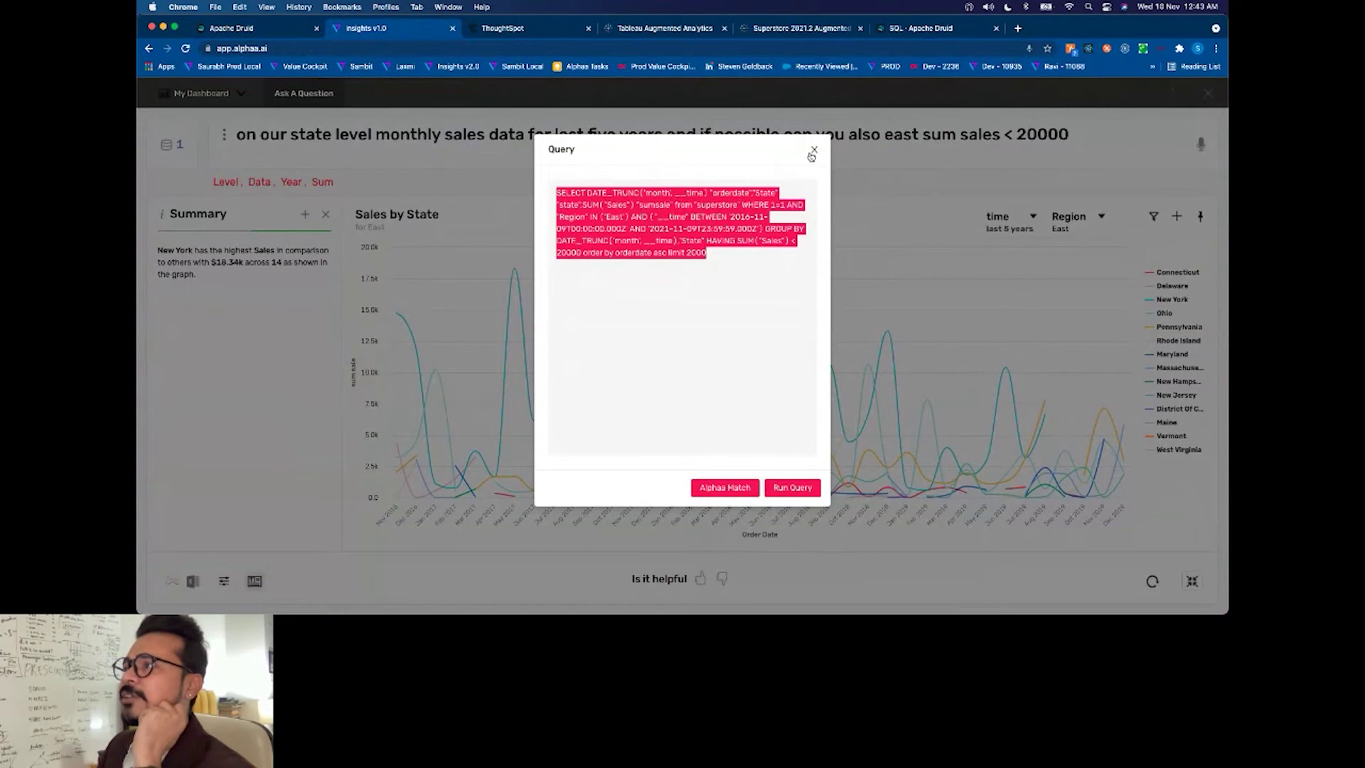
click(813, 151)
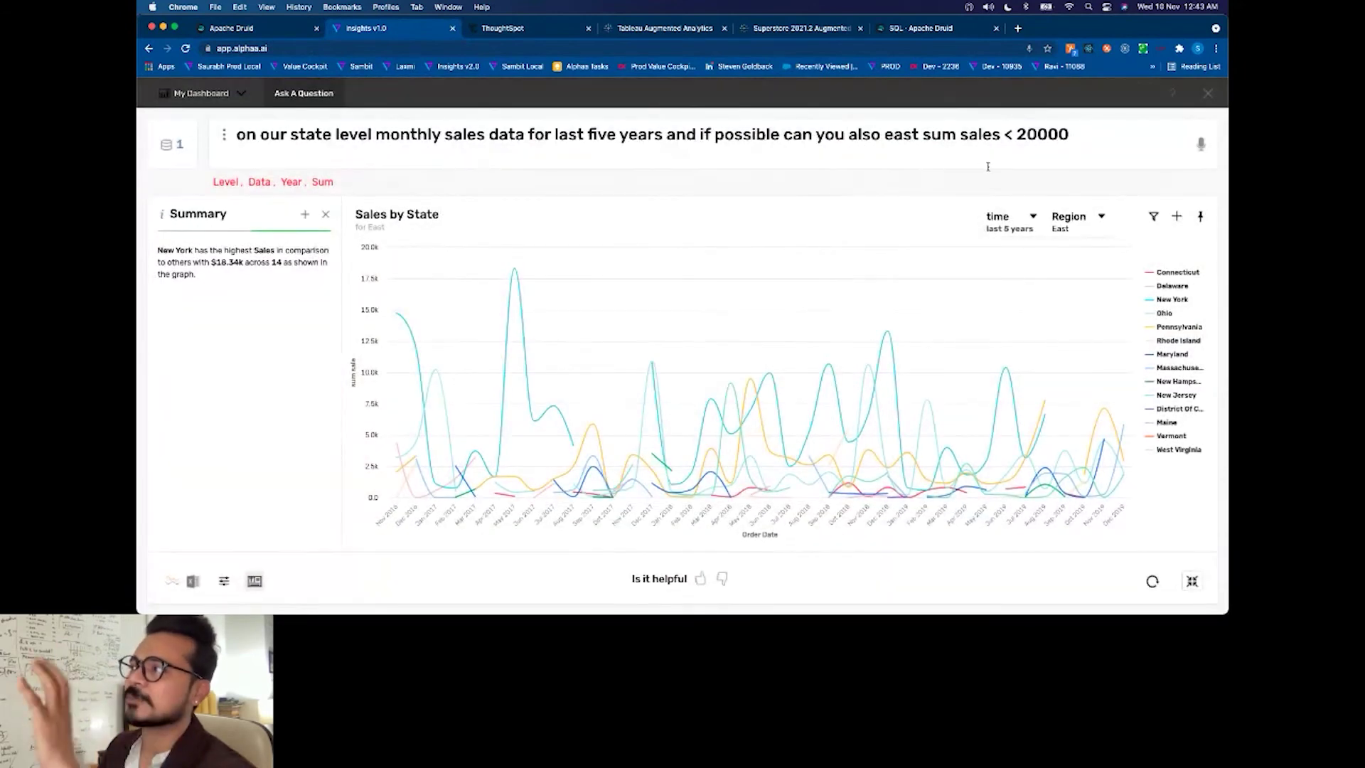
Step: Ask by voice for region-wise state-level sales, profit and discounts for the second week of July 2019, and show only East and West
click(1199, 149)
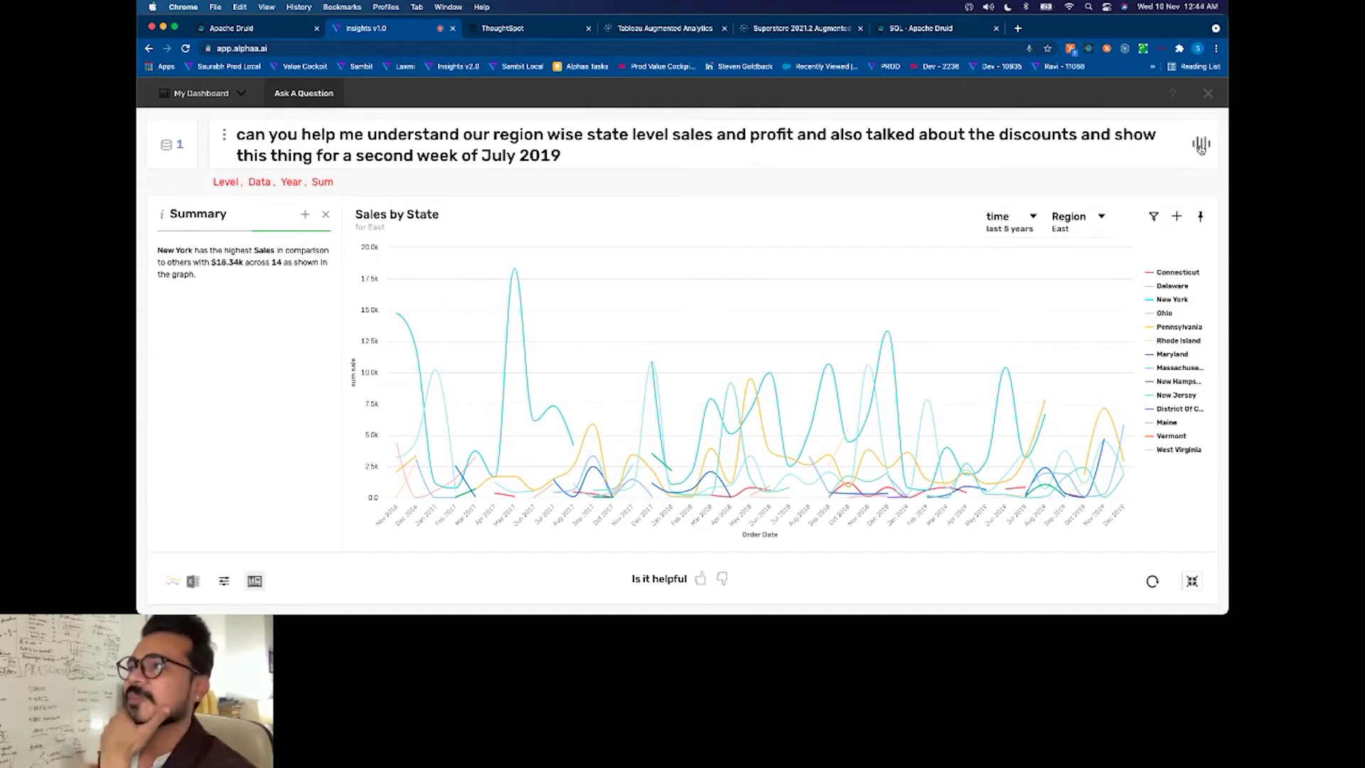
click(1201, 146)
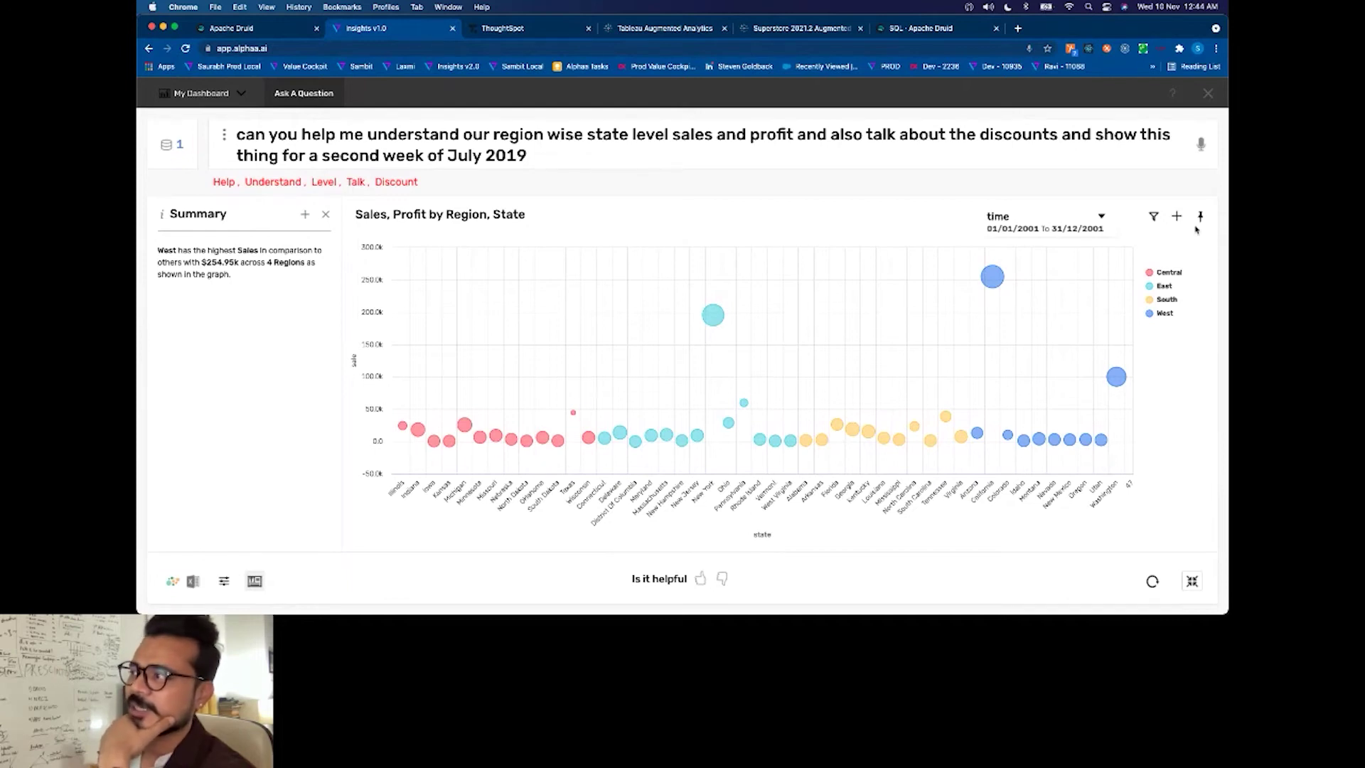
click(1167, 272)
click(1163, 286)
click(1166, 299)
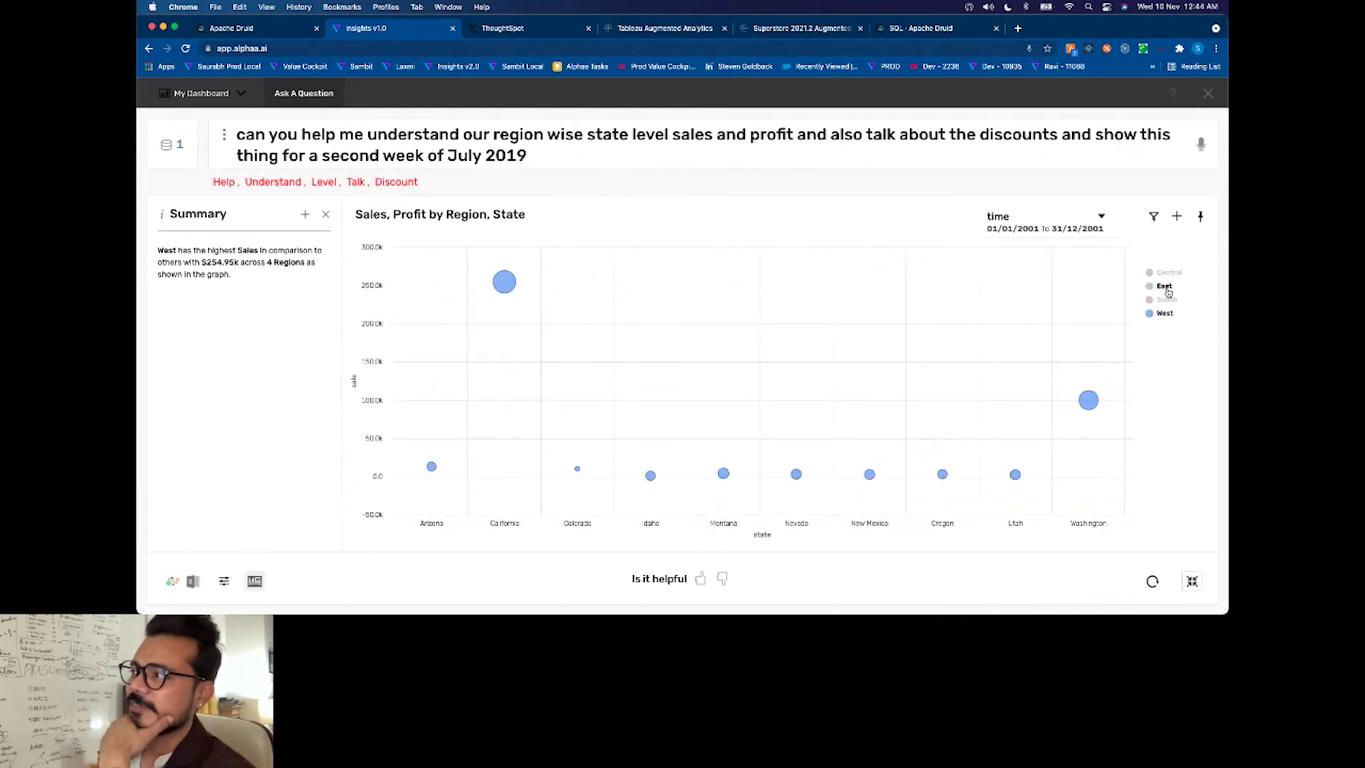
click(1168, 289)
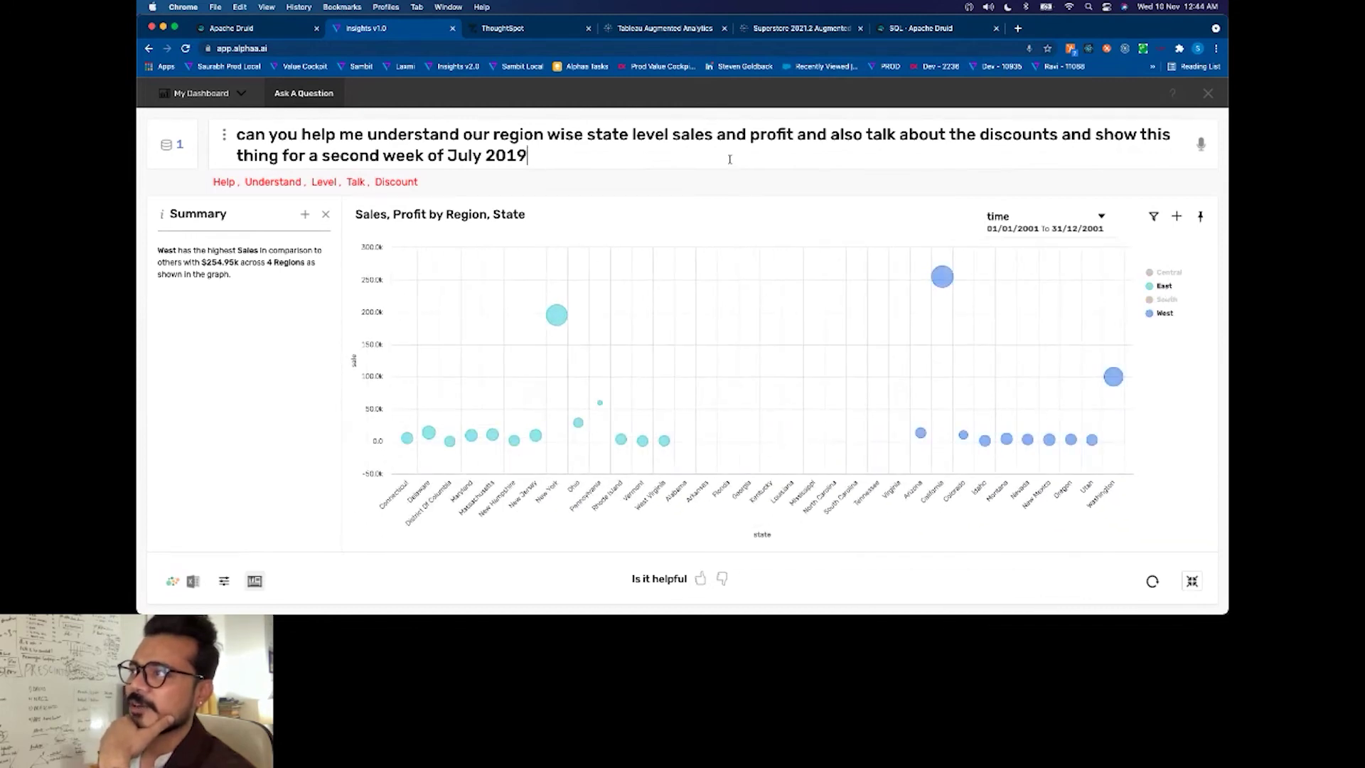
Step: Ask for a quadrant analysis of sales and profit across customers, focused on upmarket stores and technology, and inspect its generated SQL
key(BackSpace)
key(Return)
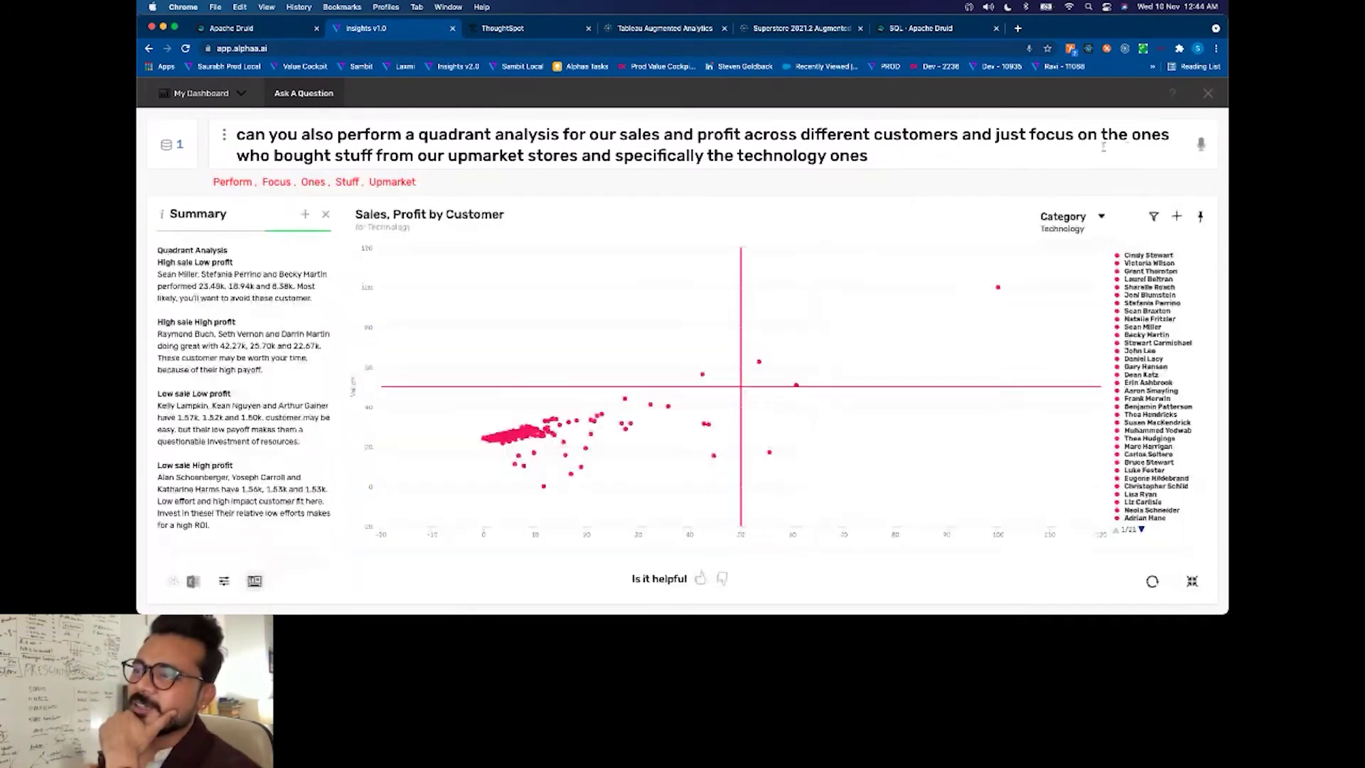
click(224, 135)
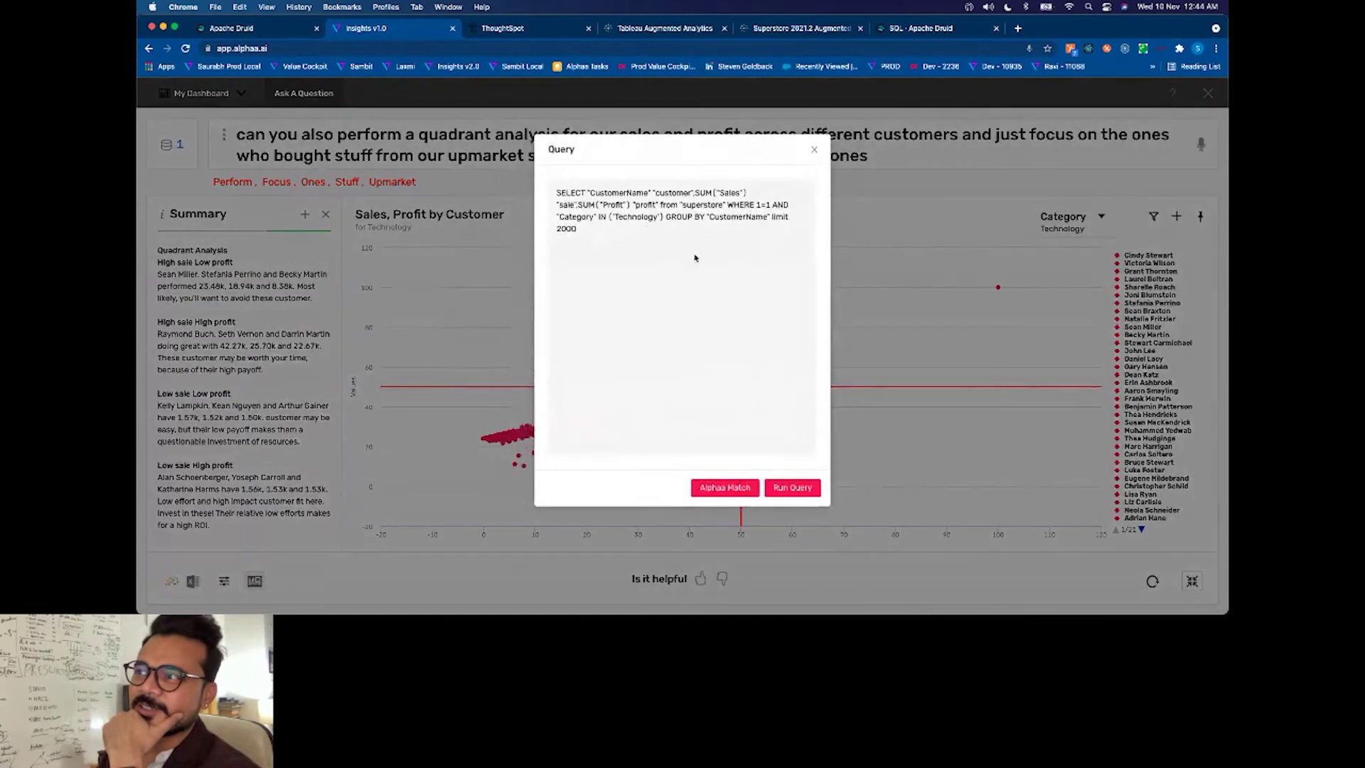
drag(600, 233, 518, 198)
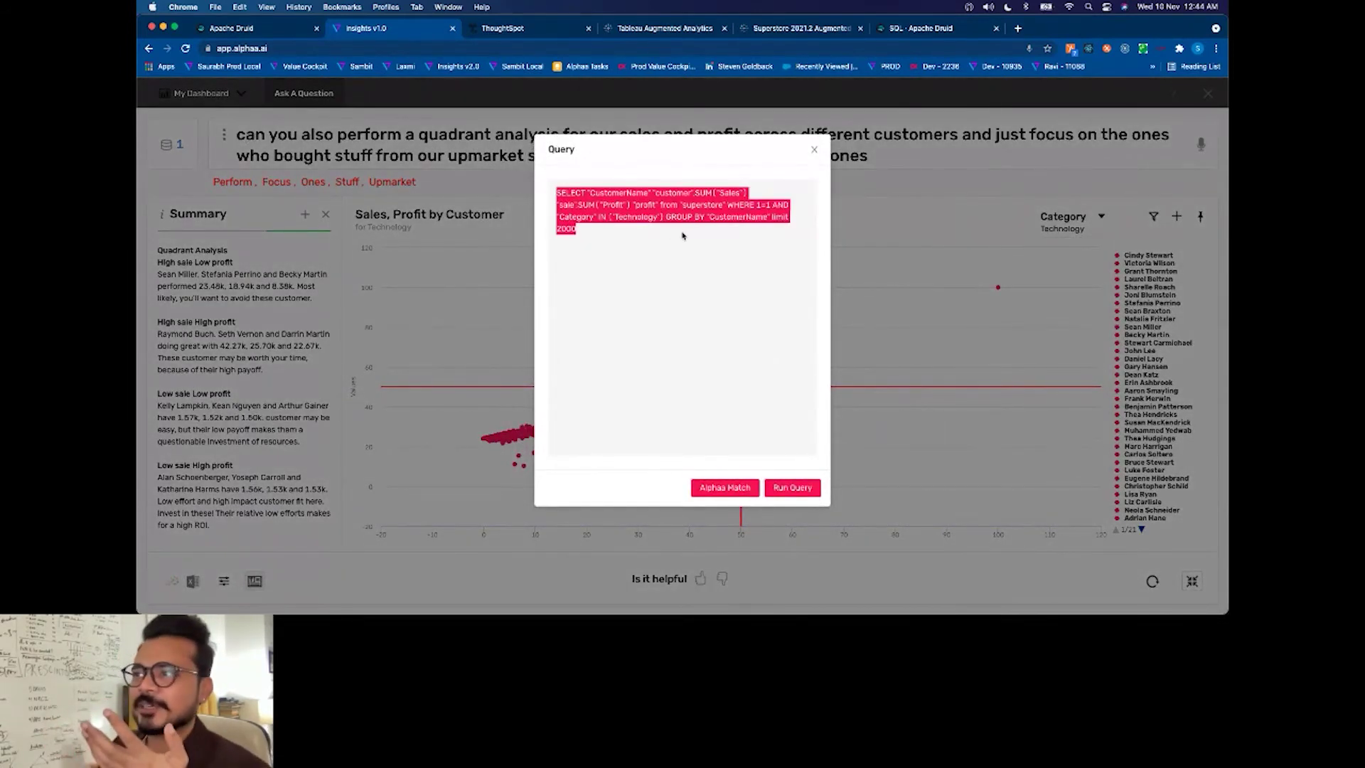
click(814, 152)
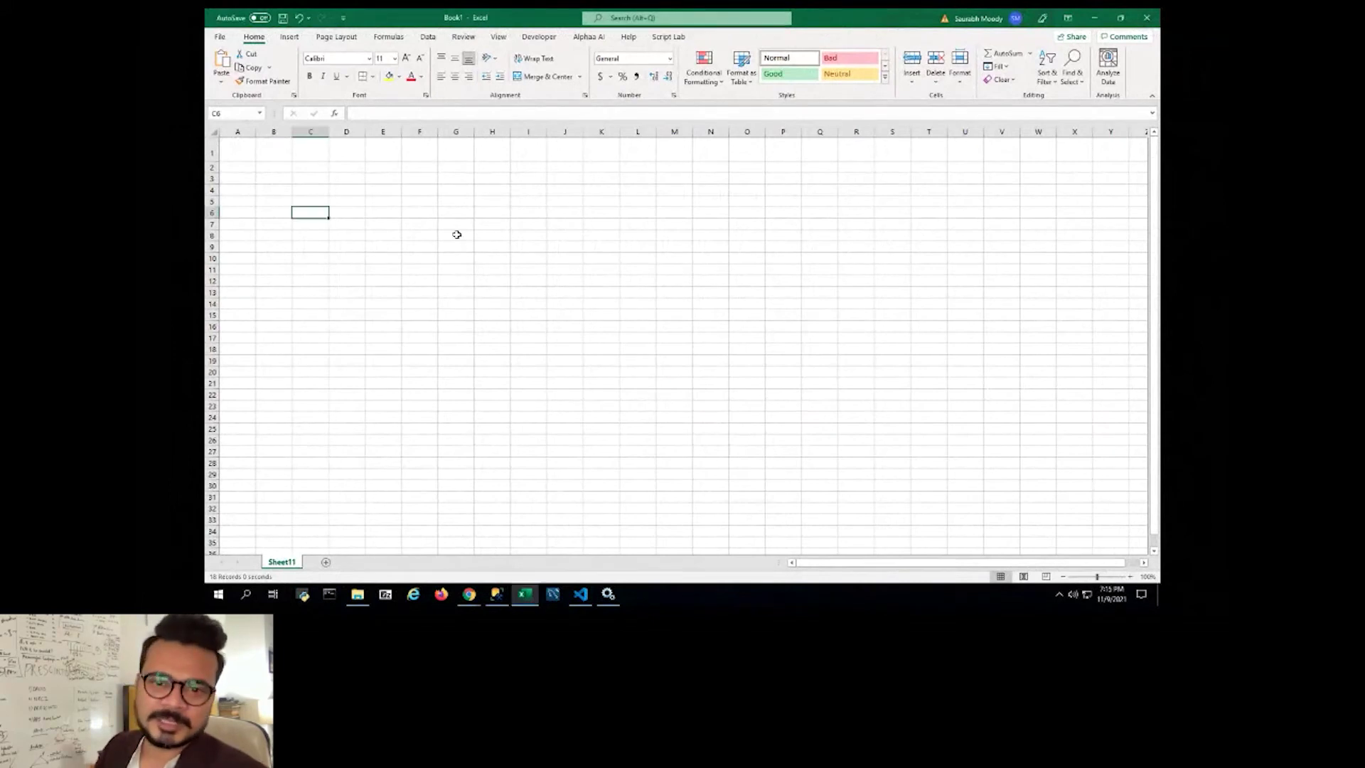
Step: Ask in cell A1 "how is our sales across different states for california and texas also tell me the categories and segment we are operating in"
click(368, 249)
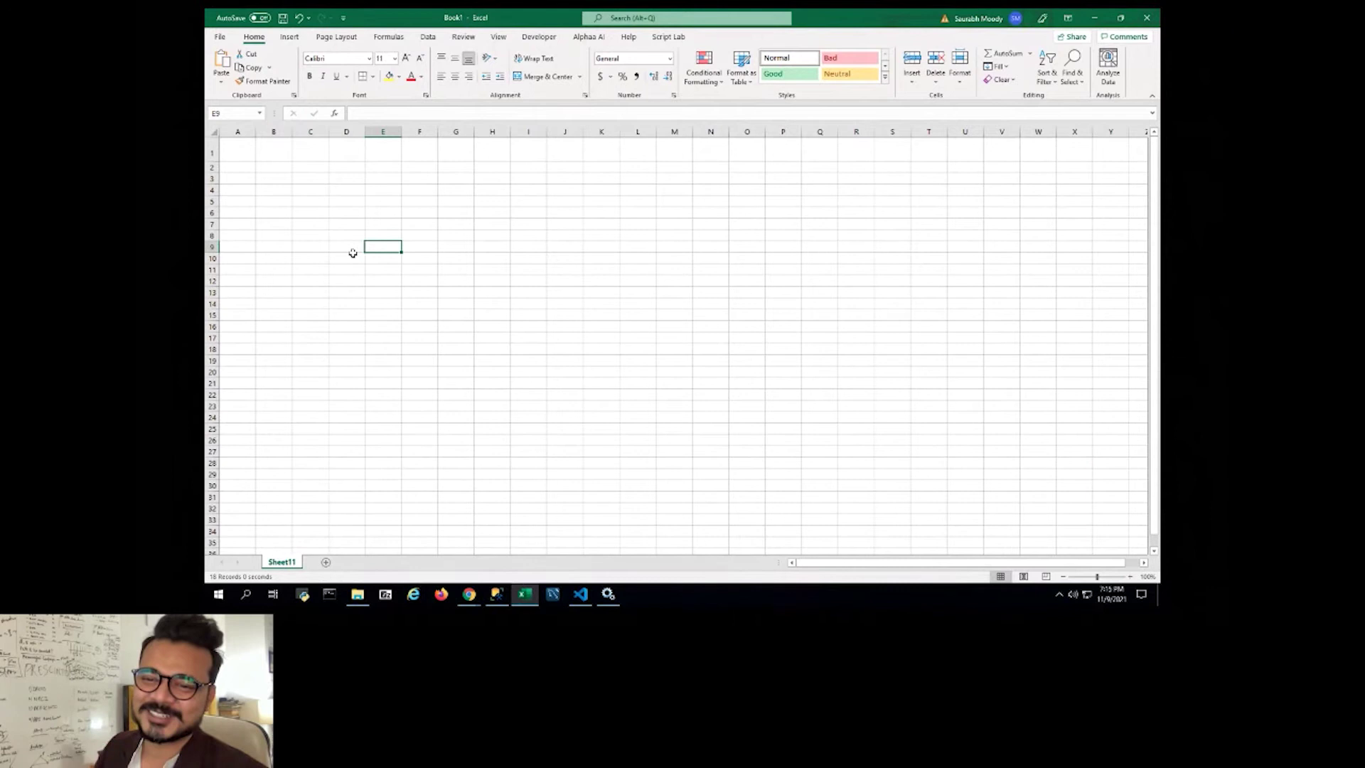
click(235, 150)
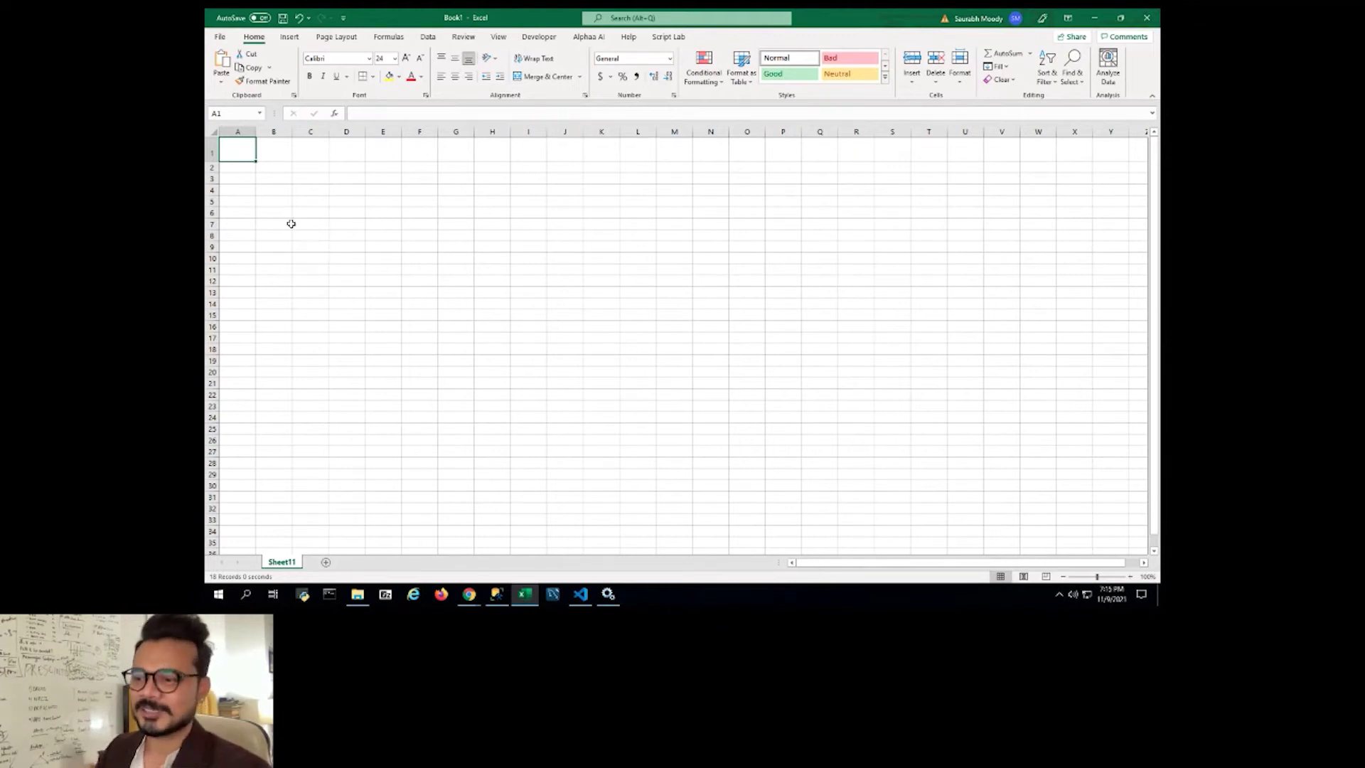
text(ho)
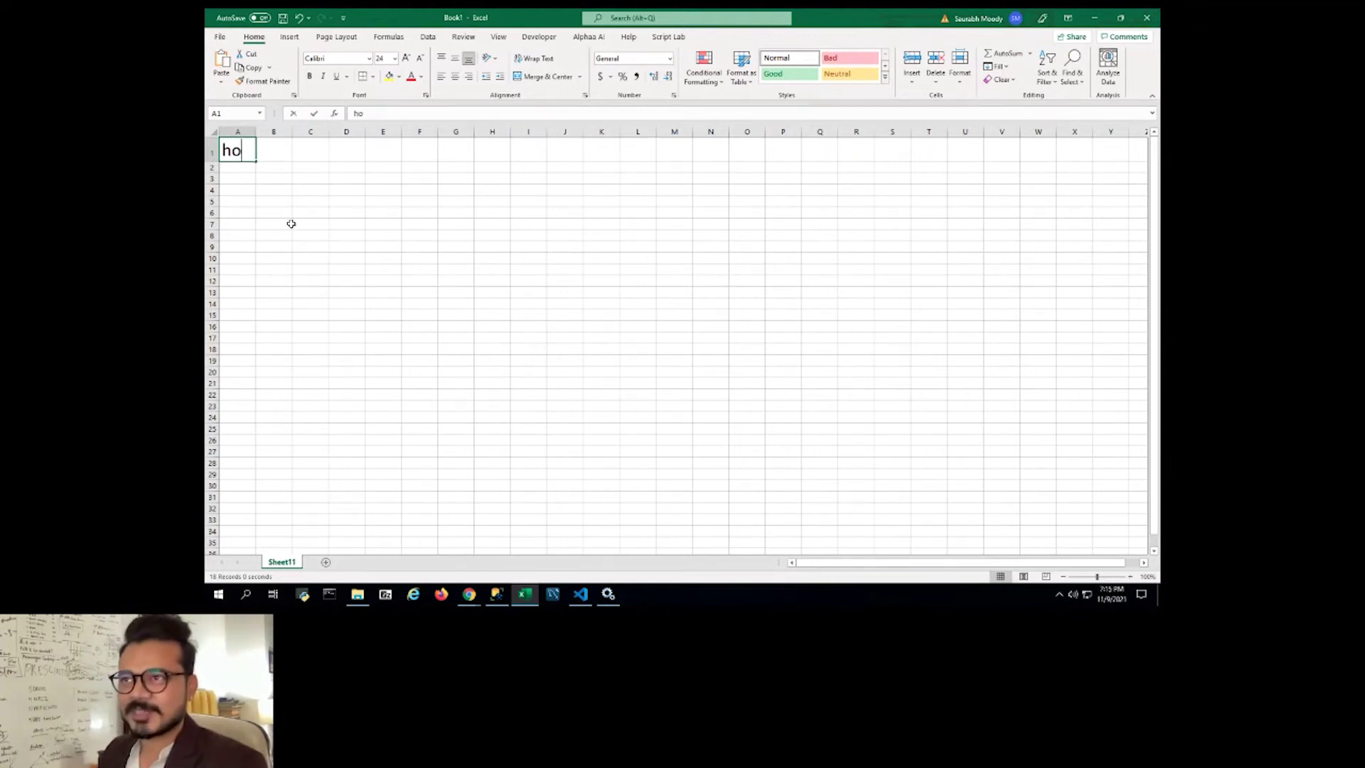
text(w is our)
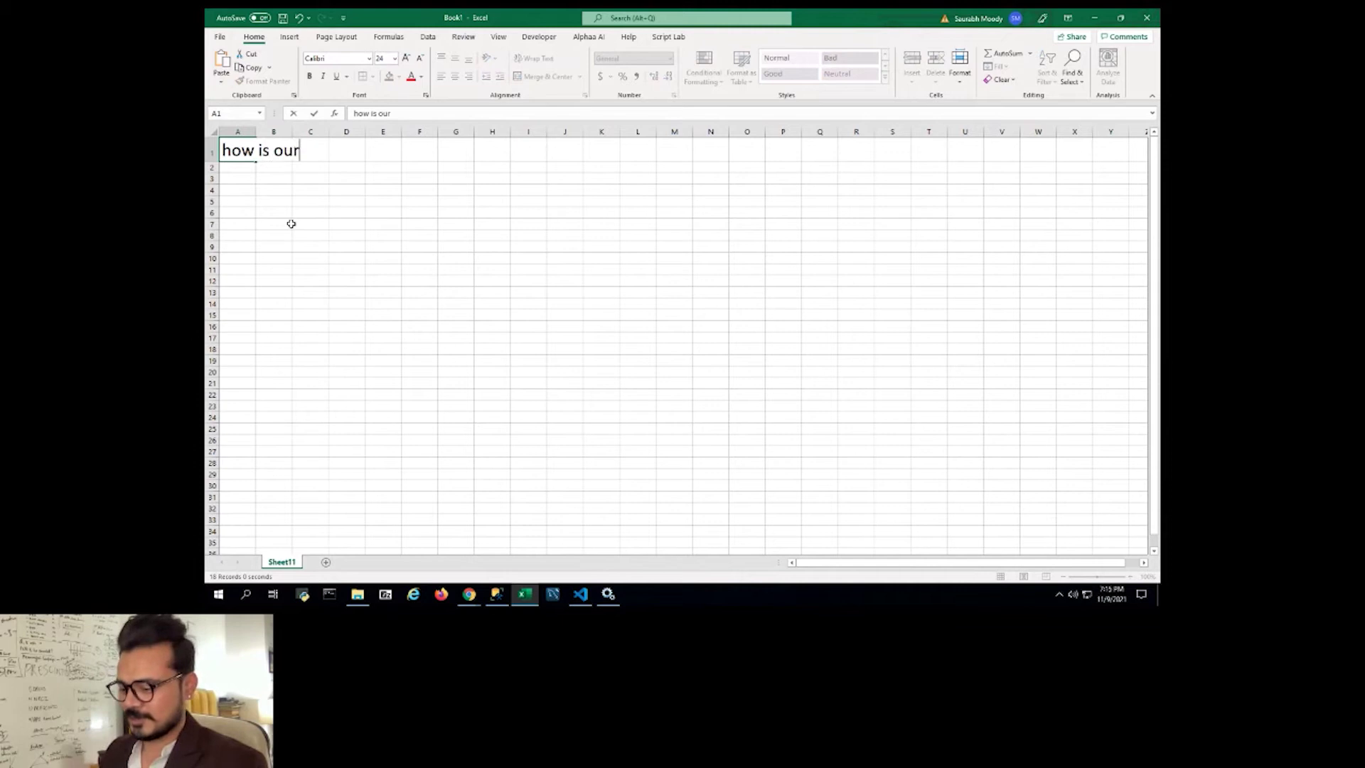
text( sales across )
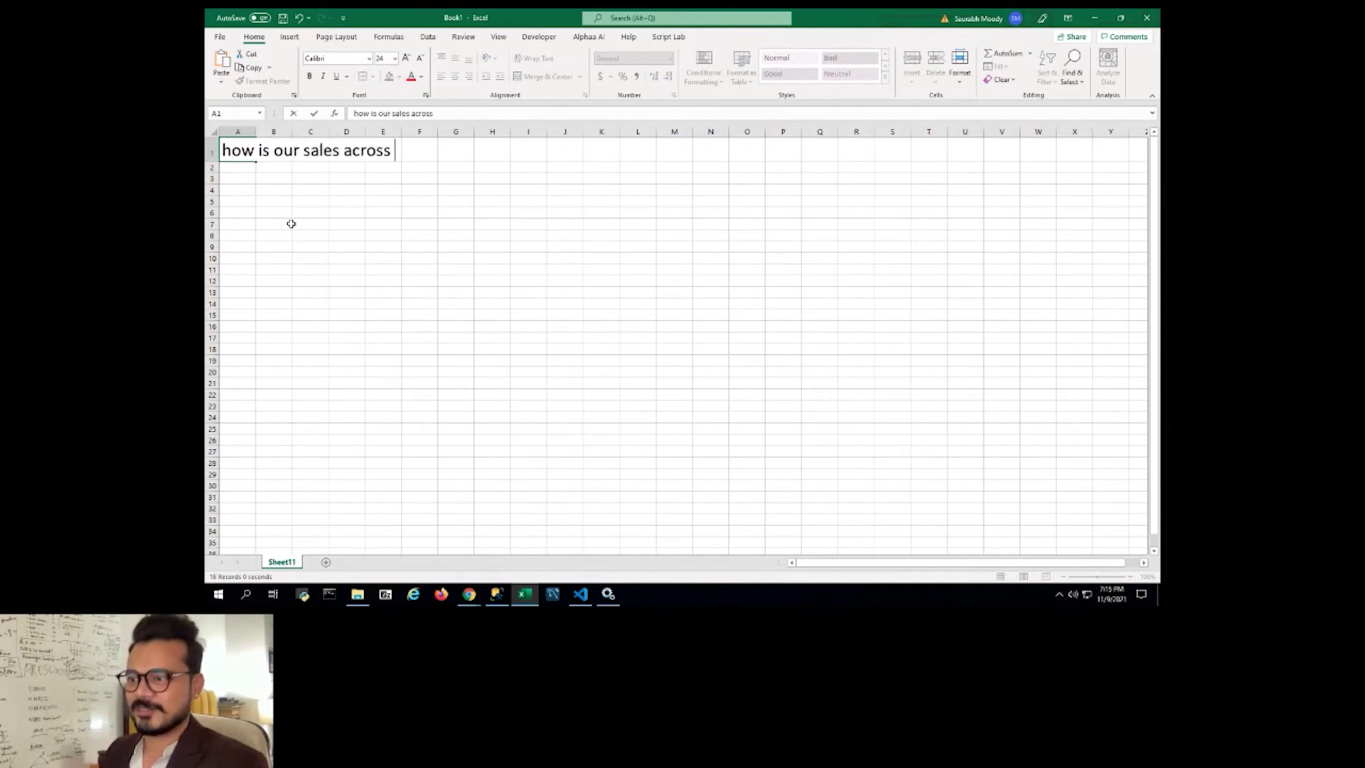
text(different)
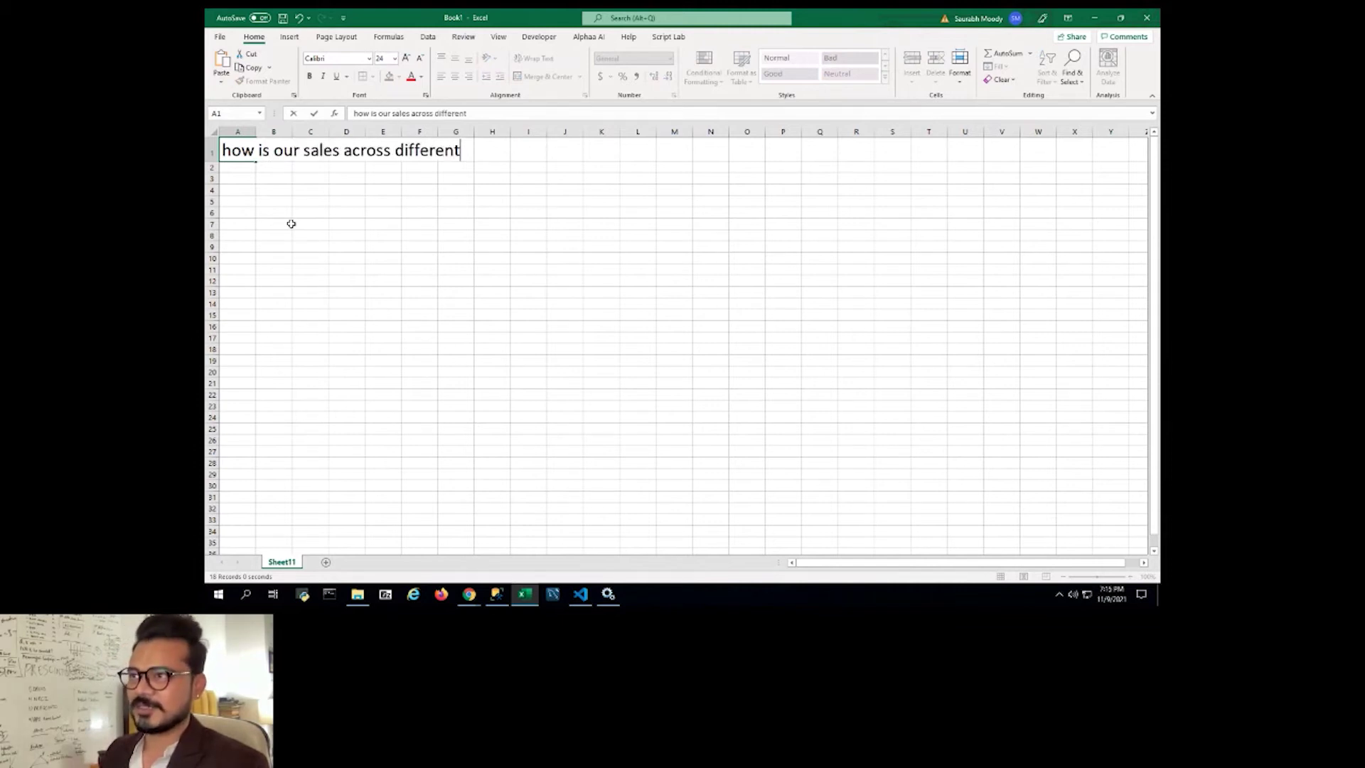
text( states )
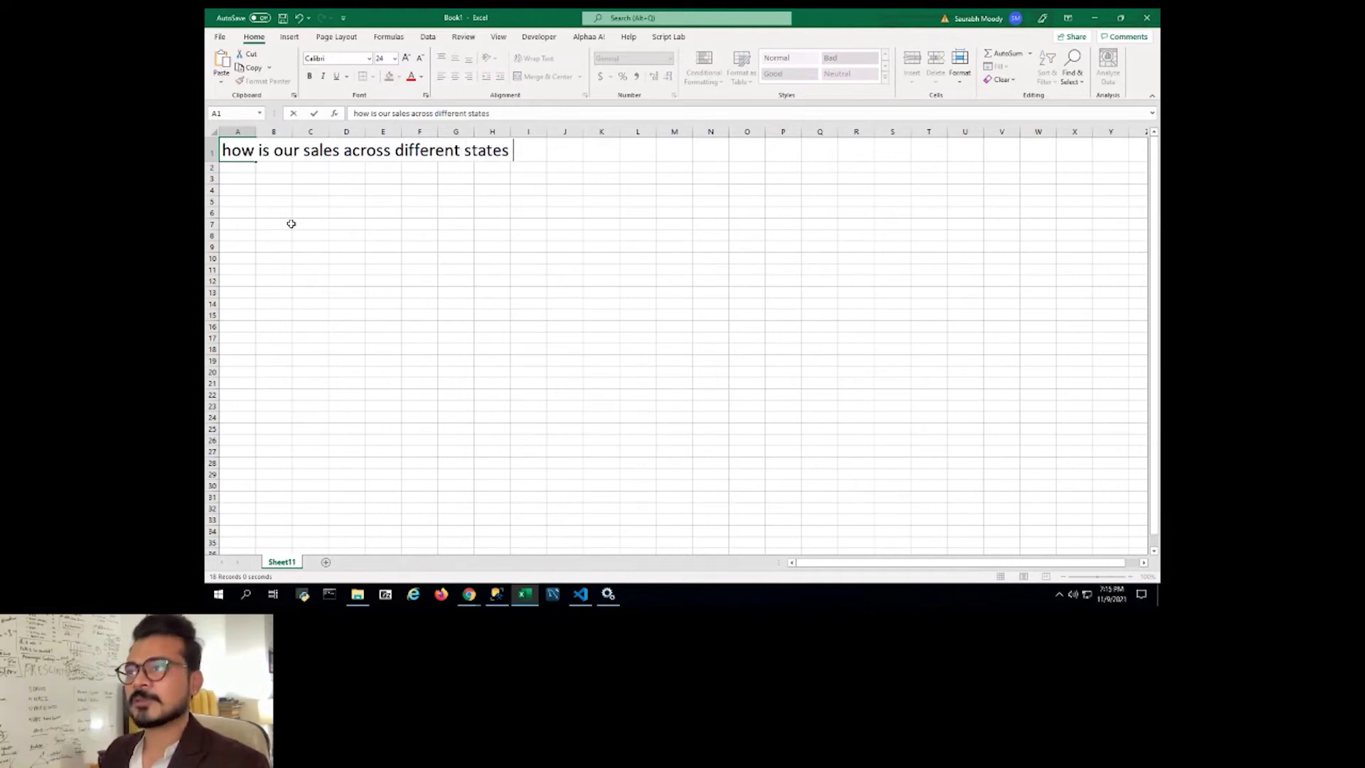
text(for california and texas)
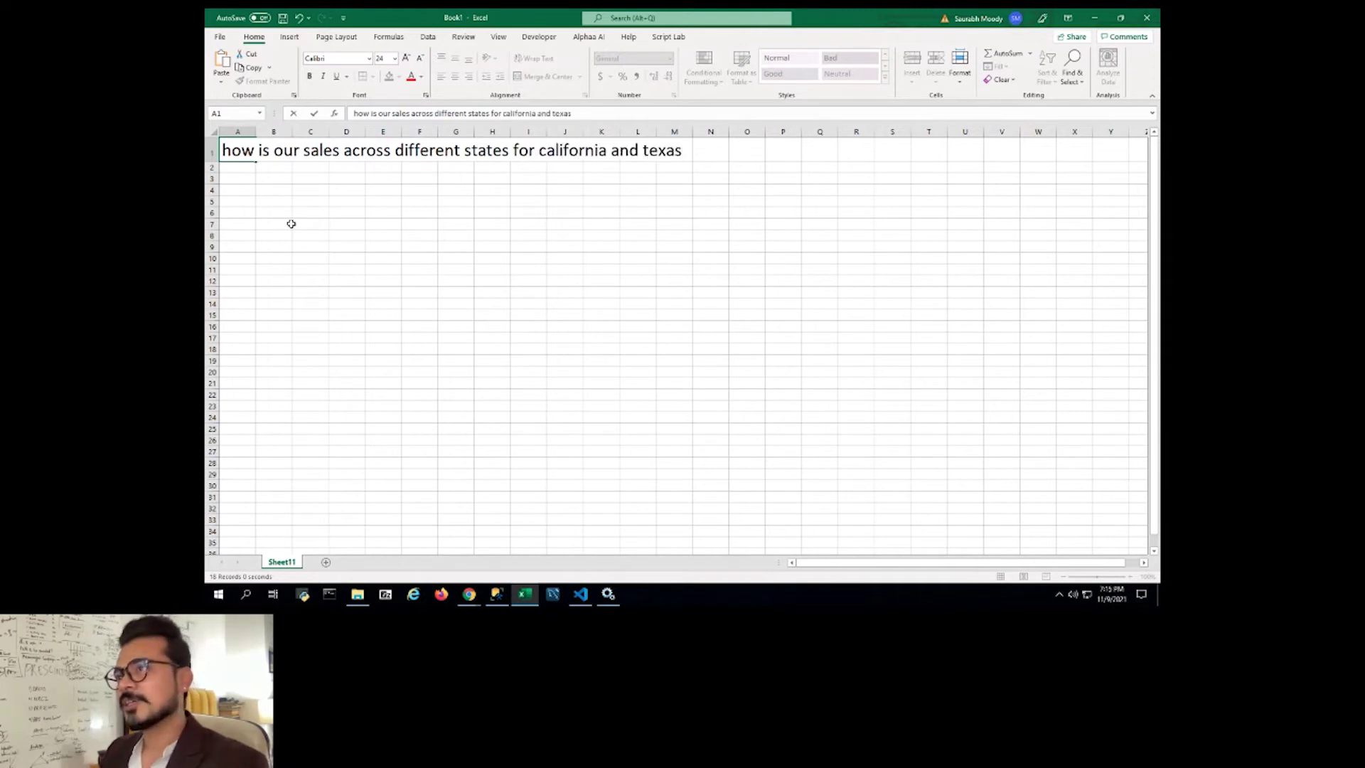
text( also )
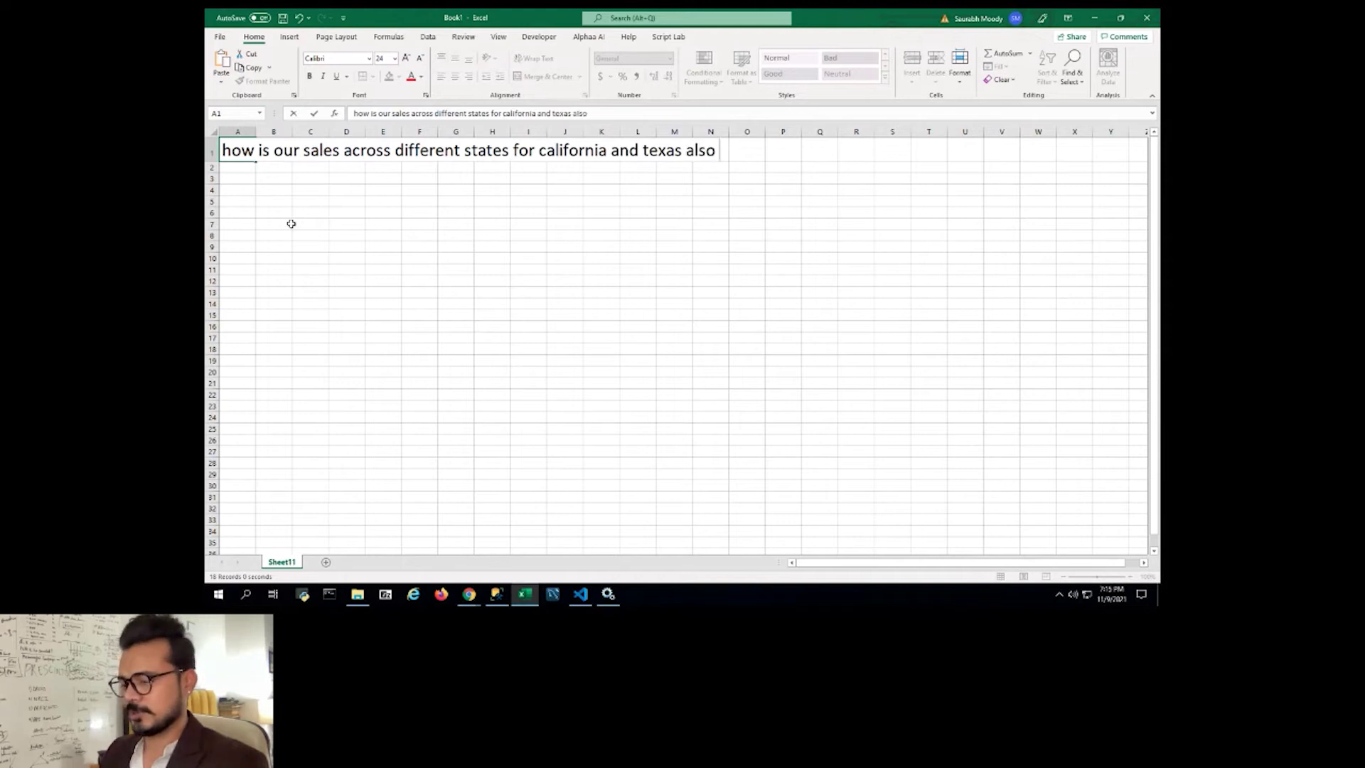
text(tell me the categories and segment we are operating in)
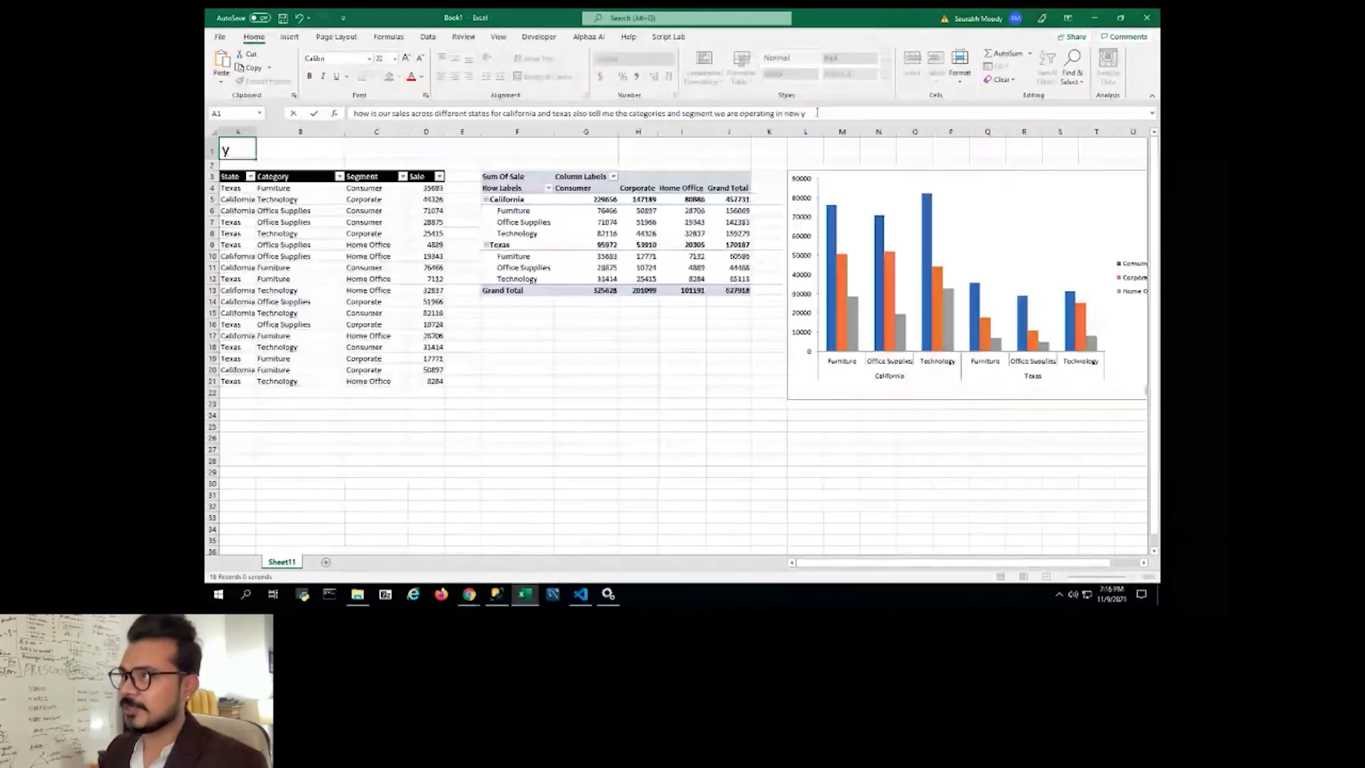
Step: Extend the question in cell A1 with "new york" at its end and submit it again
text(ork)
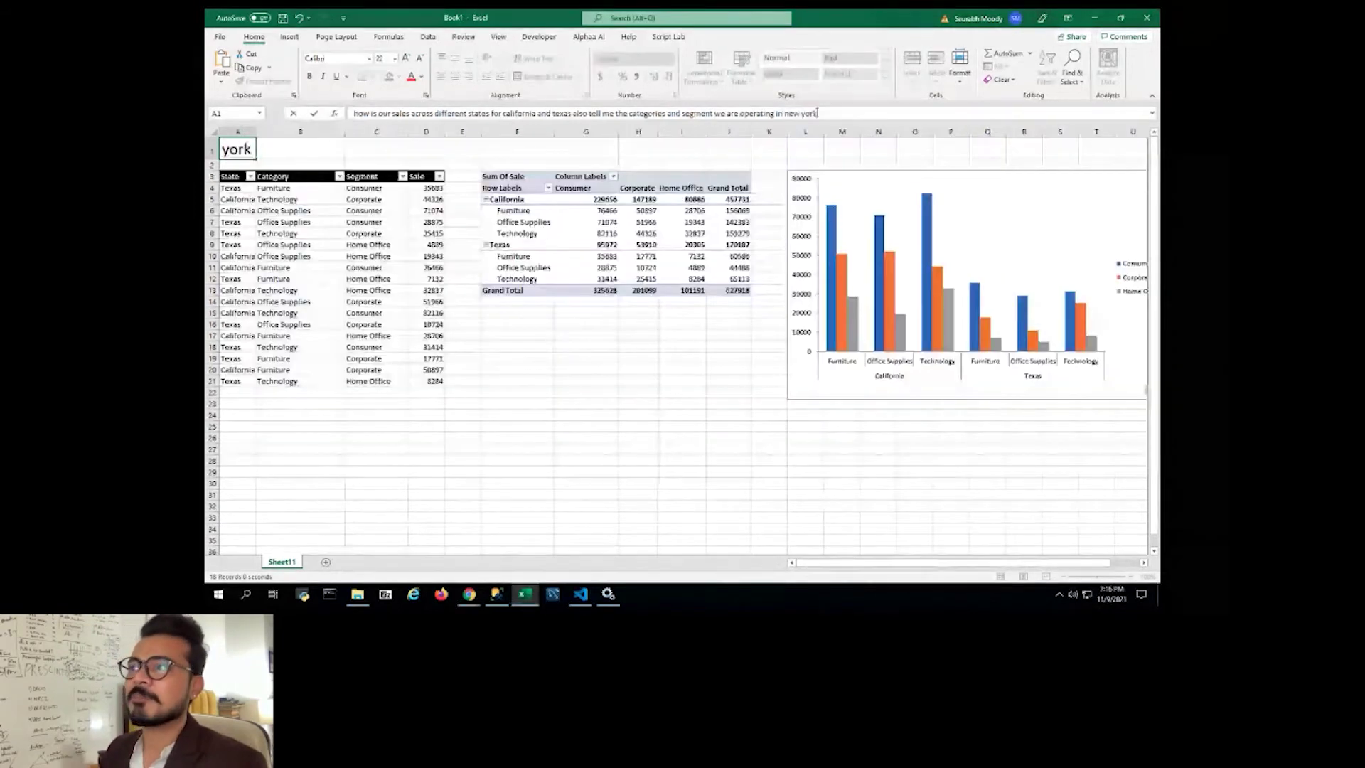
key(Return)
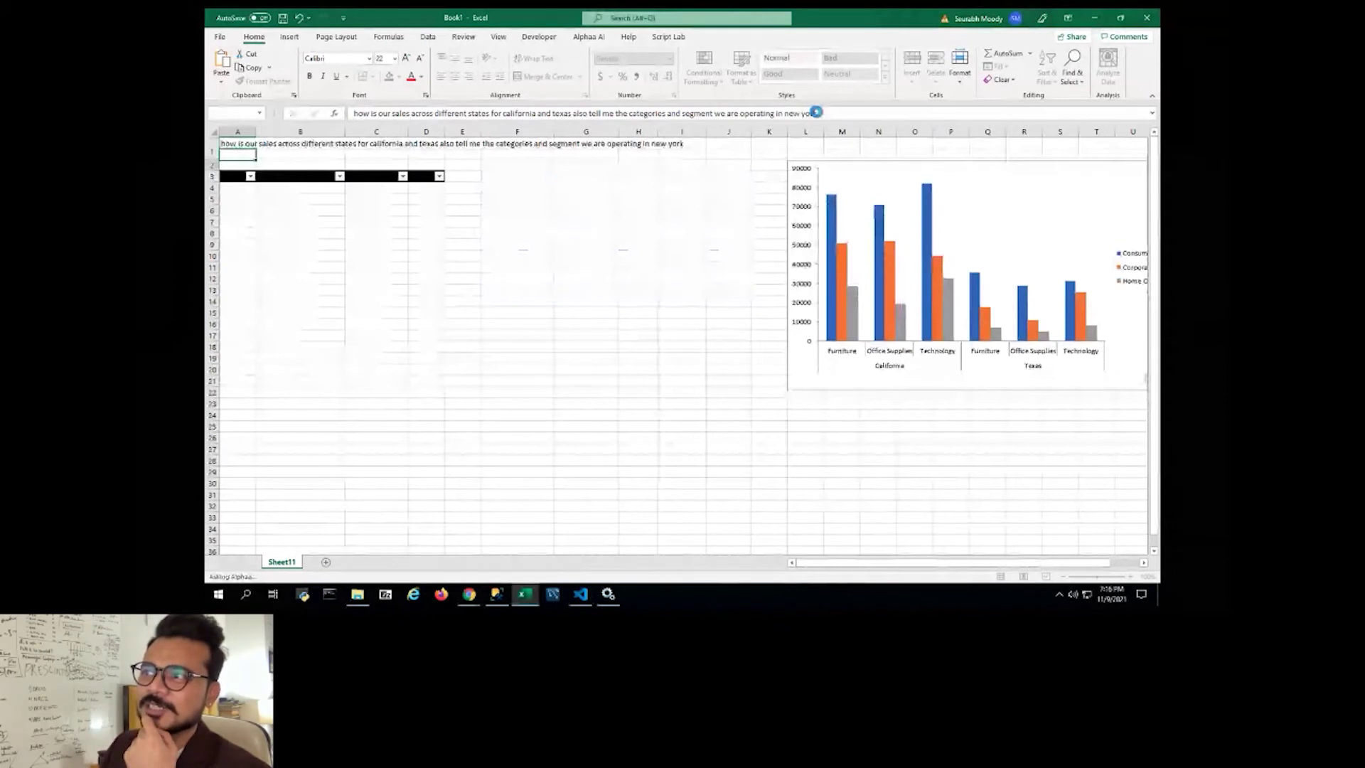
Step: Filter the pivot table's Category field to exclude Office Supplies, keeping only Furniture and Technology
click(548, 178)
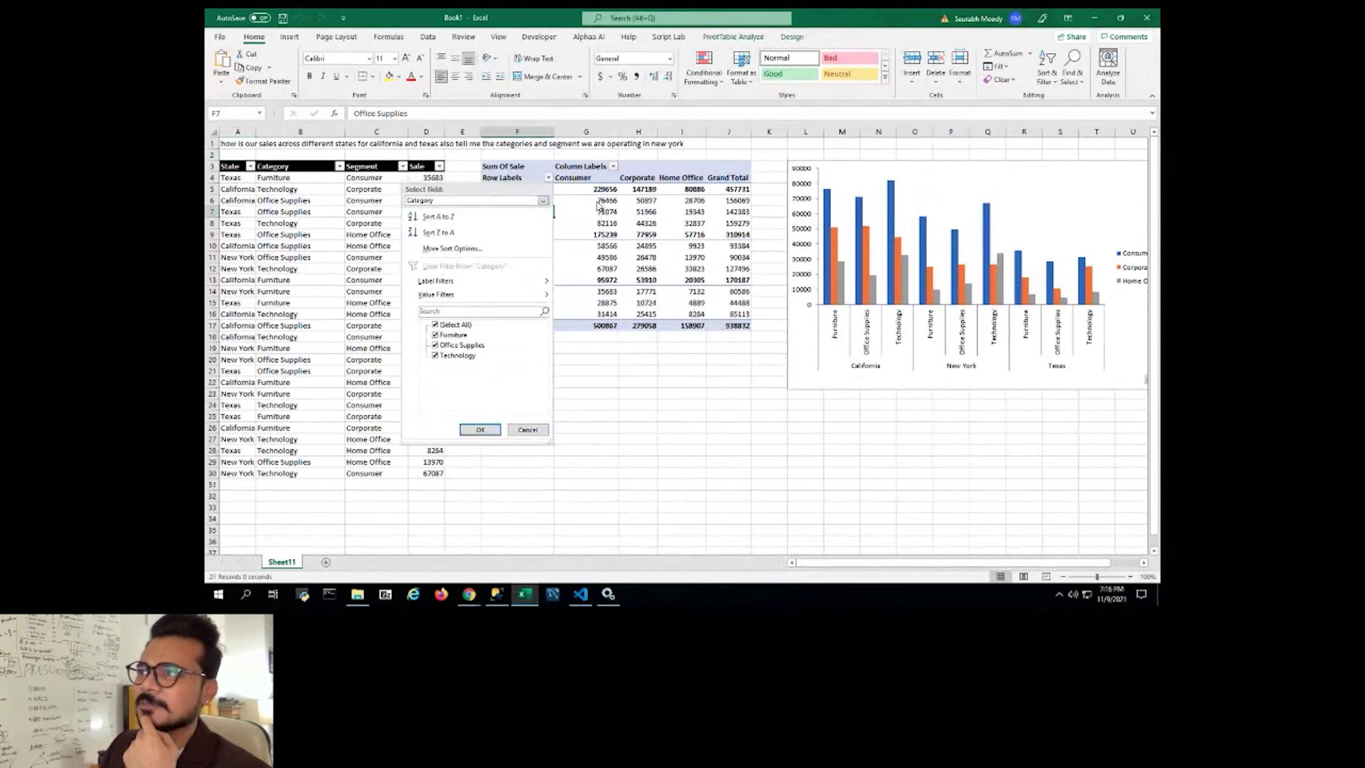
click(436, 345)
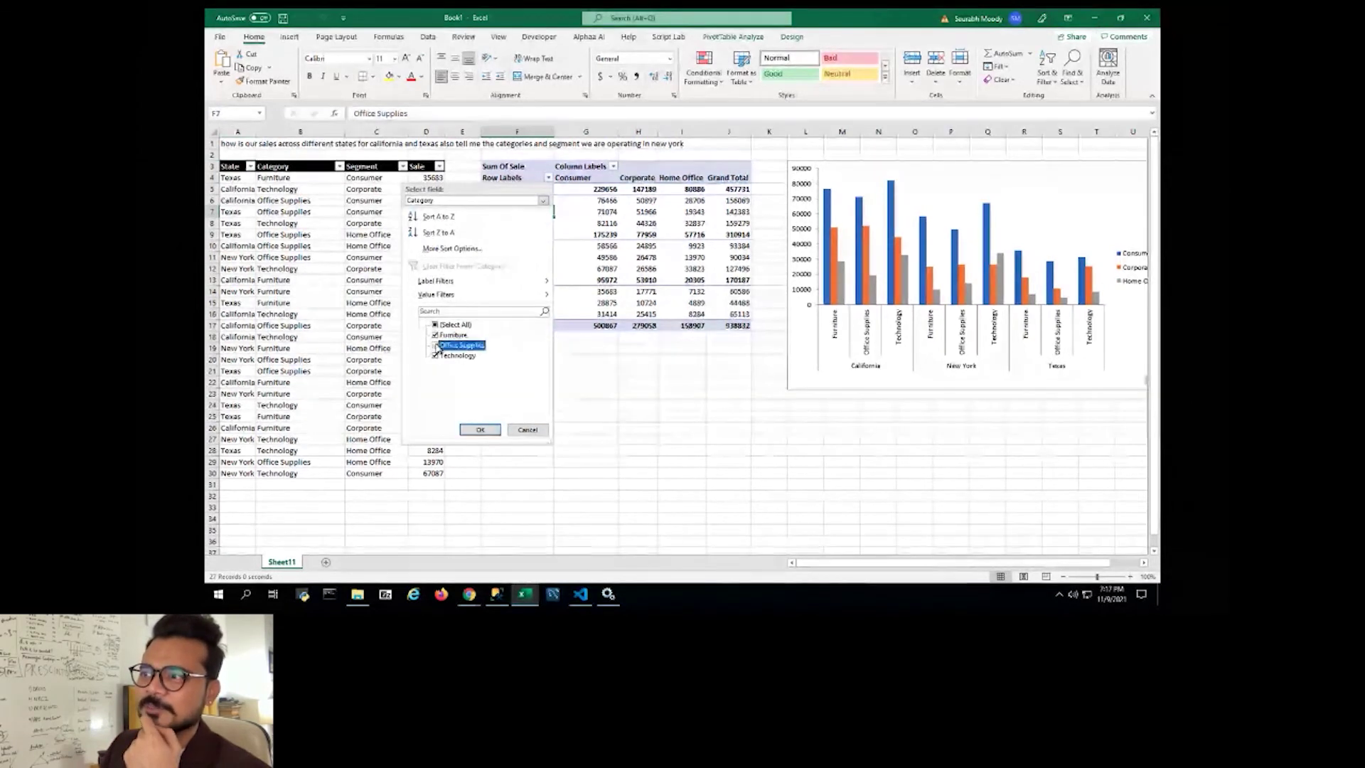
click(480, 429)
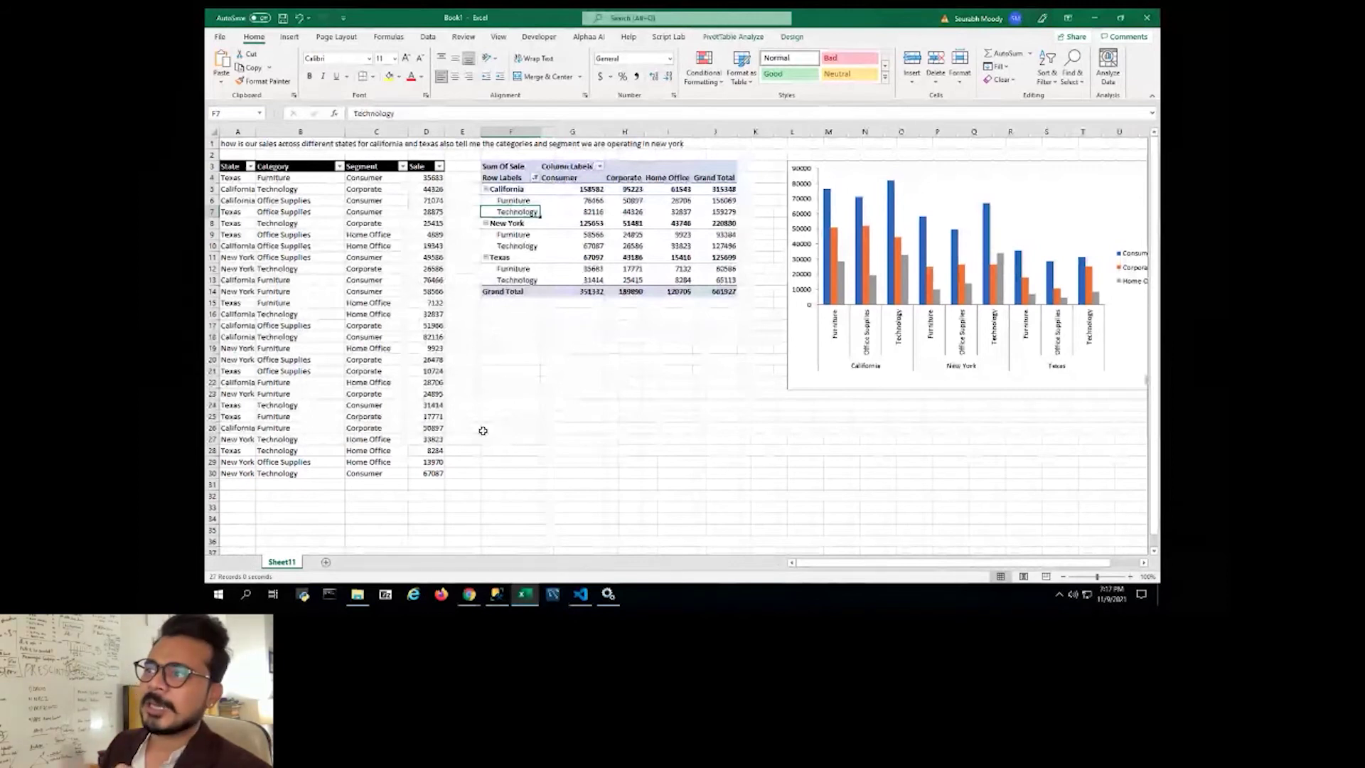
click(665, 393)
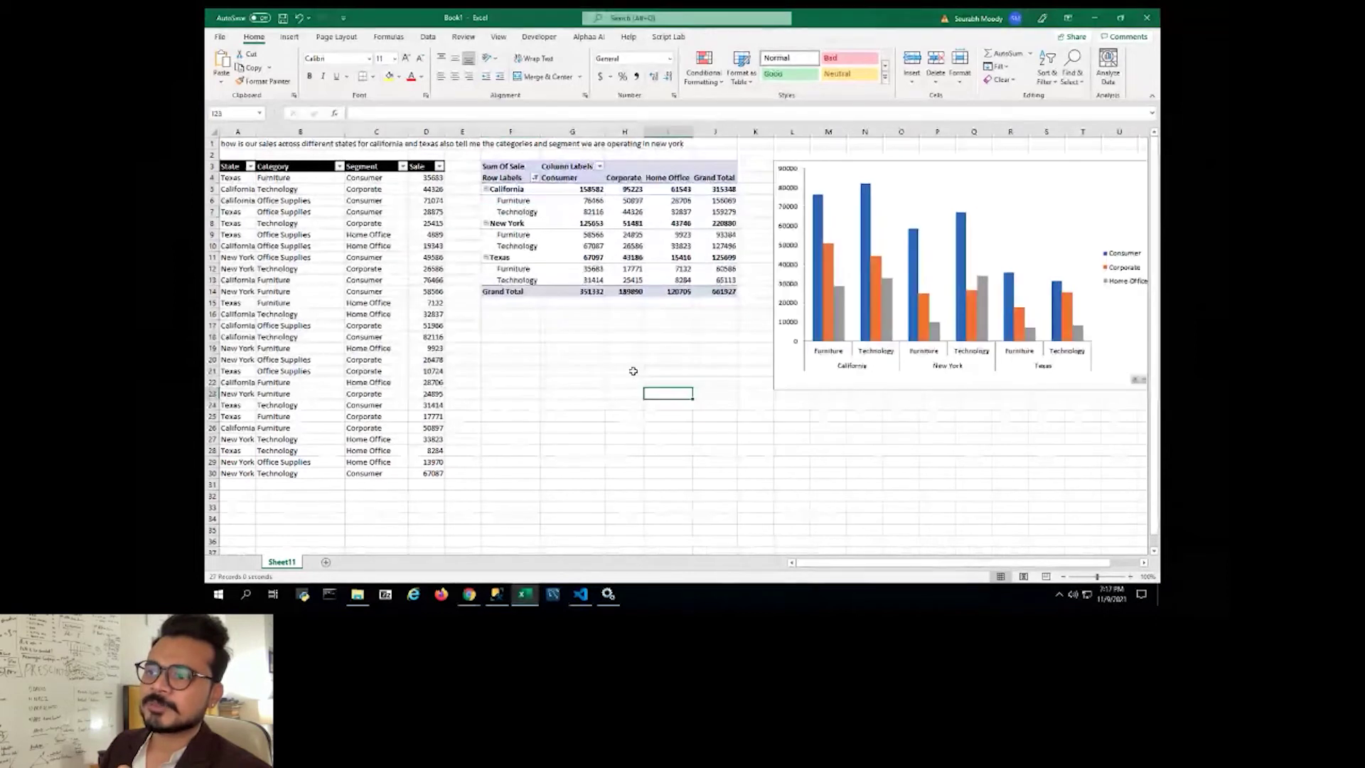